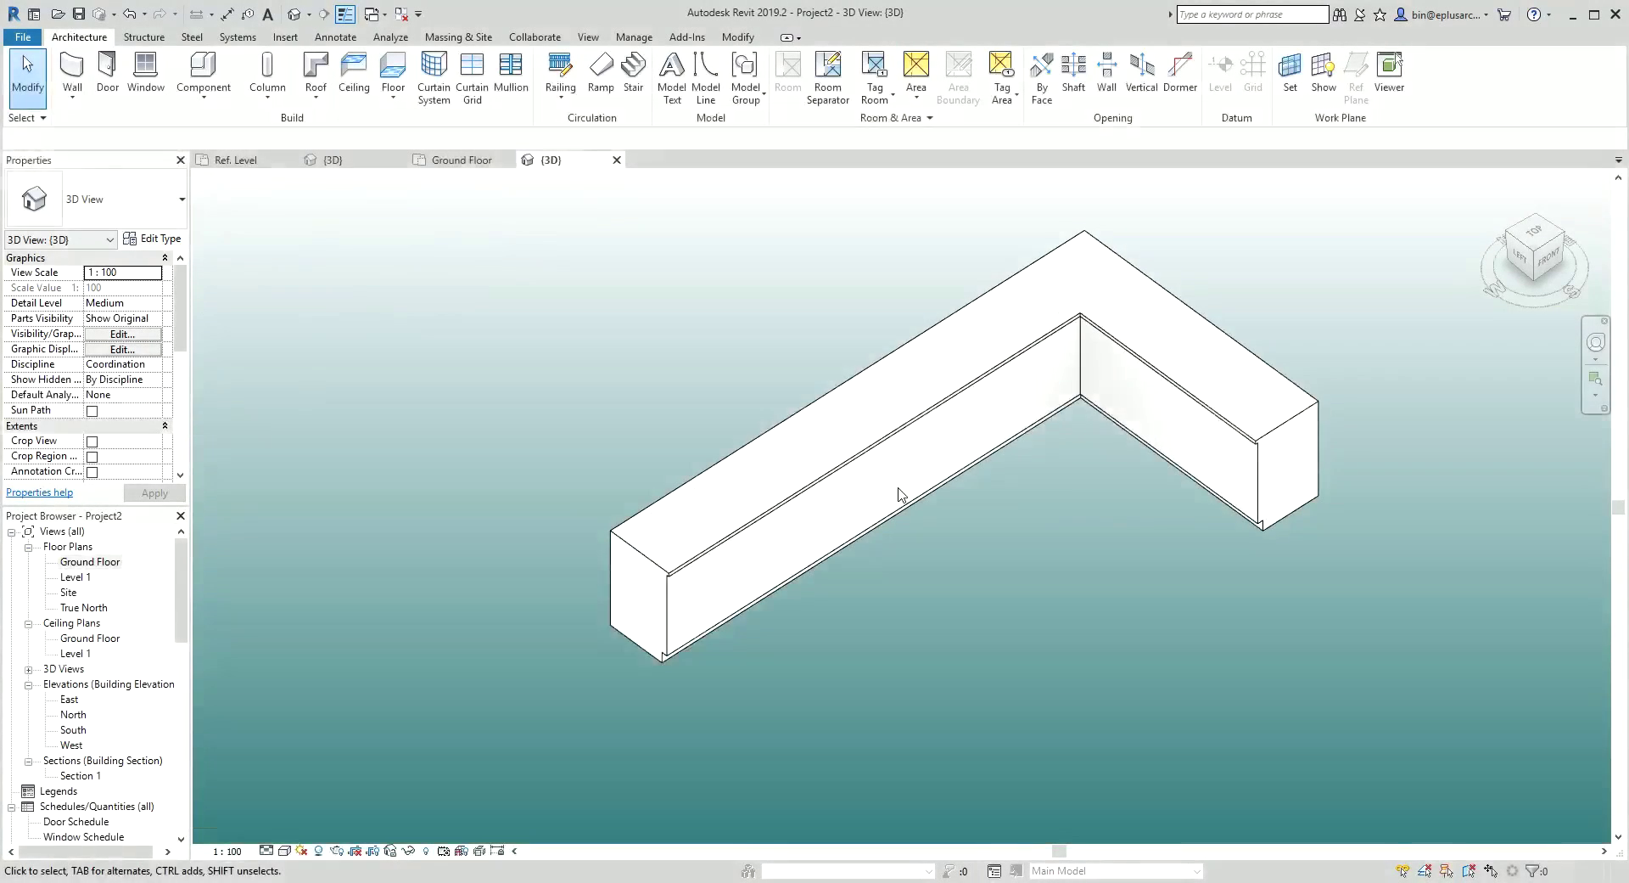
Resize the long arm of the counter so its end sits at about 2480
{"action": "left_click", "coordinate": [755, 575]}
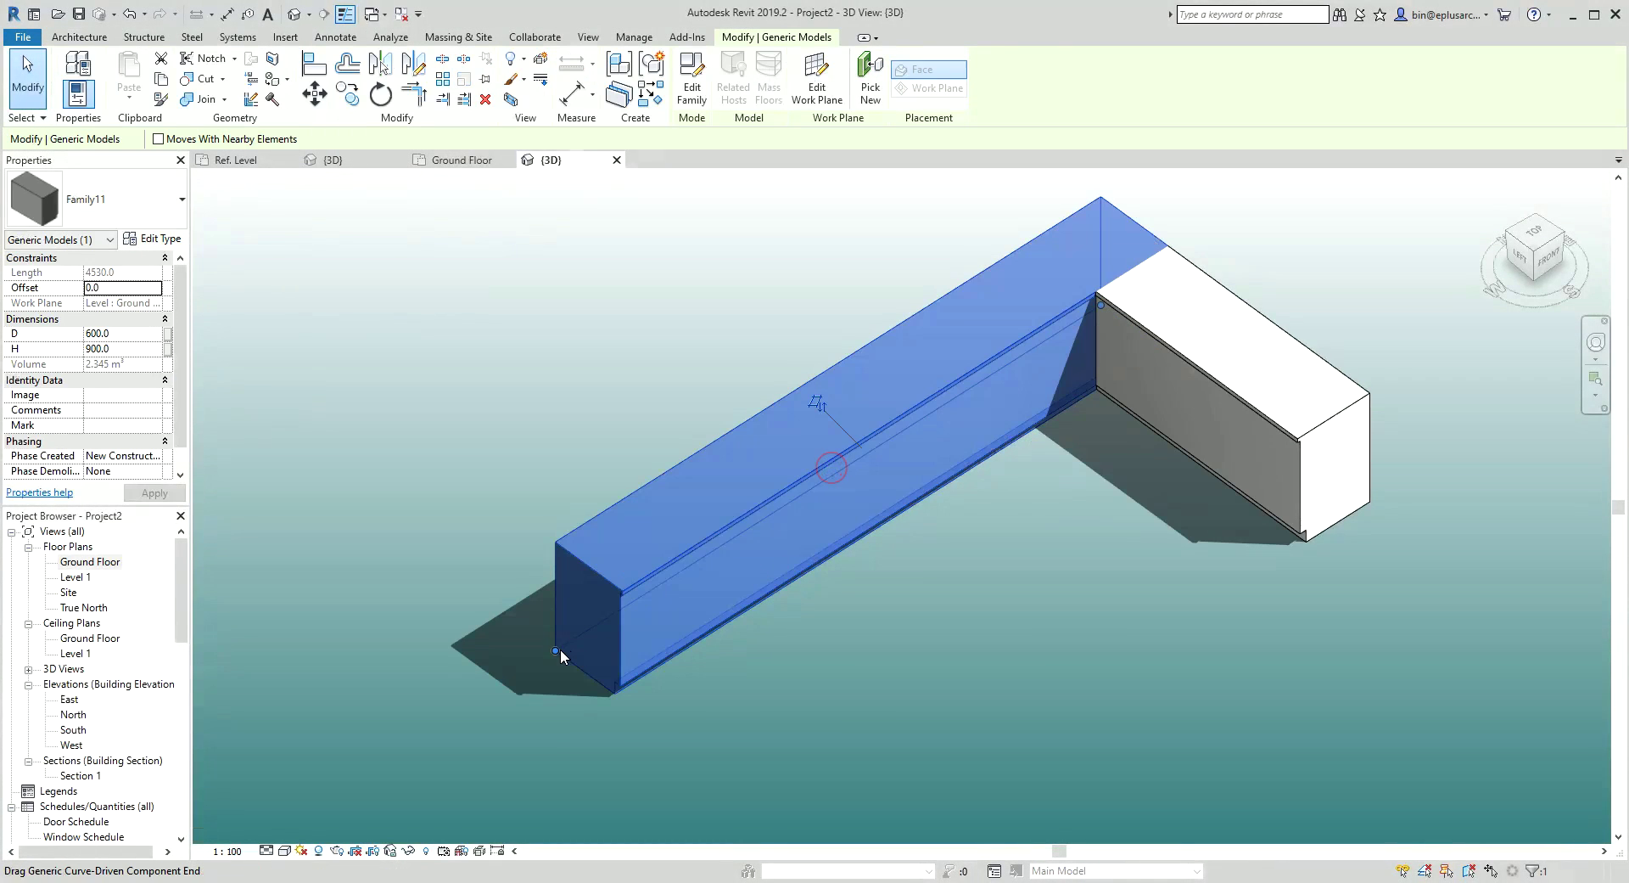
{"action": "left_click_drag", "start_coordinate": [557, 649], "coordinate": [885, 441]}
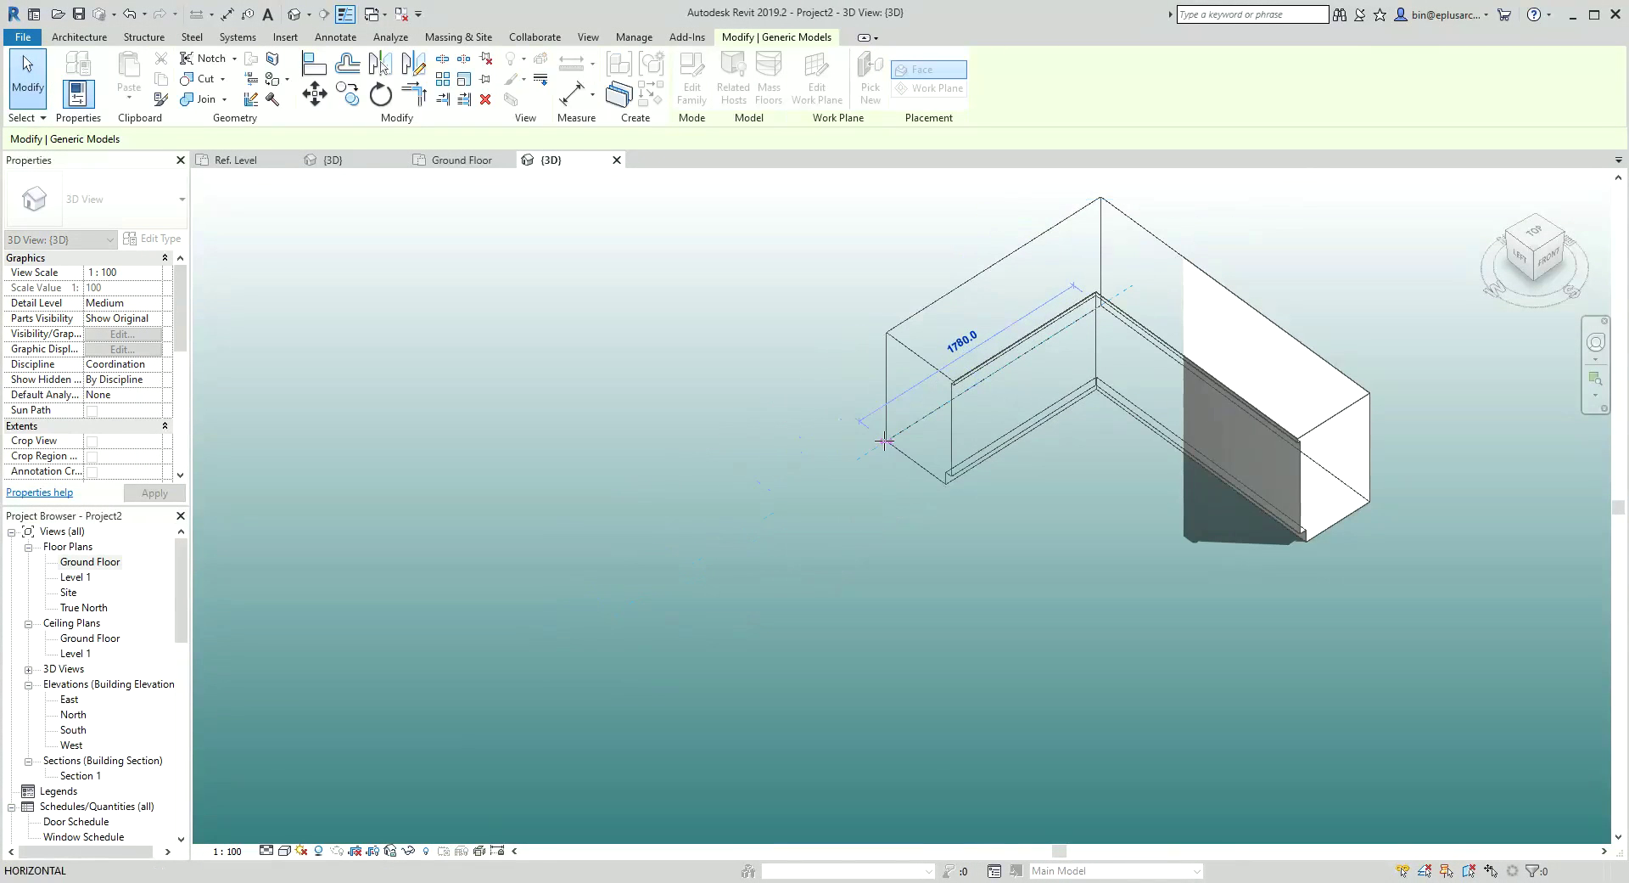
{"action": "mouse_move", "coordinate": [884, 440]}
{"action": "left_mouse_down"}
{"action": "mouse_move", "coordinate": [747, 424]}
{"action": "mouse_move", "coordinate": [451, 458]}
{"action": "mouse_move", "coordinate": [698, 378]}
{"action": "left_mouse_up"}
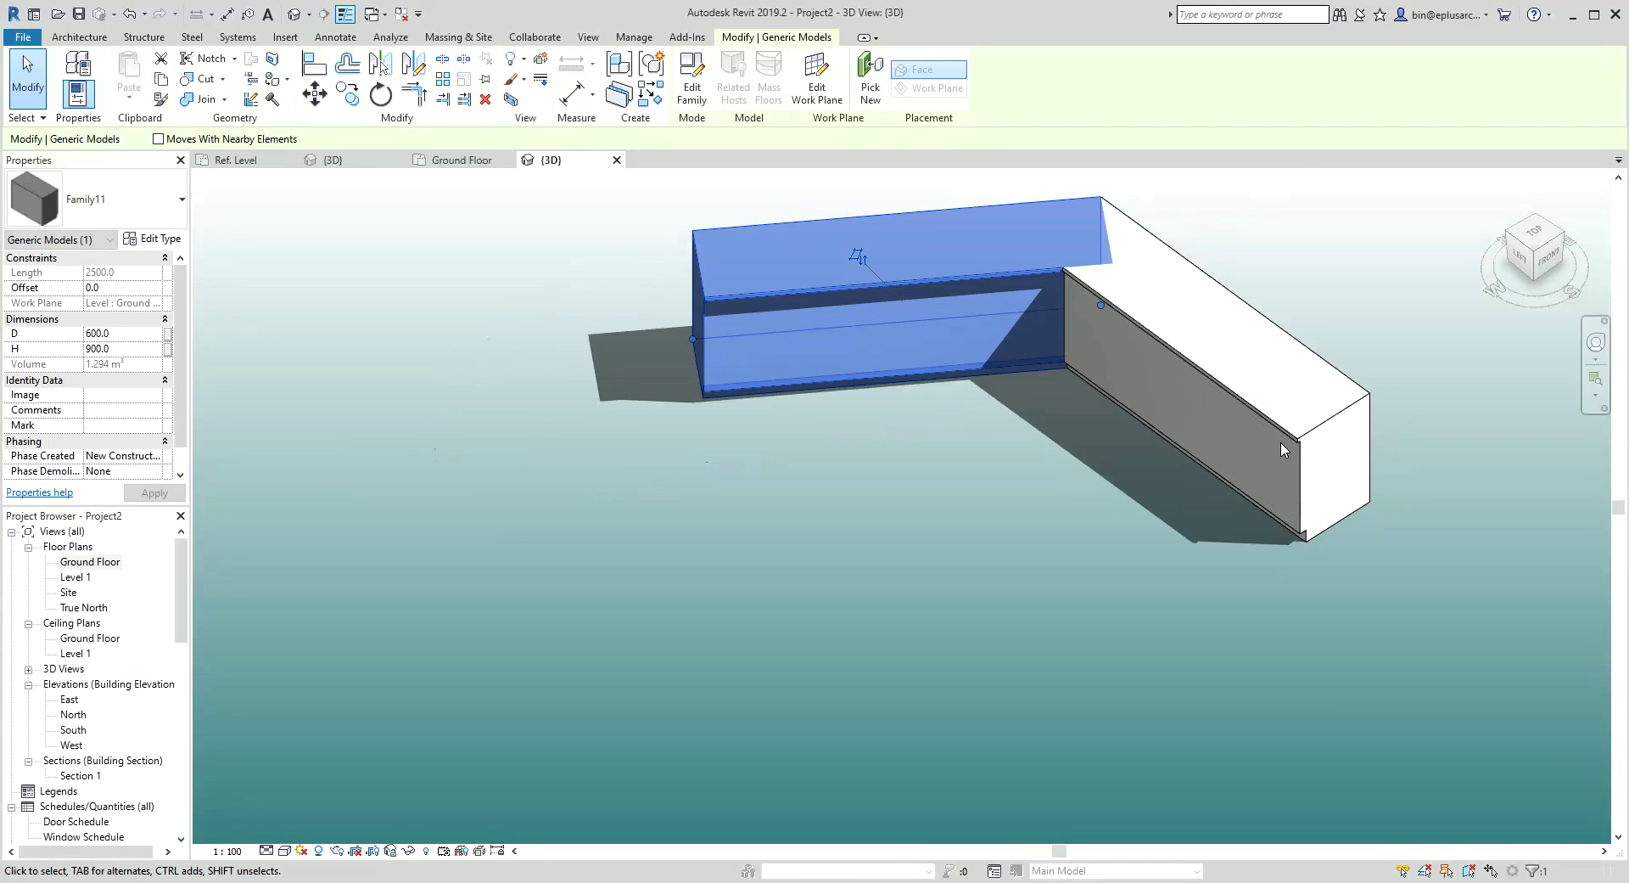
Shorten the counter's right arm to about 1520
{"action": "left_click", "coordinate": [1286, 440]}
{"action": "left_click_drag", "start_coordinate": [1287, 440], "coordinate": [1382, 507]}
{"action": "left_click_drag", "start_coordinate": [1274, 532], "coordinate": [1373, 440]}
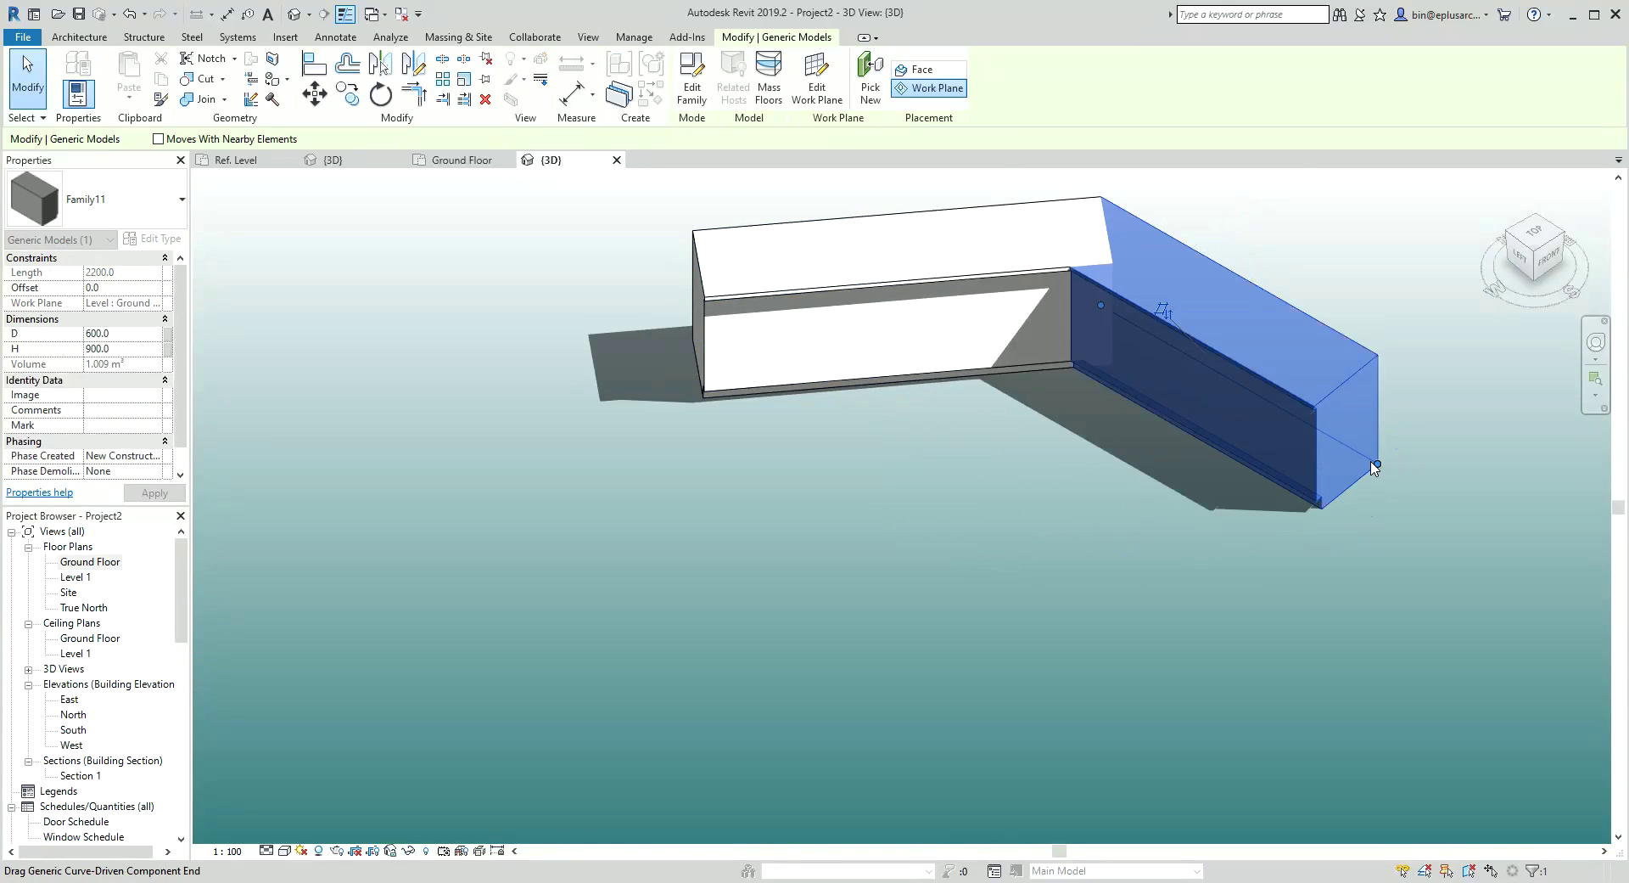
{"action": "left_click_drag", "start_coordinate": [1376, 465], "coordinate": [1281, 422]}
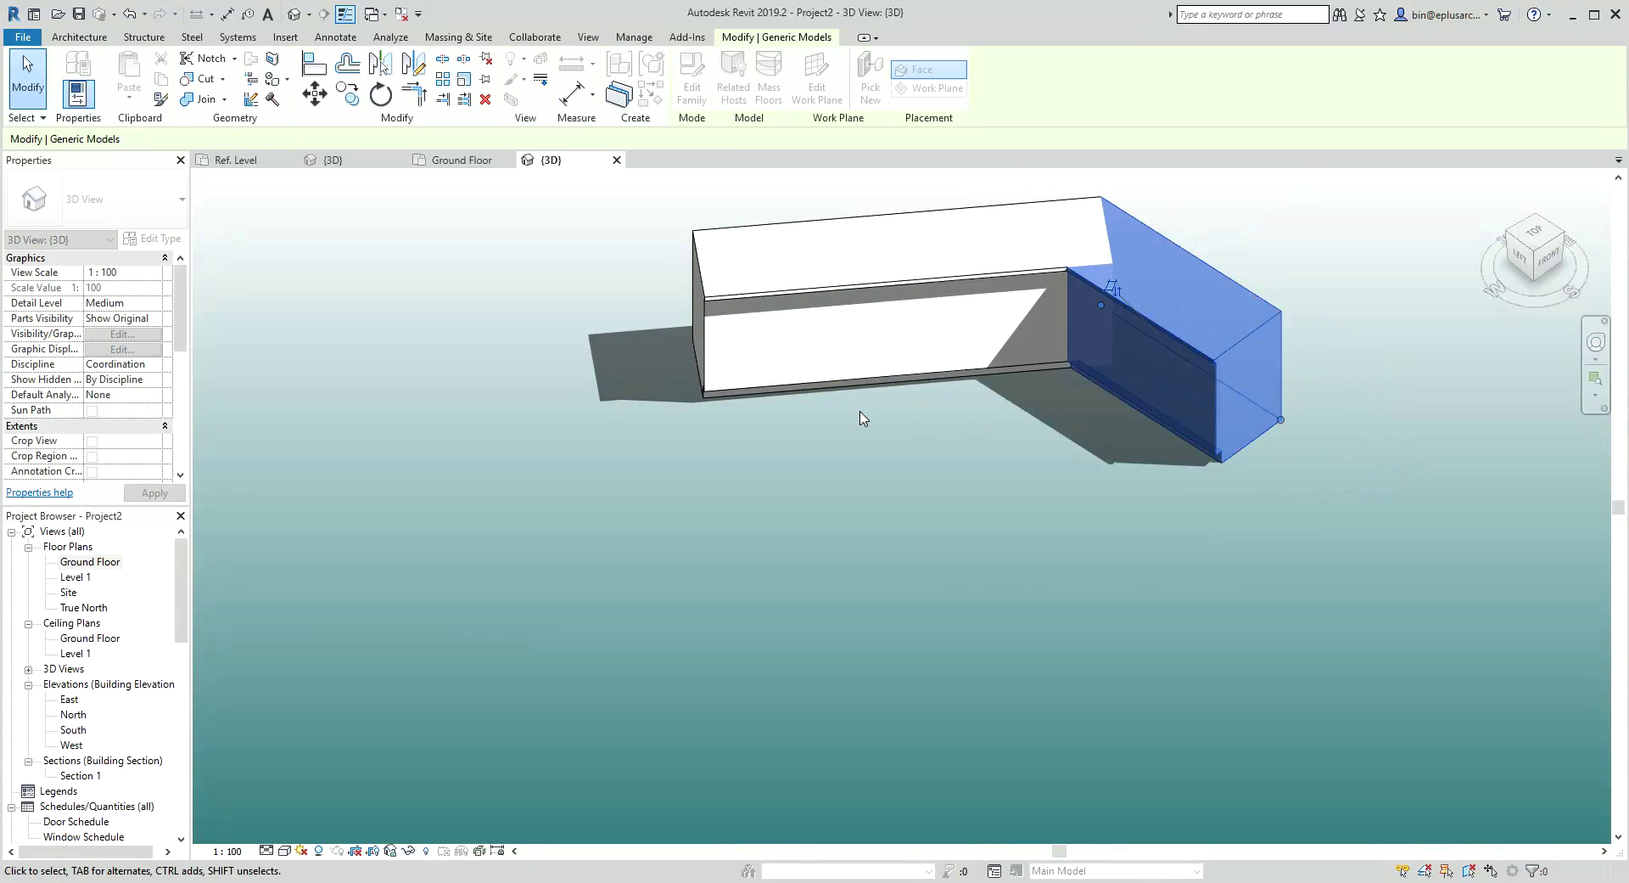
Shorten the left straight arm to 2100 and deselect the counter
{"action": "left_click", "coordinate": [701, 360]}
{"action": "mouse_move", "coordinate": [692, 340]}
{"action": "left_mouse_down"}
{"action": "mouse_move", "coordinate": [774, 382]}
{"action": "mouse_move", "coordinate": [706, 397]}
{"action": "left_mouse_up"}
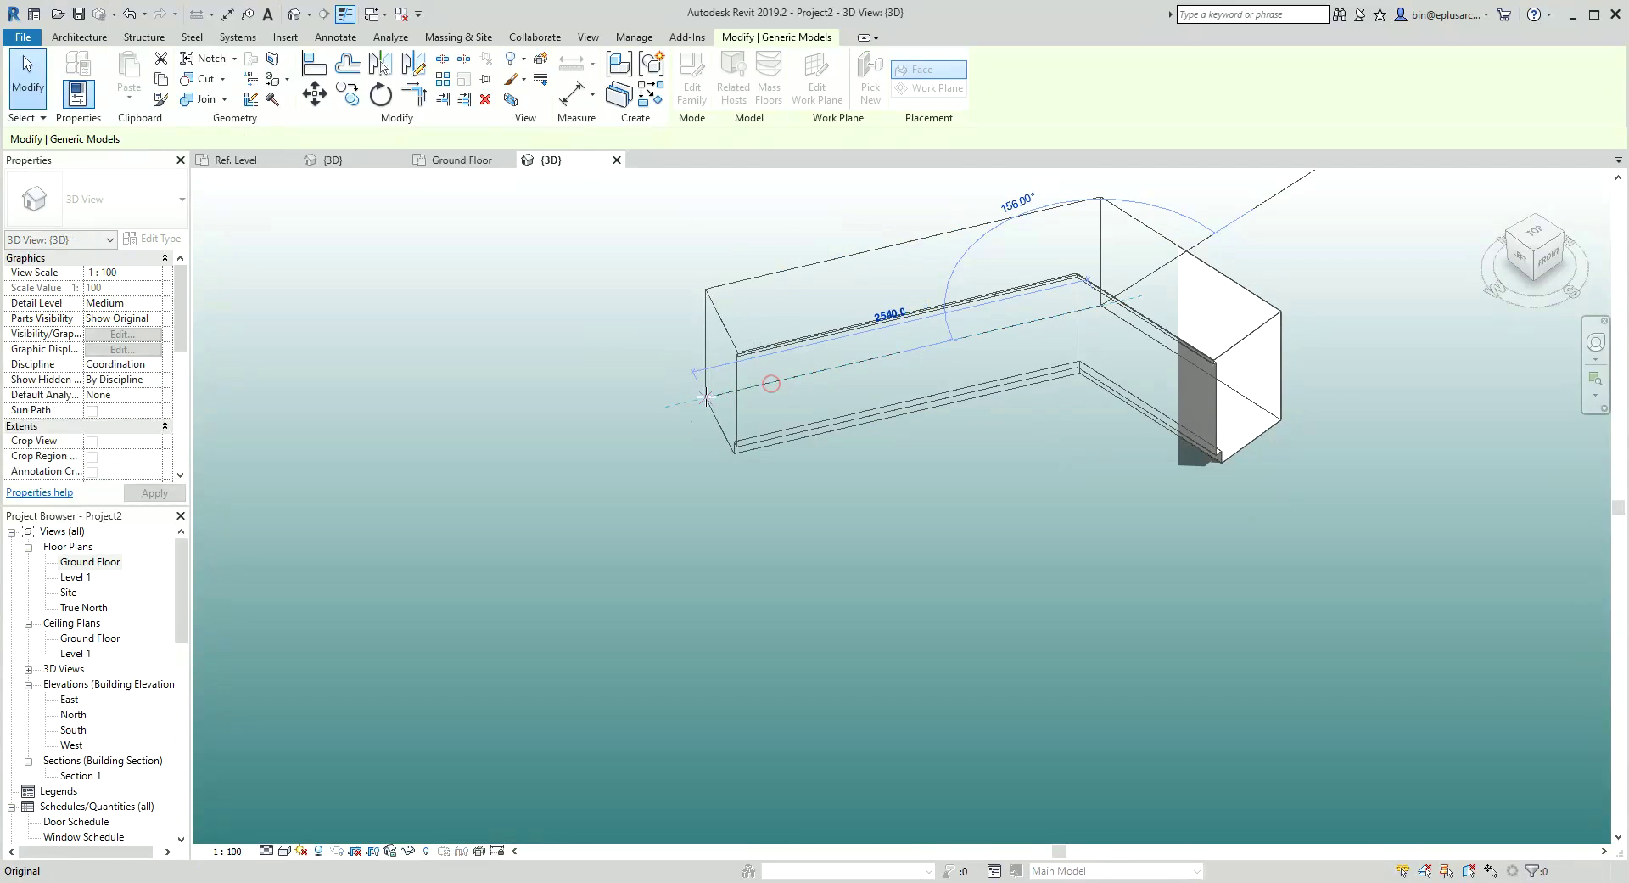
{"action": "left_click", "coordinate": [964, 411]}
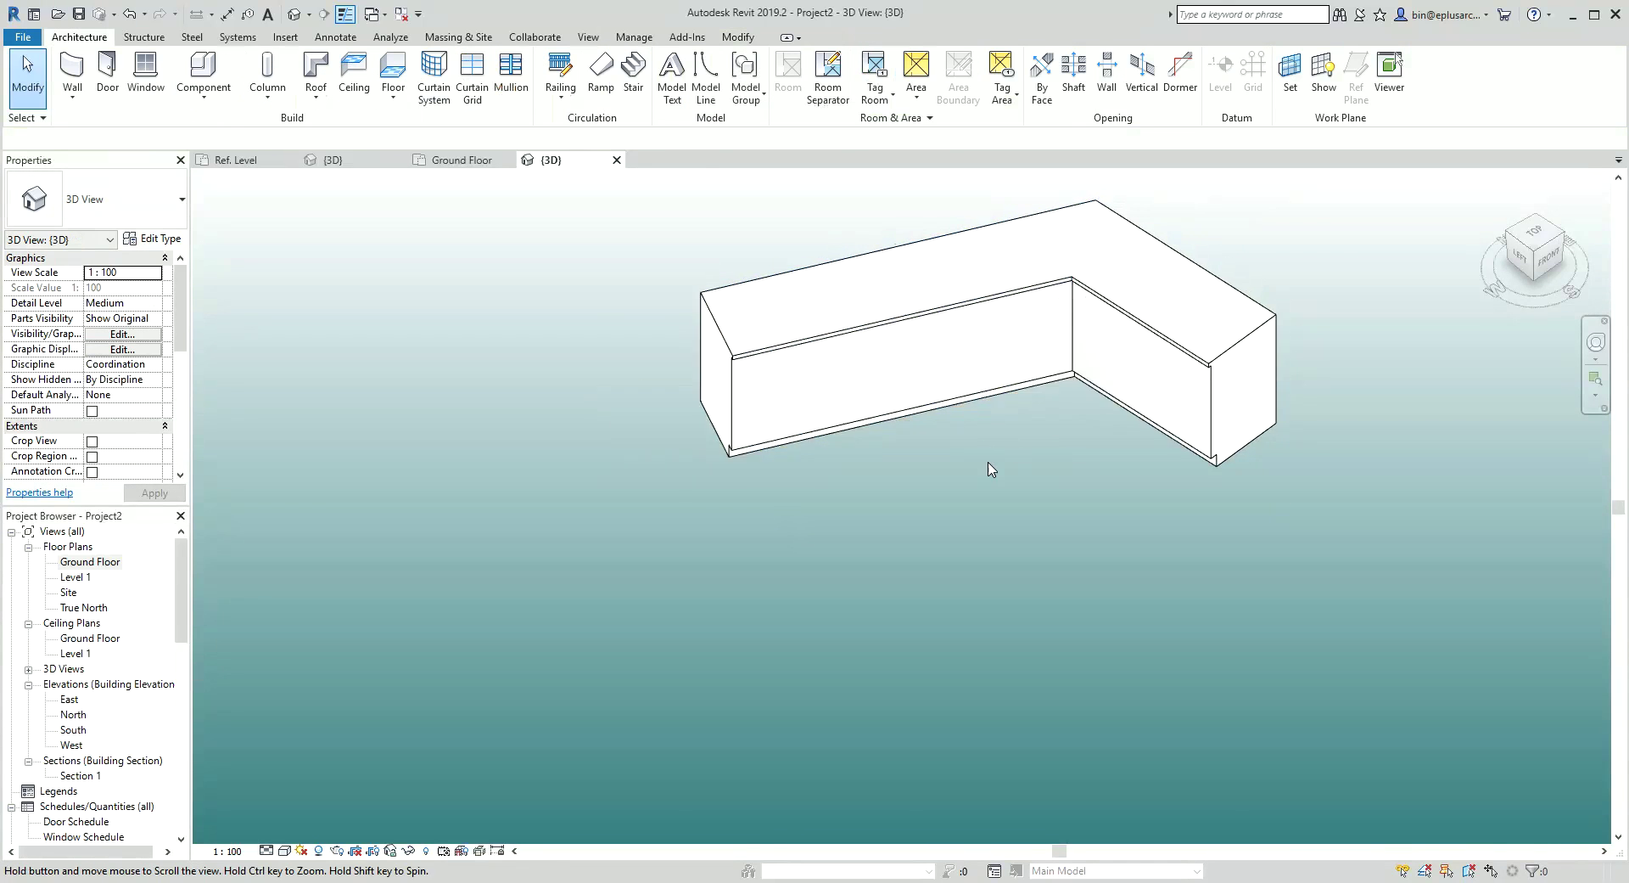
{"action": "scroll", "coordinate": [953, 481], "scroll_direction": "up", "scroll_amount": 2}
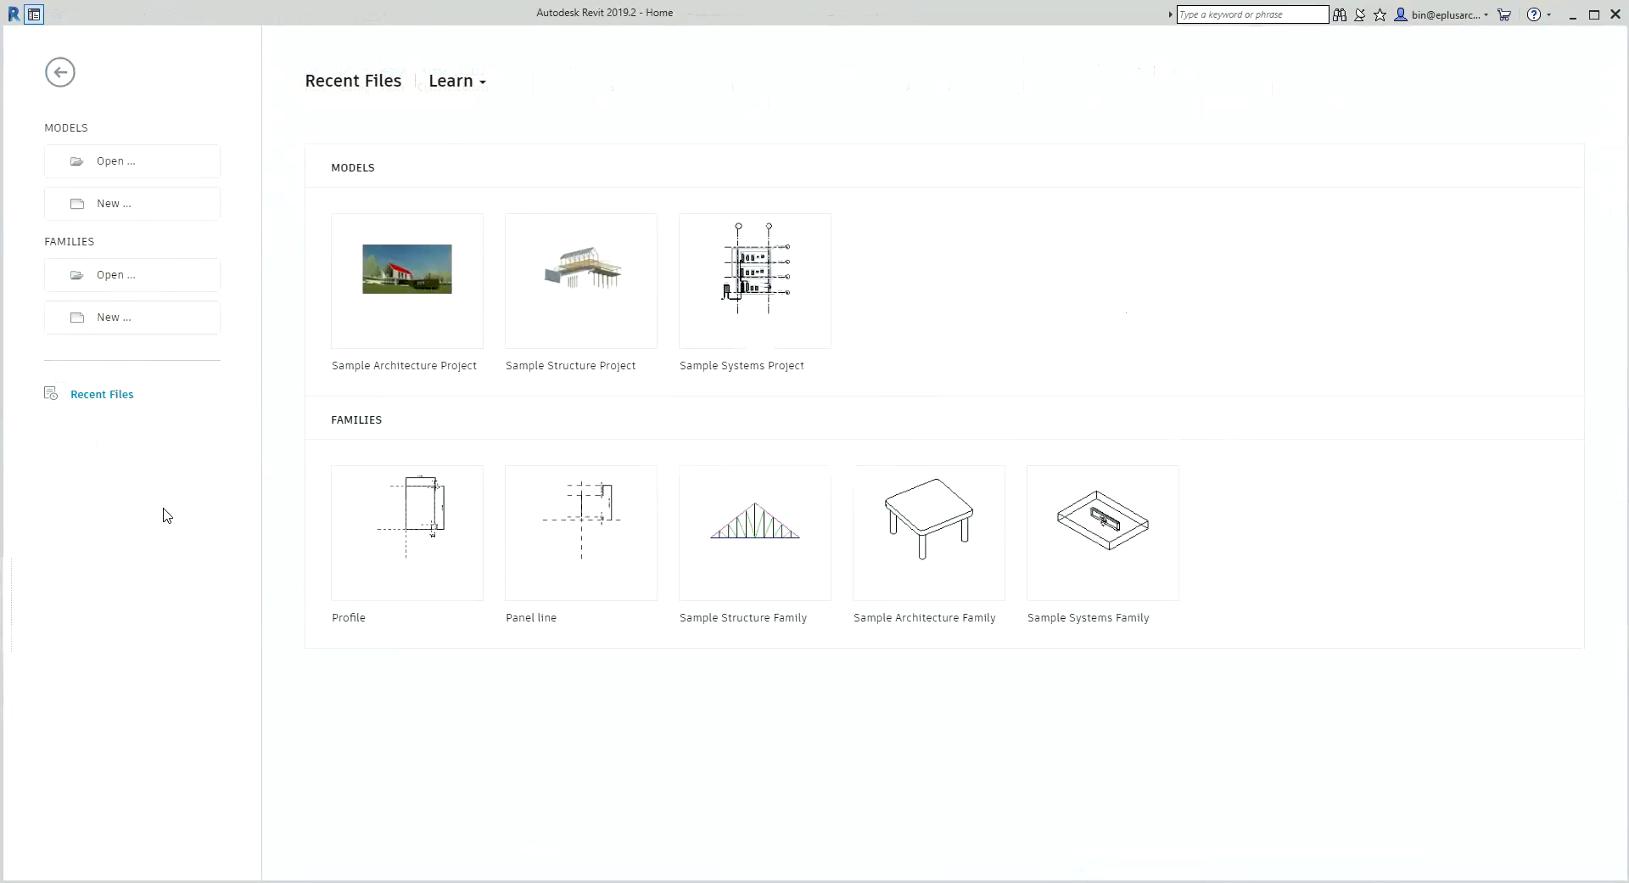
Create a new family from the Metric Profile.rft template
{"action": "left_click", "coordinate": [146, 322]}
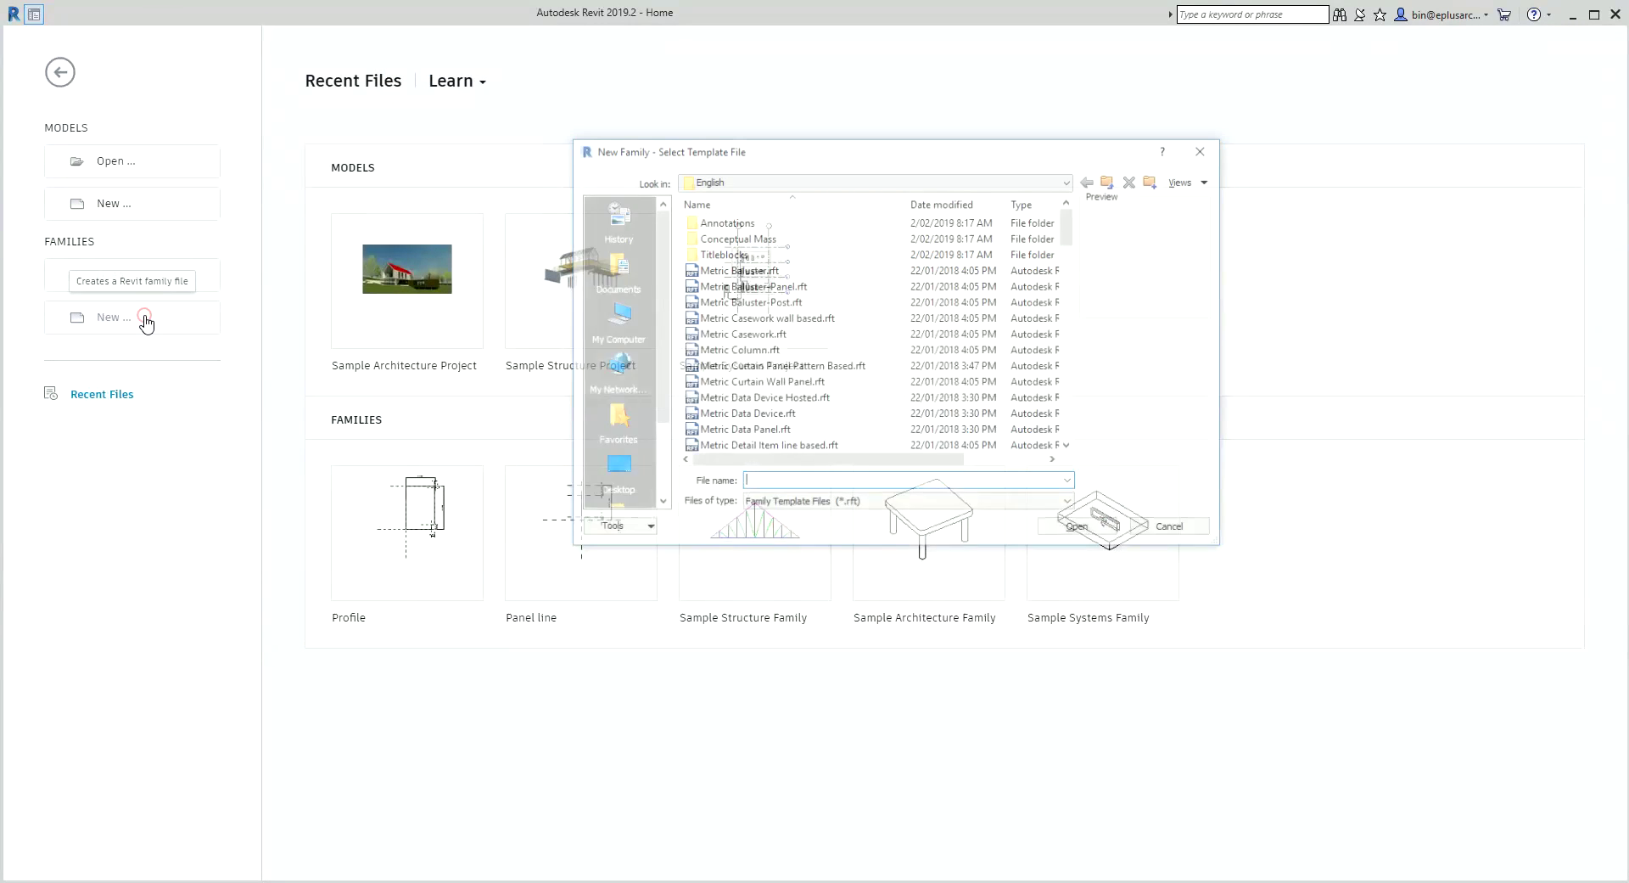
{"action": "scroll", "coordinate": [1008, 322], "scroll_direction": "down", "scroll_amount": 3}
{"action": "scroll", "coordinate": [818, 369], "scroll_direction": "down", "scroll_amount": 5}
{"action": "scroll", "coordinate": [819, 368], "scroll_direction": "down", "scroll_amount": 4}
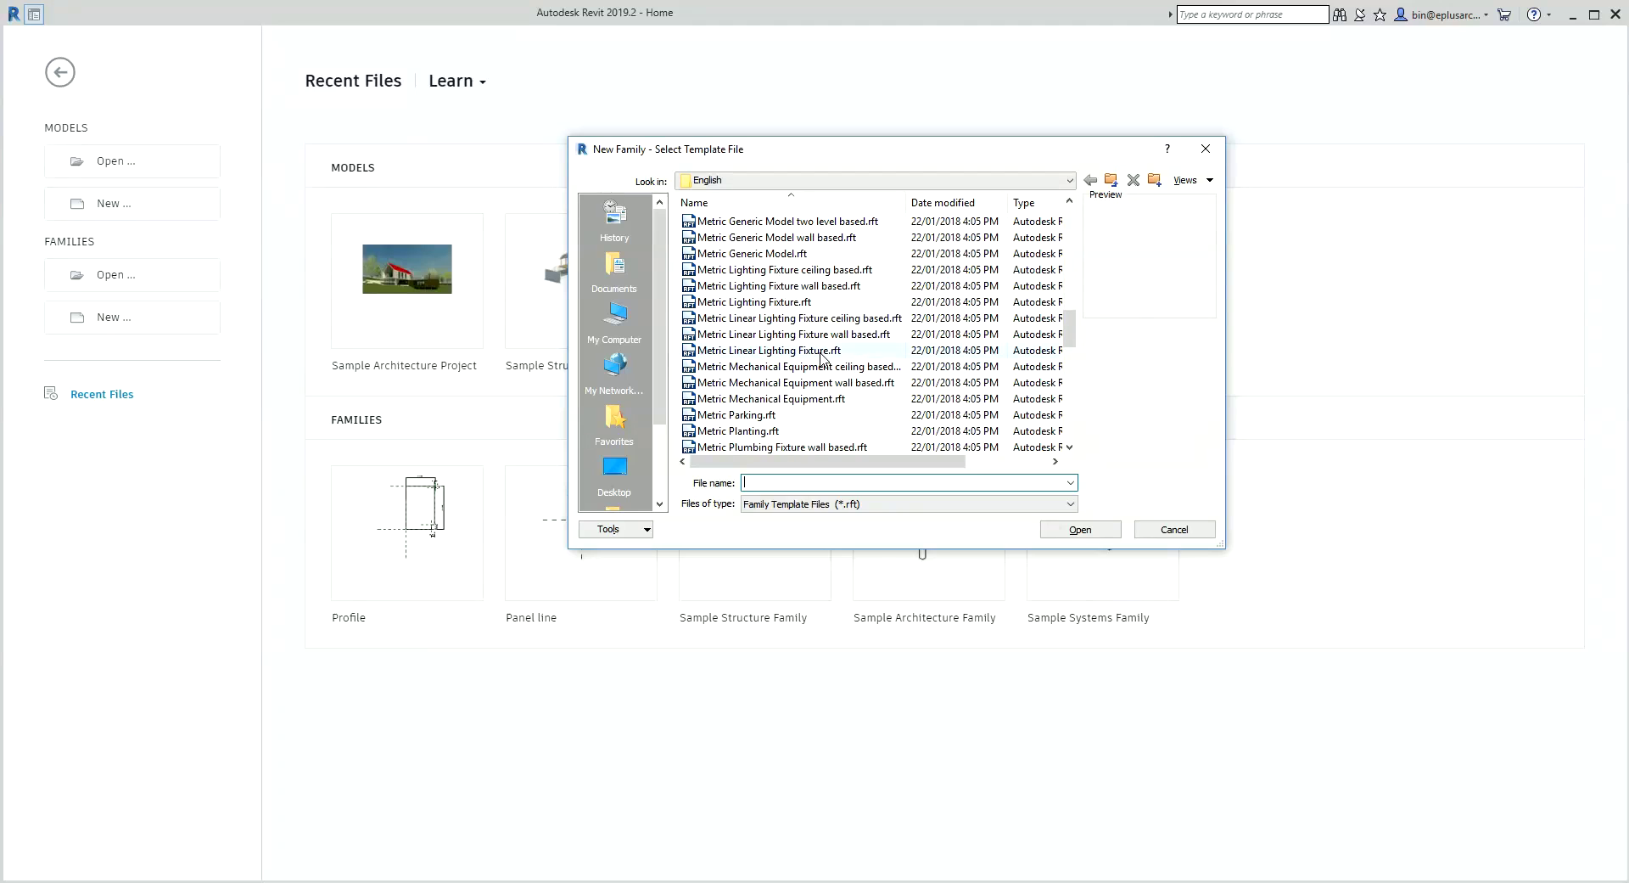
{"action": "scroll", "coordinate": [819, 367], "scroll_direction": "down", "scroll_amount": 3}
{"action": "left_click", "coordinate": [773, 336]}
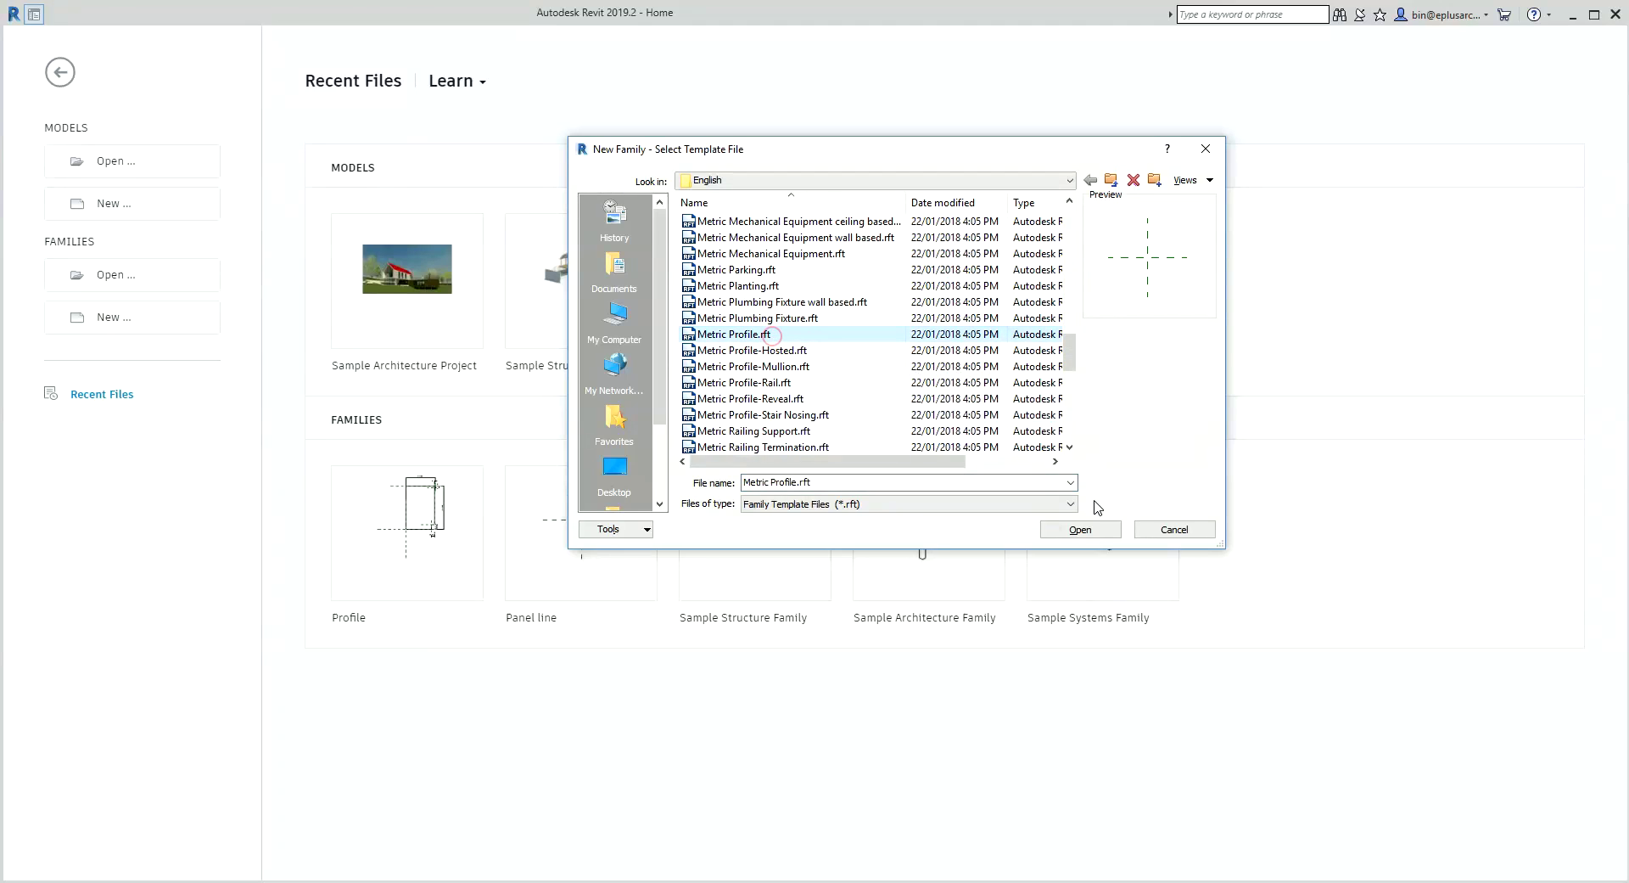
{"action": "left_click", "coordinate": [1080, 528]}
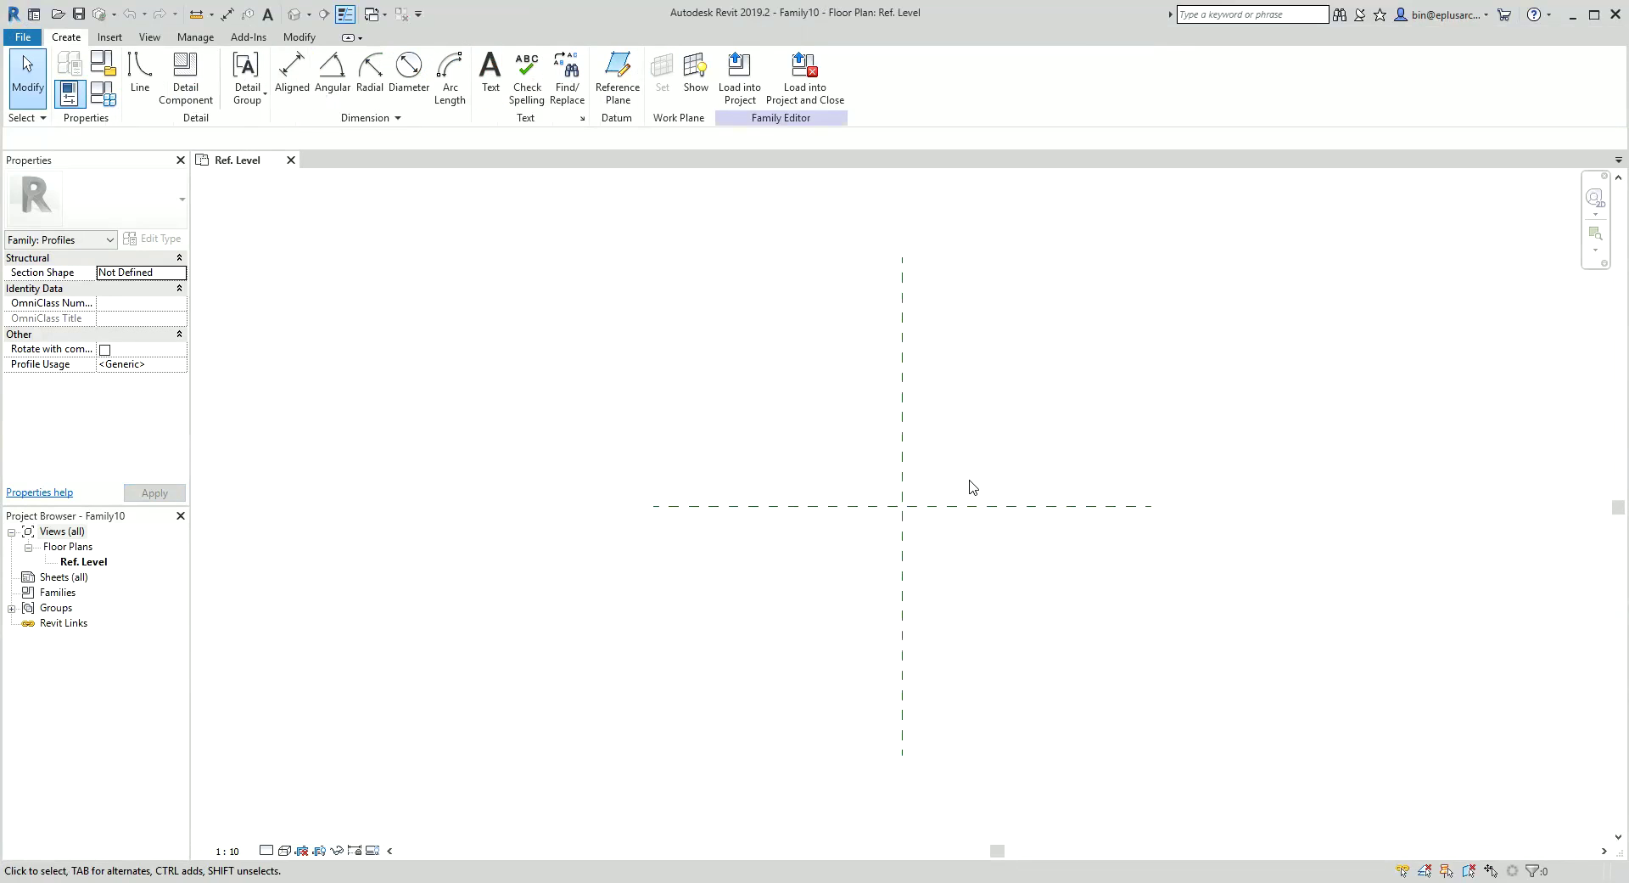
Draw a top horizontal reference plane and a right vertical plane reaching below the base
{"action": "mouse_move", "coordinate": [893, 448]}
{"action": "middle_mouse_down"}
{"action": "mouse_move", "coordinate": [873, 467]}
{"action": "mouse_move", "coordinate": [879, 438]}
{"action": "middle_mouse_up"}
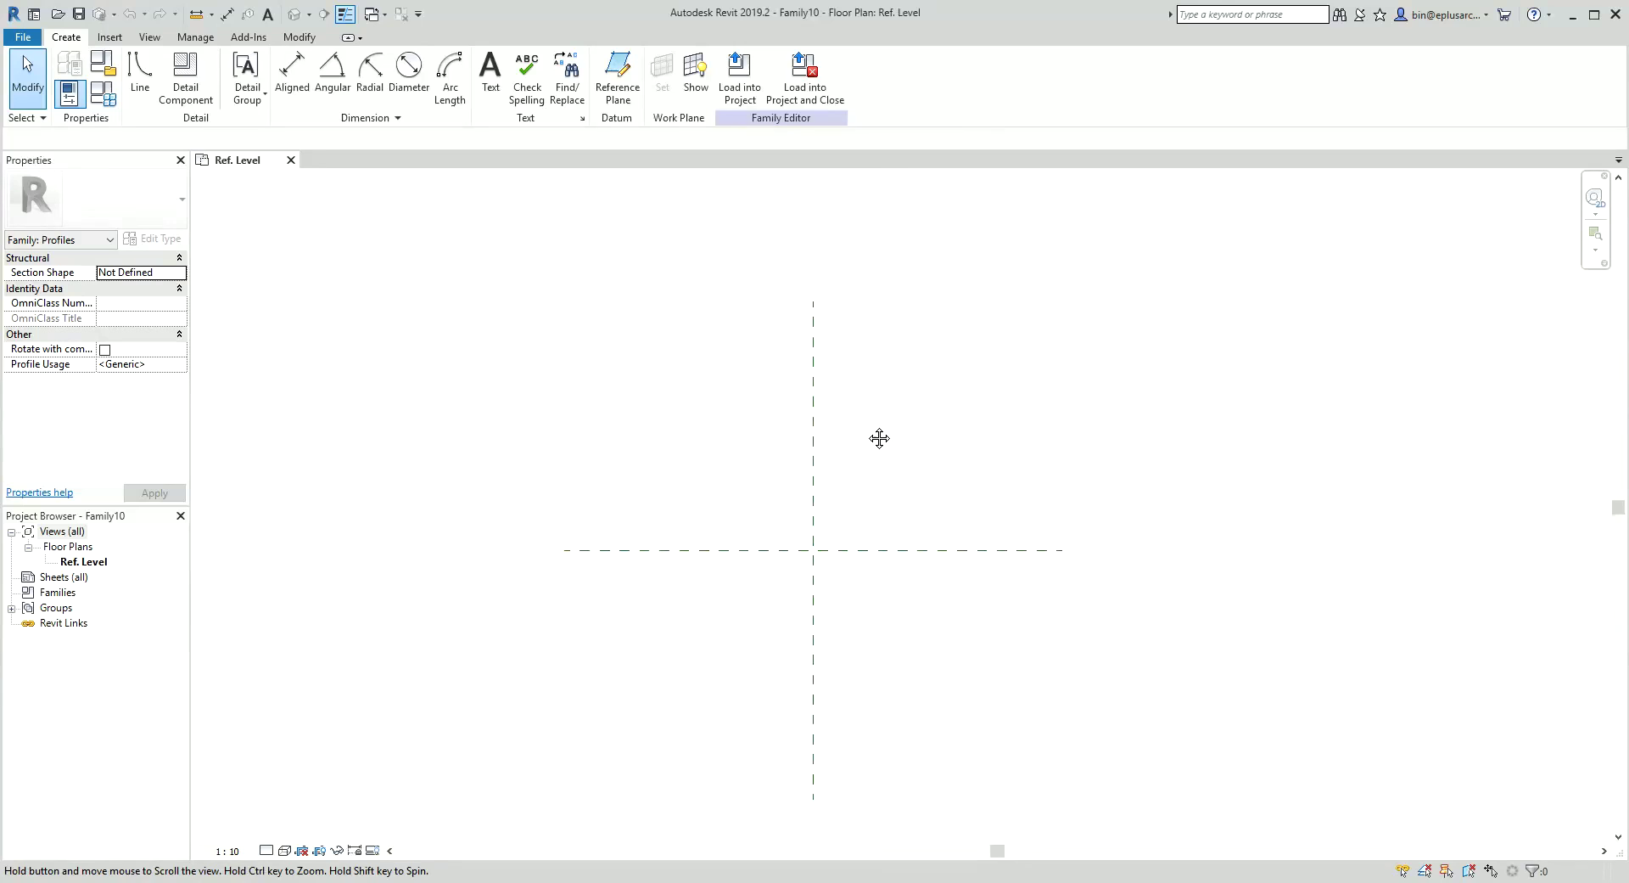
{"action": "middle_click_drag", "start_coordinate": [731, 486], "coordinate": [735, 441]}
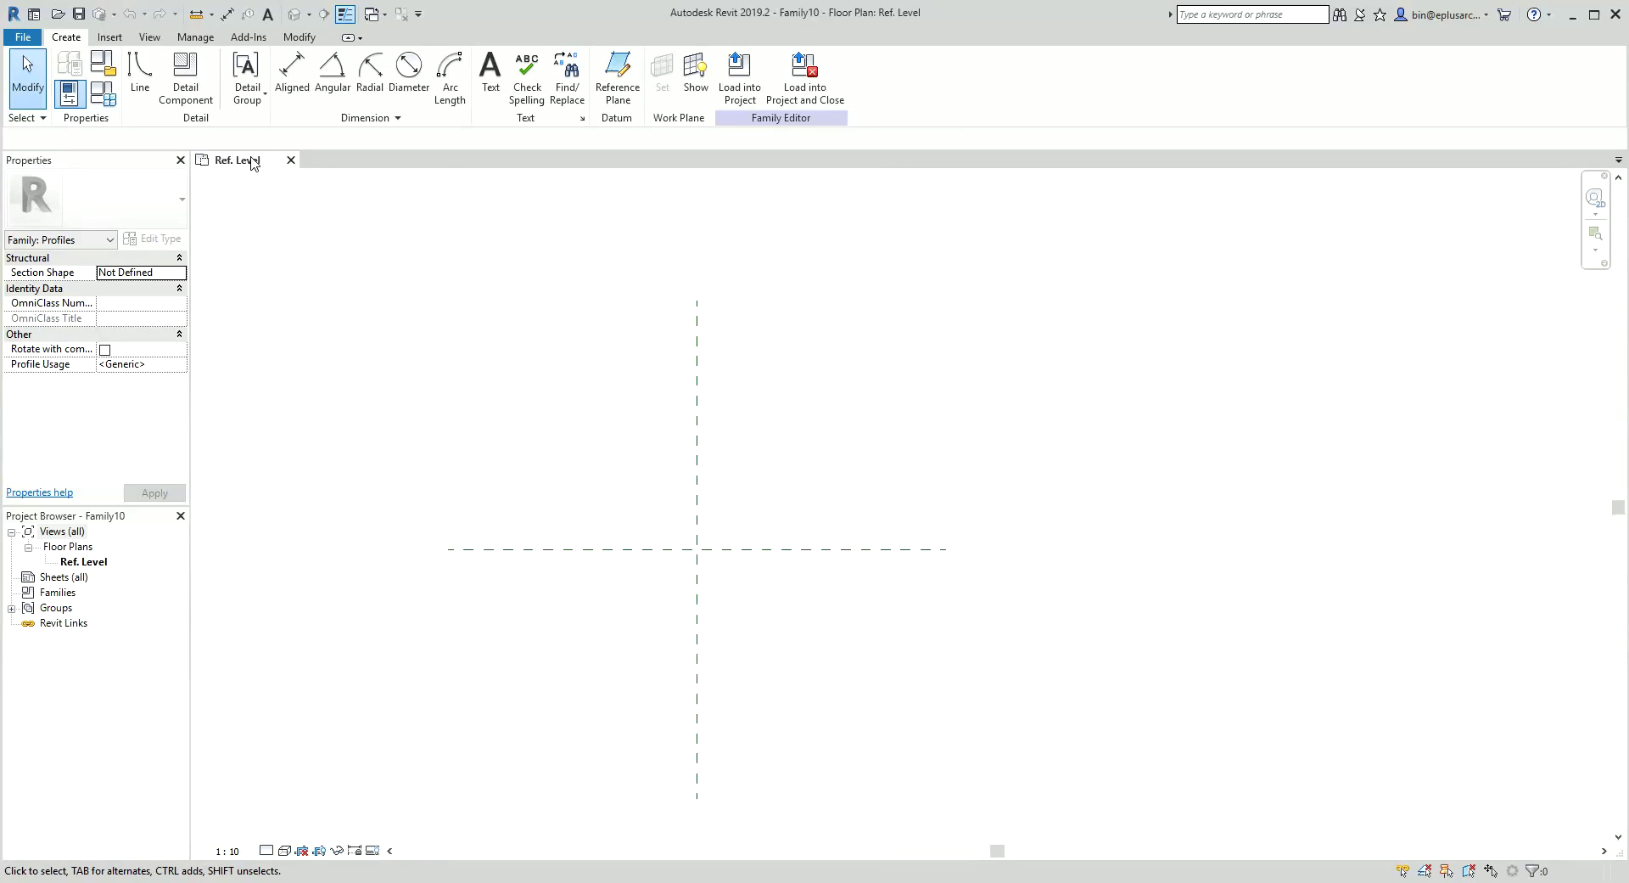
{"action": "left_click", "coordinate": [622, 91]}
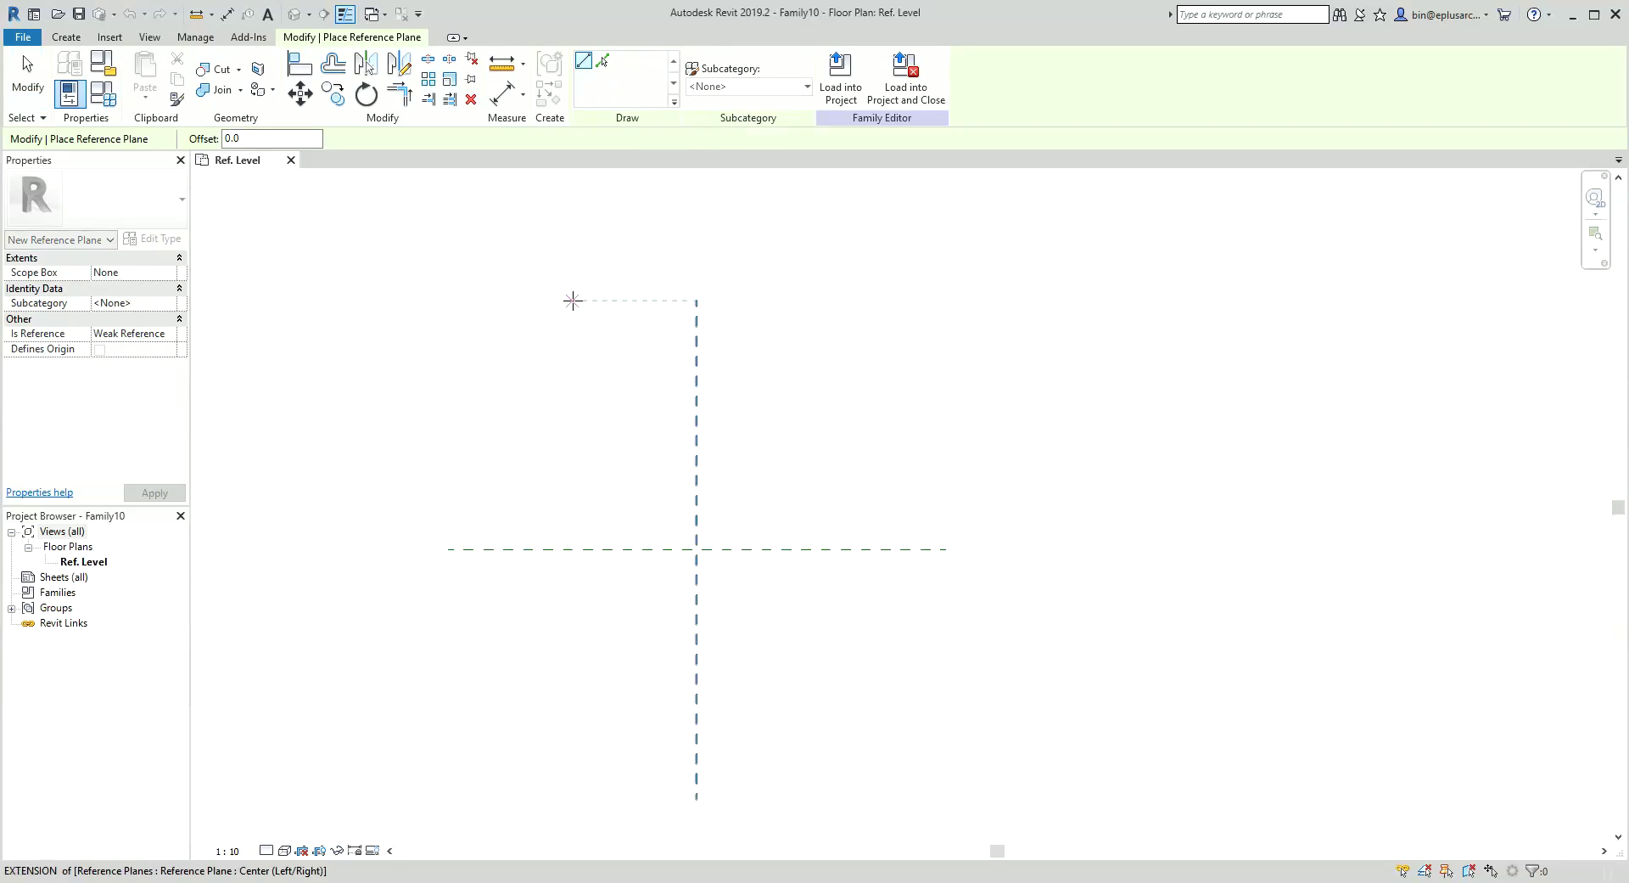
{"action": "left_click", "coordinate": [573, 301]}
{"action": "left_click", "coordinate": [924, 299]}
{"action": "left_click", "coordinate": [923, 297]}
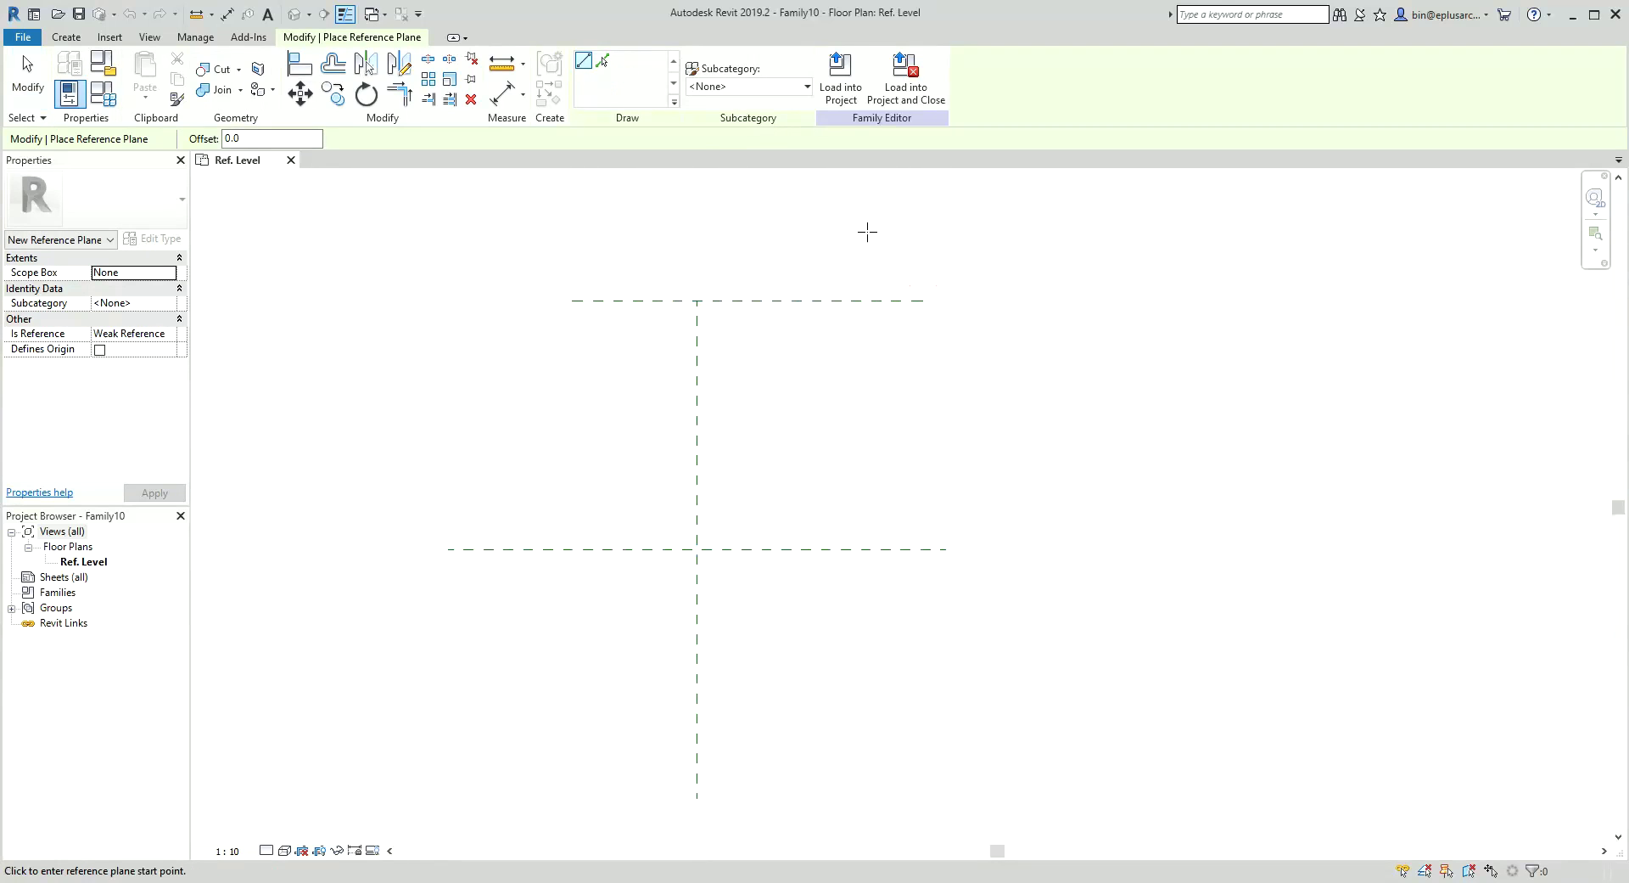
{"action": "left_click", "coordinate": [867, 232]}
{"action": "left_click", "coordinate": [868, 585]}
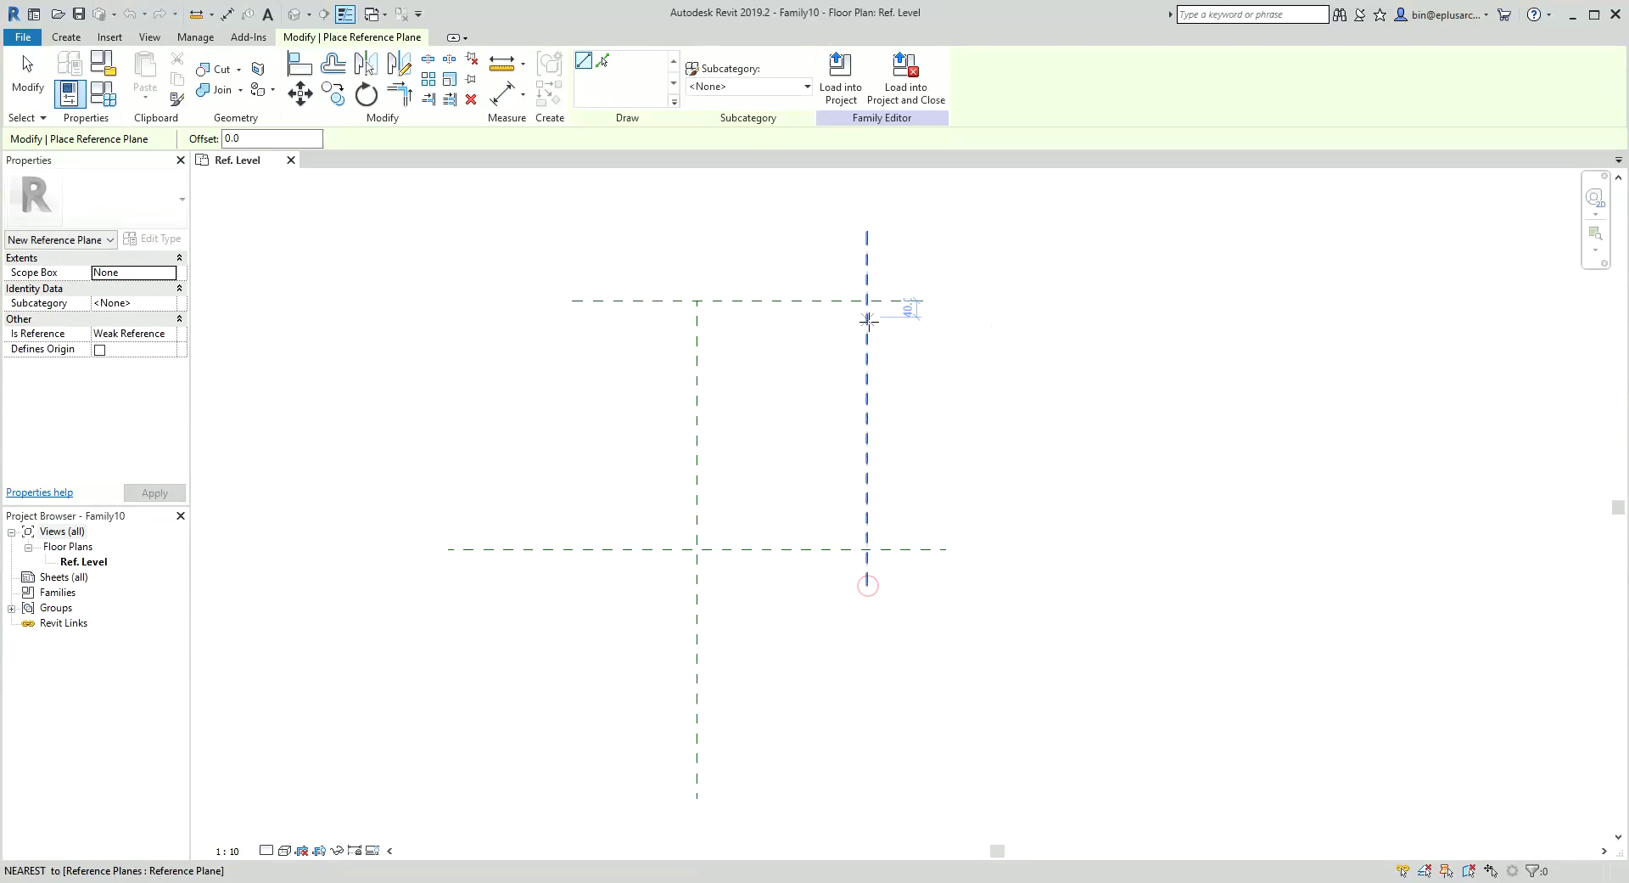
Add a second vertical plane, a horizontal plane above the base and a short vertical plane
{"action": "left_click", "coordinate": [845, 277]}
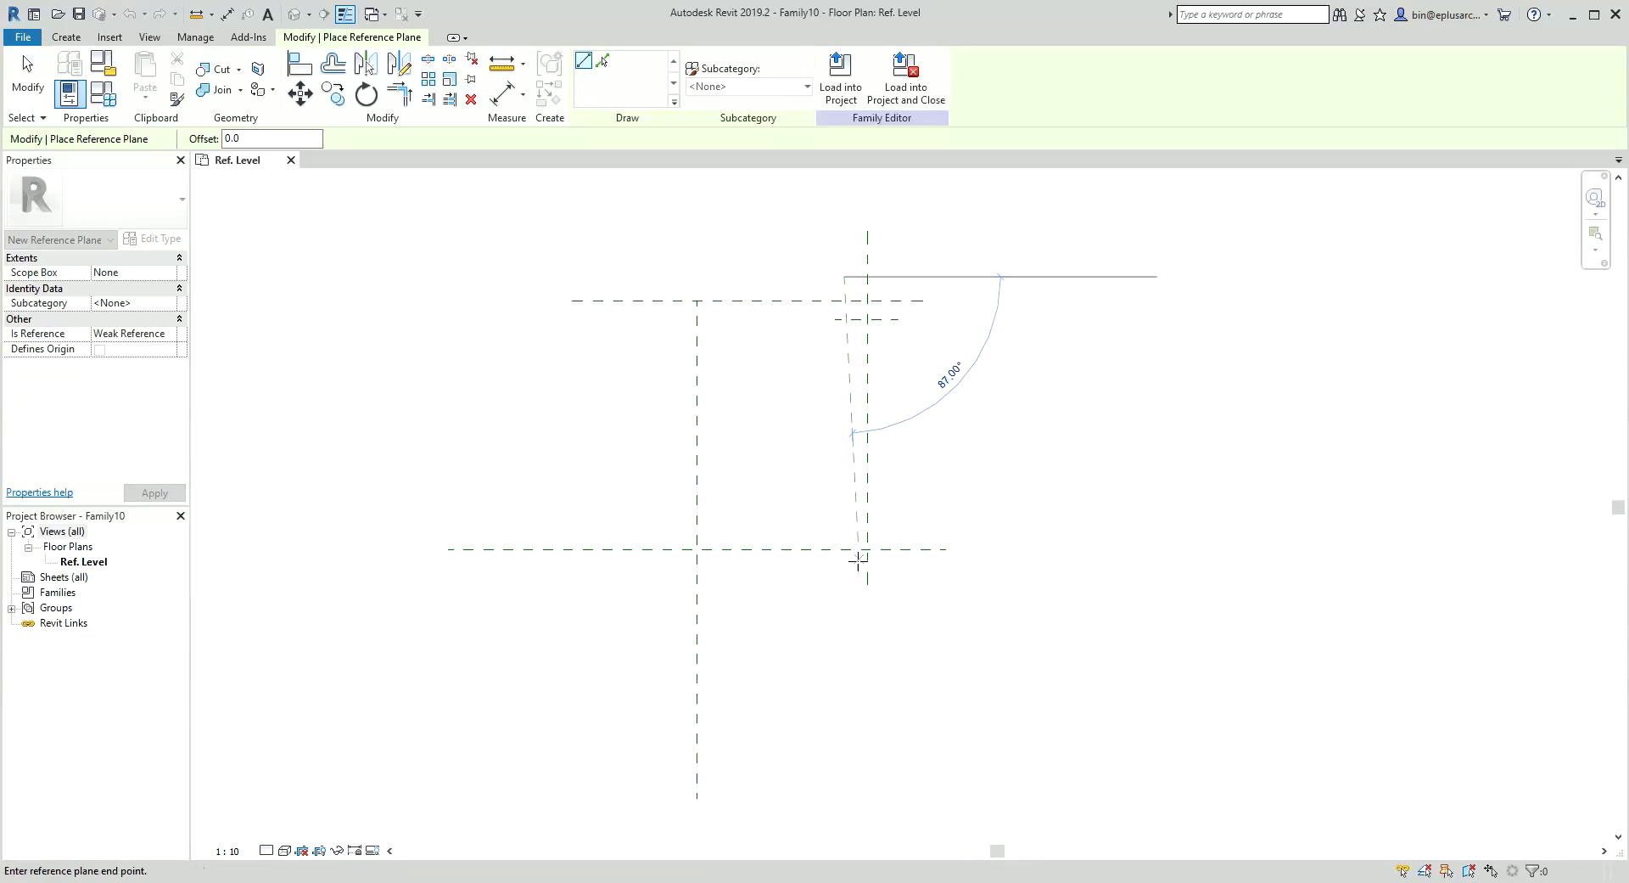
{"action": "left_click", "coordinate": [846, 571]}
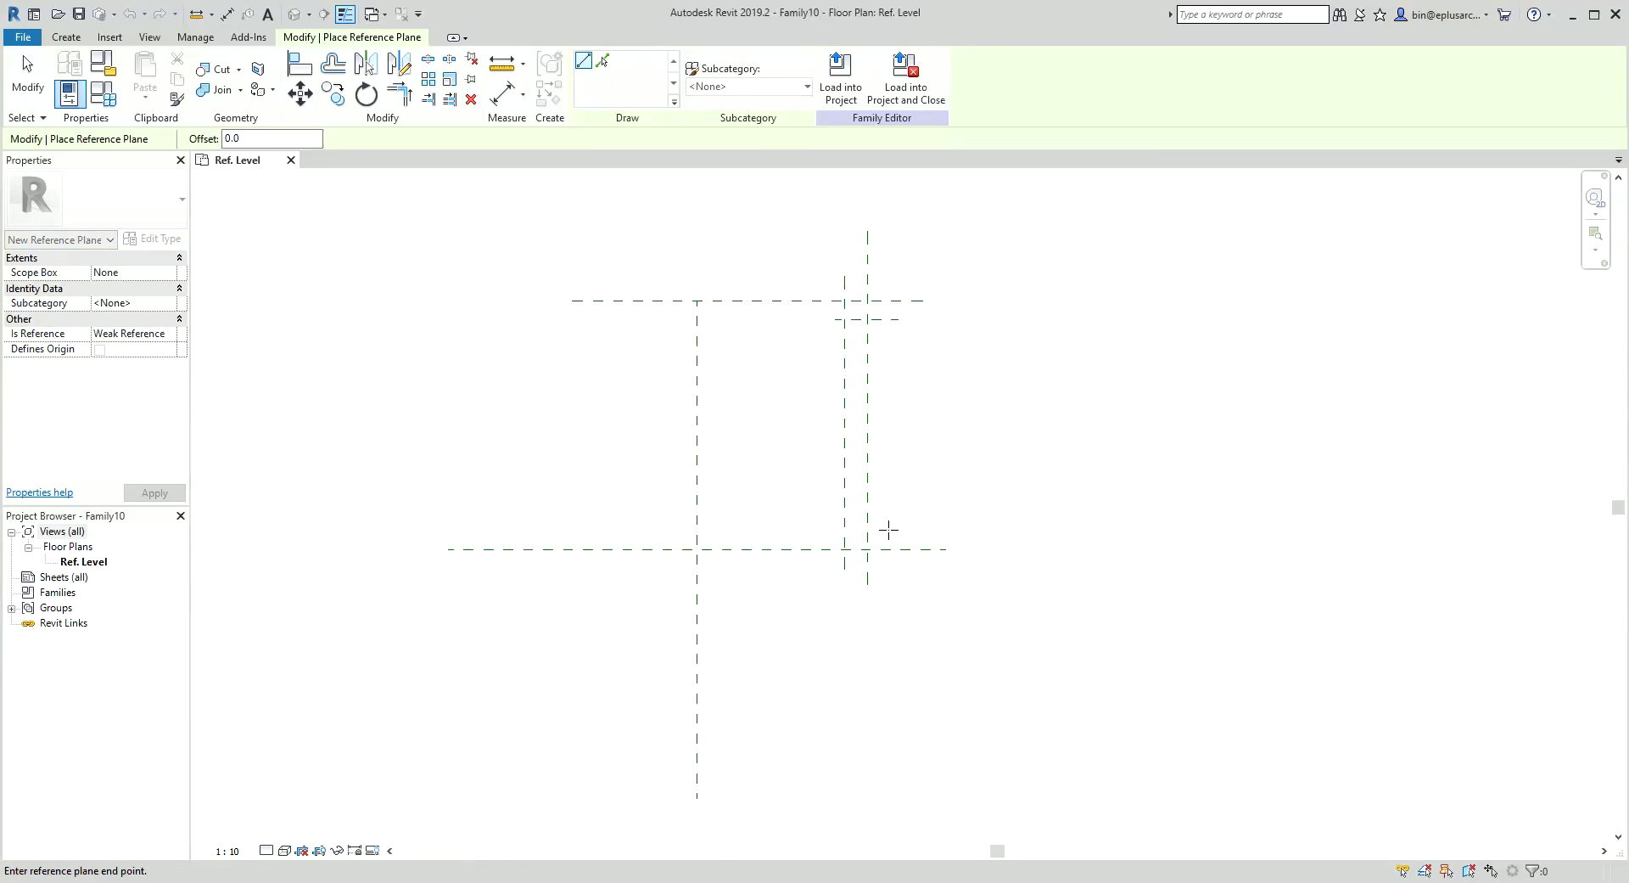
{"action": "left_click", "coordinate": [698, 528]}
{"action": "left_click", "coordinate": [817, 509]}
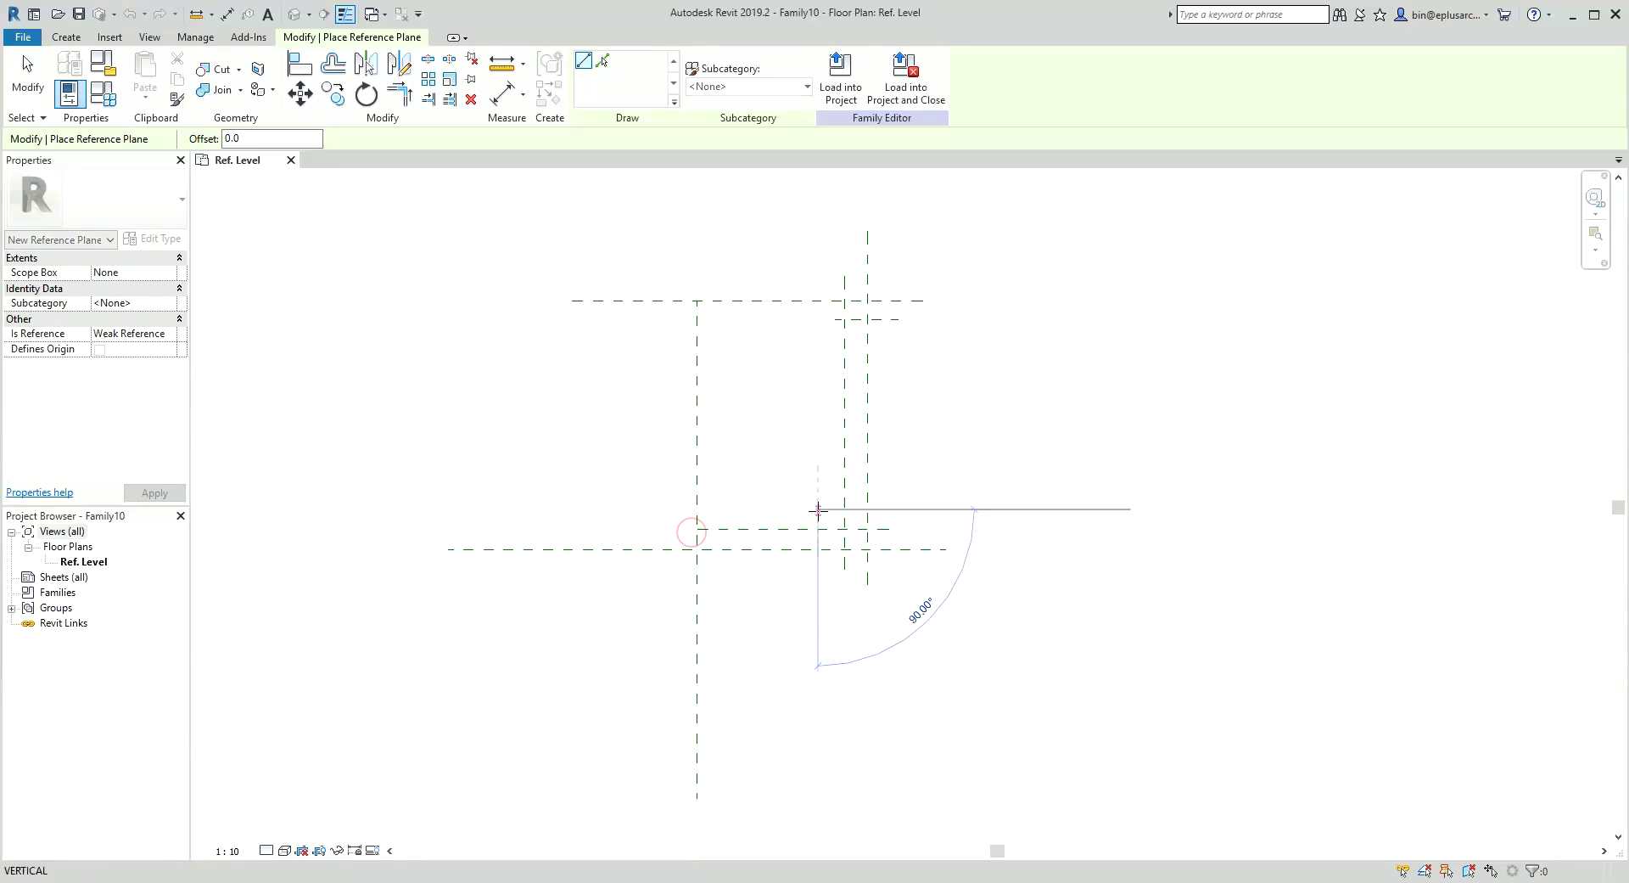
{"action": "left_click", "coordinate": [817, 571]}
{"action": "key", "text": "Escape"}
{"action": "key", "text": "Escape"}
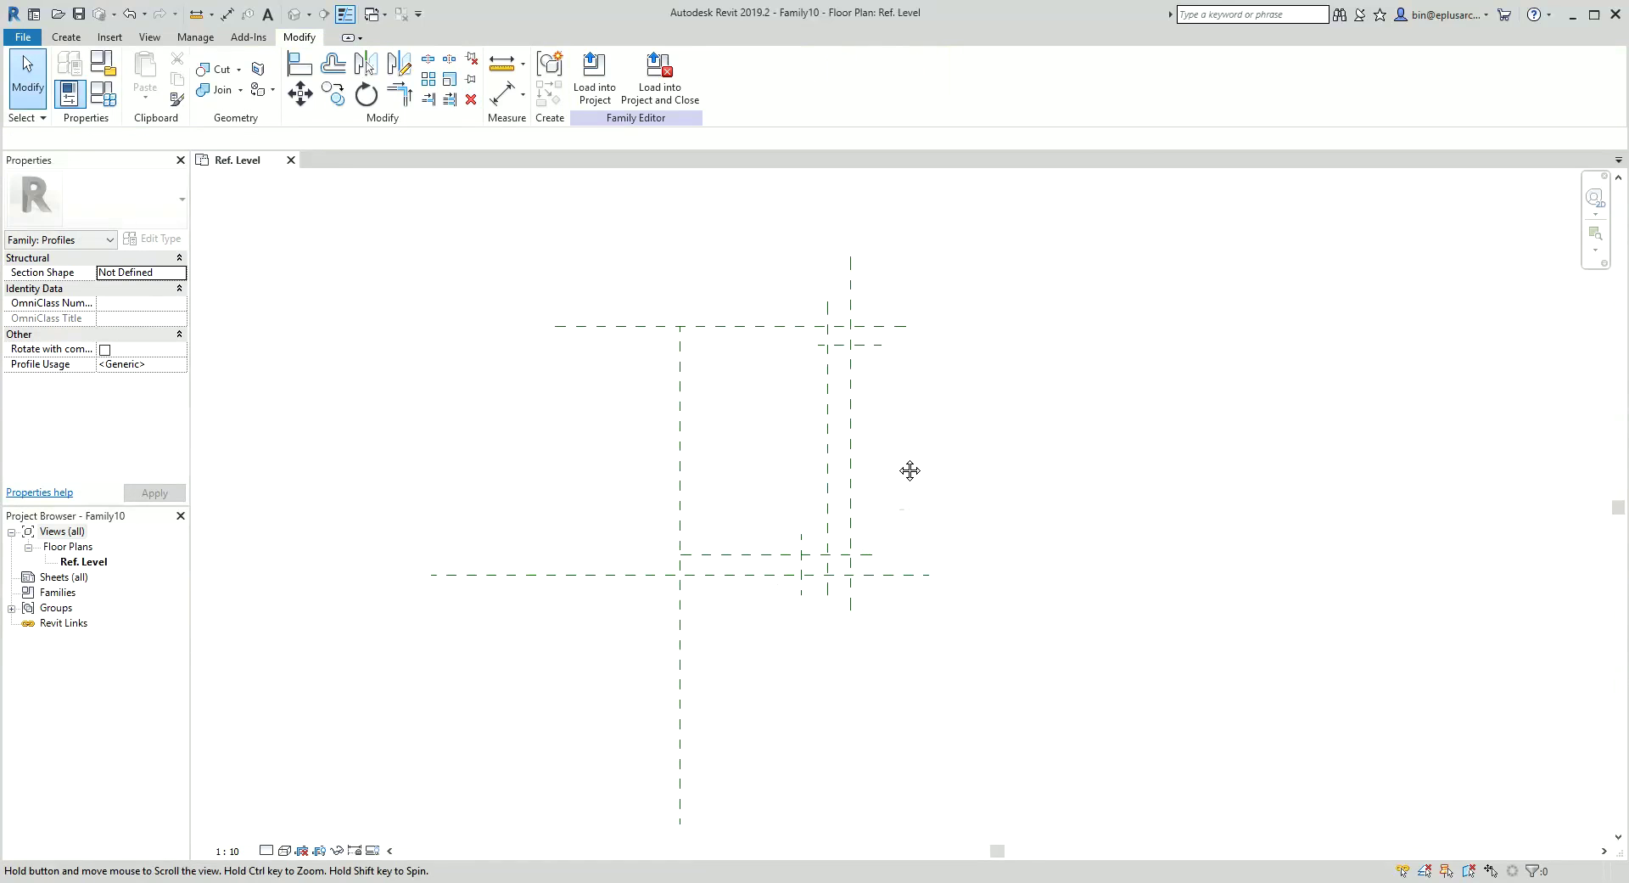
{"action": "middle_click_drag", "start_coordinate": [909, 469], "coordinate": [854, 456]}
{"action": "left_click", "coordinate": [79, 40]}
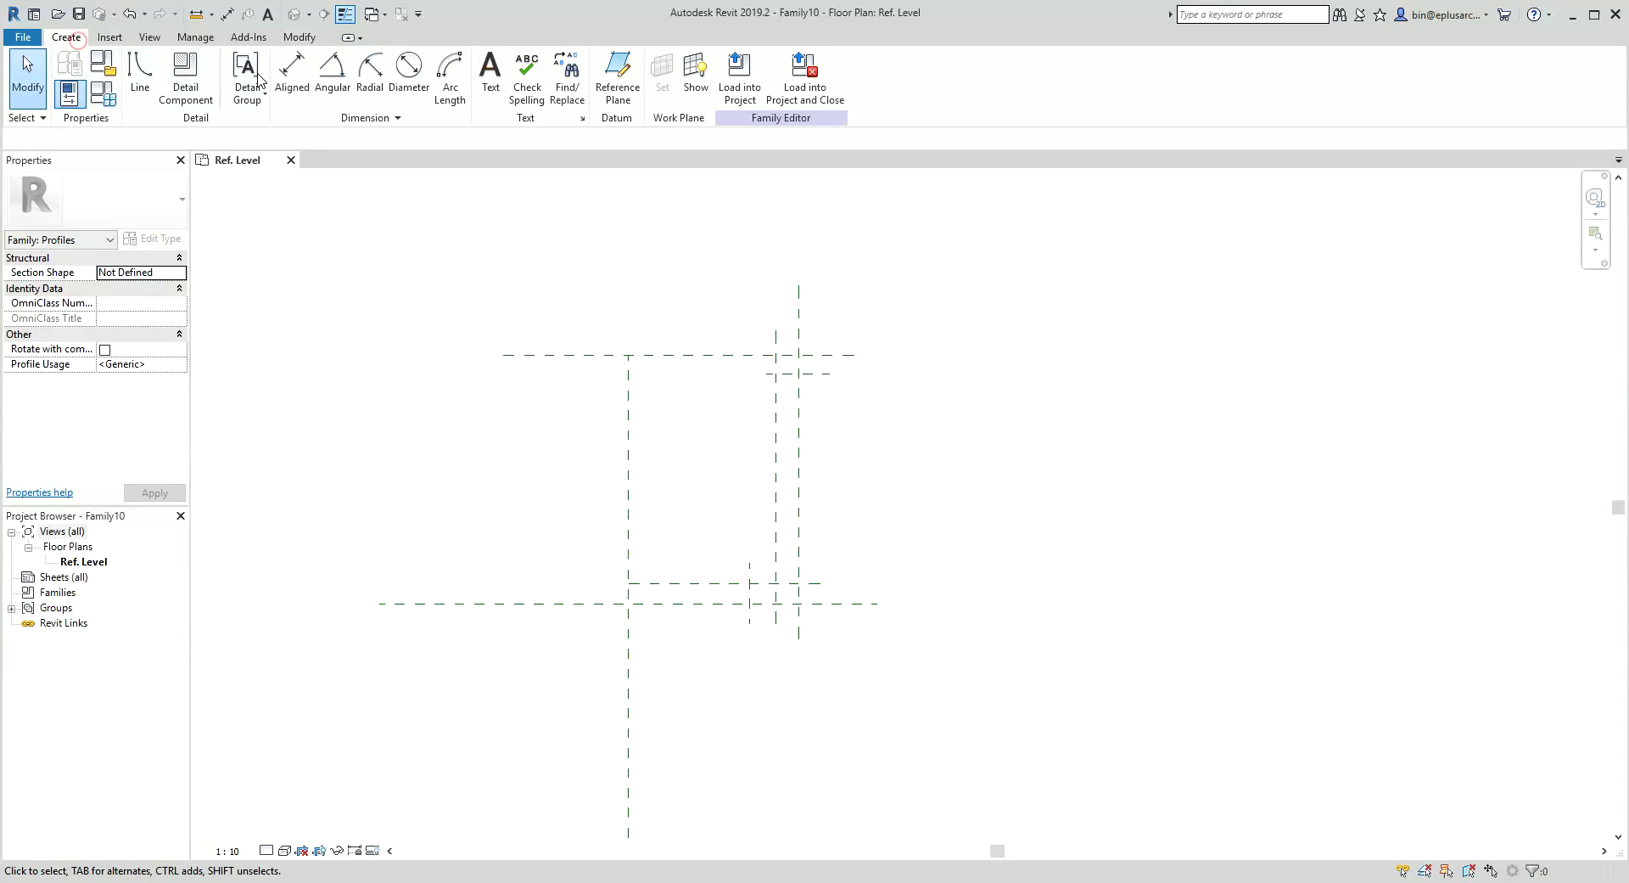
Place aligned dimensions for the 600 overall height and the 47 and 49 offsets
{"action": "left_click", "coordinate": [292, 68]}
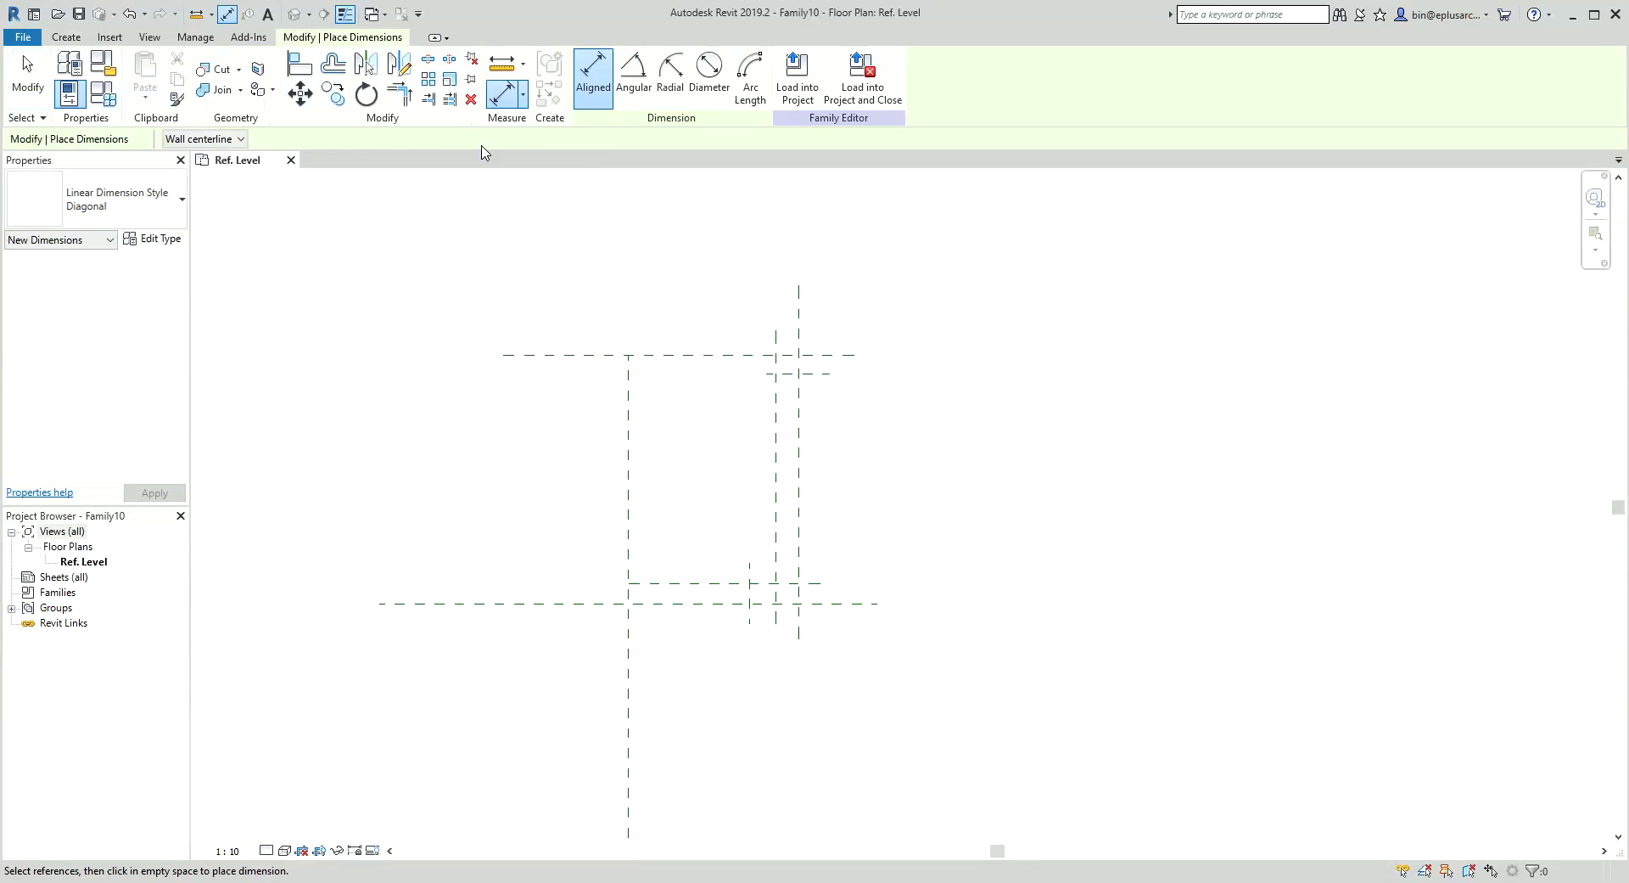
{"action": "left_click", "coordinate": [842, 357]}
{"action": "left_click", "coordinate": [858, 603]}
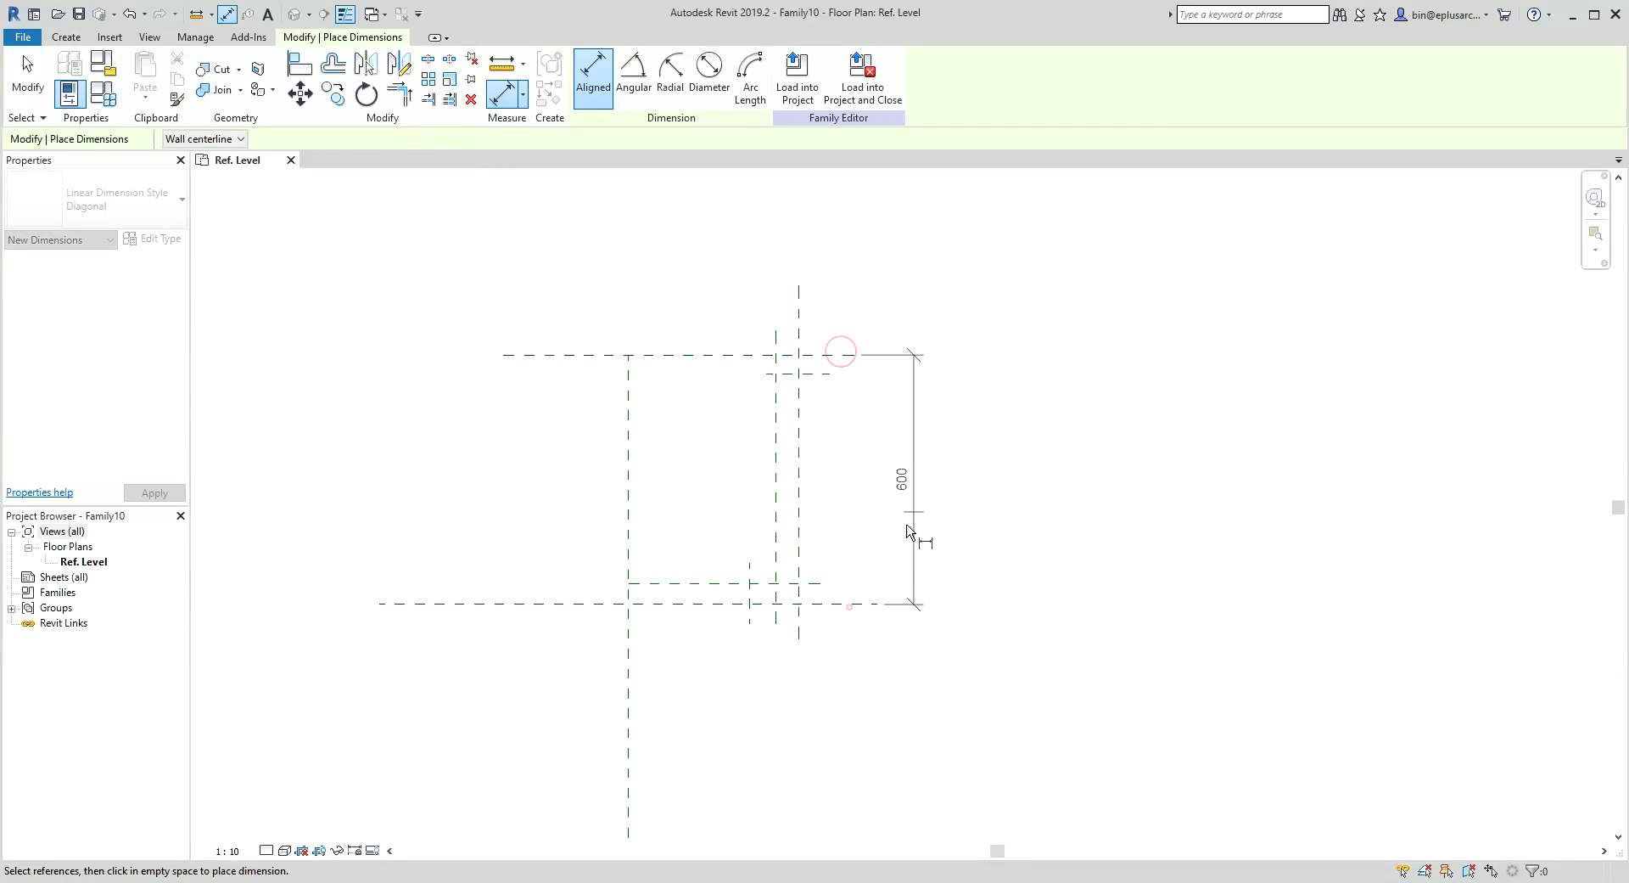
{"action": "left_click", "coordinate": [923, 493]}
{"action": "left_click", "coordinate": [827, 384]}
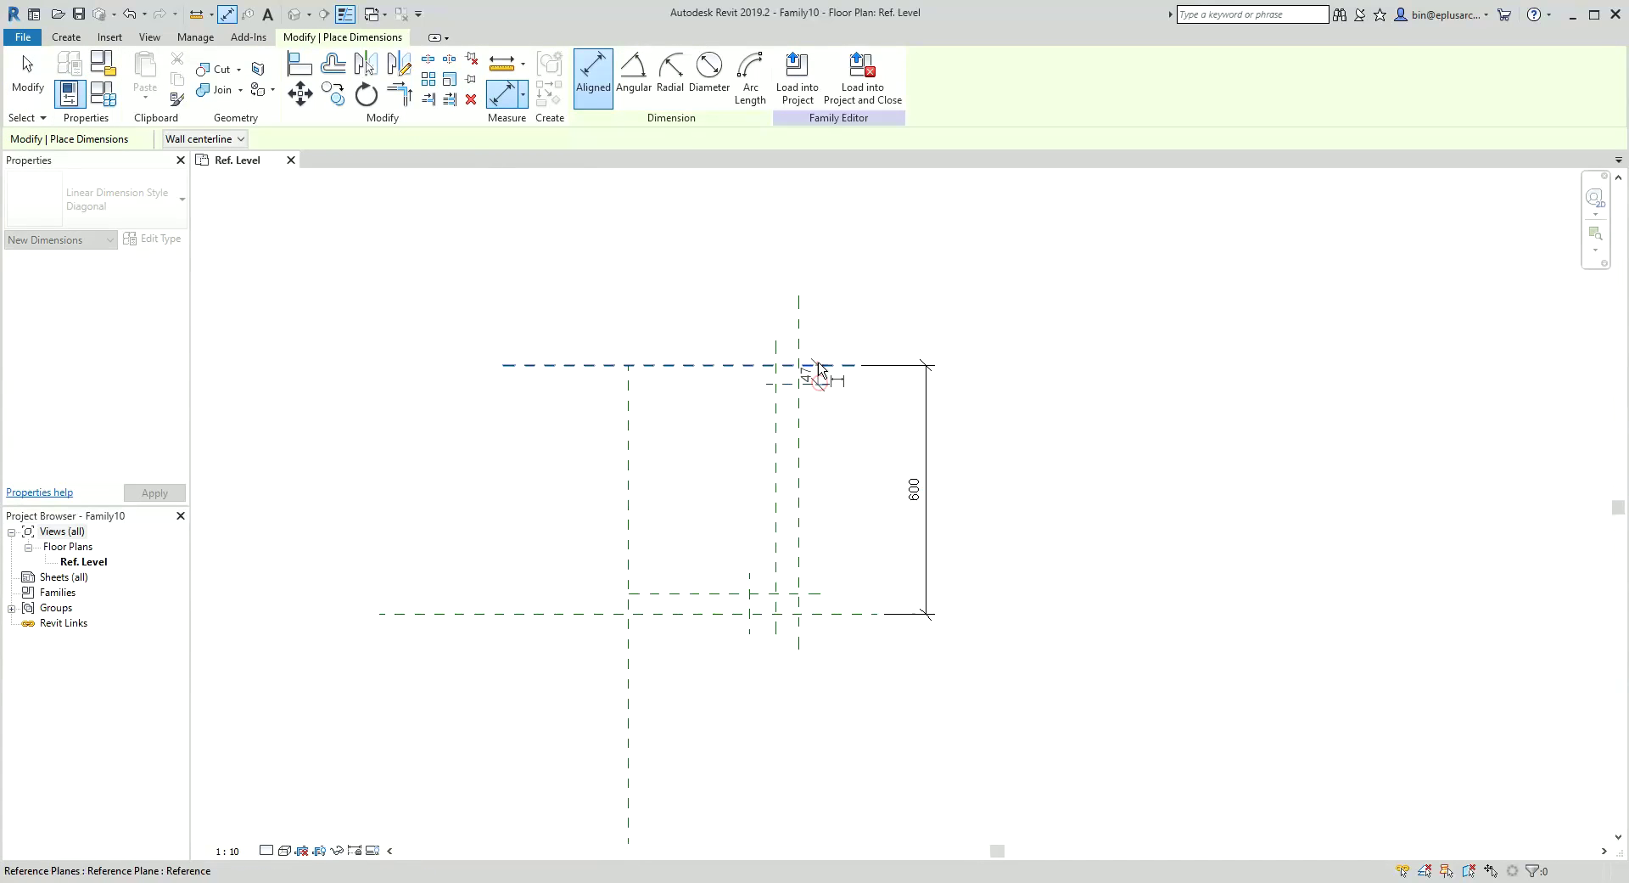
{"action": "left_click", "coordinate": [814, 365]}
{"action": "left_click", "coordinate": [887, 304]}
{"action": "left_click", "coordinate": [812, 593]}
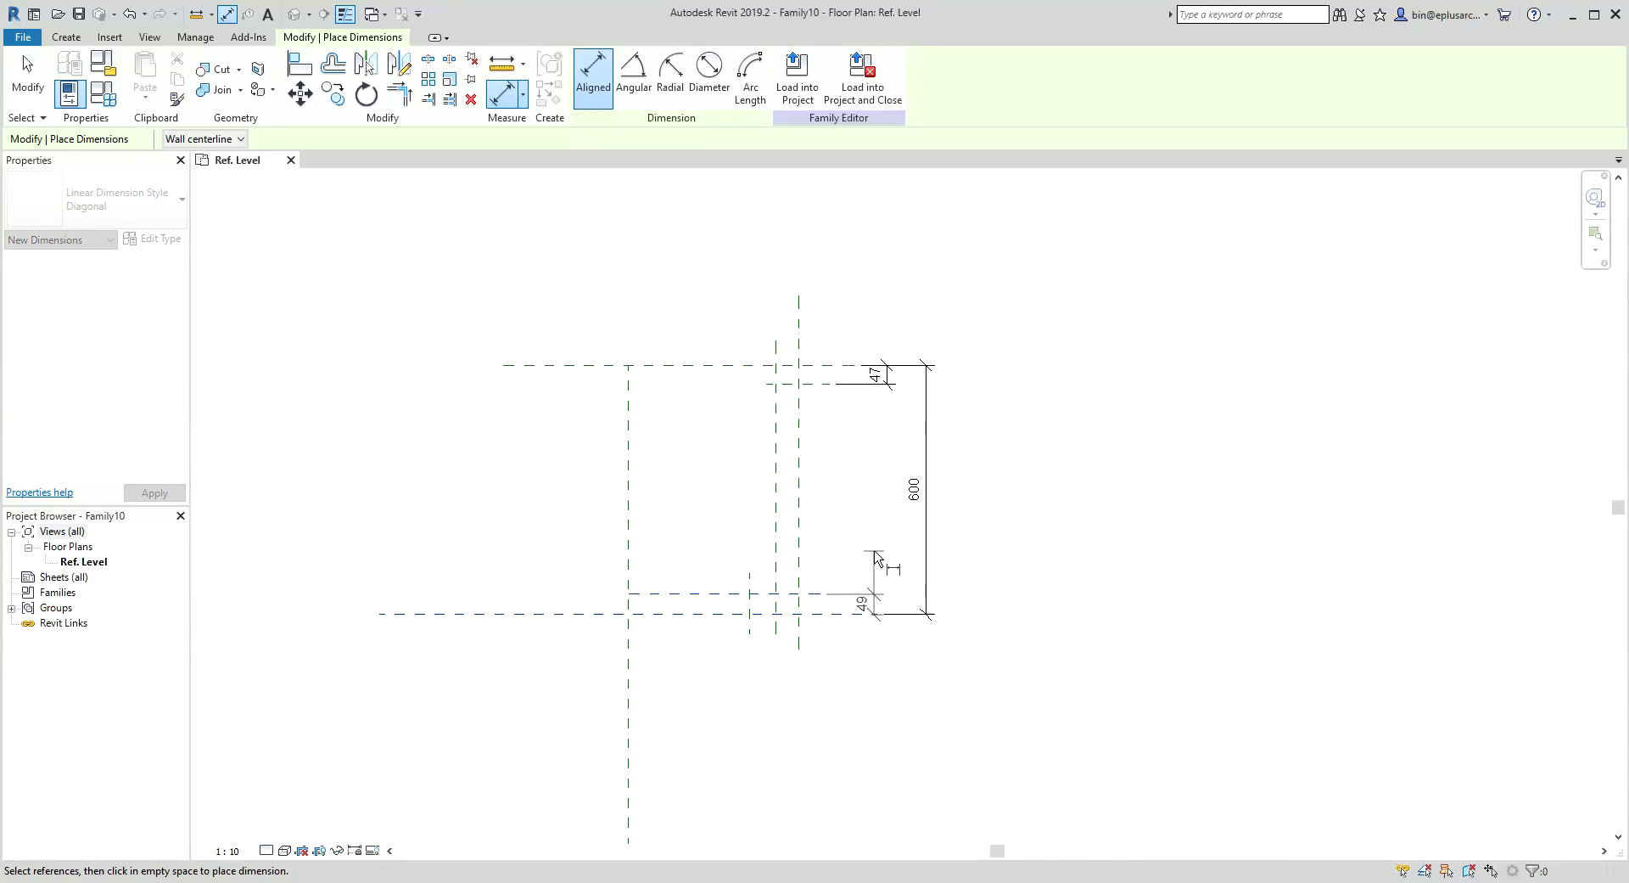
{"action": "left_click", "coordinate": [875, 556]}
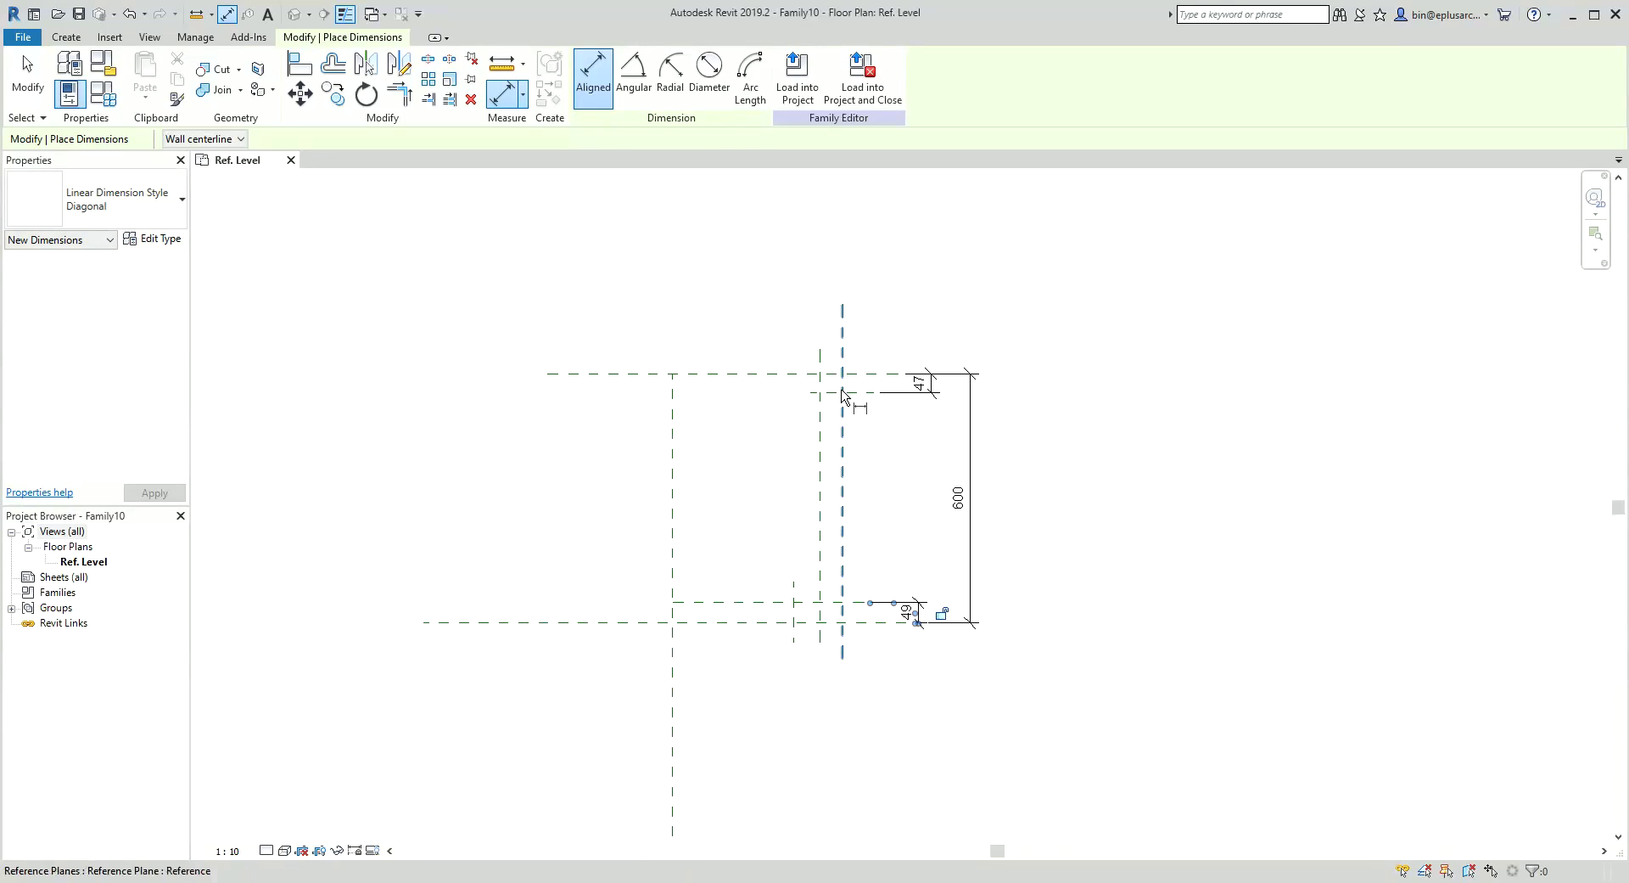
Dimension the 410 overall width and the 55 and 63 offsets
{"action": "left_click", "coordinate": [840, 360]}
{"action": "left_click", "coordinate": [671, 416]}
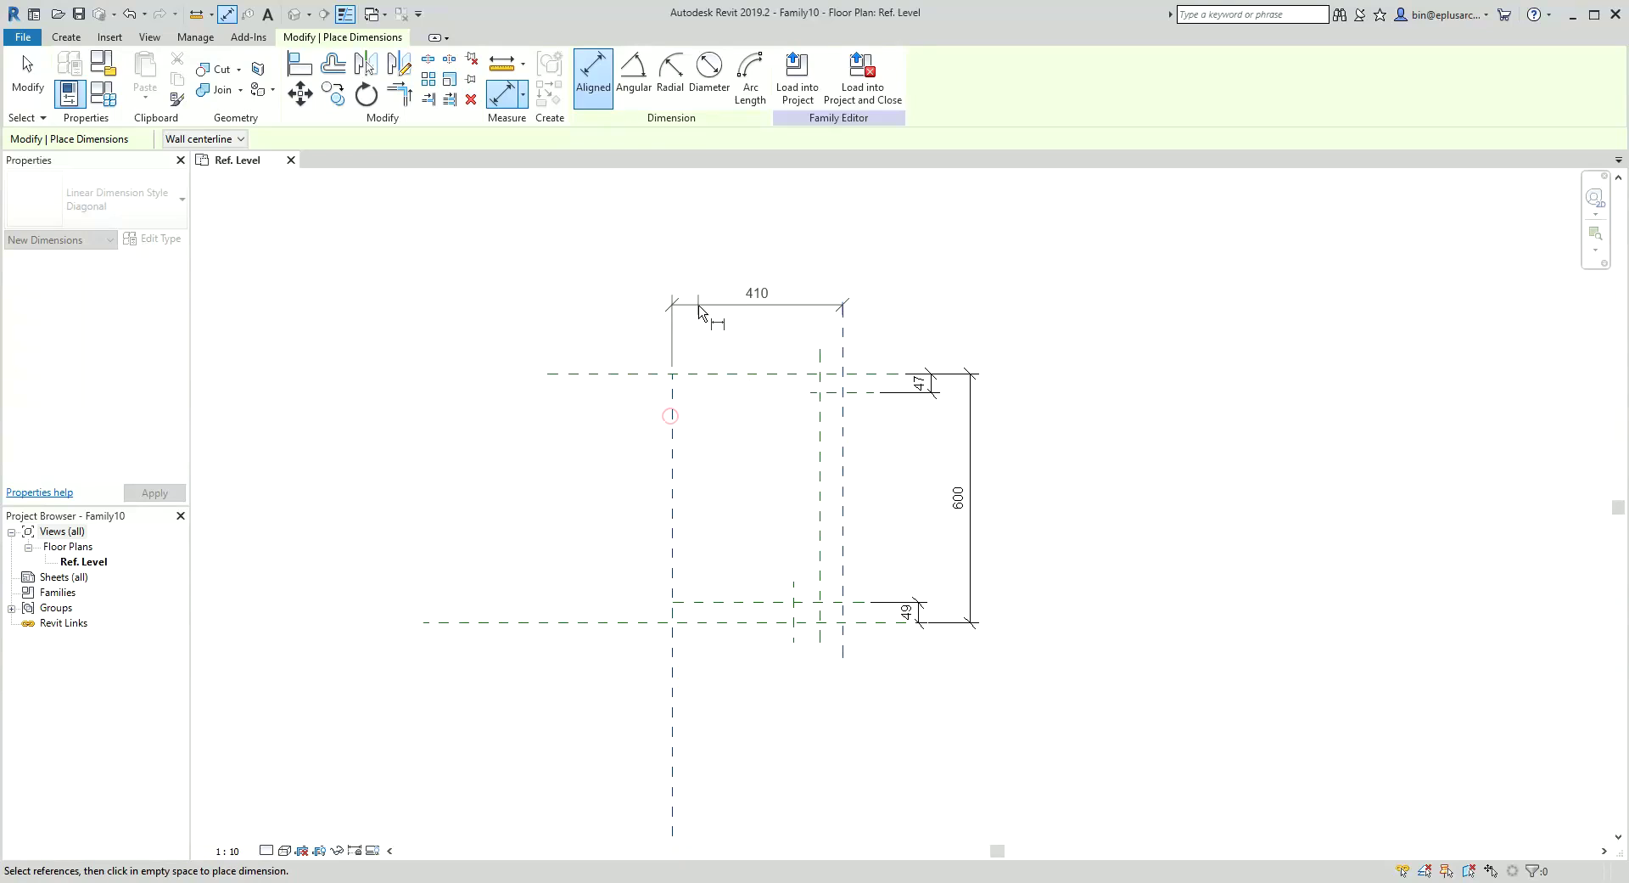
{"action": "left_click", "coordinate": [696, 291]}
{"action": "left_click", "coordinate": [841, 345]}
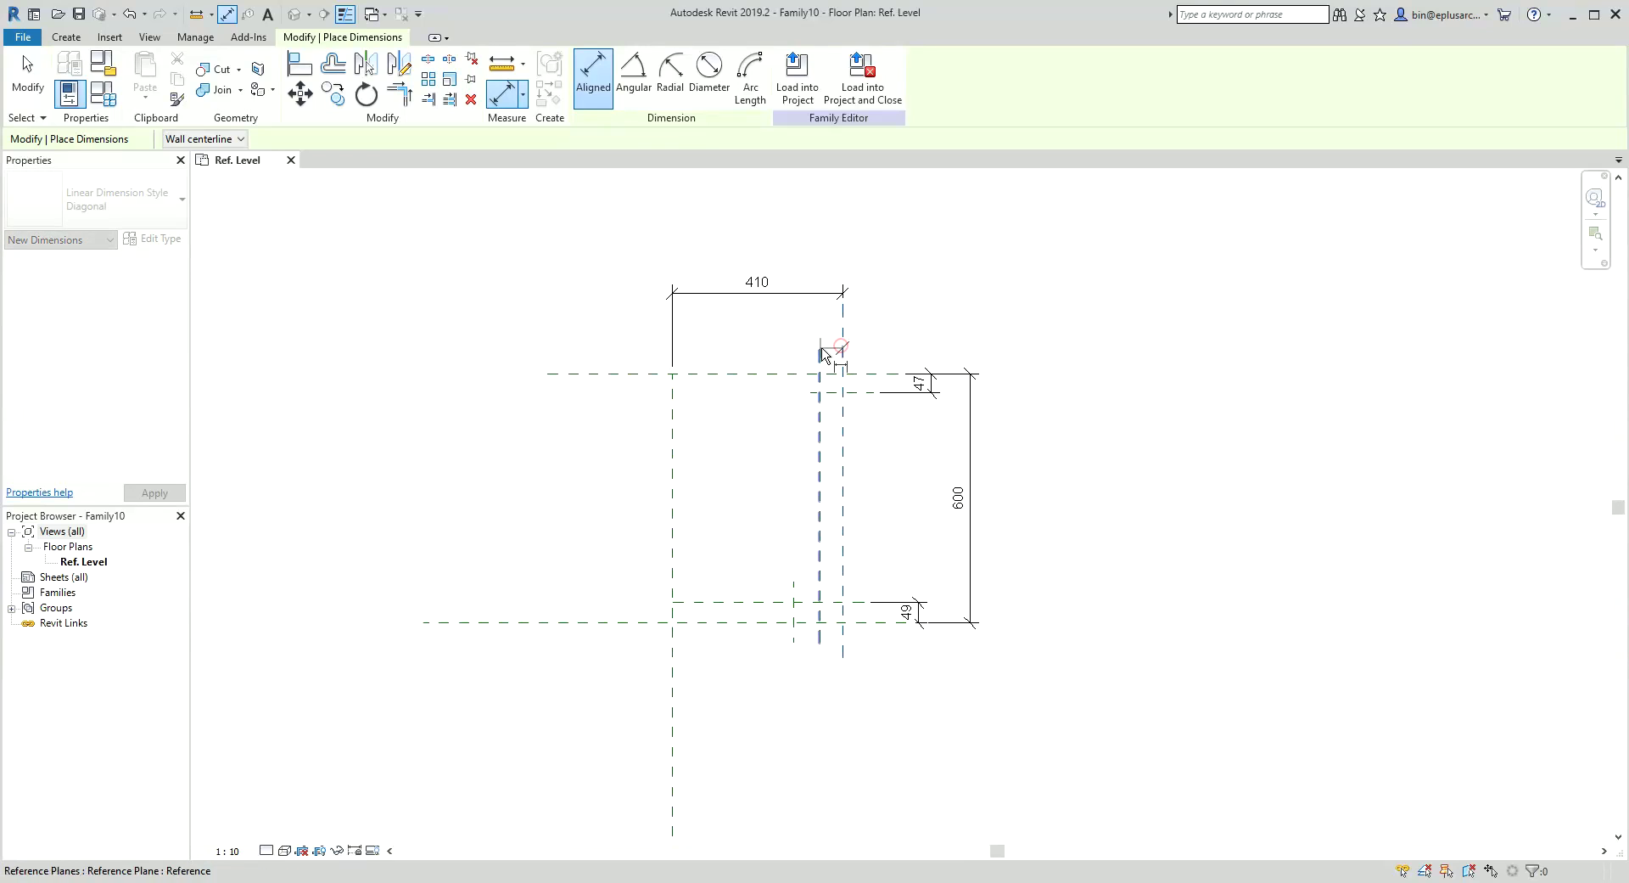
{"action": "left_click", "coordinate": [771, 330]}
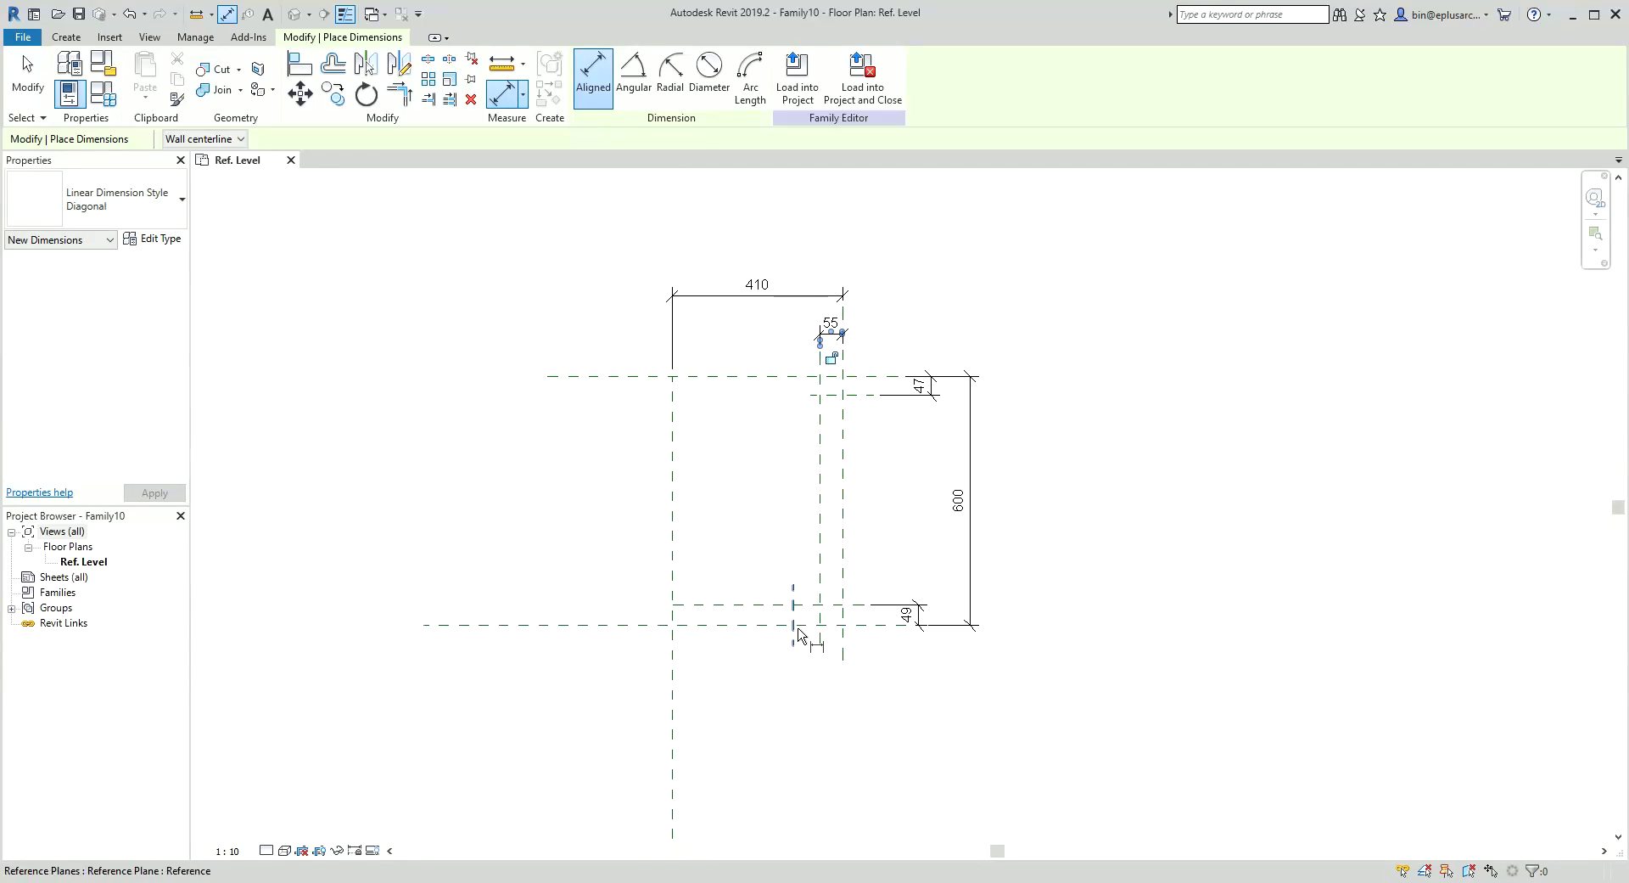
{"action": "left_click", "coordinate": [819, 643]}
{"action": "left_click", "coordinate": [794, 645]}
{"action": "left_click", "coordinate": [802, 673]}
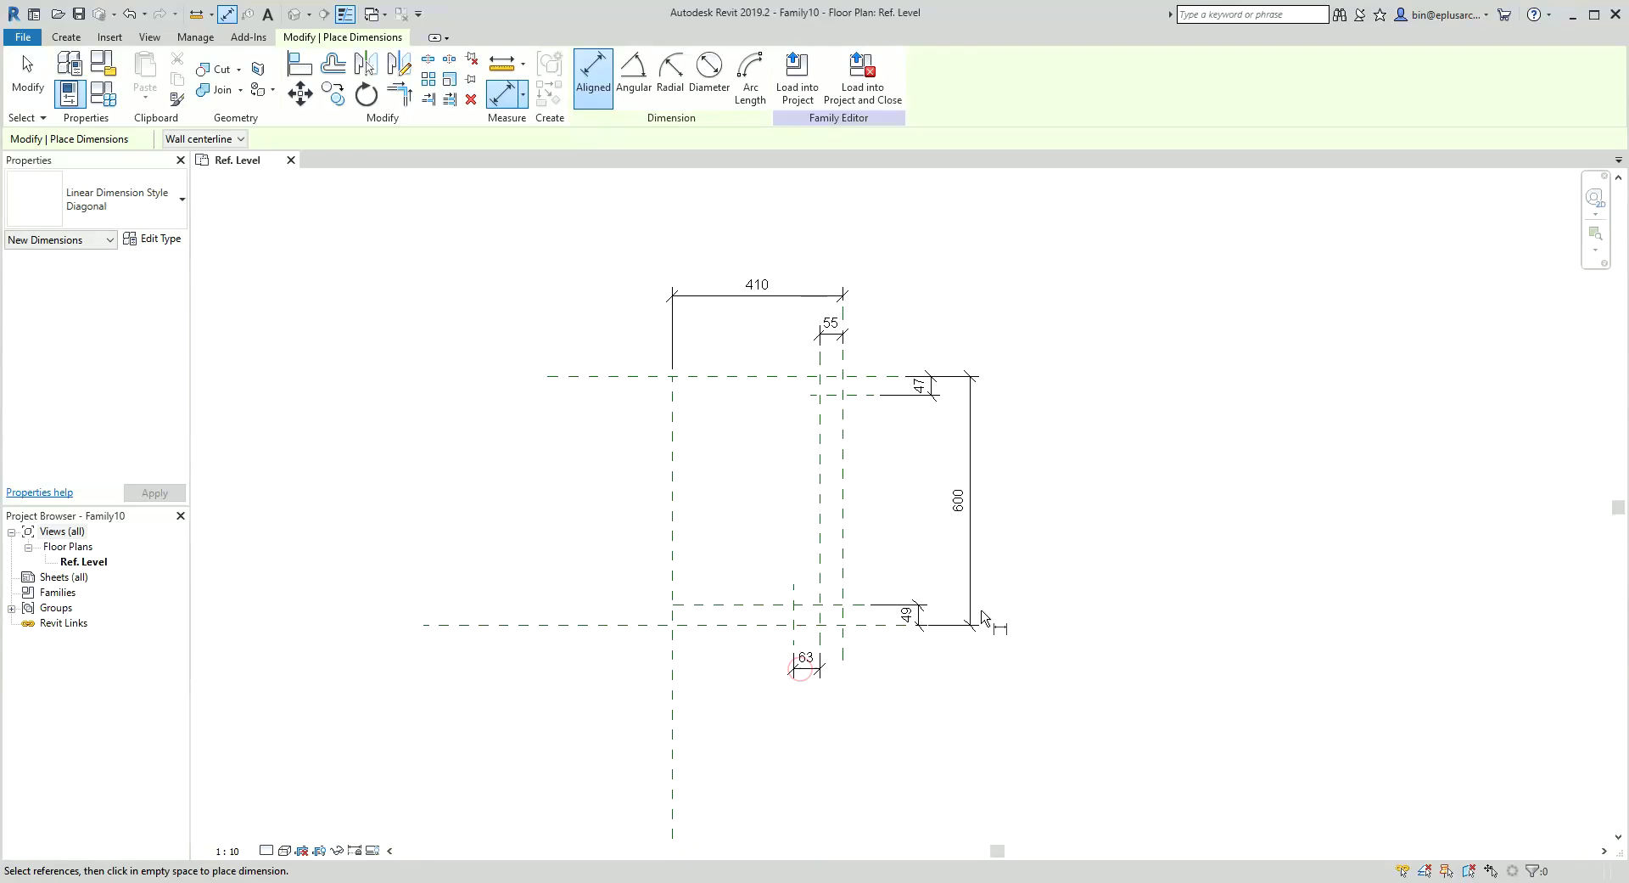
{"action": "key", "text": "Escape"}
{"action": "key", "text": "Escape"}
{"action": "left_click", "coordinate": [972, 475]}
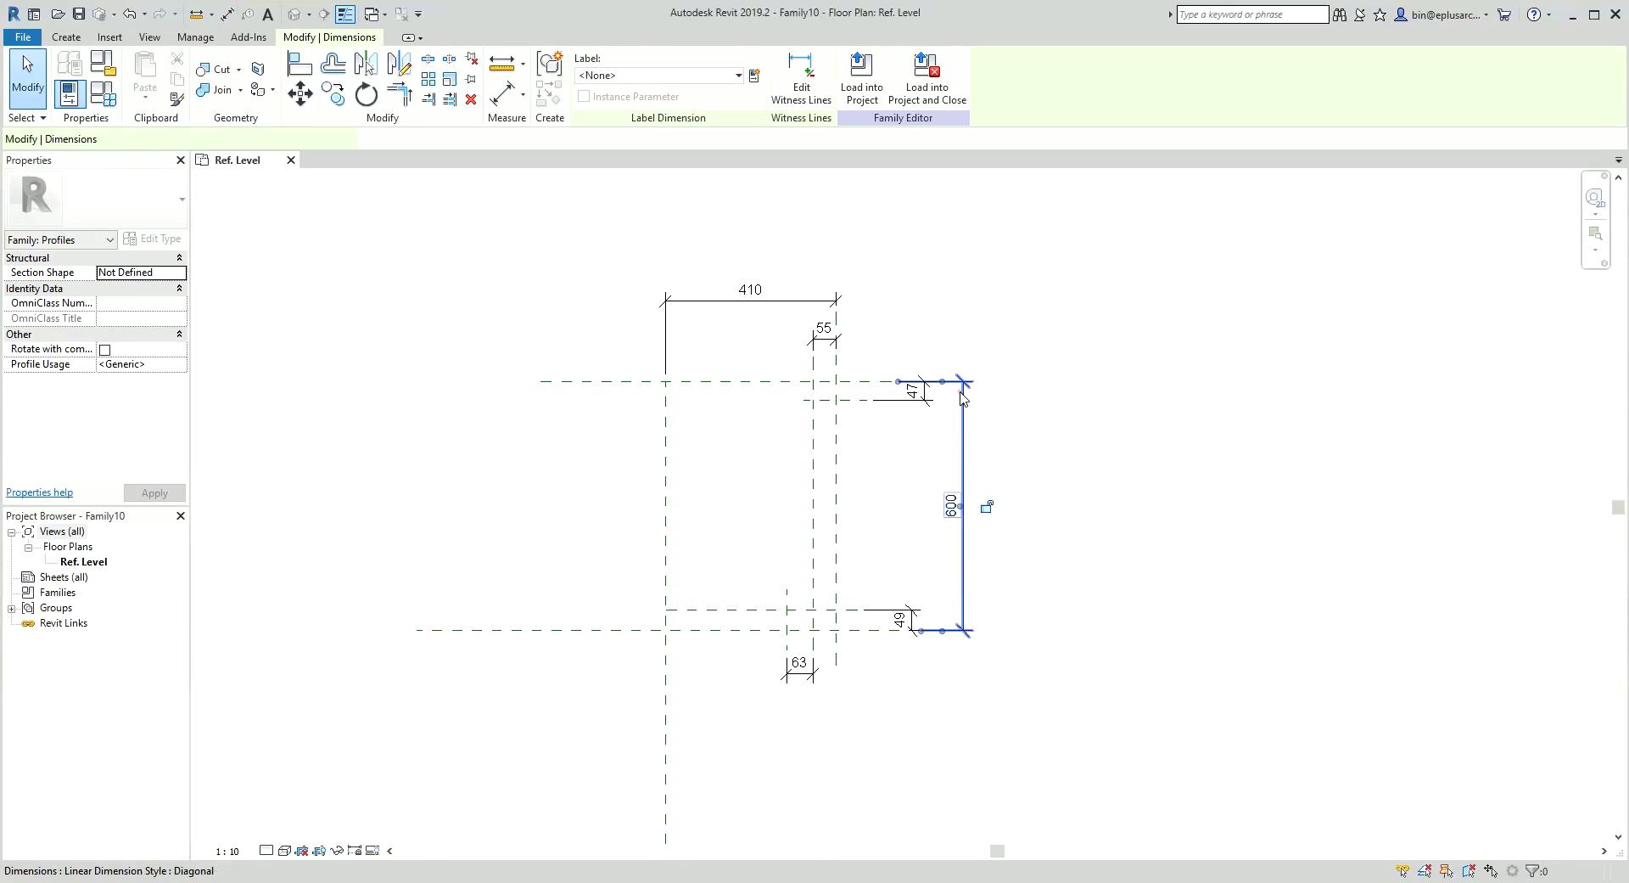
Label the 600 dimension as instance parameter H and the 410 dimension as instance parameter D
{"action": "left_click", "coordinate": [752, 83]}
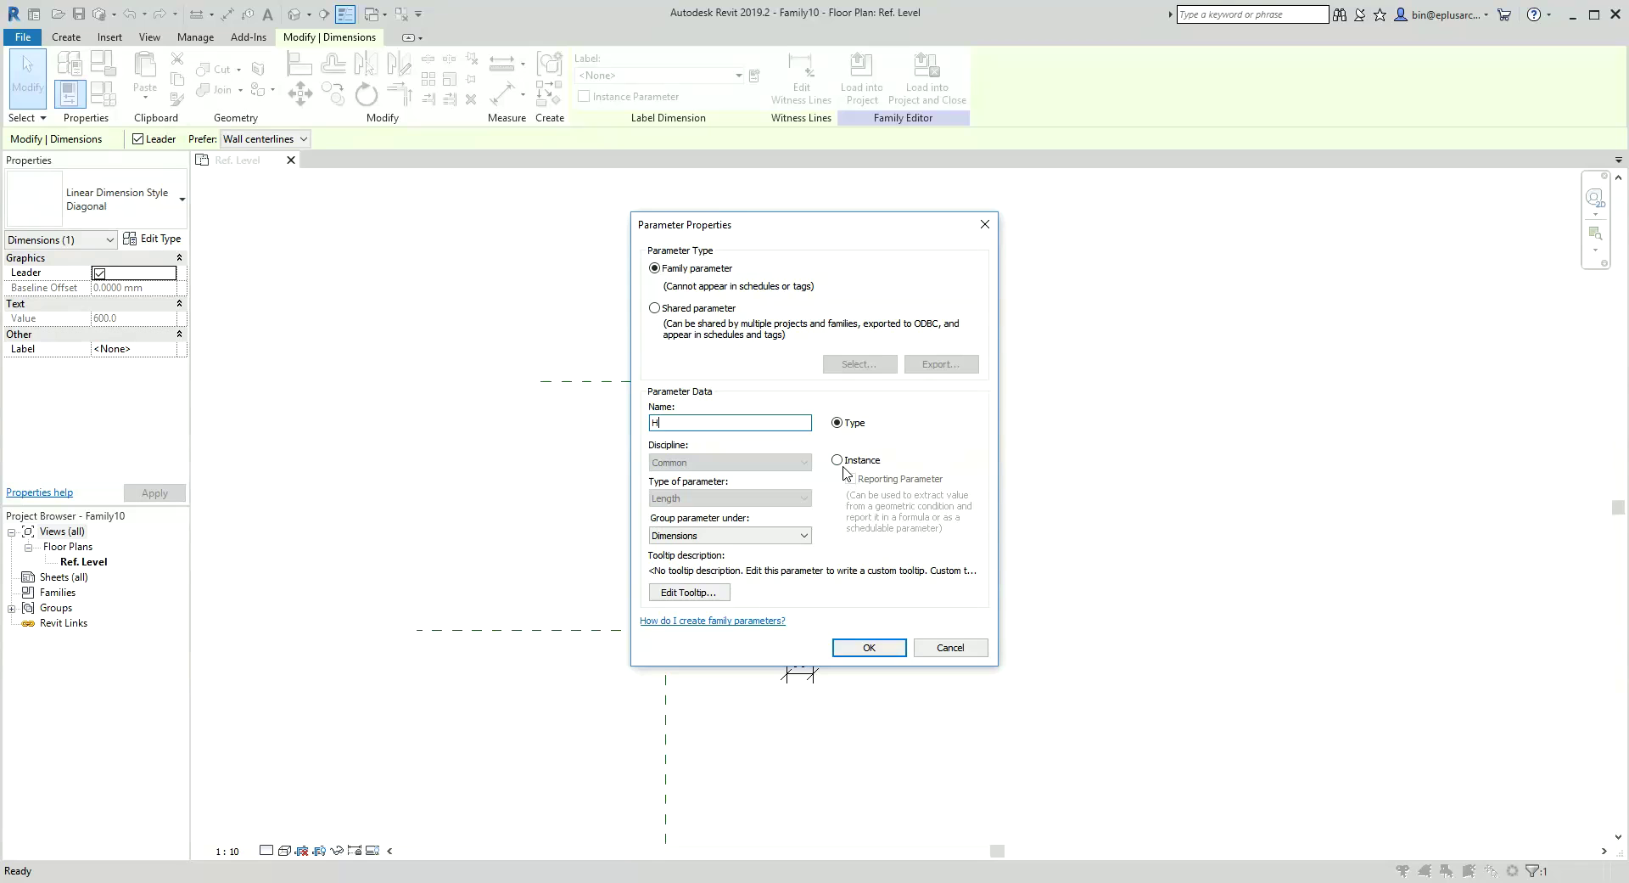
{"action": "left_click", "coordinate": [839, 461]}
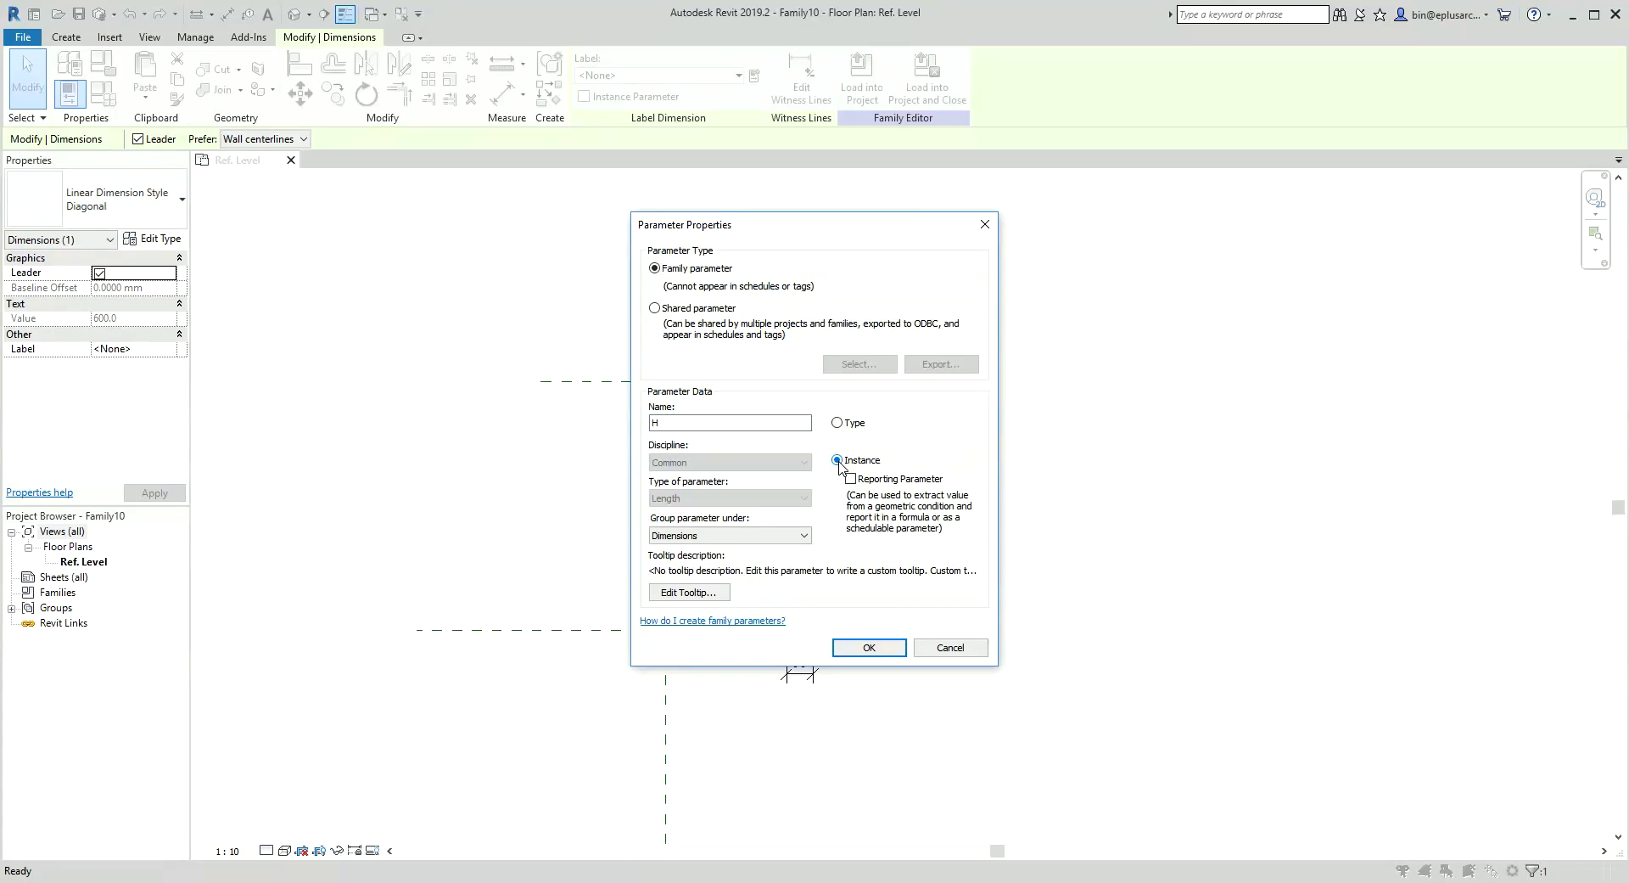
{"action": "left_click", "coordinate": [855, 650]}
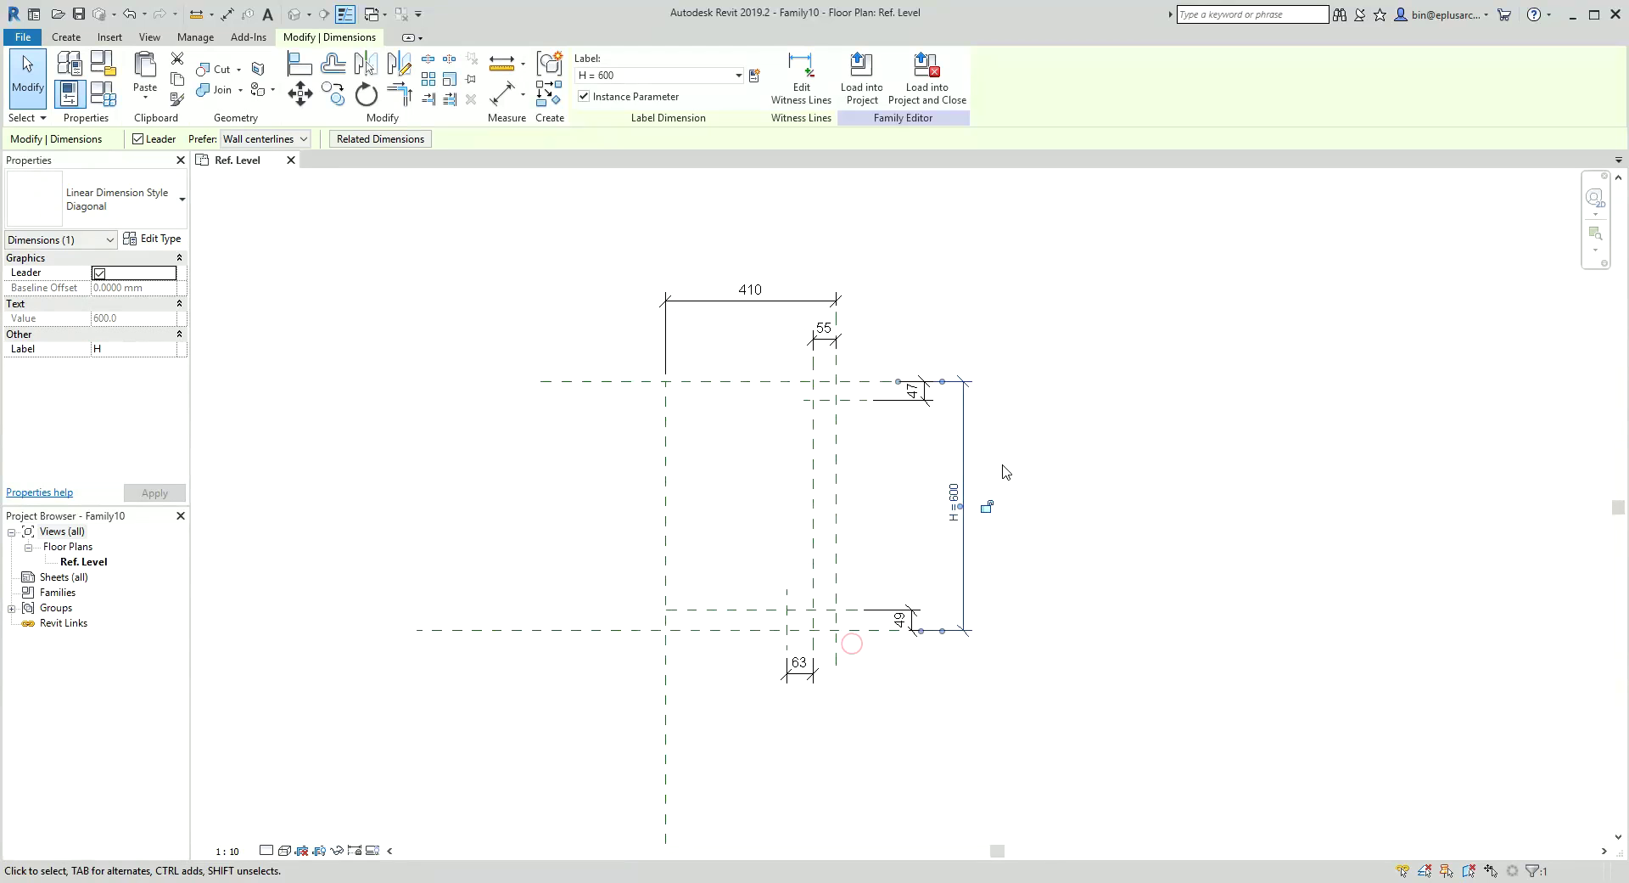
{"action": "left_click", "coordinate": [891, 472]}
{"action": "left_click", "coordinate": [782, 325]}
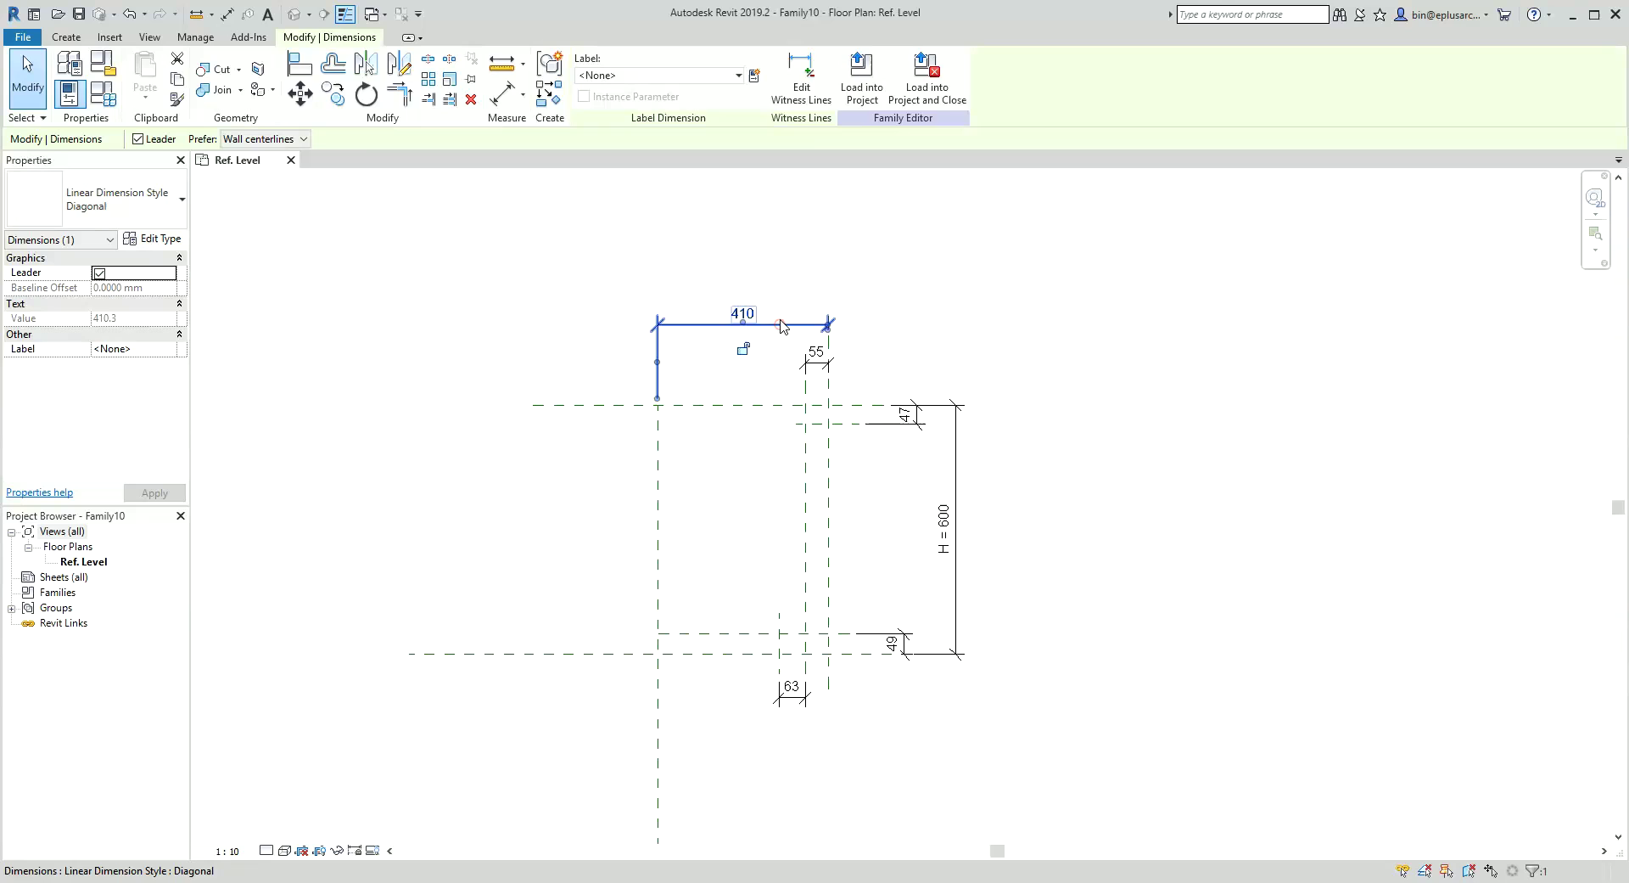
{"action": "left_click", "coordinate": [754, 74]}
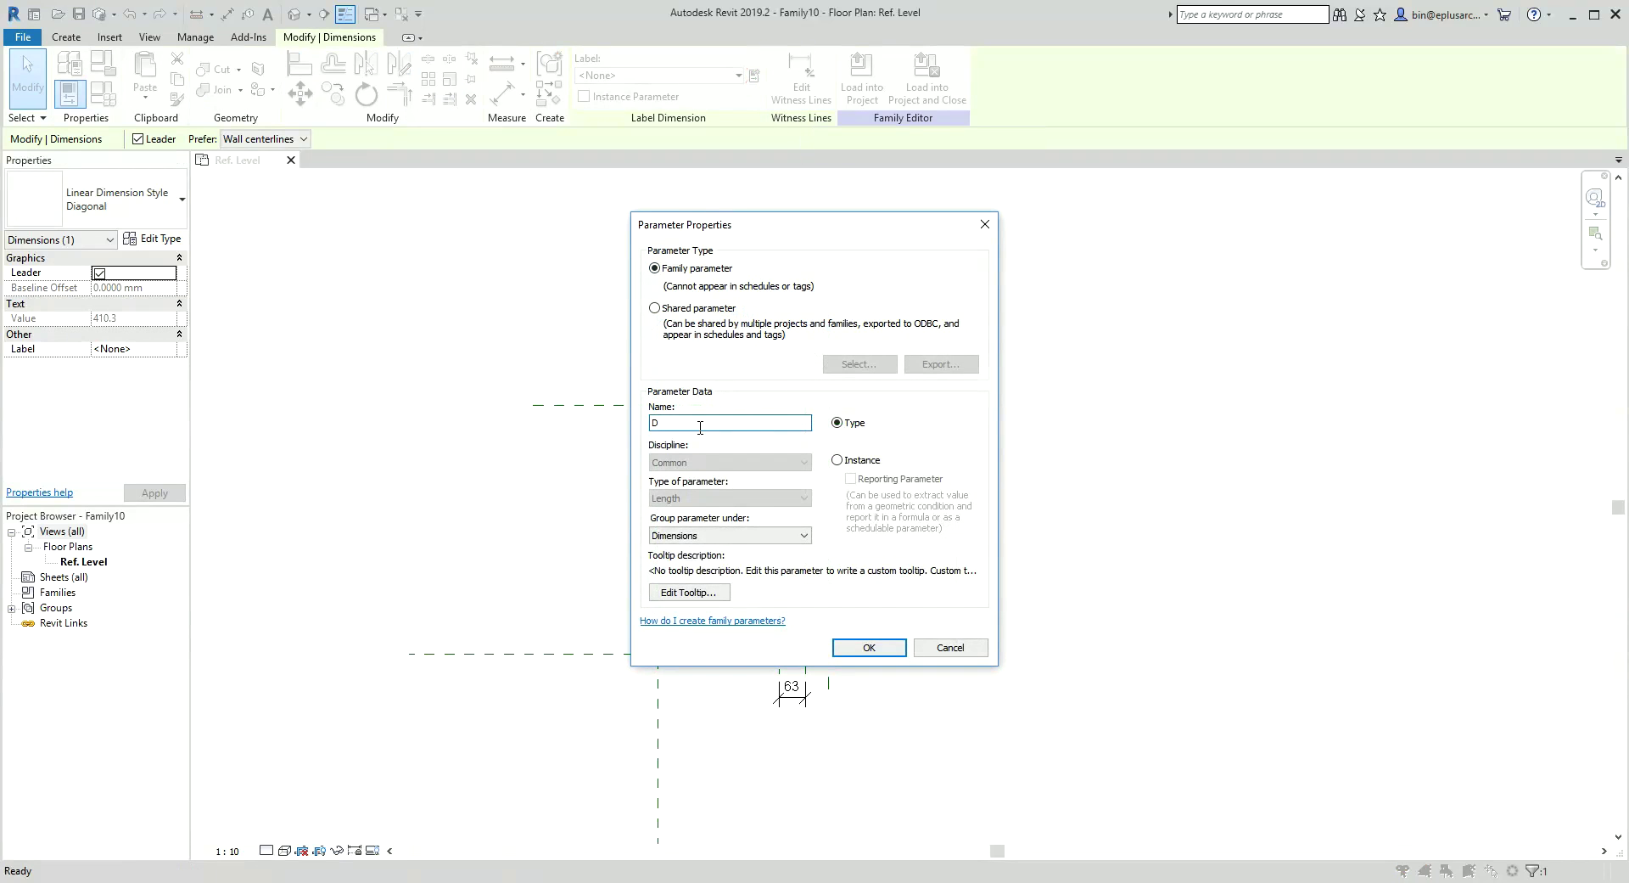
{"action": "left_click", "coordinate": [836, 460]}
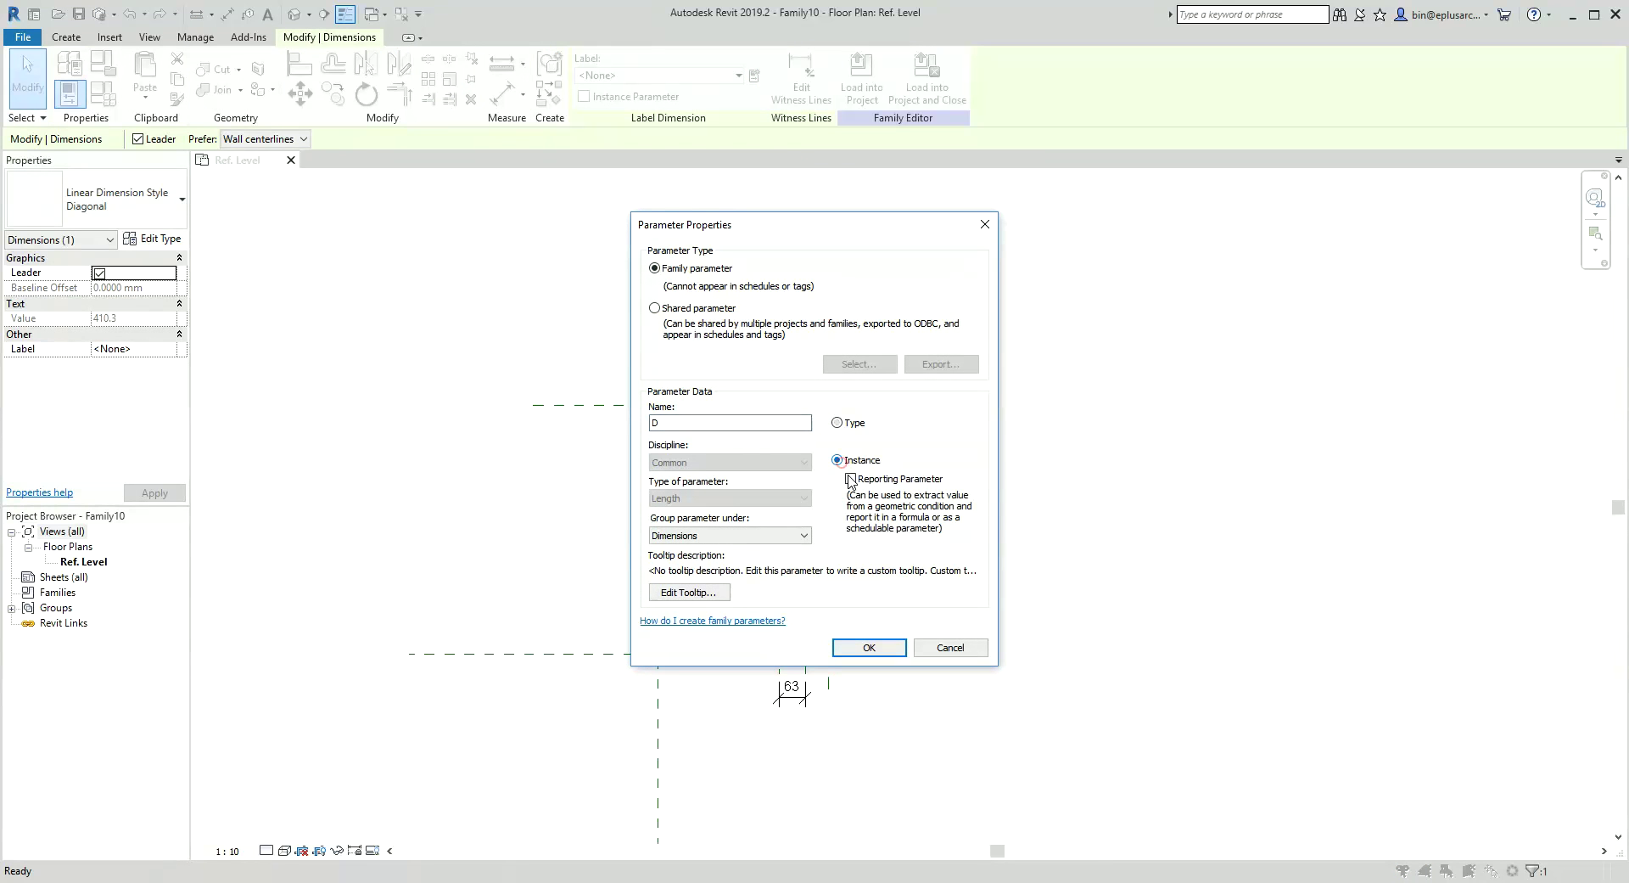
{"action": "left_click", "coordinate": [870, 649]}
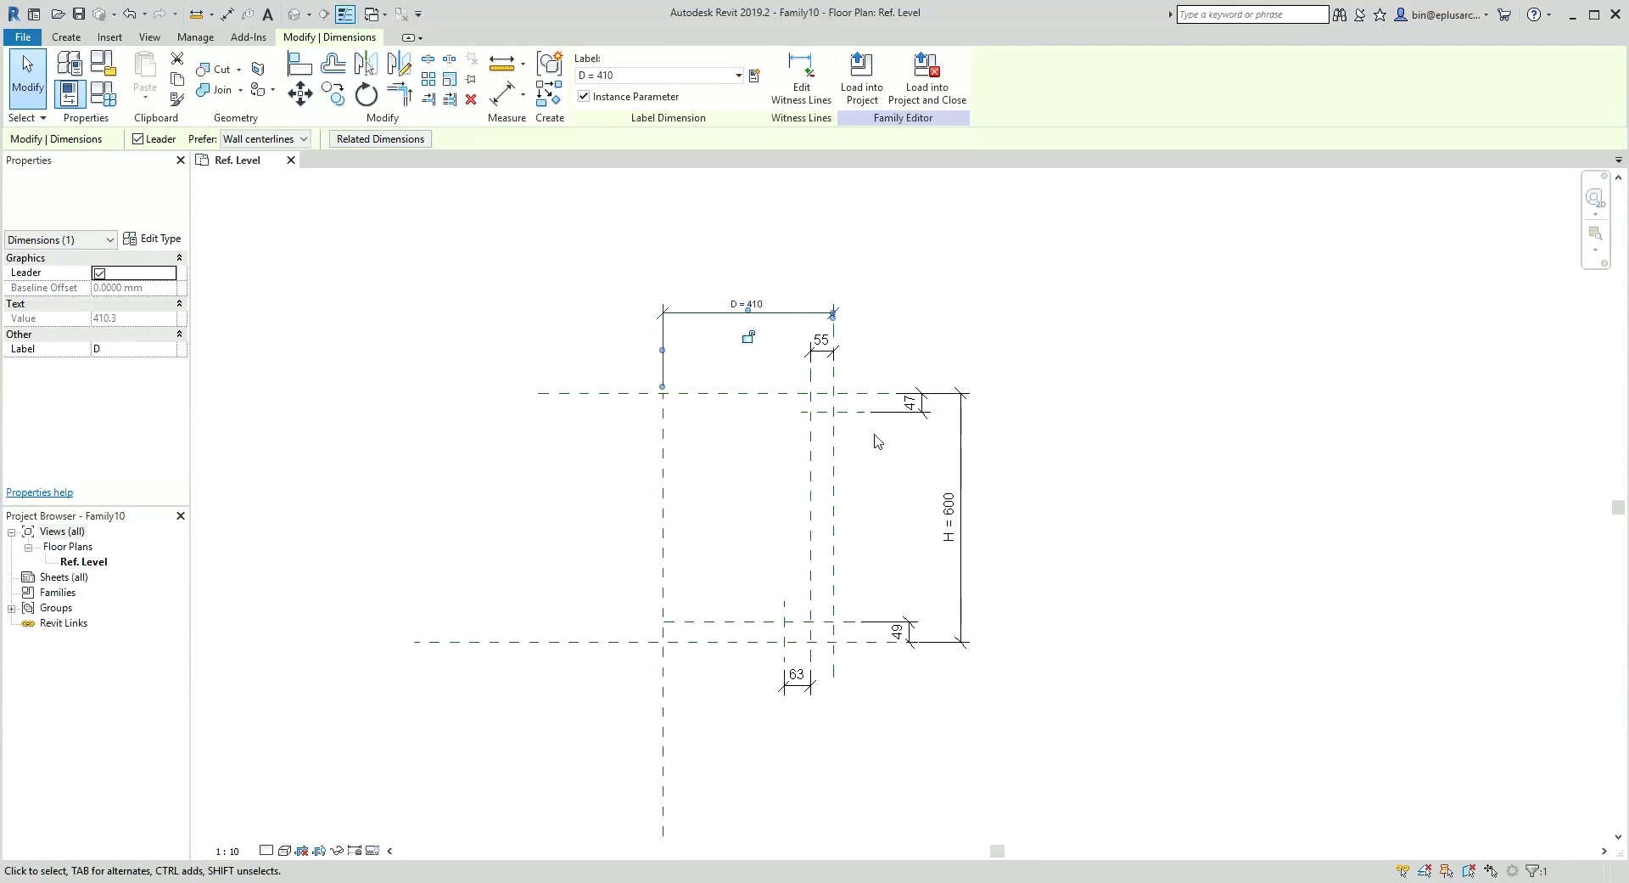
{"action": "scroll", "coordinate": [874, 399], "scroll_direction": "up", "scroll_amount": 1}
Label the 55 dimension as type parameter D1 and the 63 dimension as D2
{"action": "left_click", "coordinate": [813, 342]}
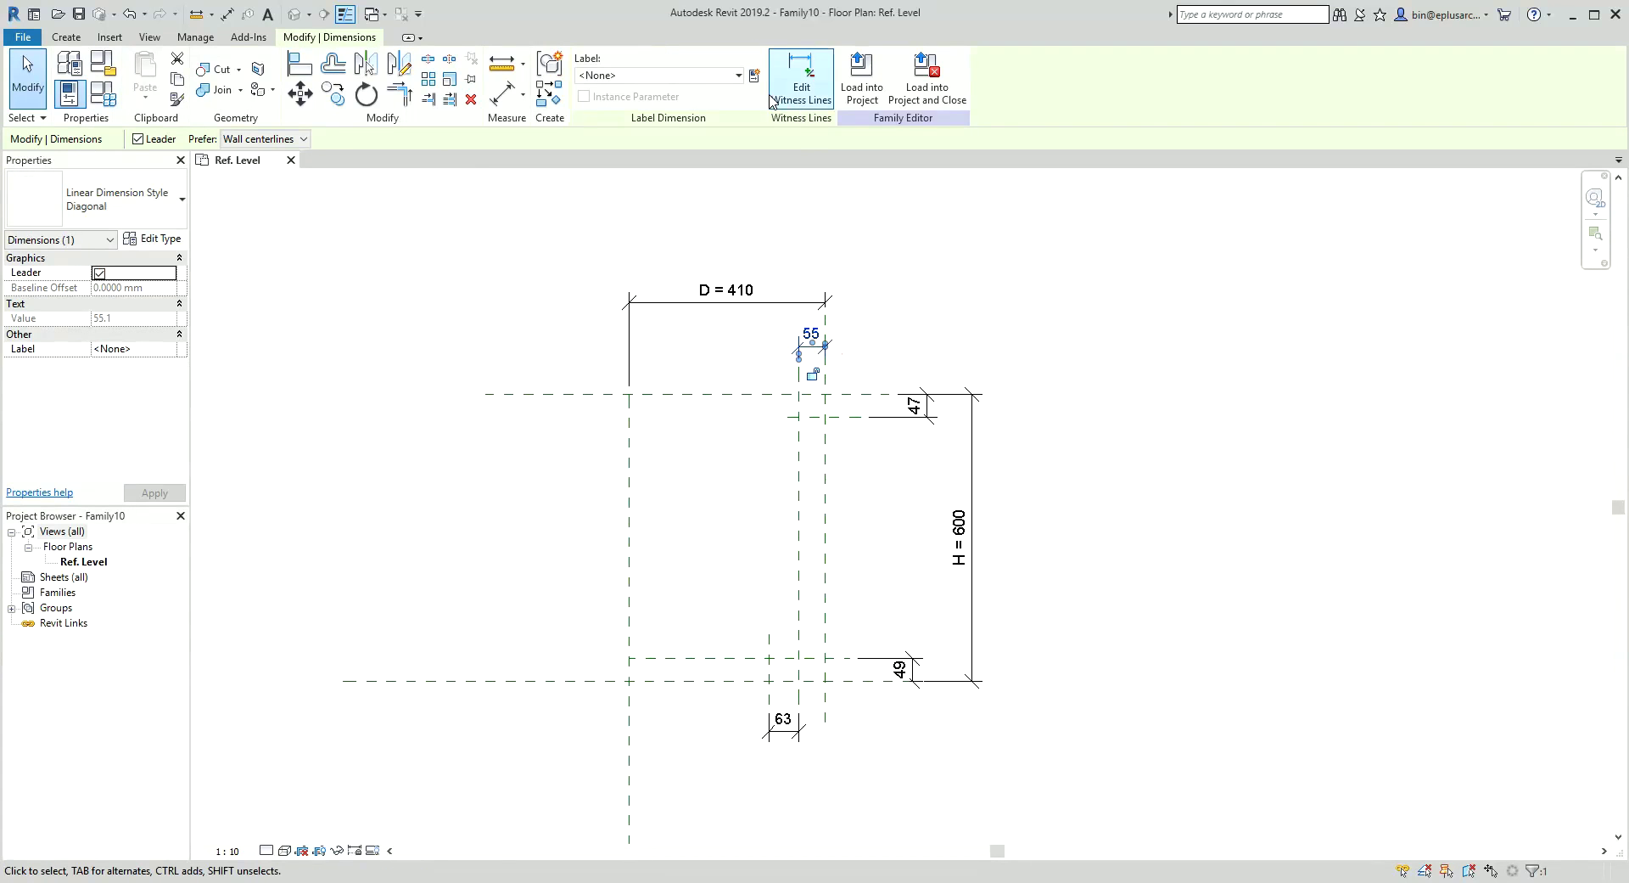
{"action": "left_click", "coordinate": [754, 75]}
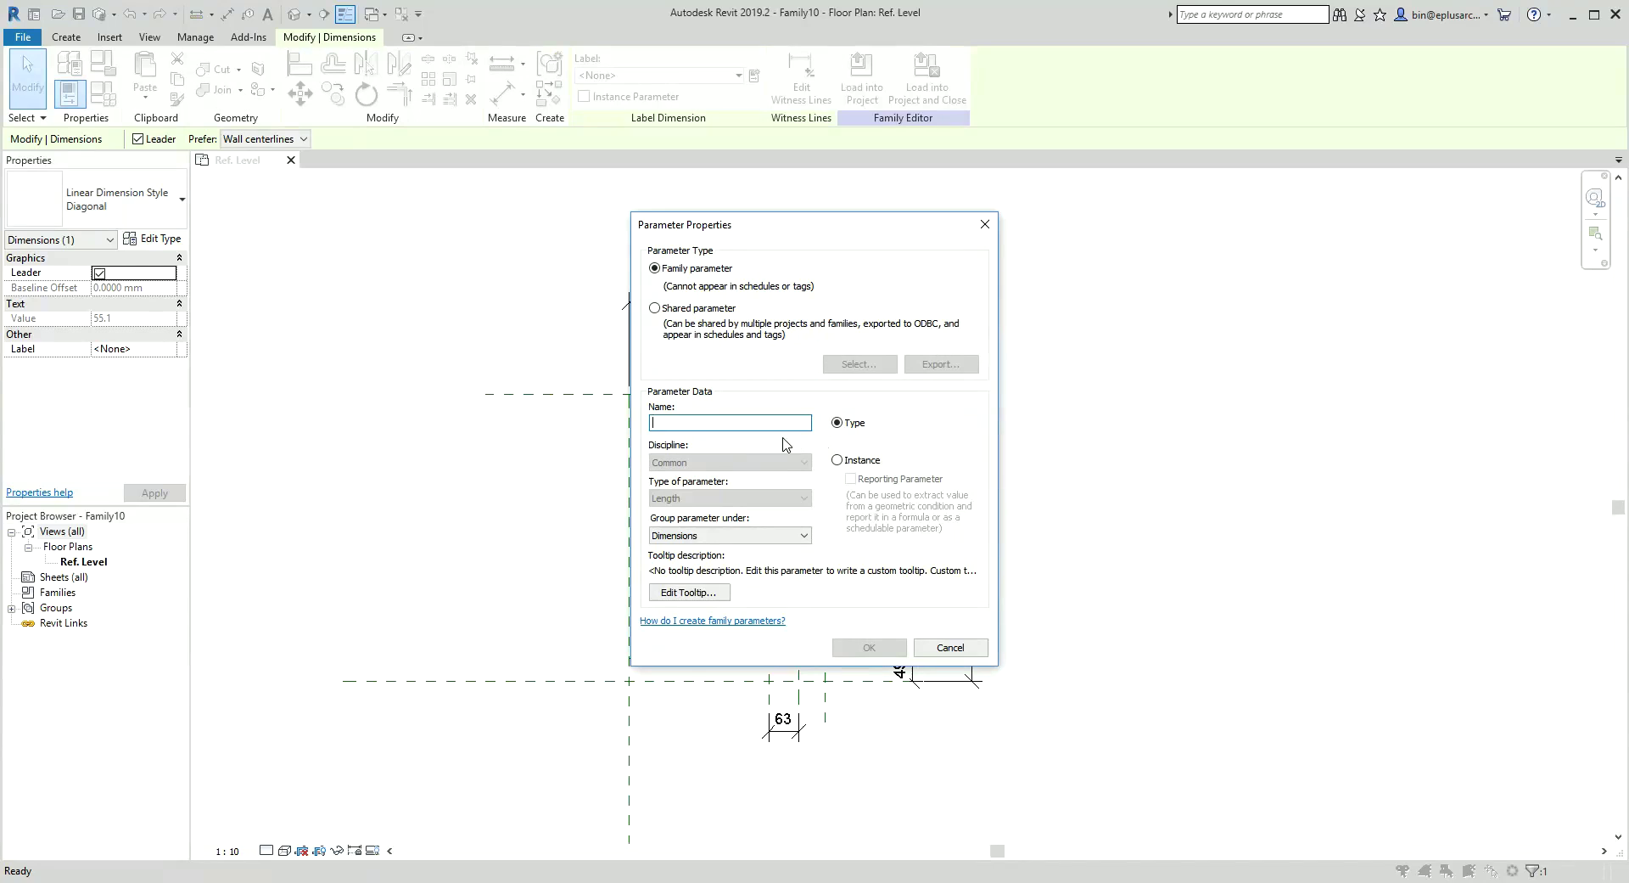
{"action": "left_click_drag", "start_coordinate": [810, 235], "coordinate": [1134, 219]}
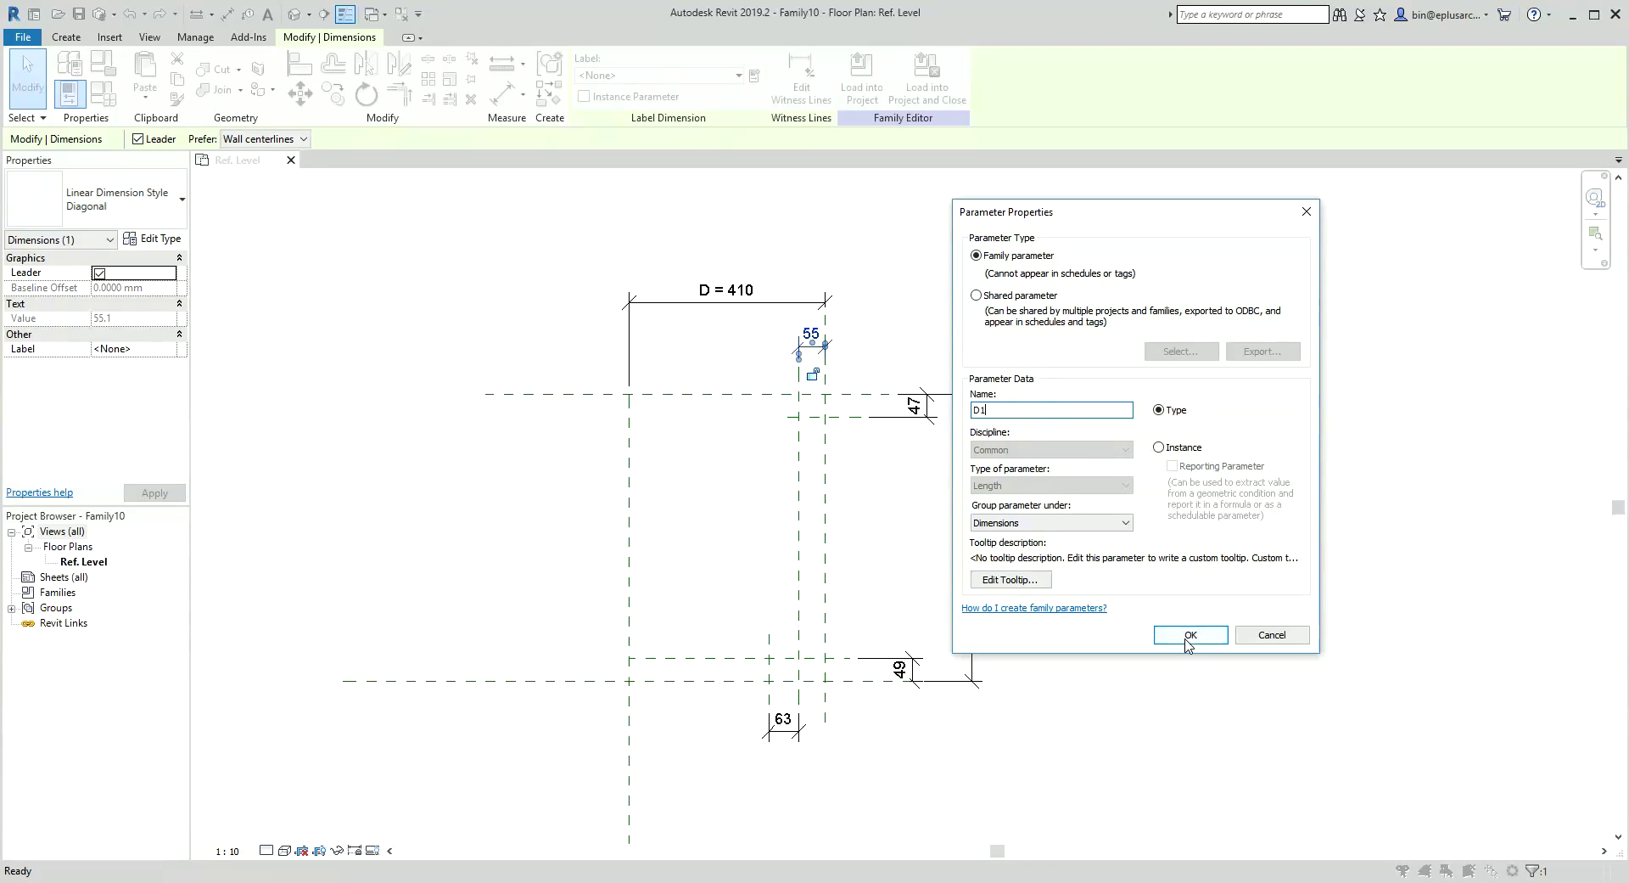
{"action": "left_click", "coordinate": [1189, 634]}
{"action": "left_click", "coordinate": [783, 719]}
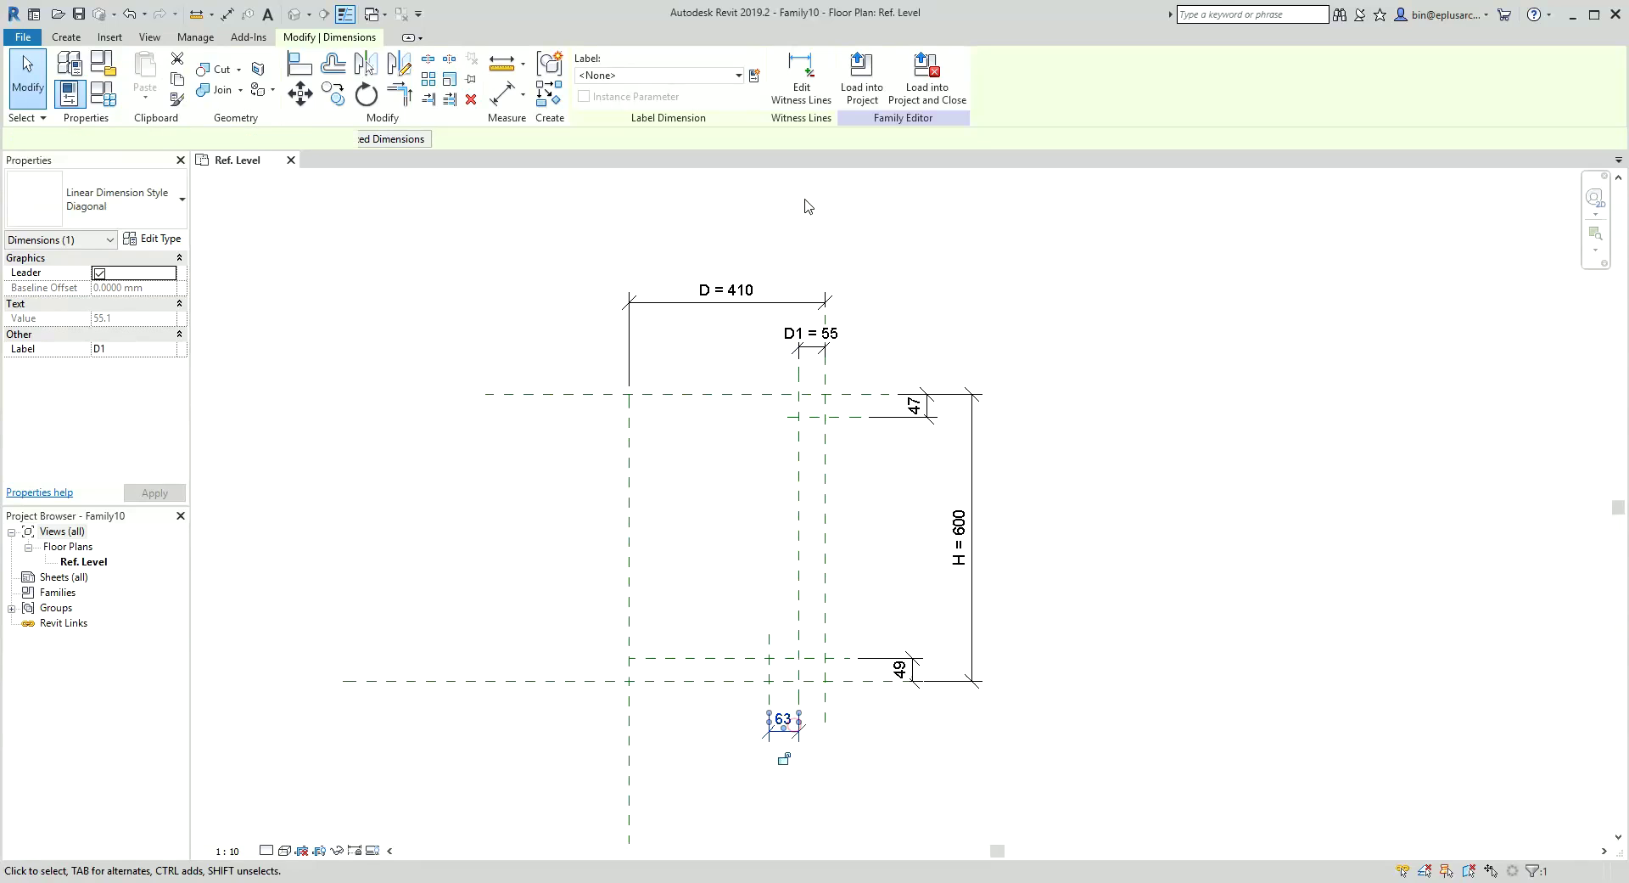
{"action": "left_click", "coordinate": [755, 79]}
{"action": "type", "text": "D2"}
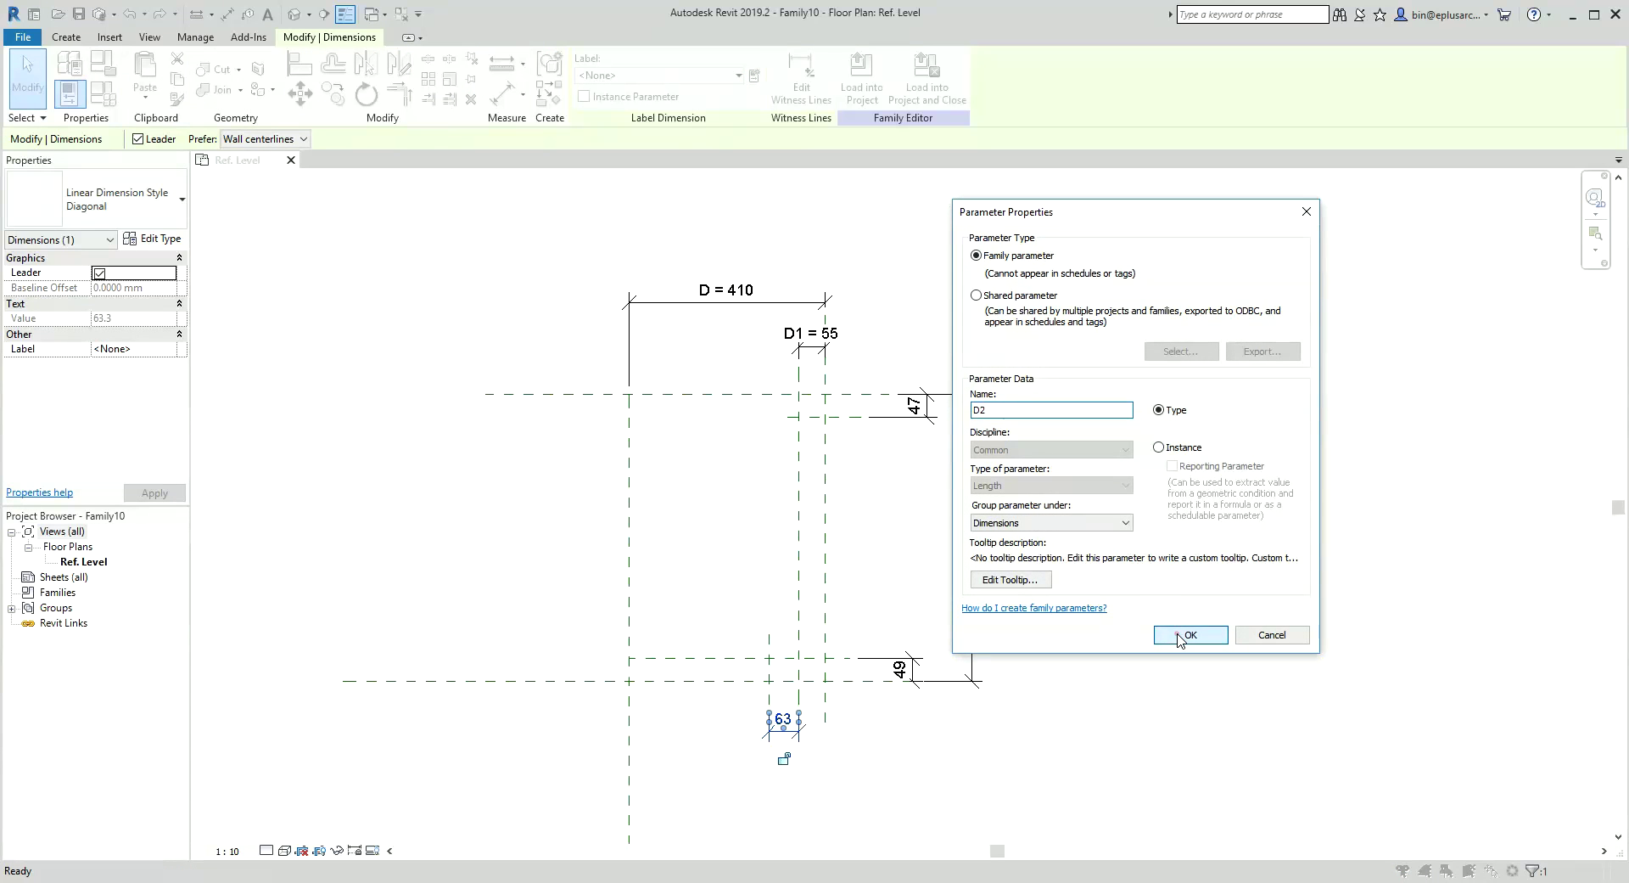
{"action": "left_click", "coordinate": [1179, 636]}
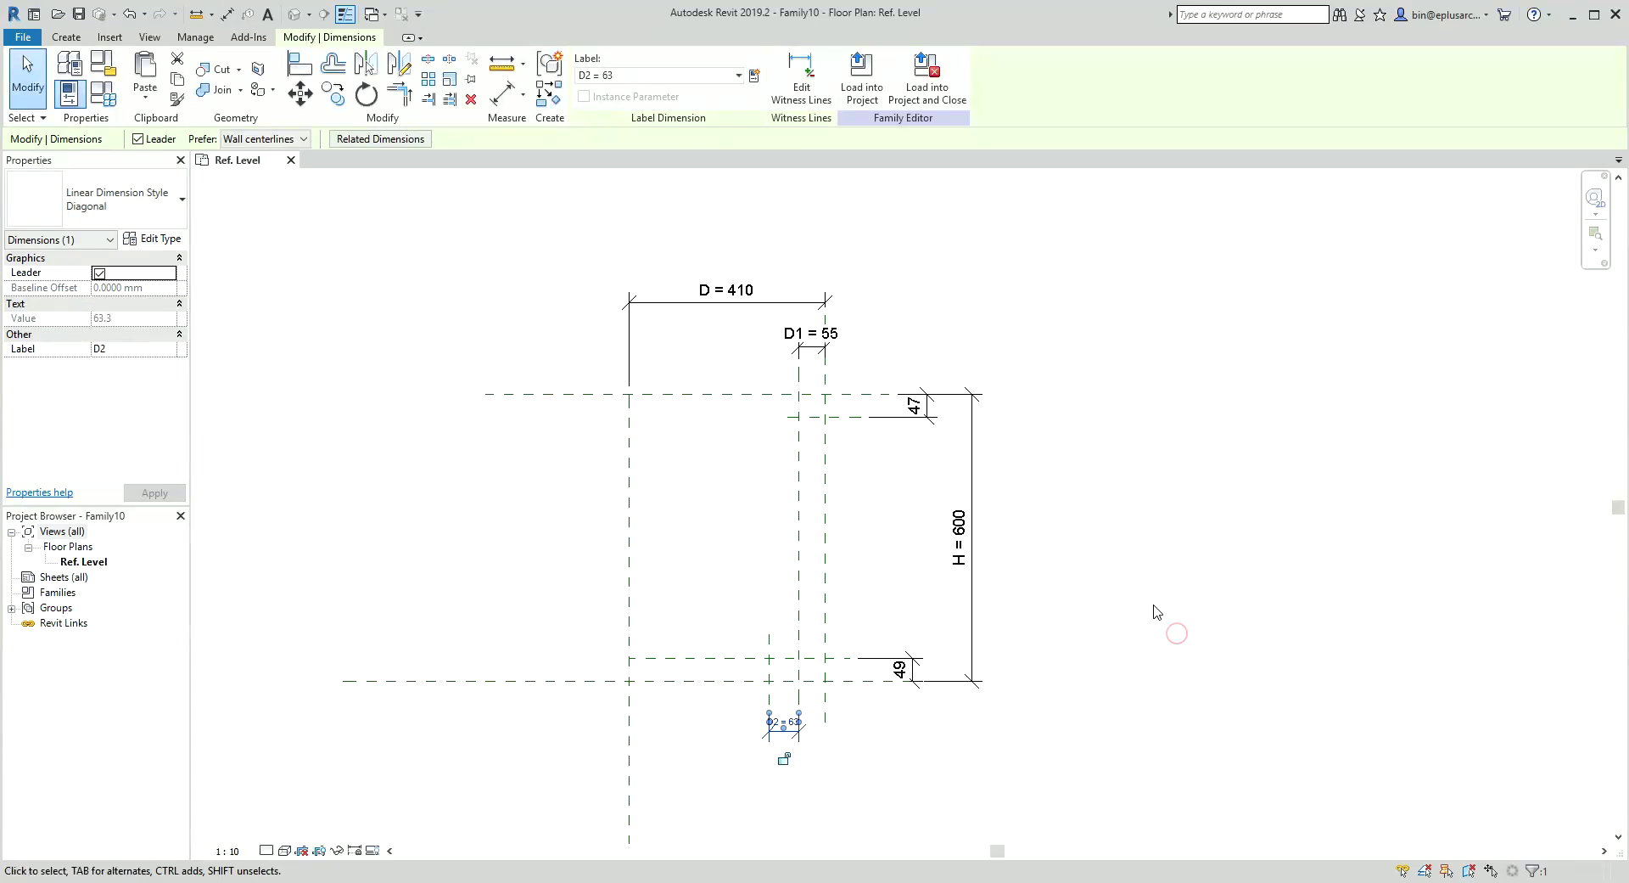
Label the 47 dimension as type parameter H1 and the 49 dimension as H2
{"action": "left_click", "coordinate": [925, 407]}
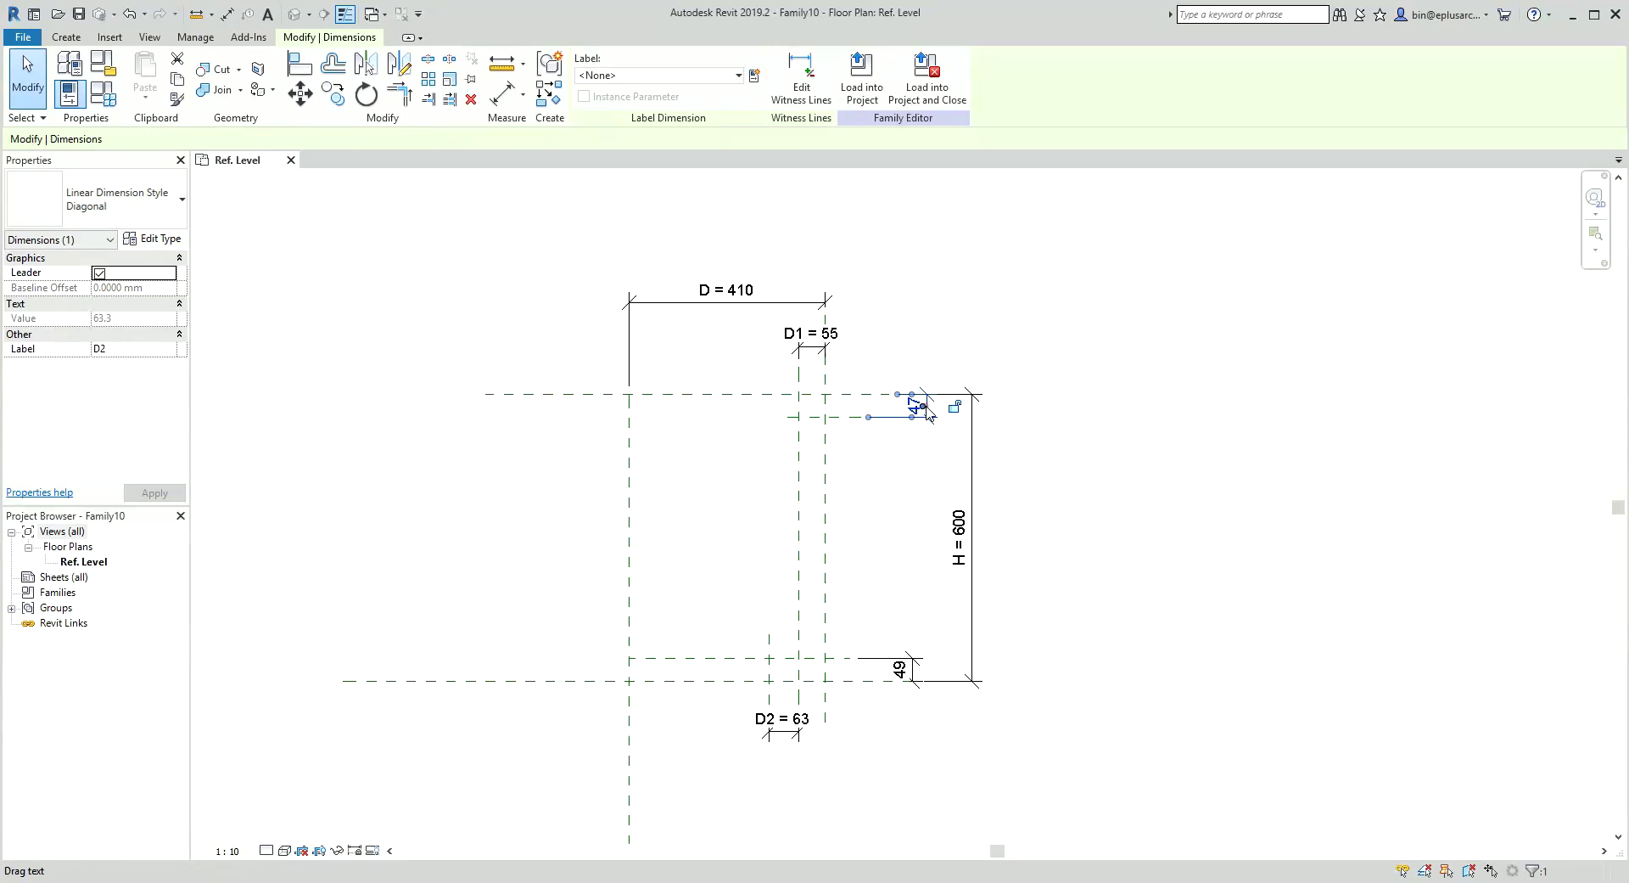
{"action": "left_click", "coordinate": [753, 76]}
{"action": "type", "text": "H1"}
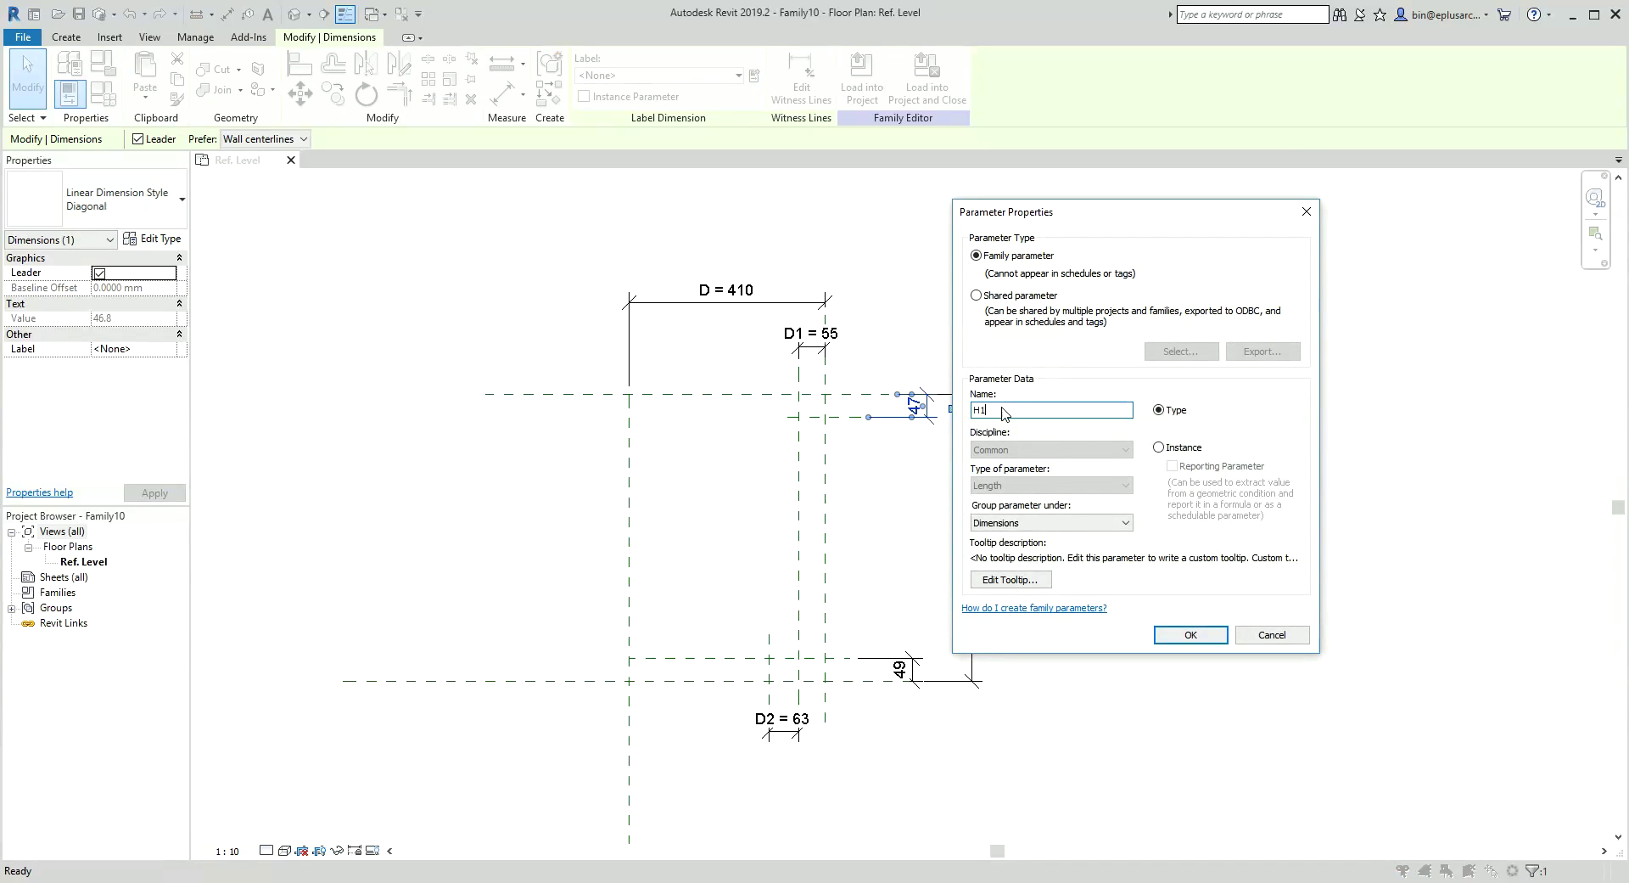
{"action": "left_click", "coordinate": [1190, 635]}
{"action": "left_click", "coordinate": [923, 675]}
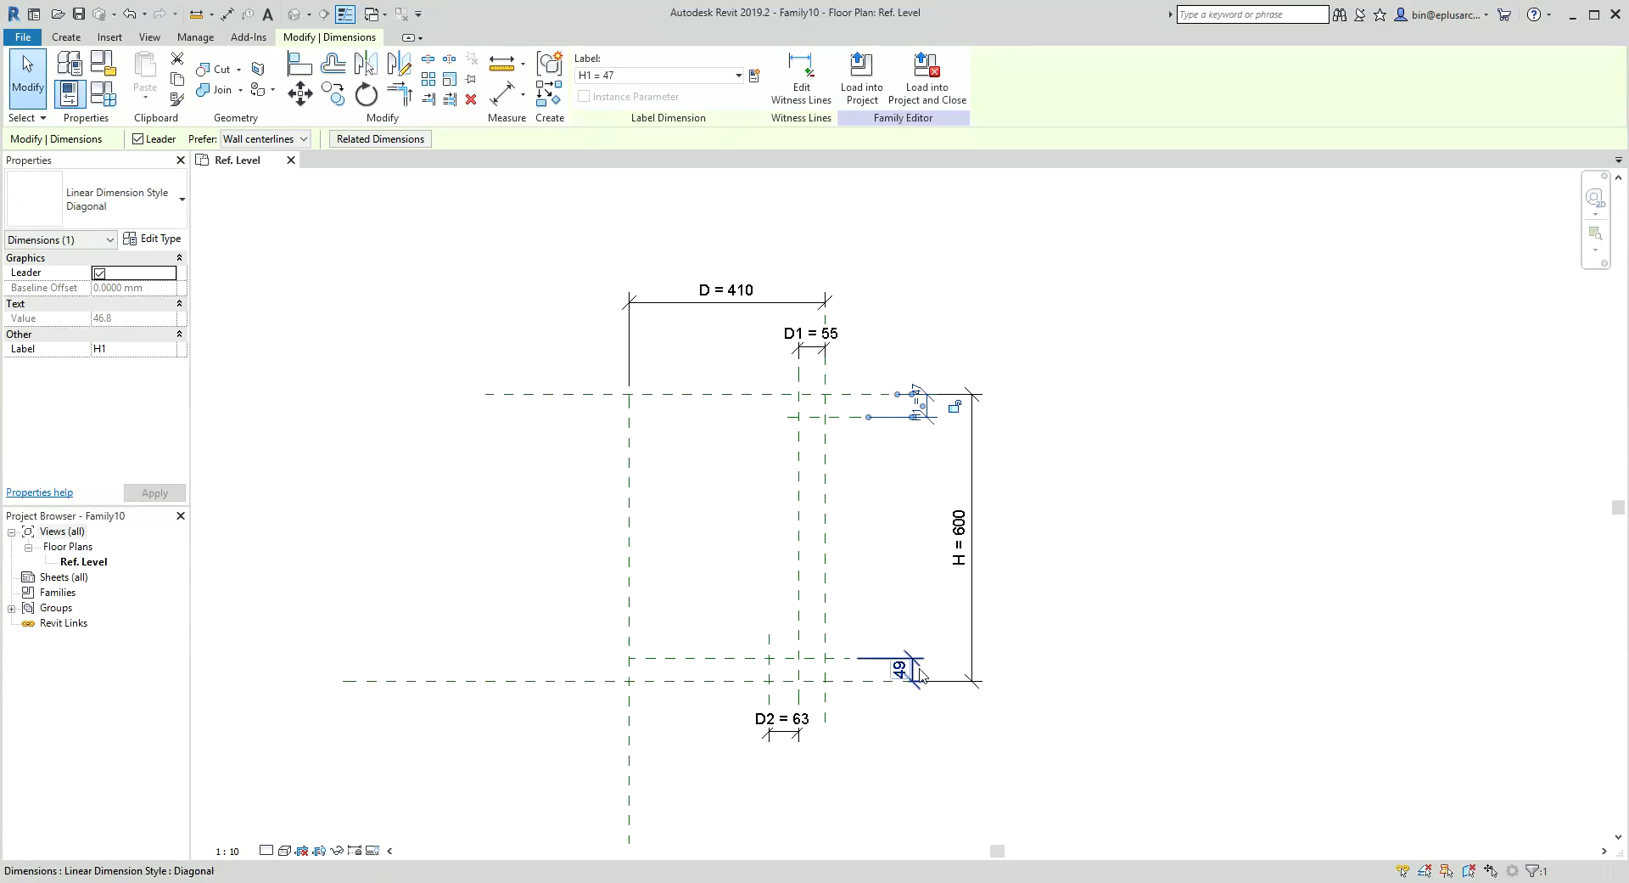
{"action": "left_click", "coordinate": [753, 77]}
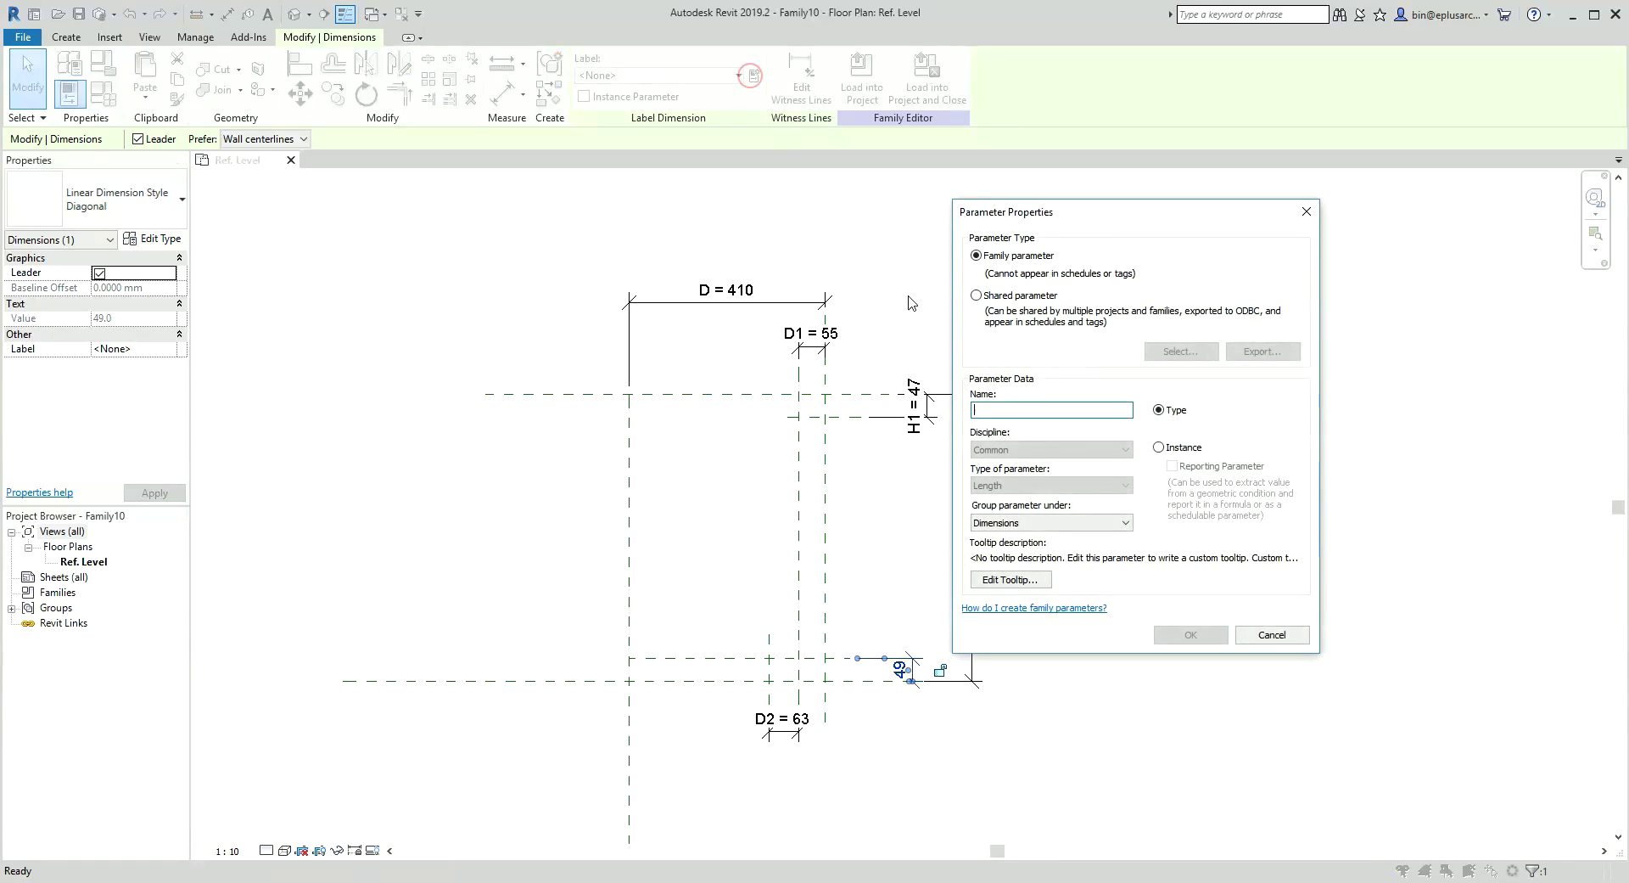
{"action": "type", "text": "H2"}
{"action": "left_click", "coordinate": [1188, 635]}
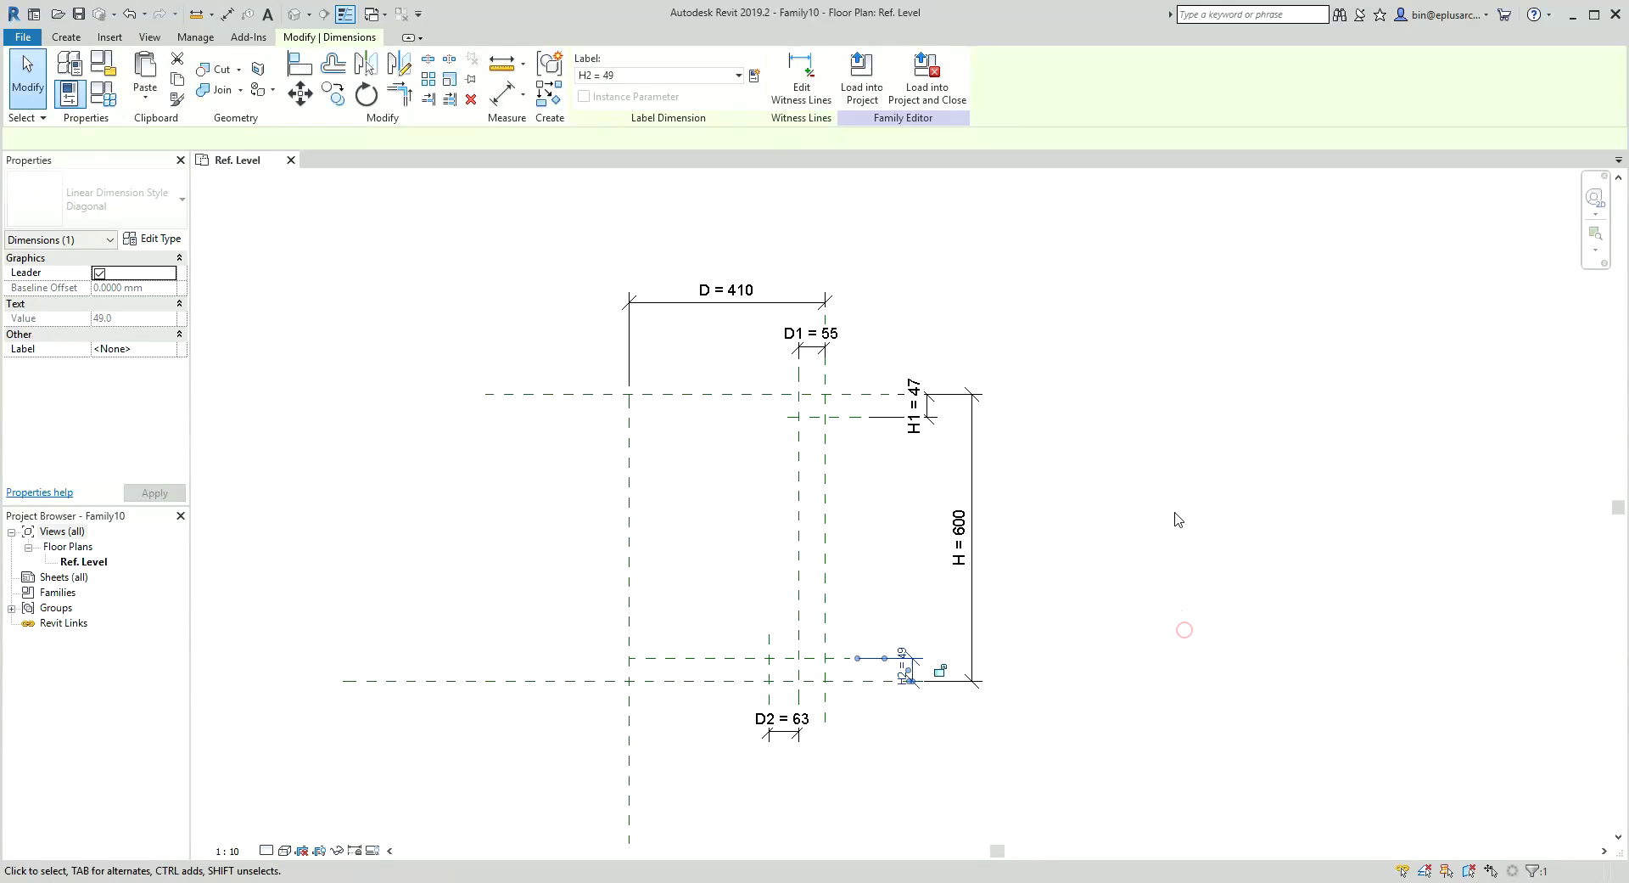
{"action": "left_click", "coordinate": [1171, 516]}
{"action": "mouse_move", "coordinate": [1037, 502]}
{"action": "middle_mouse_down"}
{"action": "mouse_move", "coordinate": [924, 484]}
{"action": "mouse_move", "coordinate": [894, 415]}
{"action": "middle_mouse_up"}
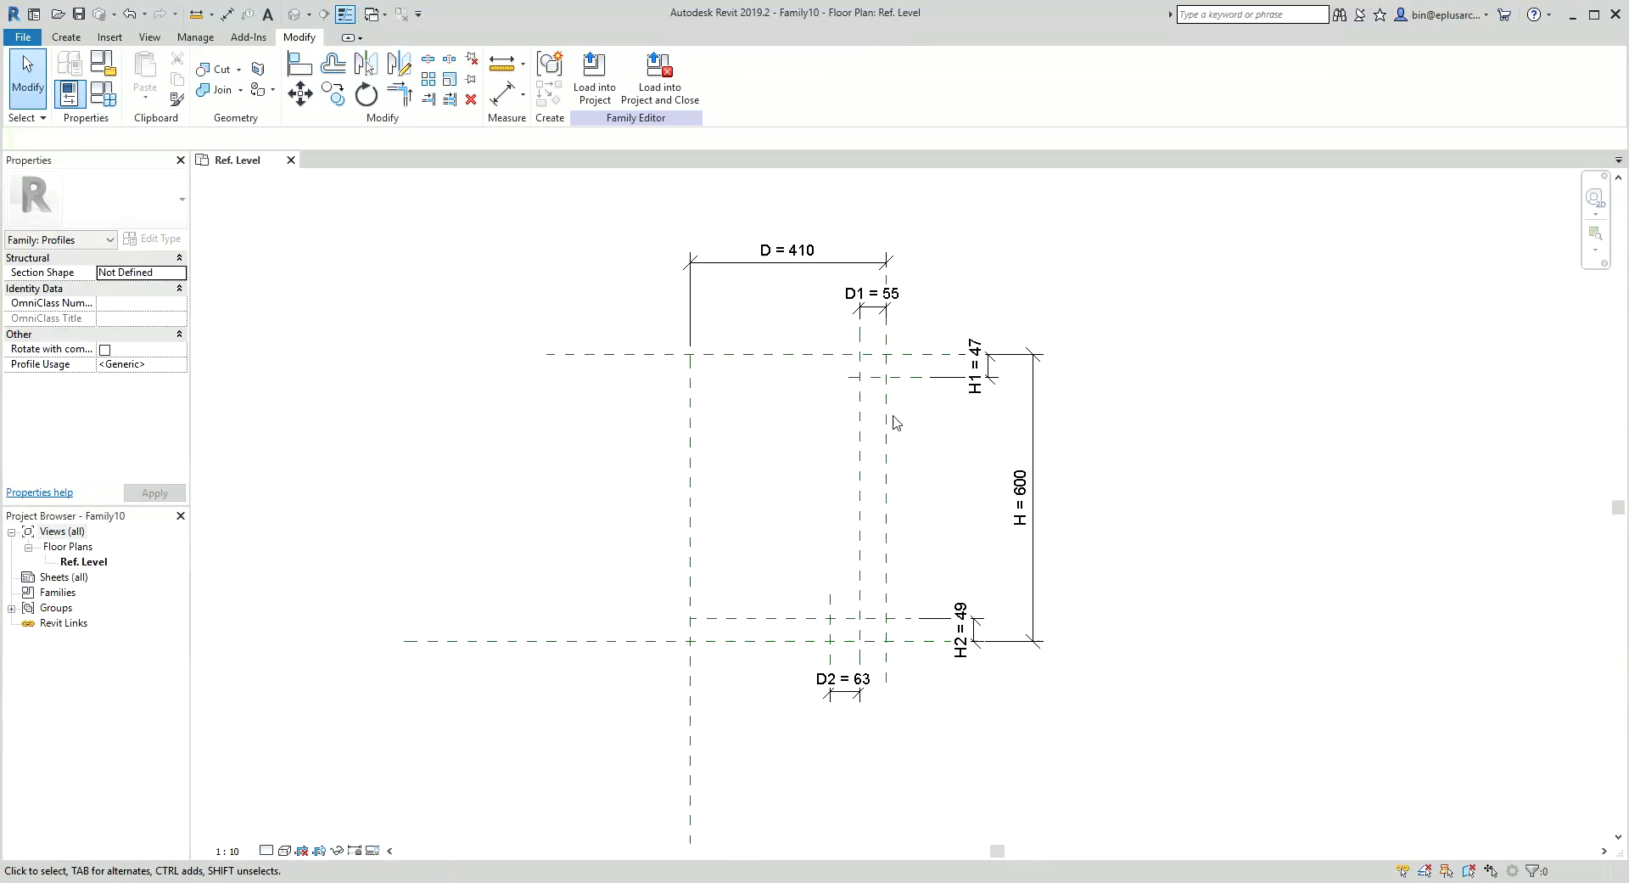
{"action": "left_click", "coordinate": [68, 36]}
Trace locked profile lines along the top, bottom and vertical reference planes with Pick Lines
{"action": "left_click", "coordinate": [141, 74]}
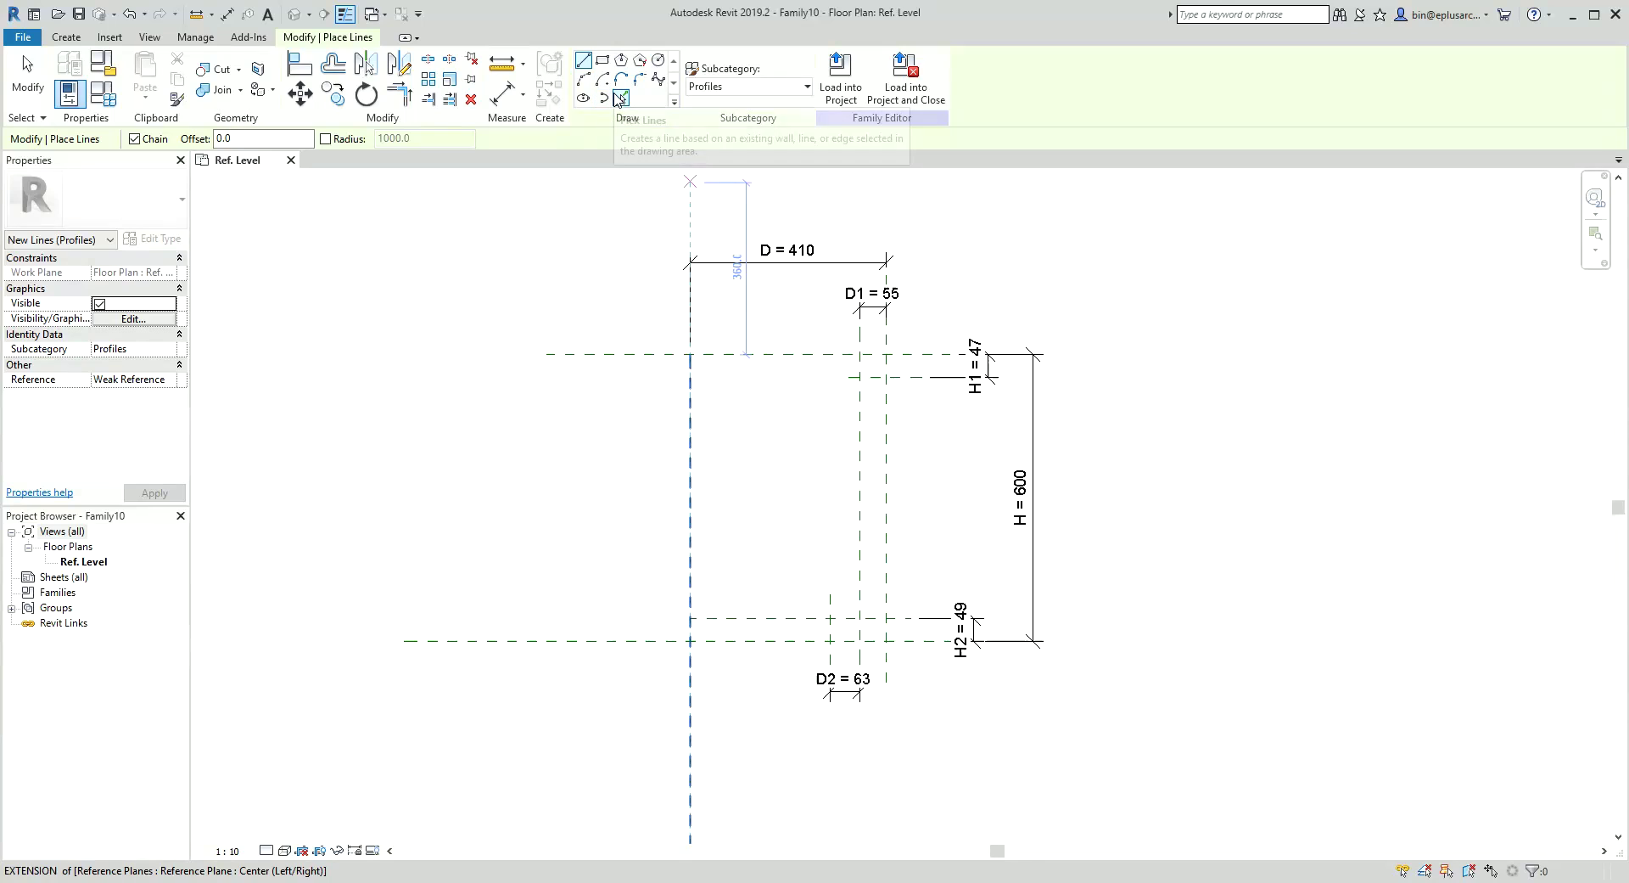
{"action": "left_click", "coordinate": [621, 96]}
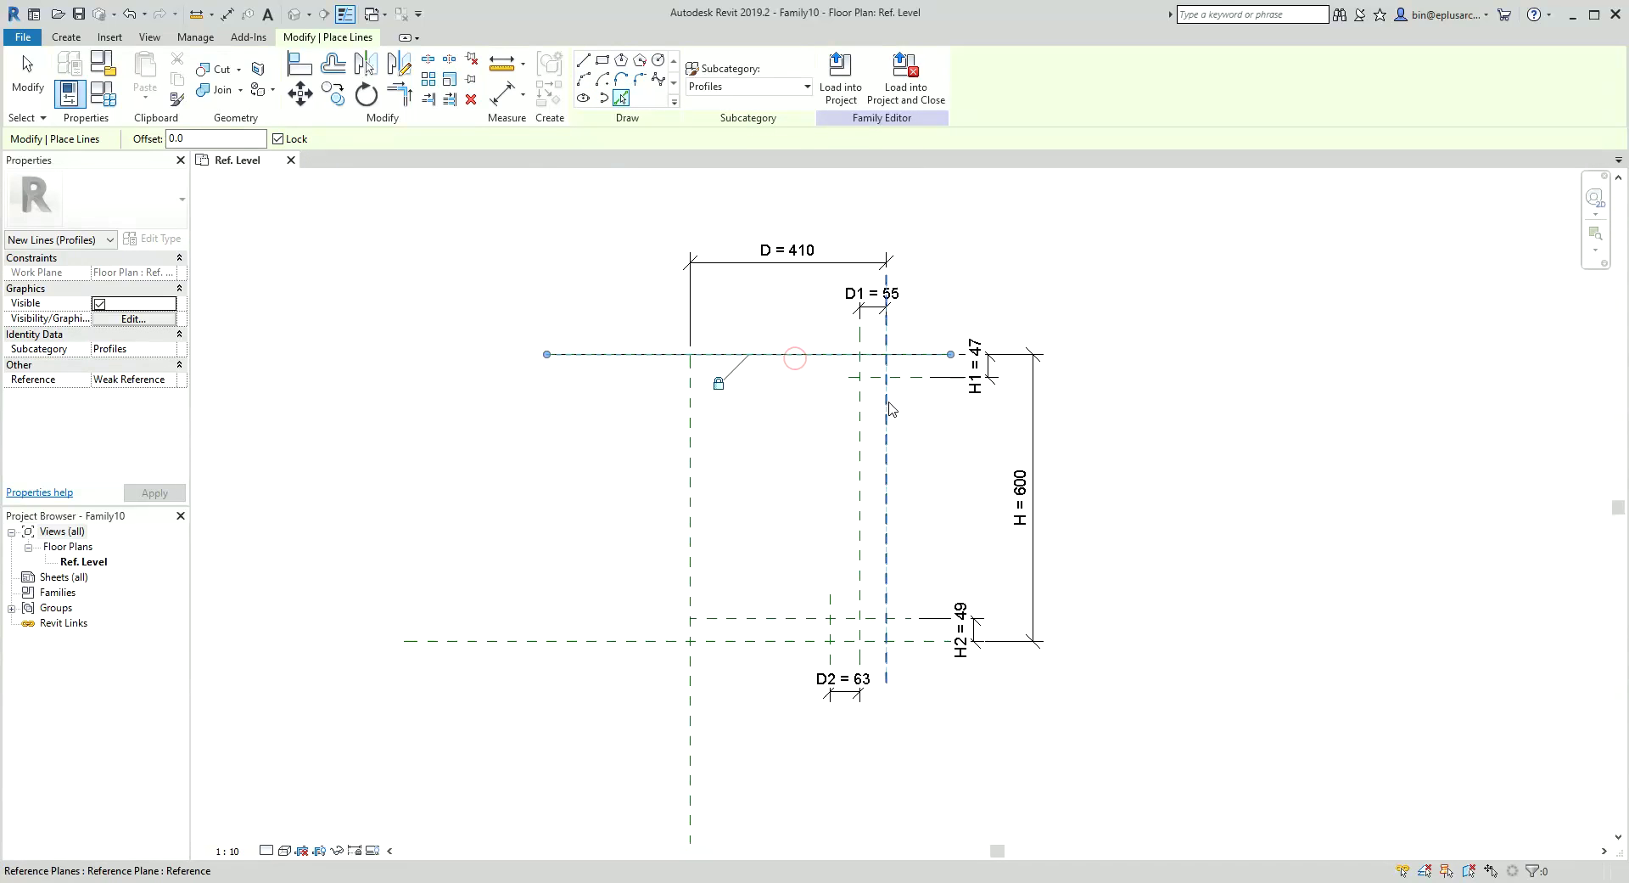
{"action": "left_click", "coordinate": [891, 410]}
{"action": "left_click", "coordinate": [872, 382]}
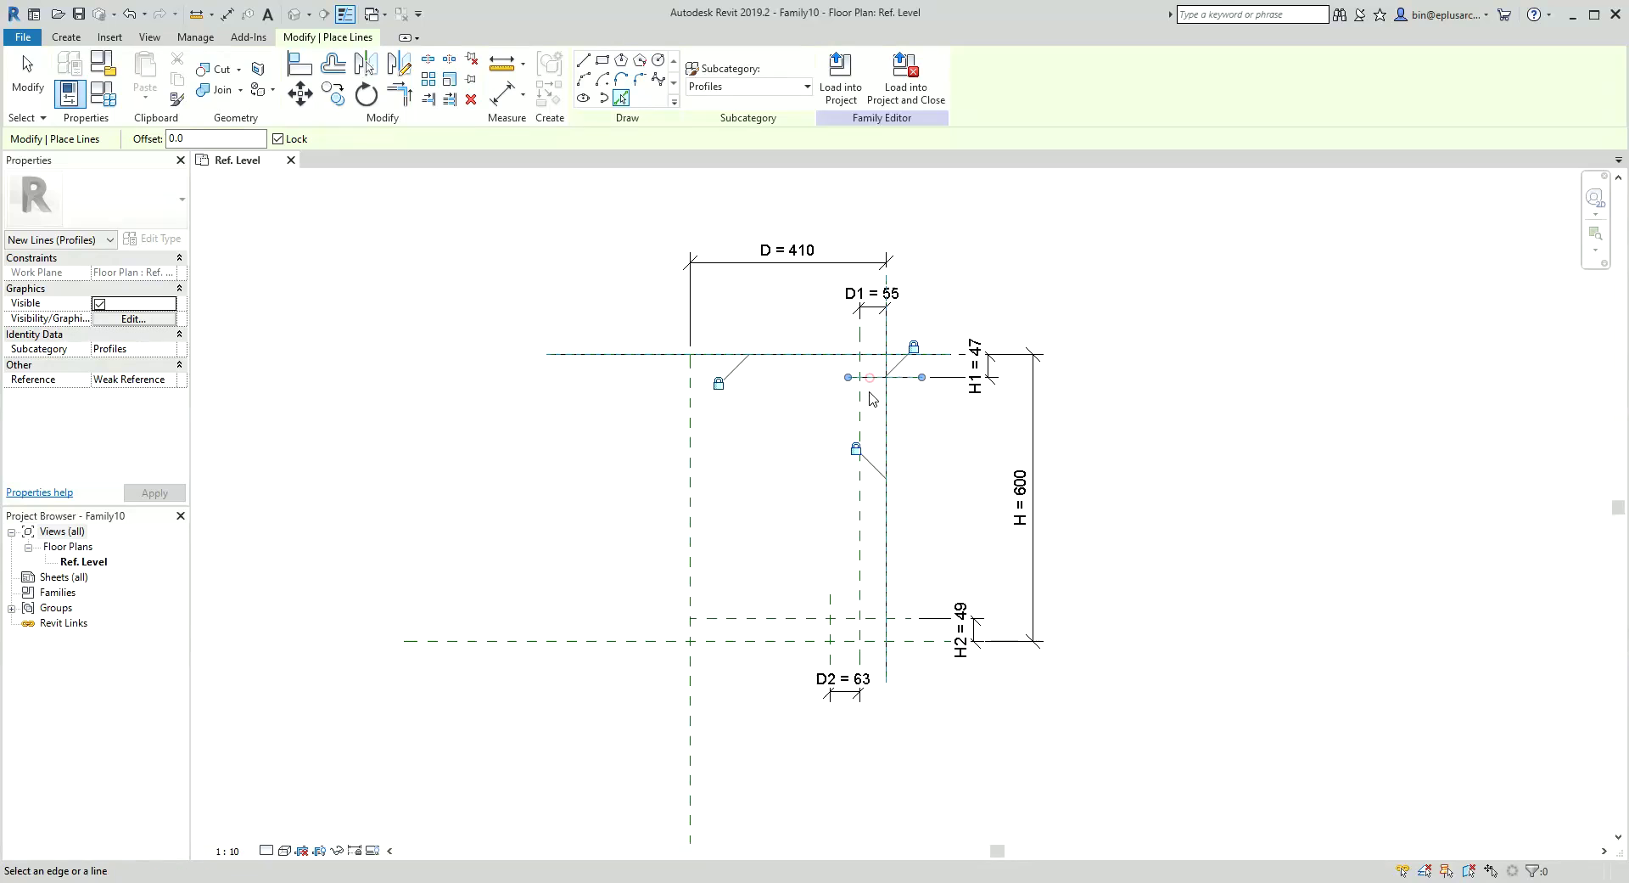
{"action": "left_click", "coordinate": [860, 399]}
{"action": "left_click", "coordinate": [847, 619]}
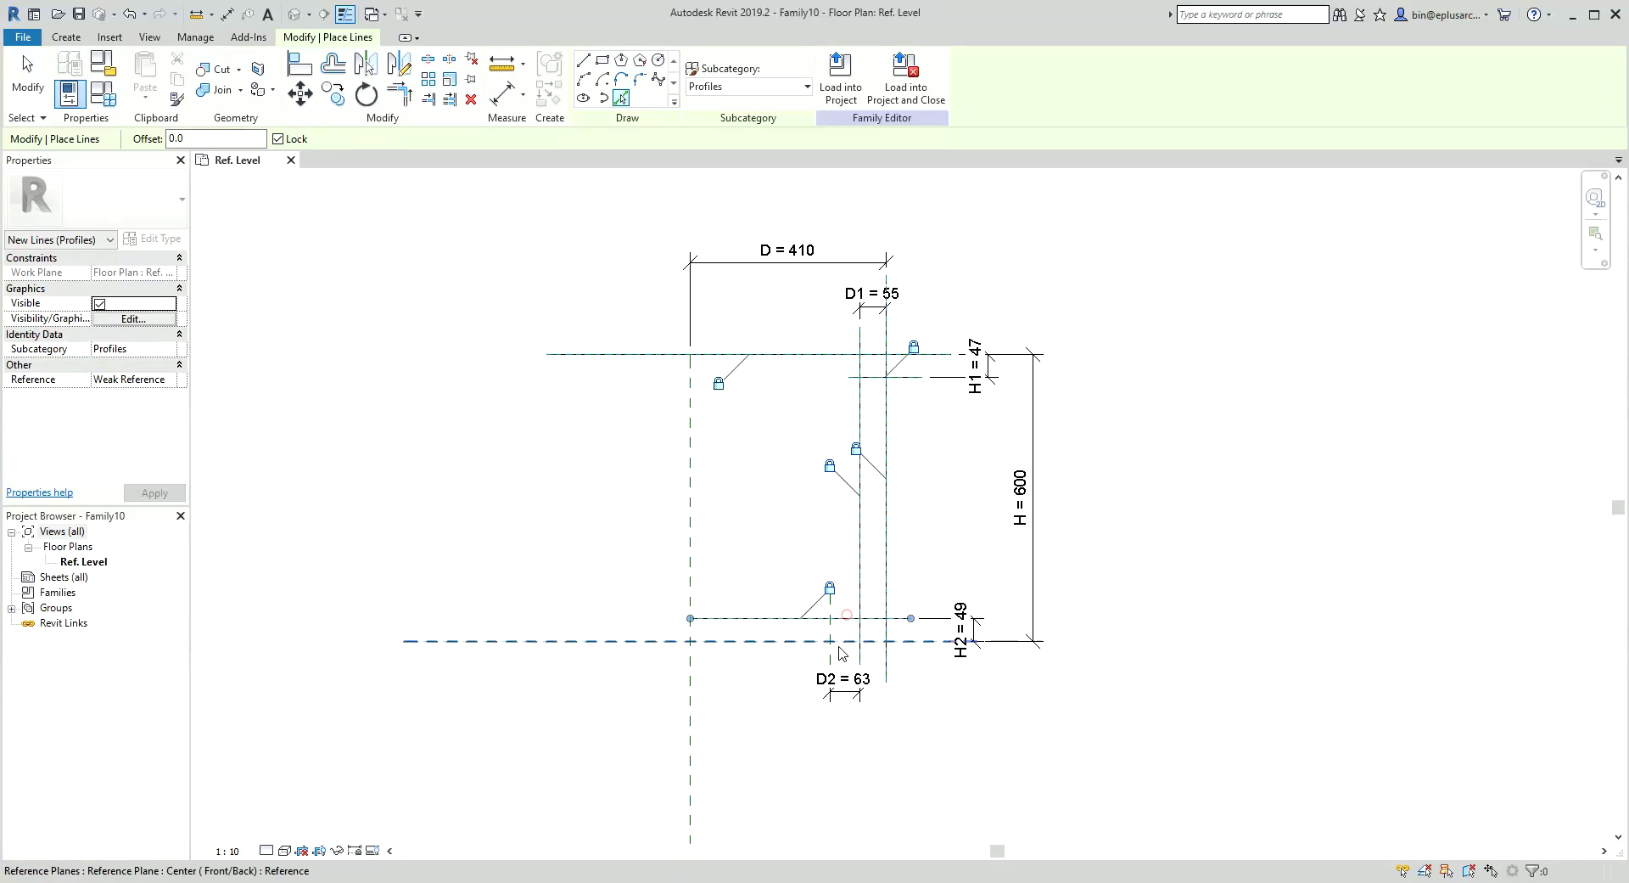
{"action": "left_click", "coordinate": [830, 629]}
{"action": "left_click", "coordinate": [744, 642]}
{"action": "left_click", "coordinate": [687, 528]}
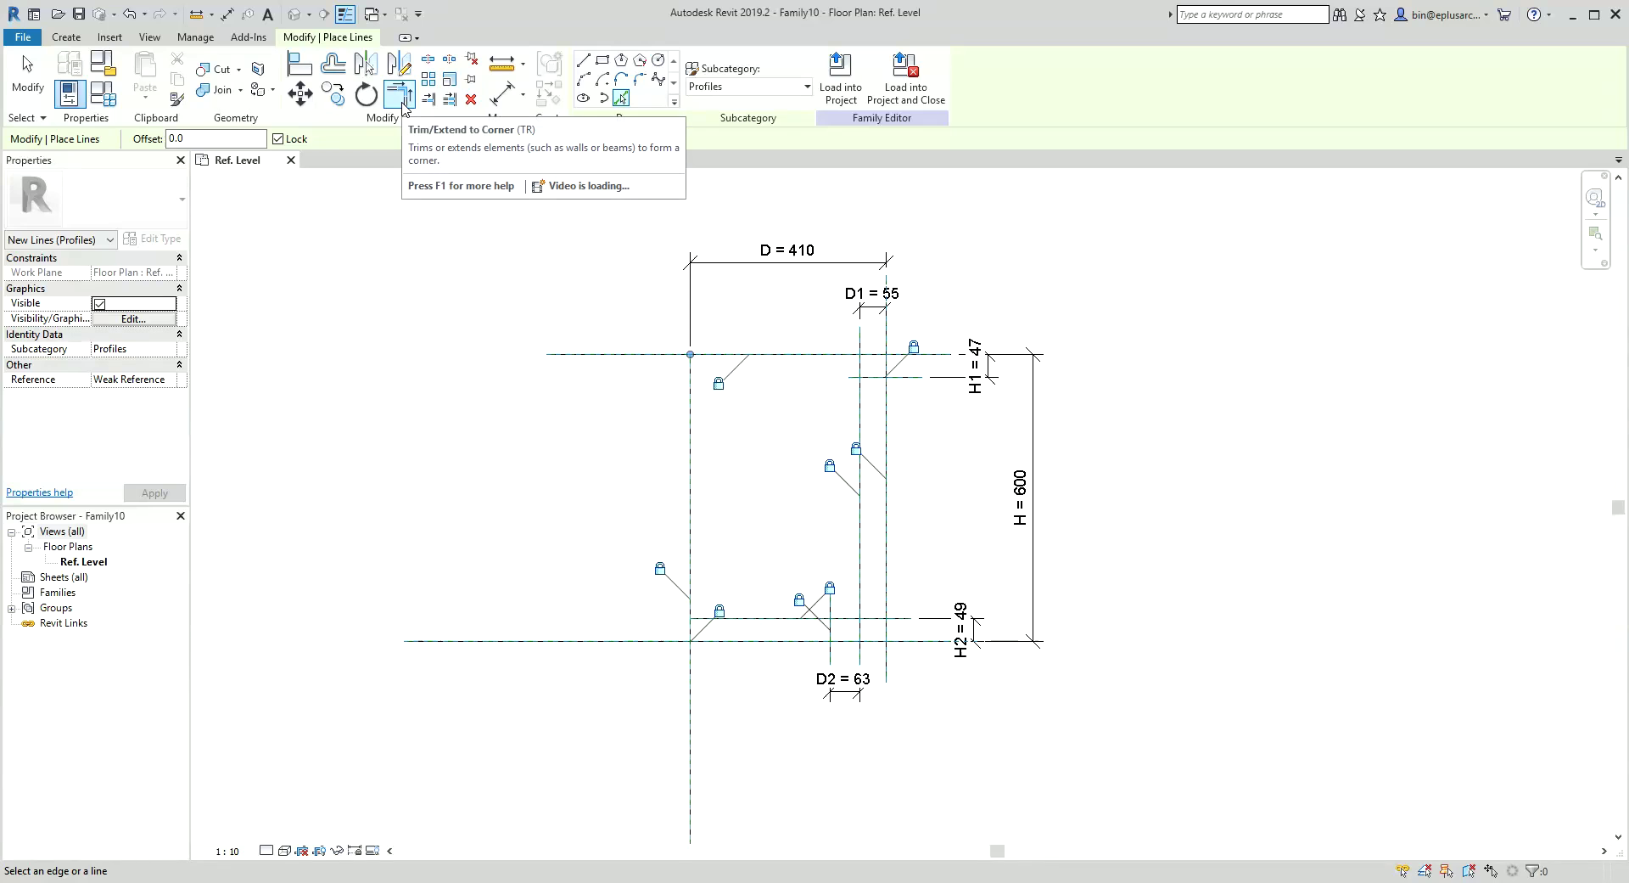
Trim each pair of profile lines to corners, closing the L-shaped outline
{"action": "left_click", "coordinate": [399, 94]}
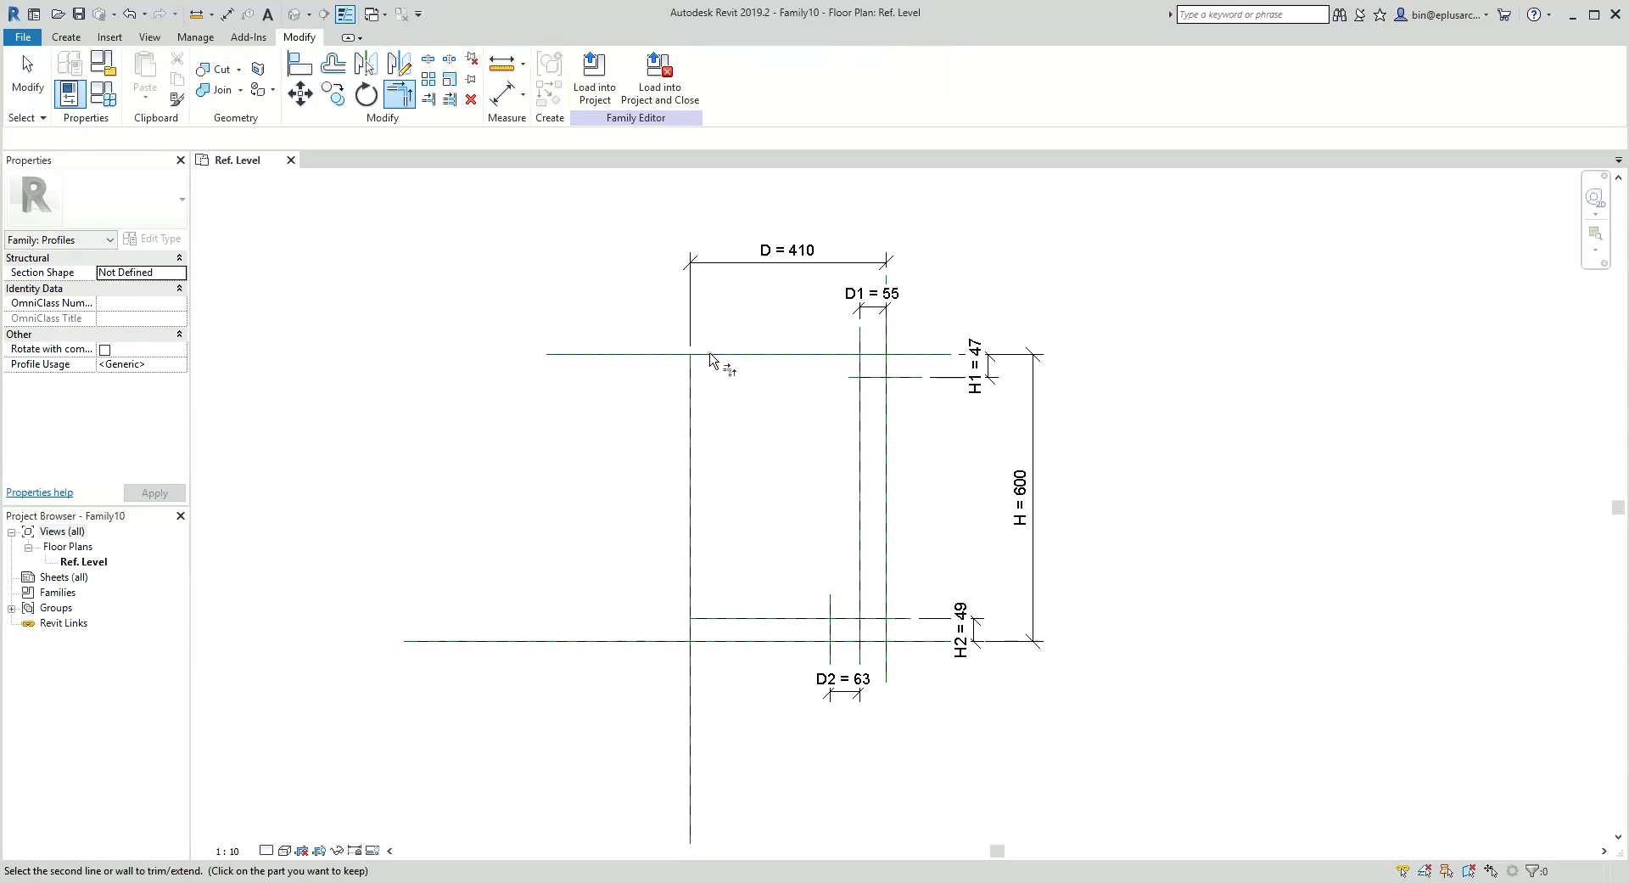
{"action": "left_click", "coordinate": [709, 354]}
{"action": "left_click", "coordinate": [690, 377]}
{"action": "left_click", "coordinate": [757, 643]}
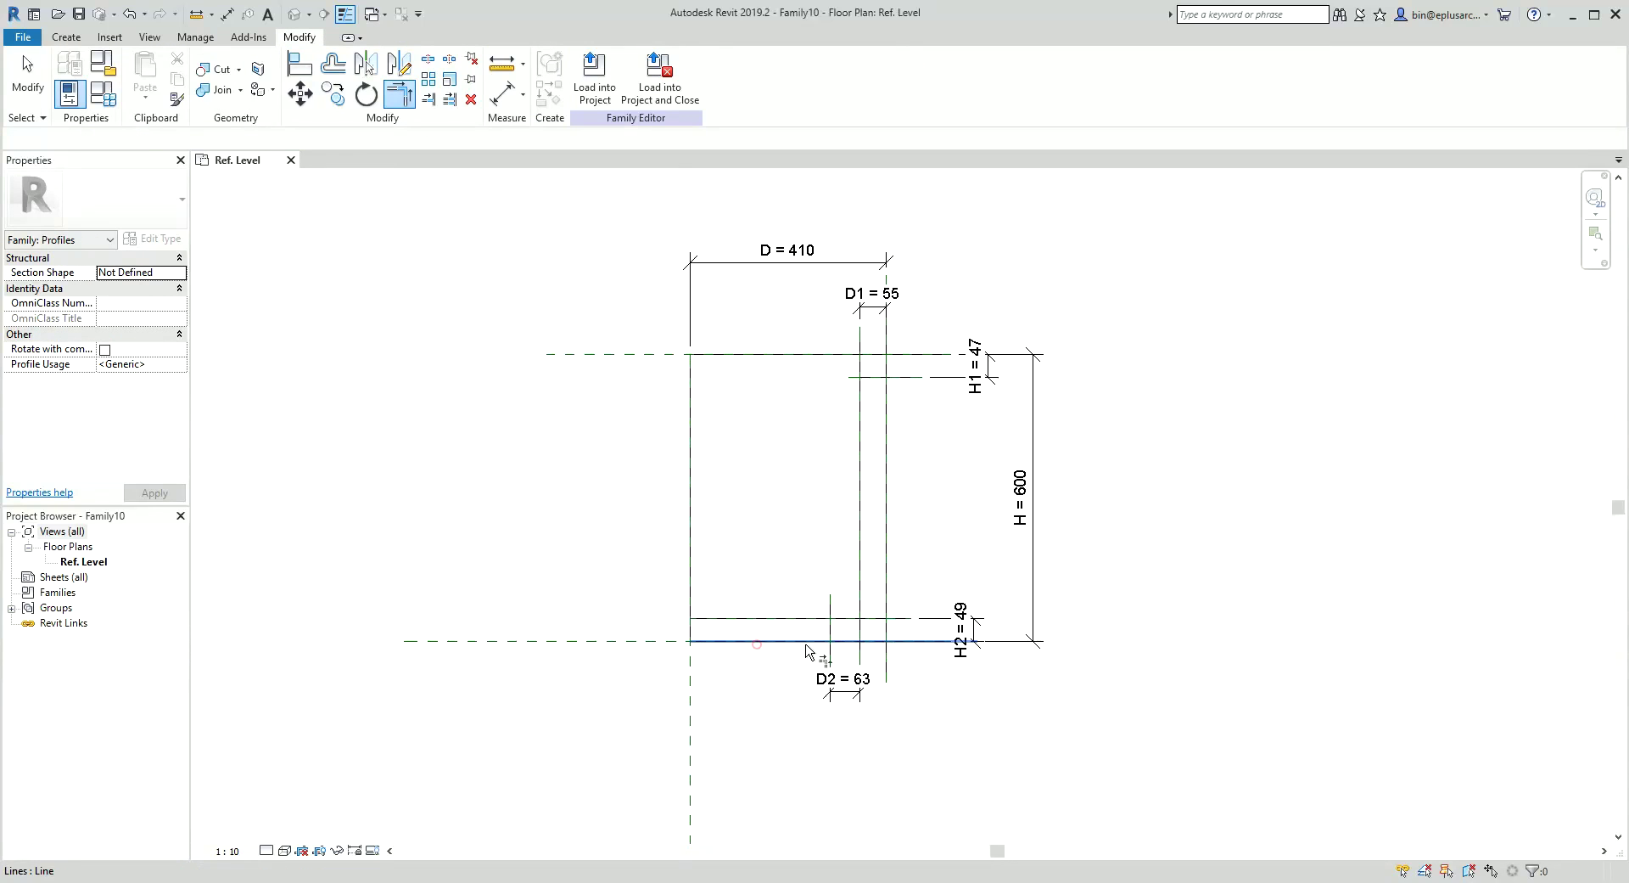
{"action": "left_click", "coordinate": [829, 628]}
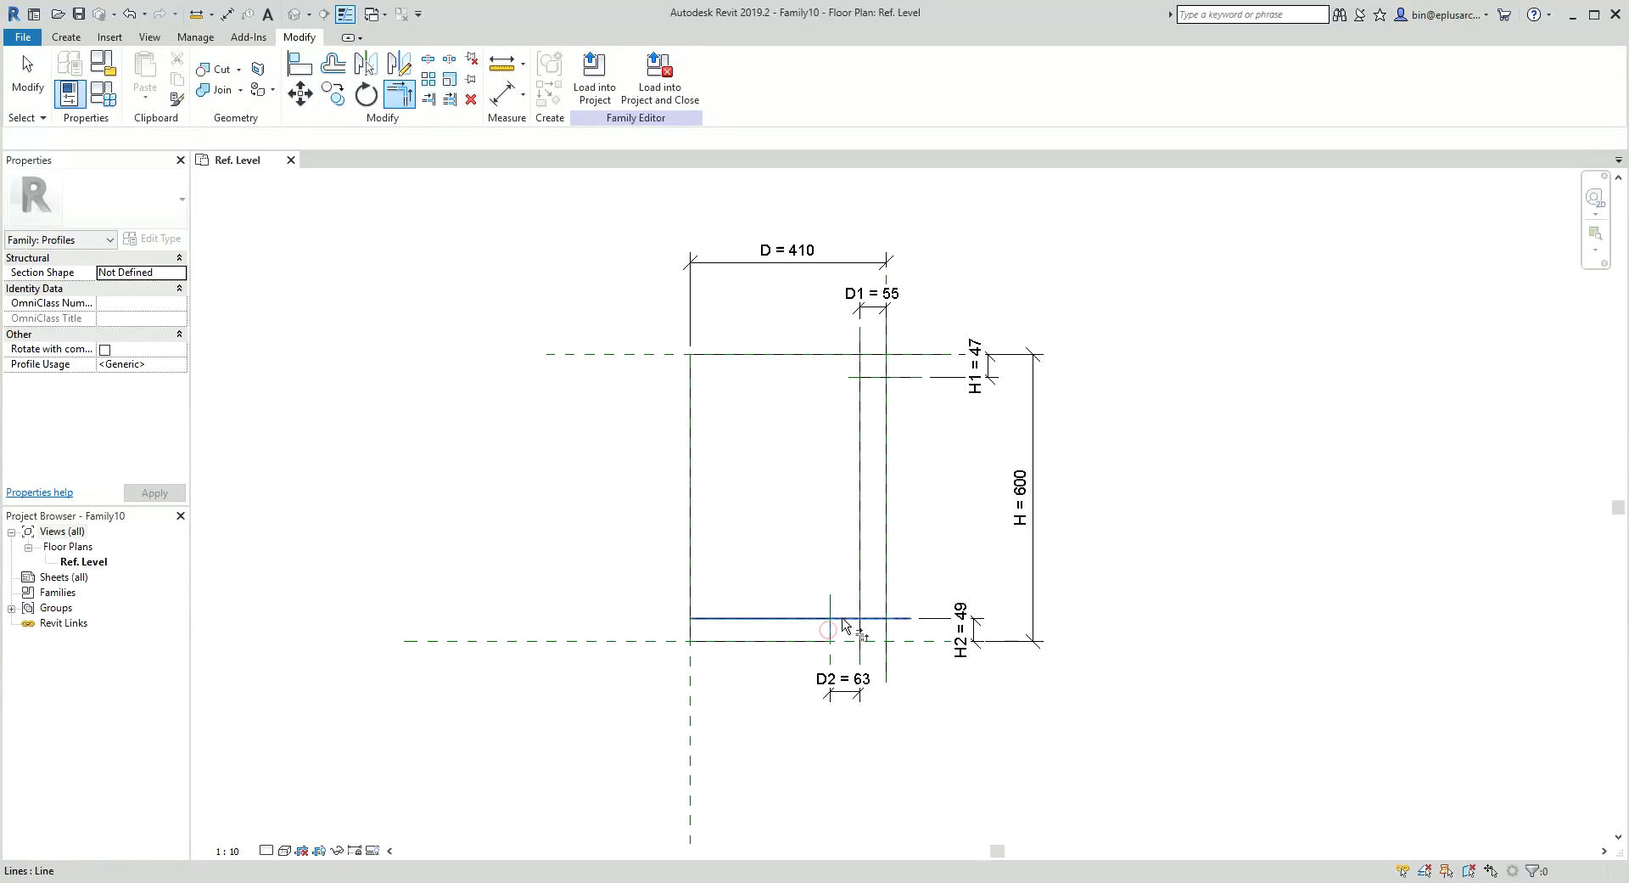
{"action": "left_click", "coordinate": [862, 576]}
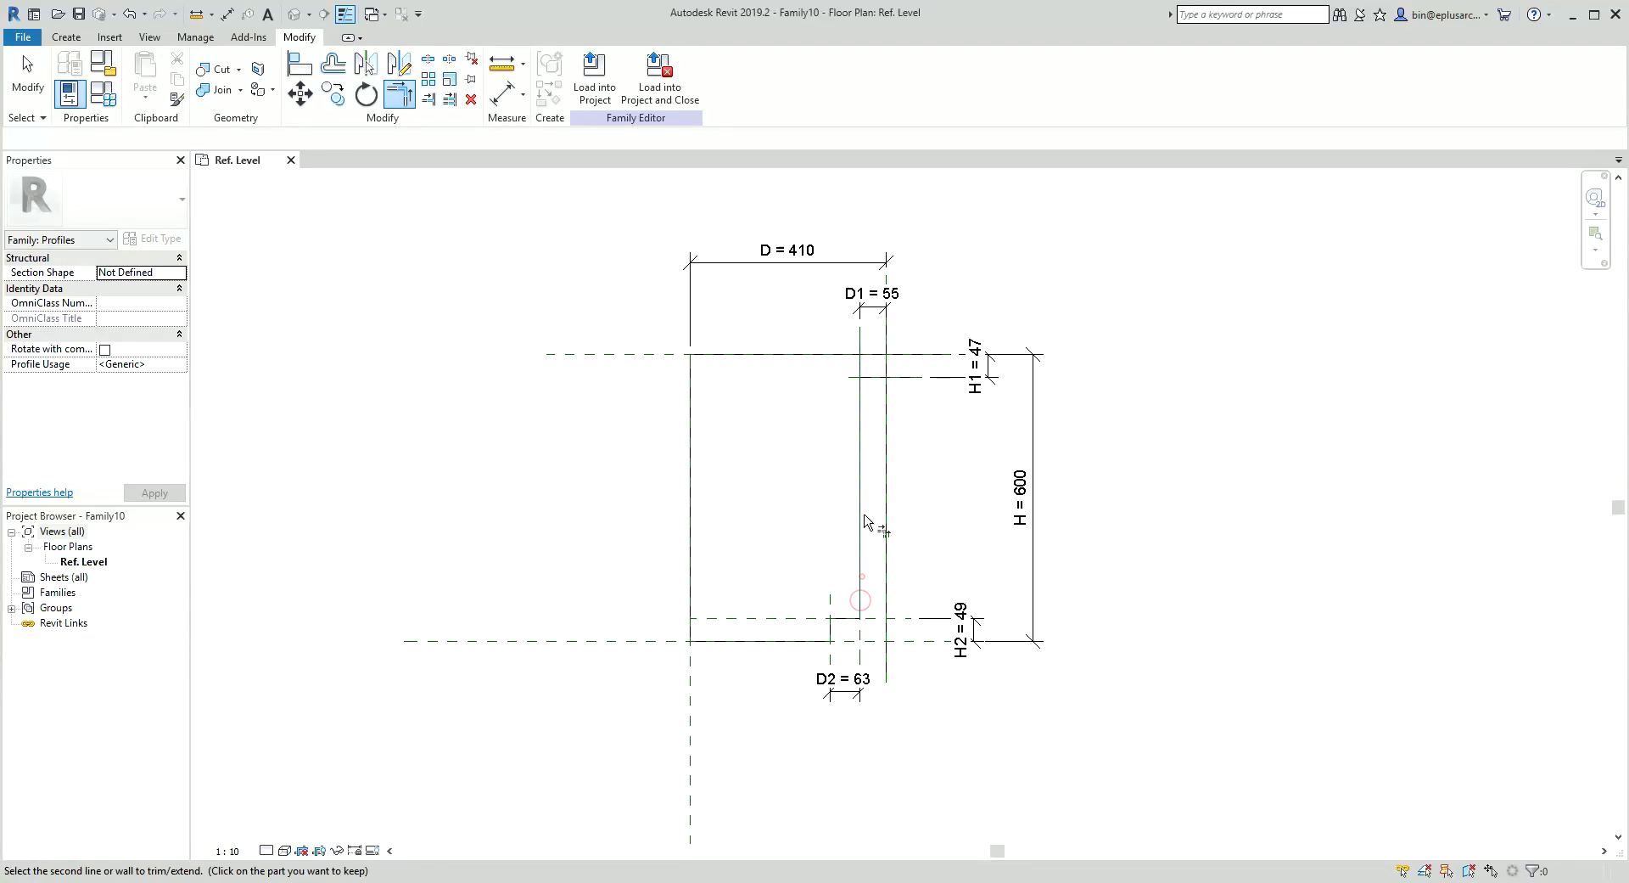
{"action": "left_click", "coordinate": [866, 376]}
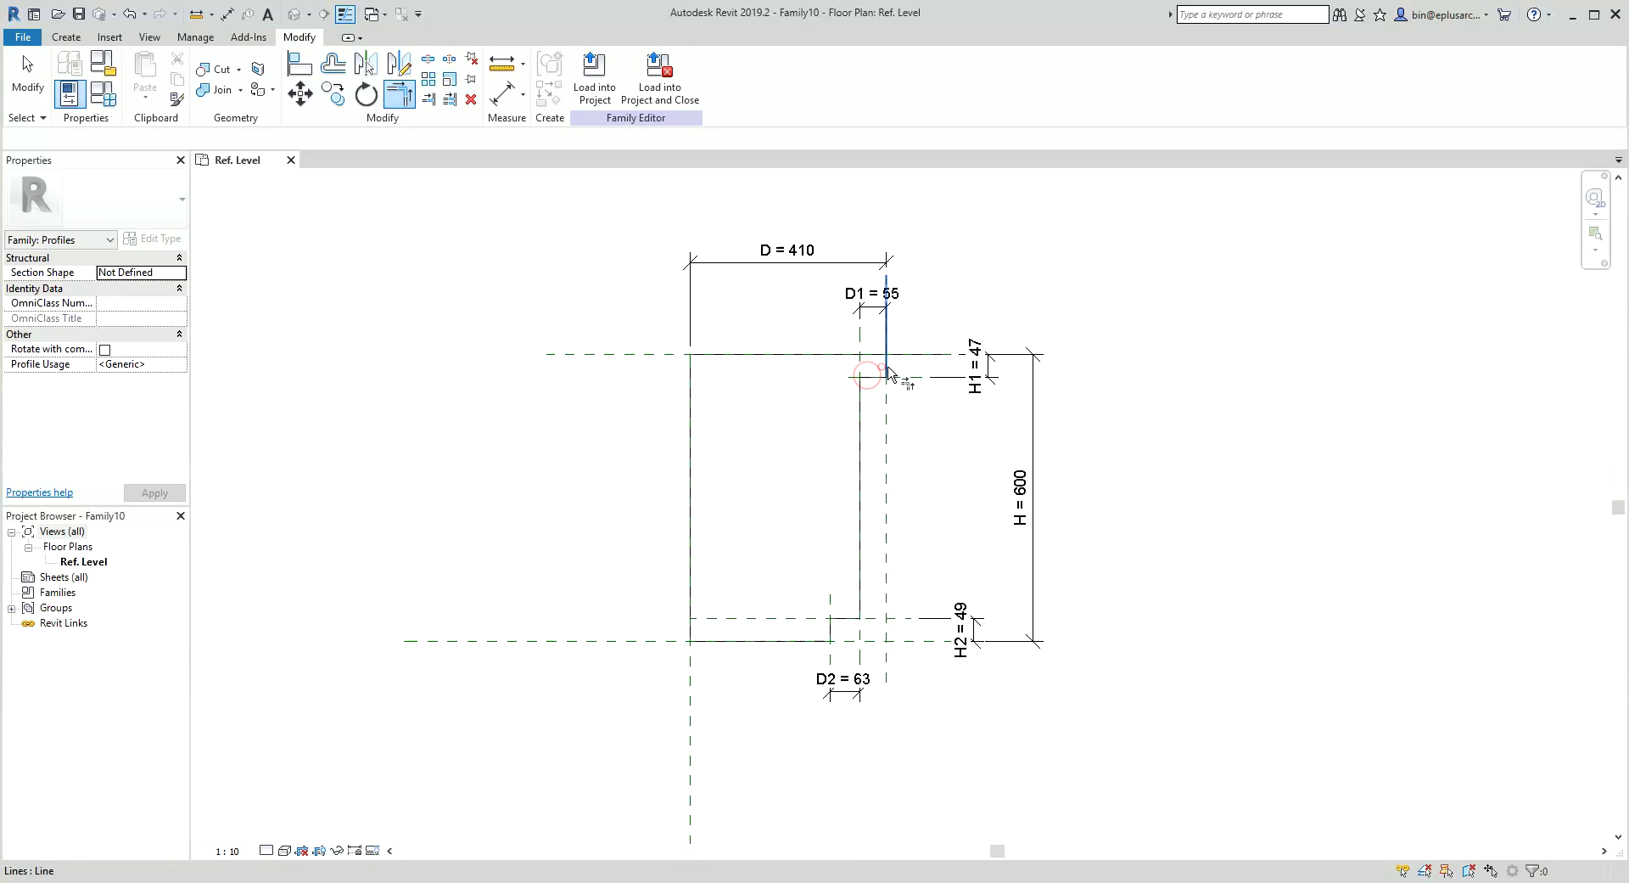
{"action": "left_click", "coordinate": [890, 373]}
{"action": "key", "text": "Escape"}
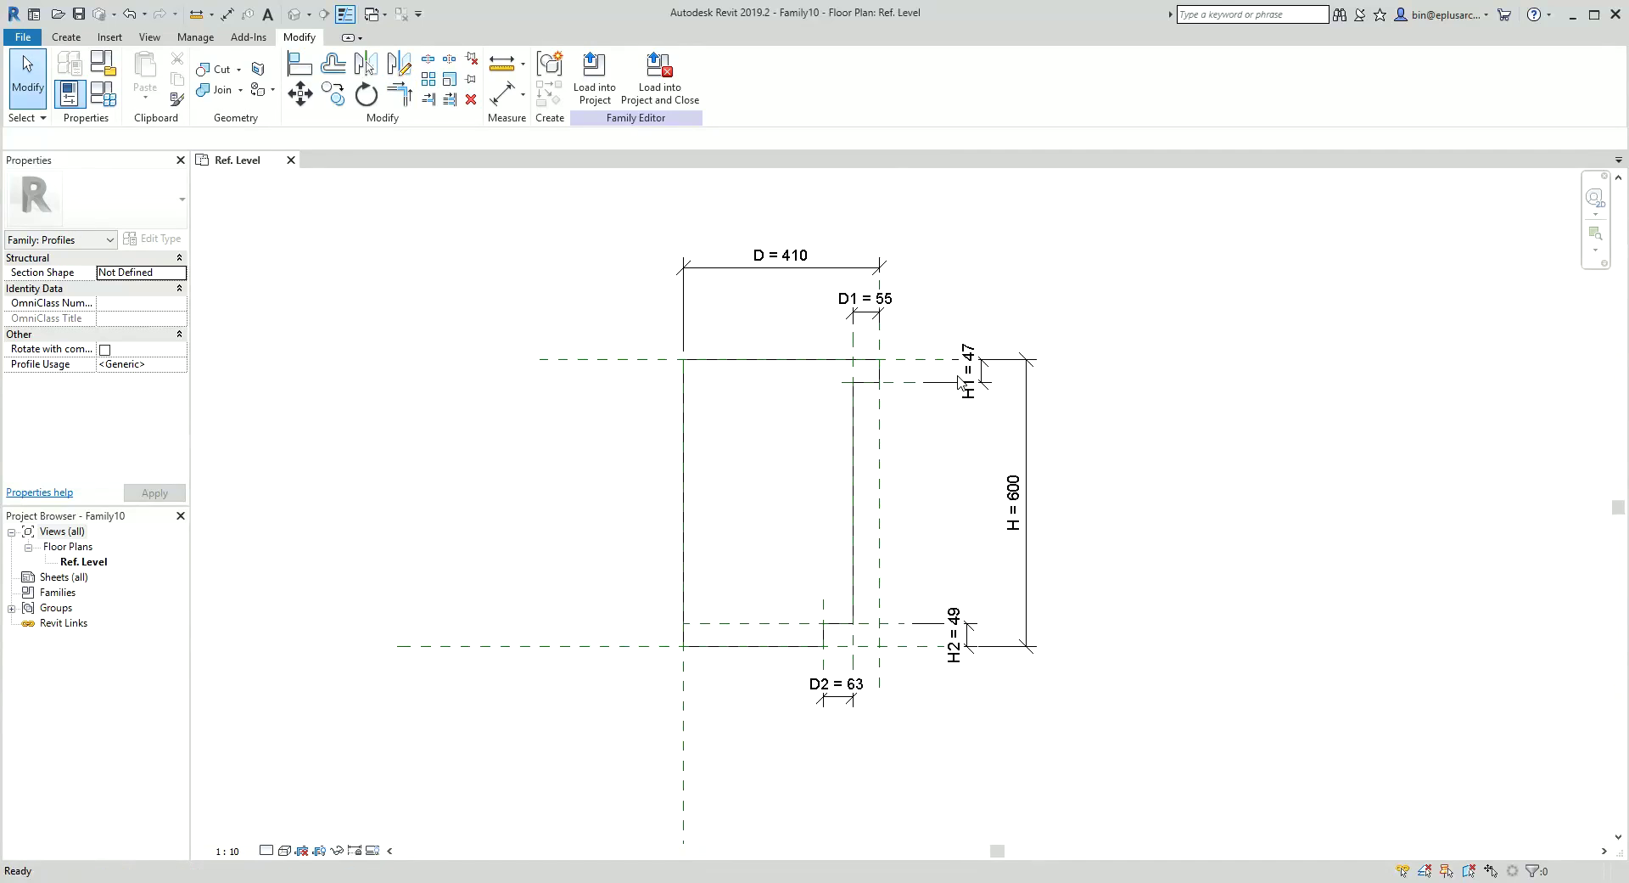
{"action": "scroll", "coordinate": [960, 382], "scroll_direction": "up", "scroll_amount": 1}
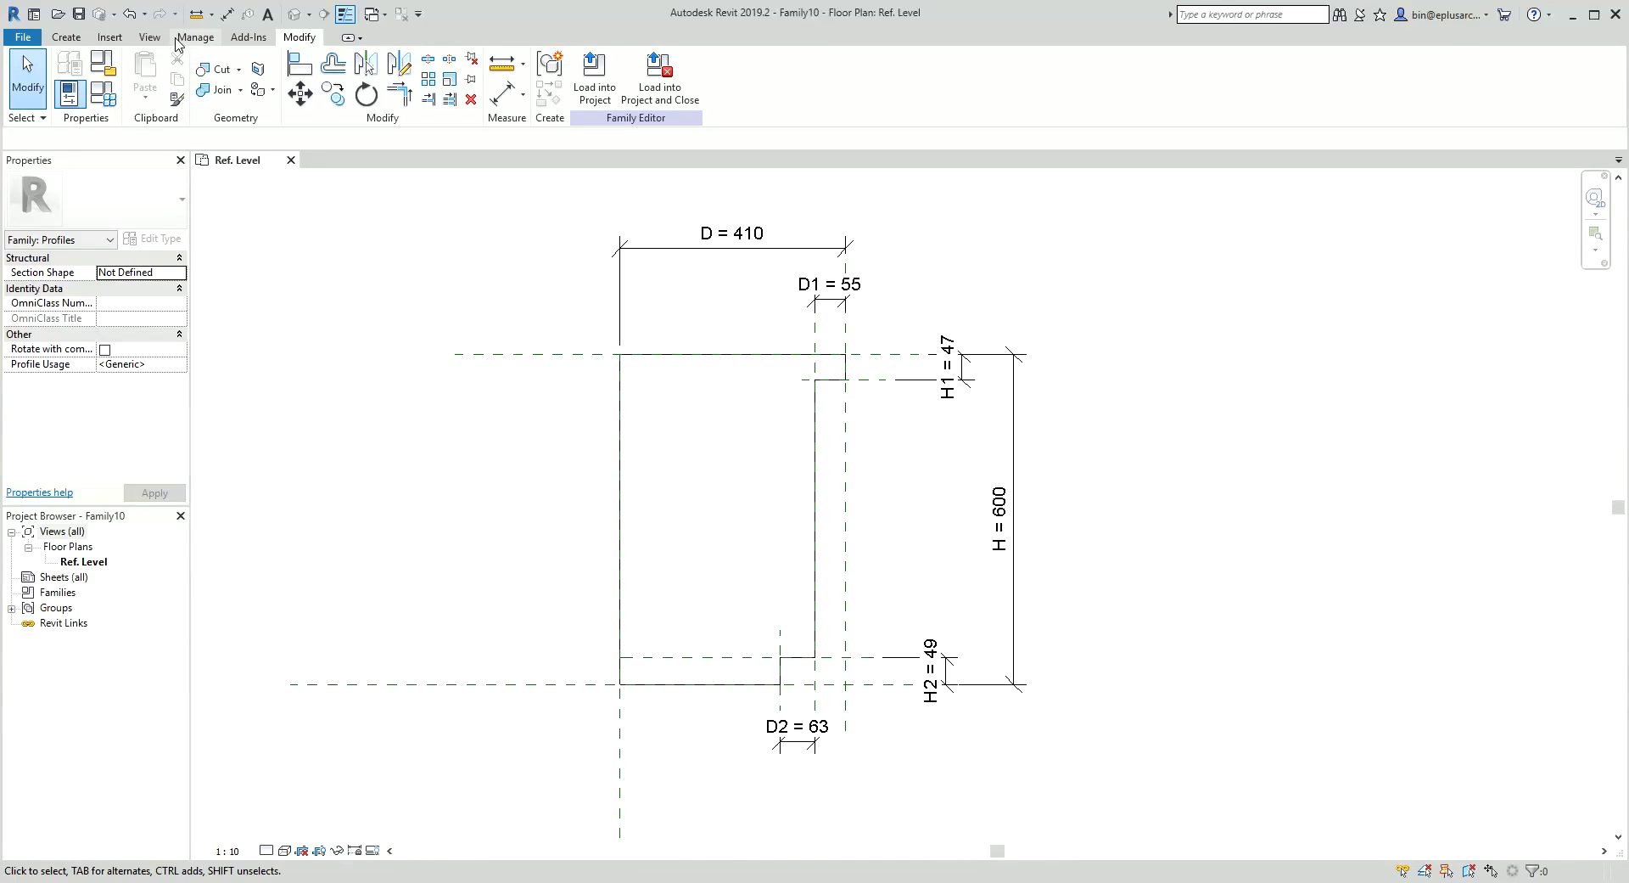
Enable Automatic Sketch Dimensions under Annotation Categories in the view's Visibility/Graphics settings
{"action": "left_click", "coordinate": [150, 36]}
{"action": "left_click", "coordinate": [77, 78]}
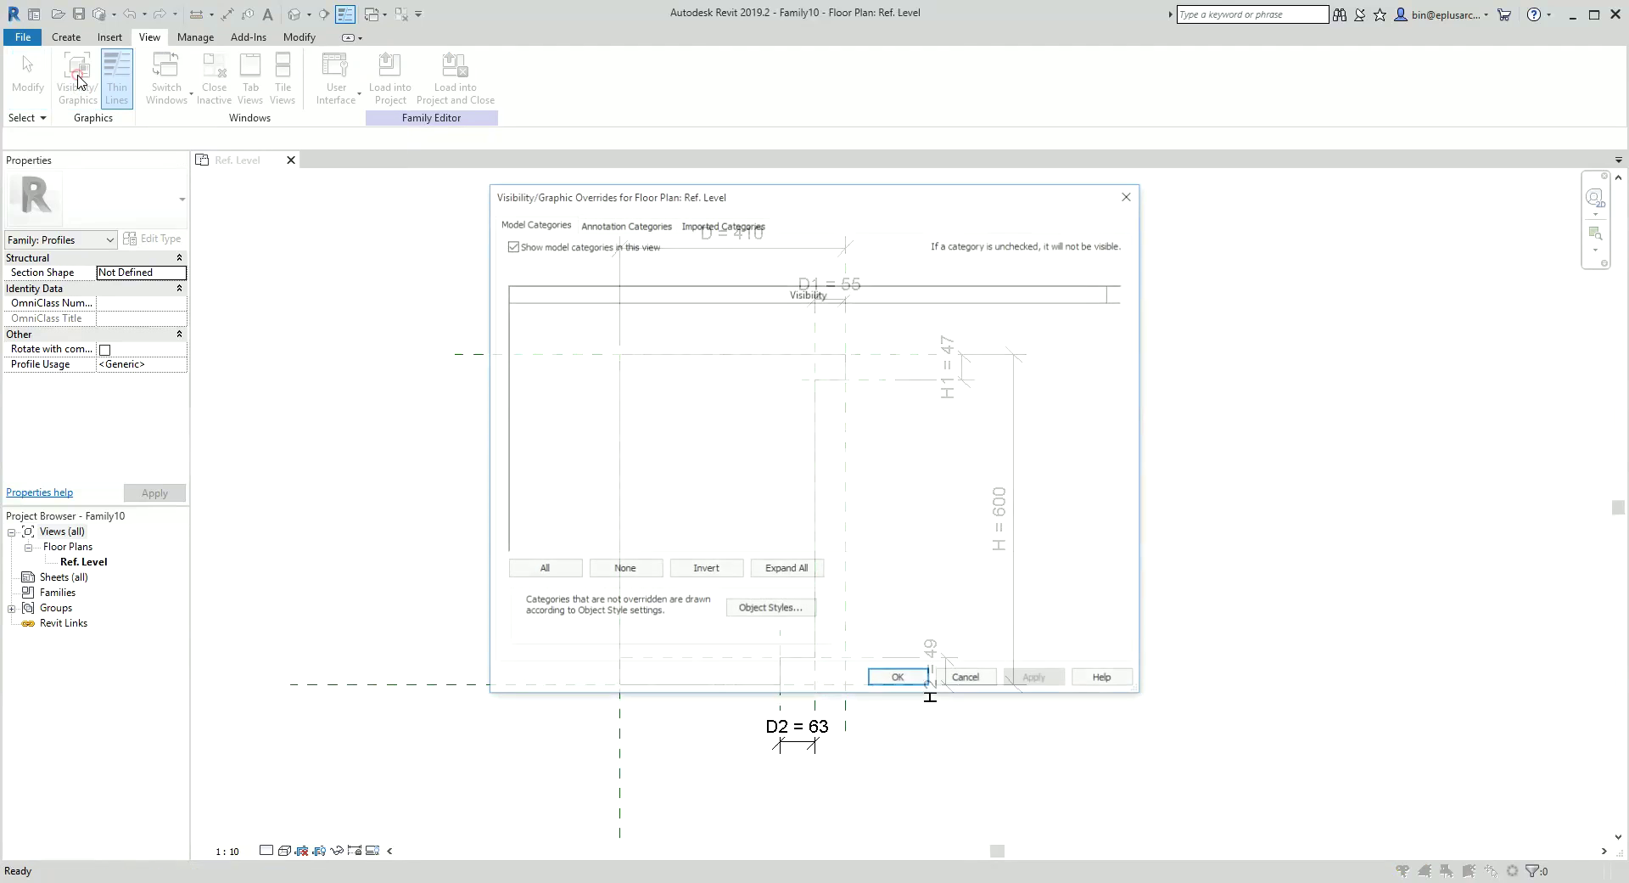
{"action": "left_click", "coordinate": [603, 224]}
{"action": "left_click", "coordinate": [547, 325]}
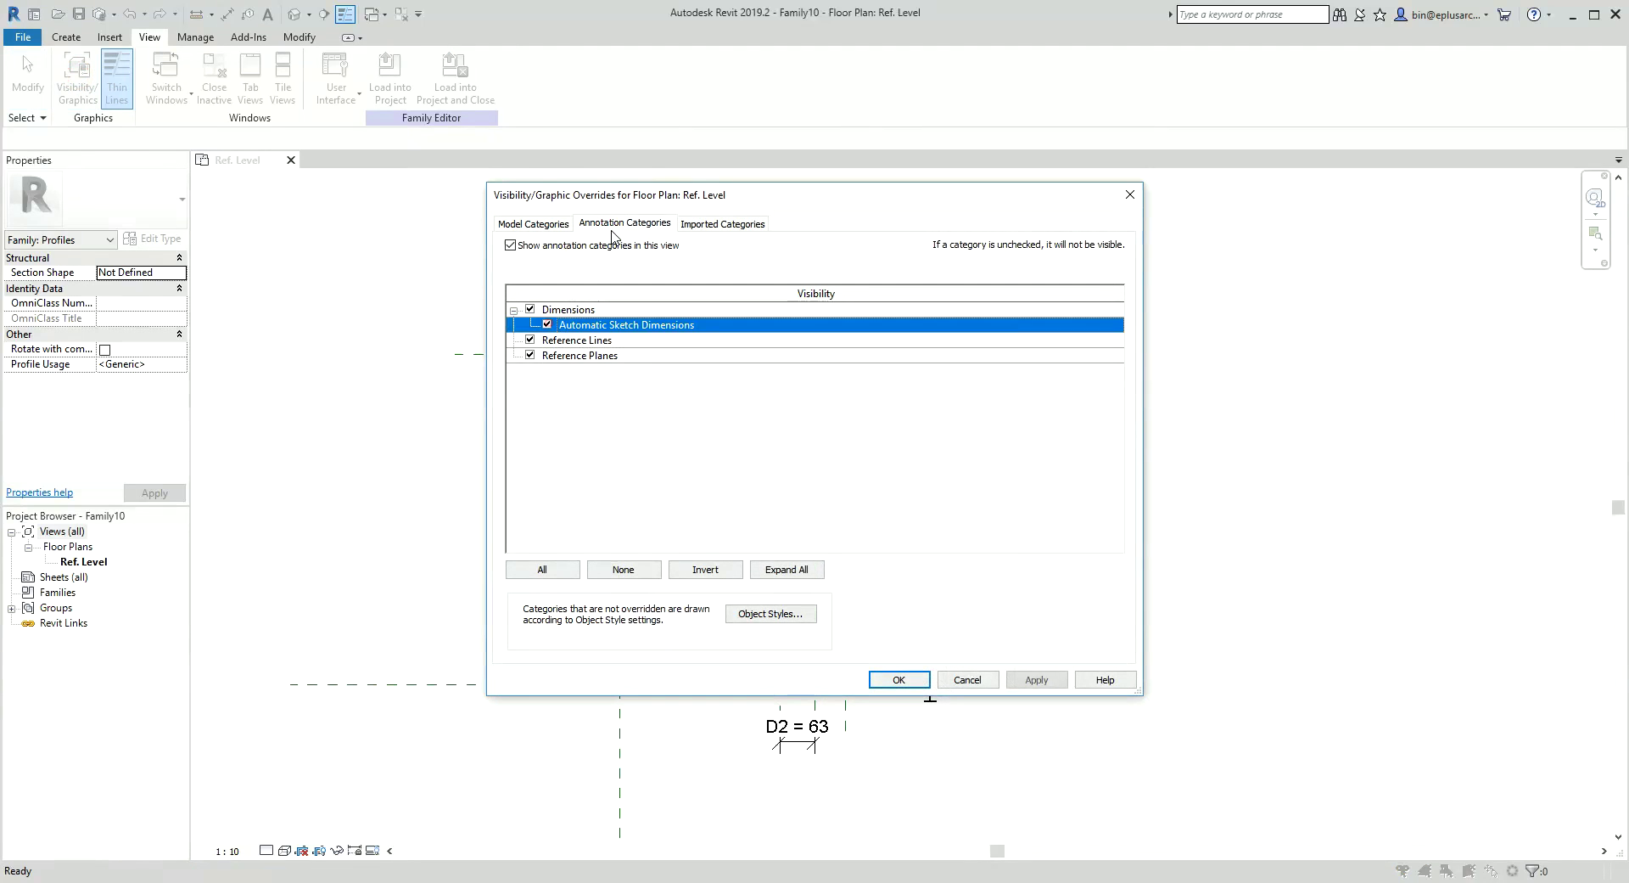
{"action": "left_click_drag", "start_coordinate": [737, 197], "coordinate": [318, 80]}
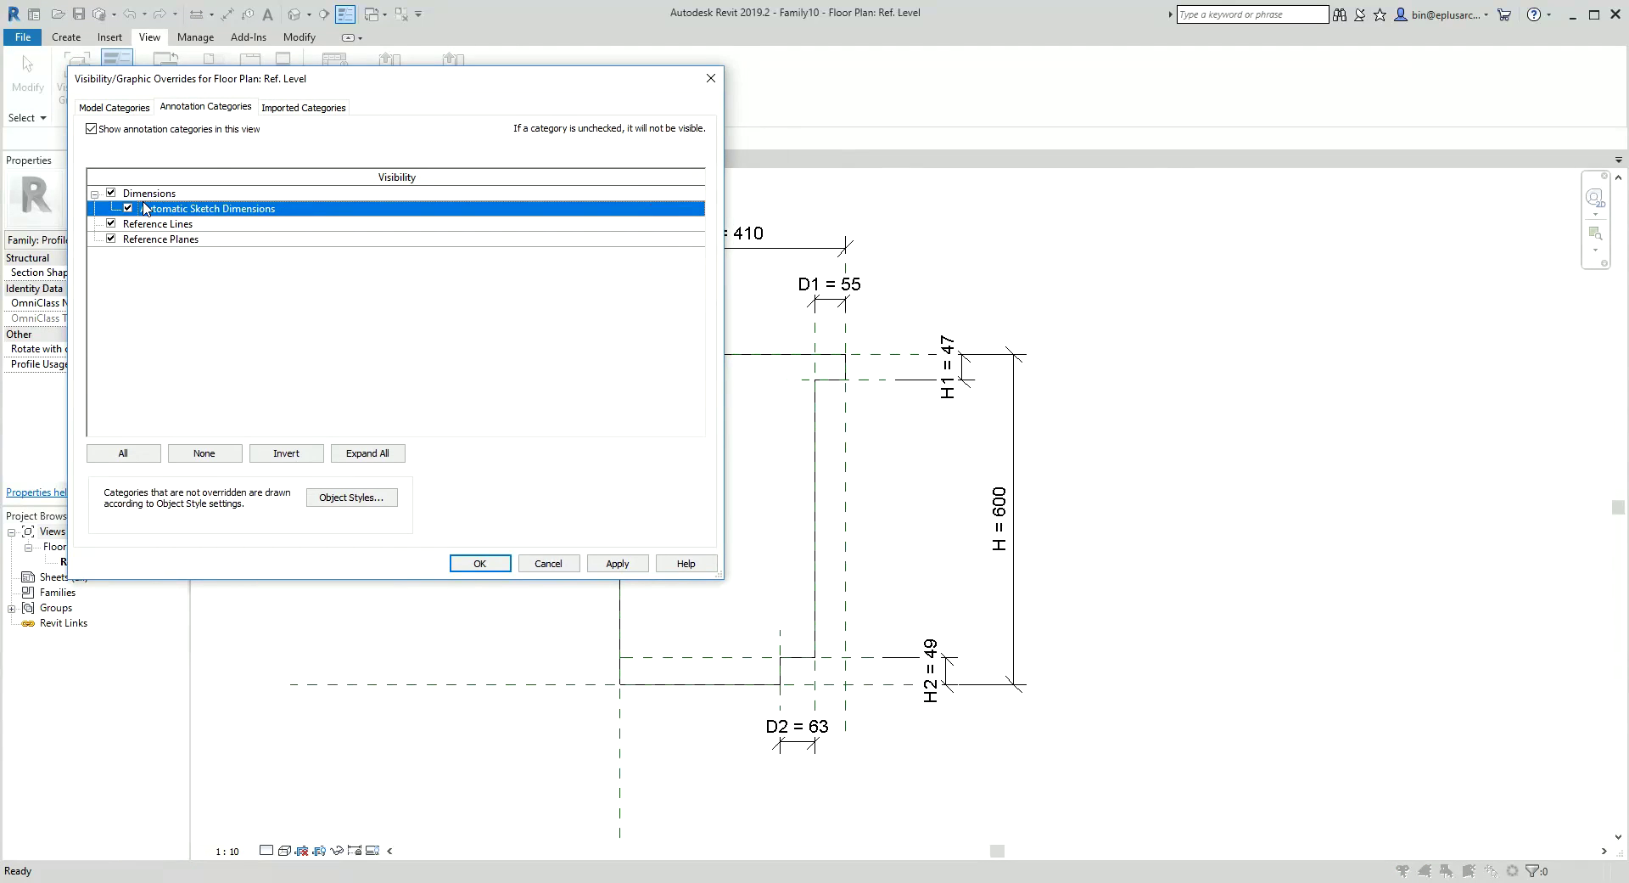
{"action": "left_click", "coordinate": [500, 567]}
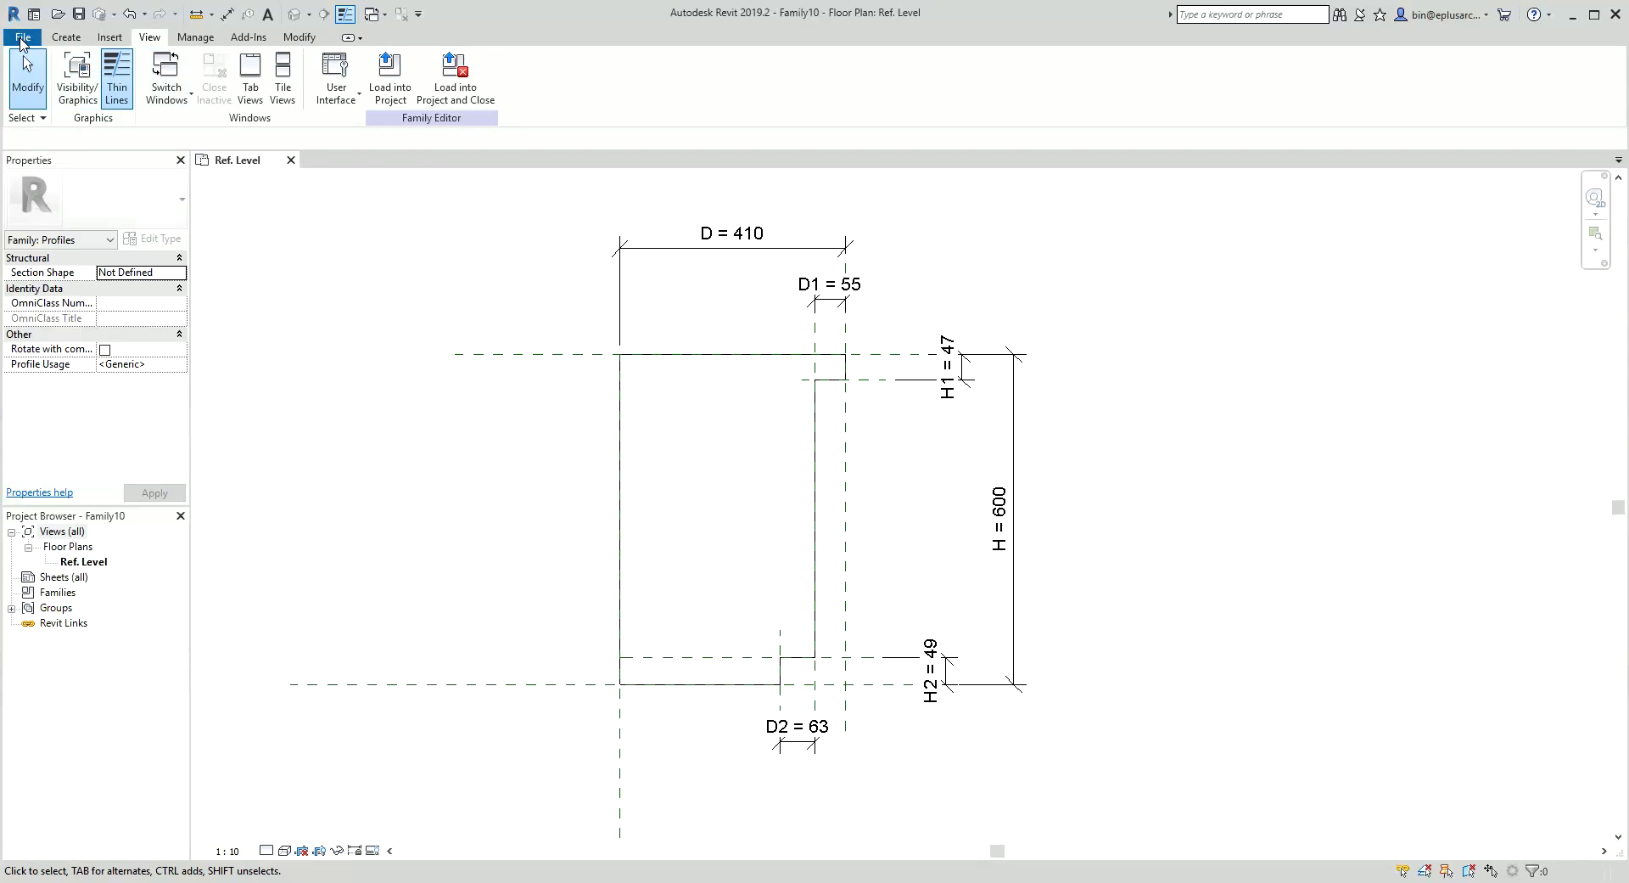
Save the family as PROFILE.rfa, replacing the existing file
{"action": "left_click", "coordinate": [23, 36]}
{"action": "mouse_move", "coordinate": [64, 237]}
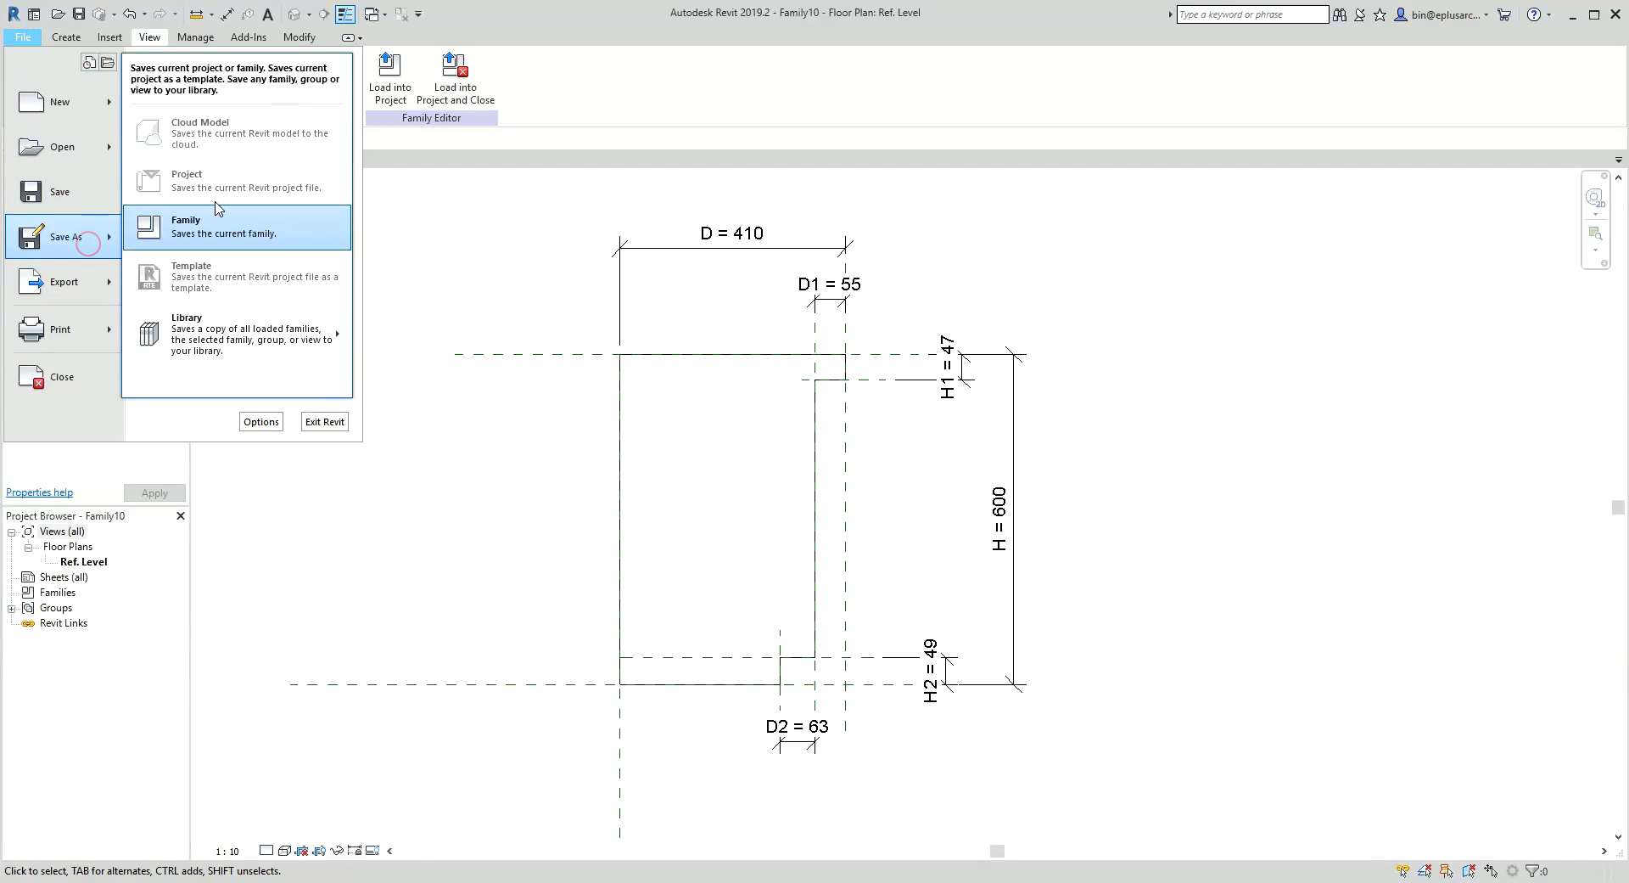
{"action": "left_click", "coordinate": [214, 225]}
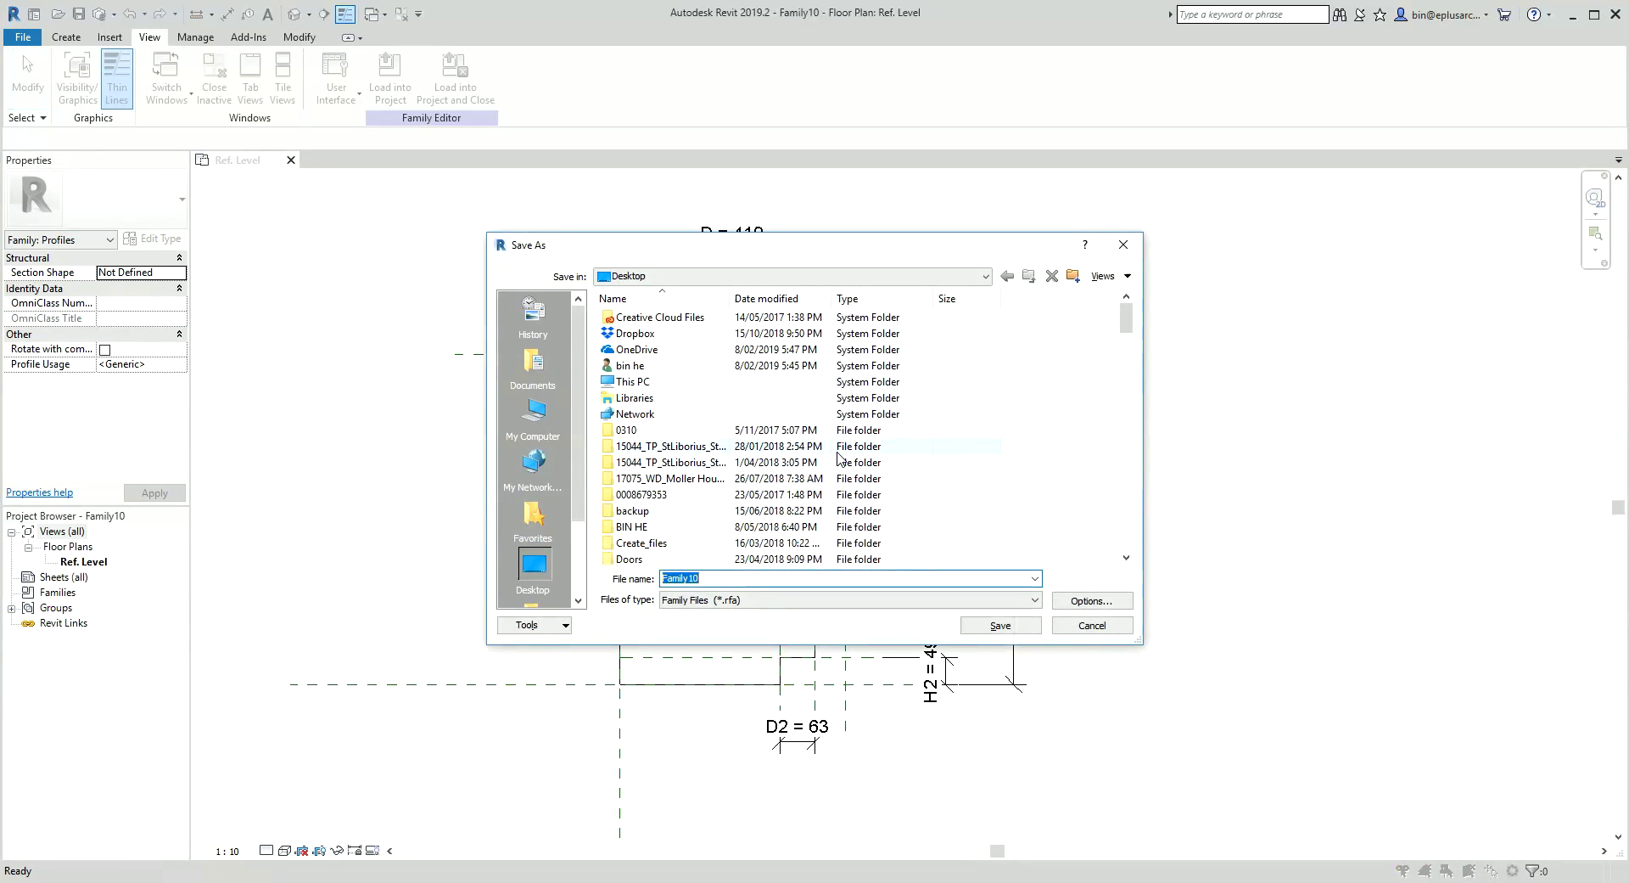
{"action": "type", "text": "PROFILE"}
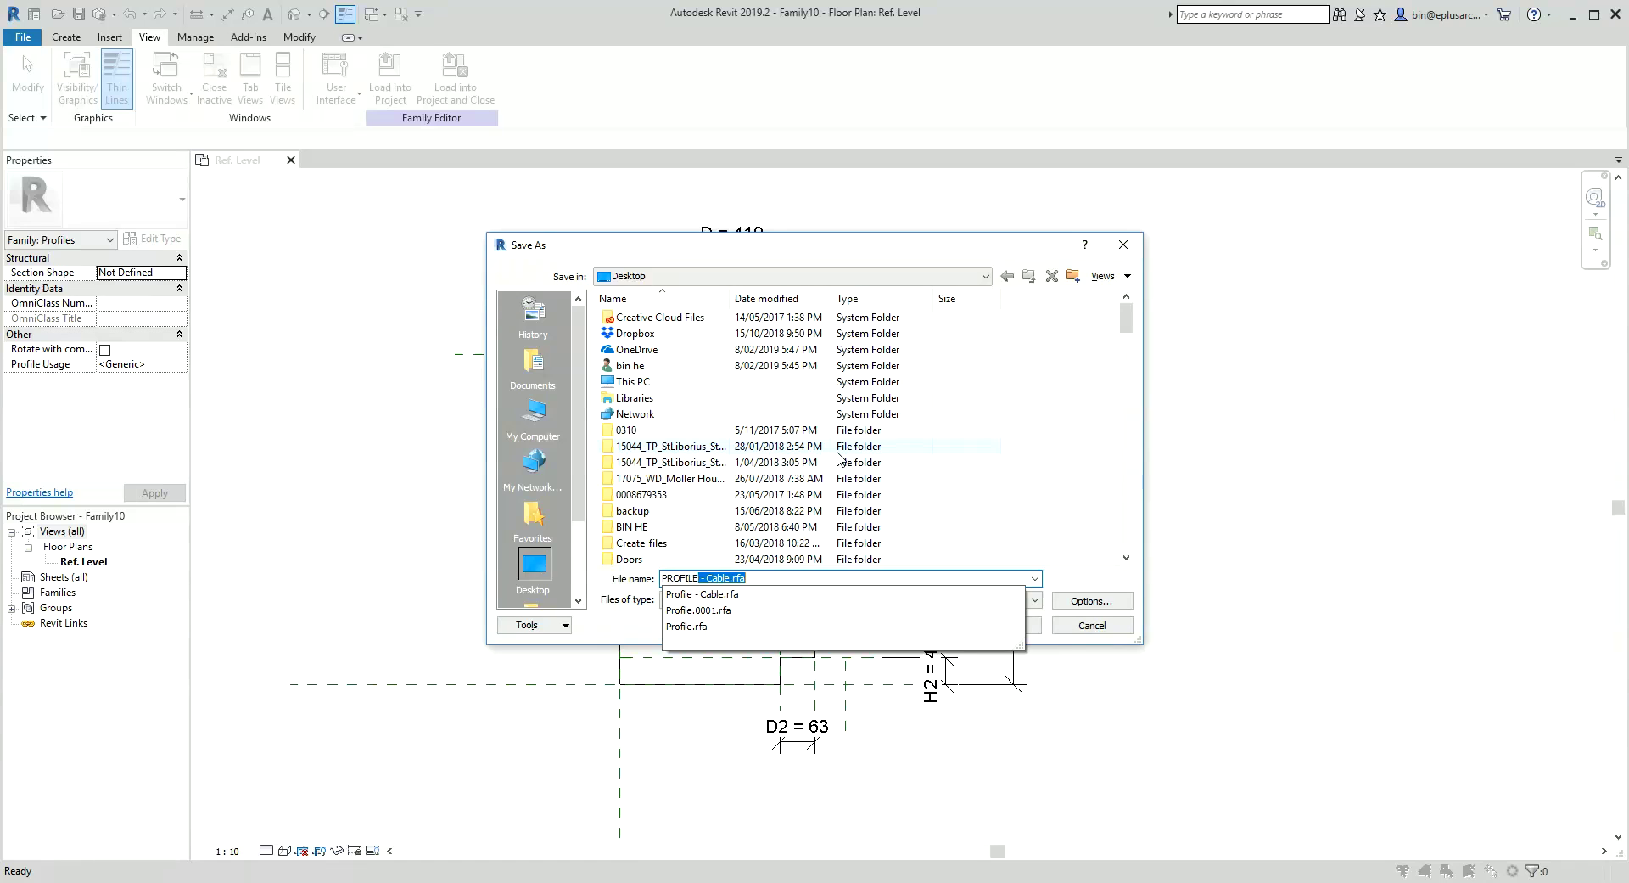
{"action": "key", "text": "Return"}
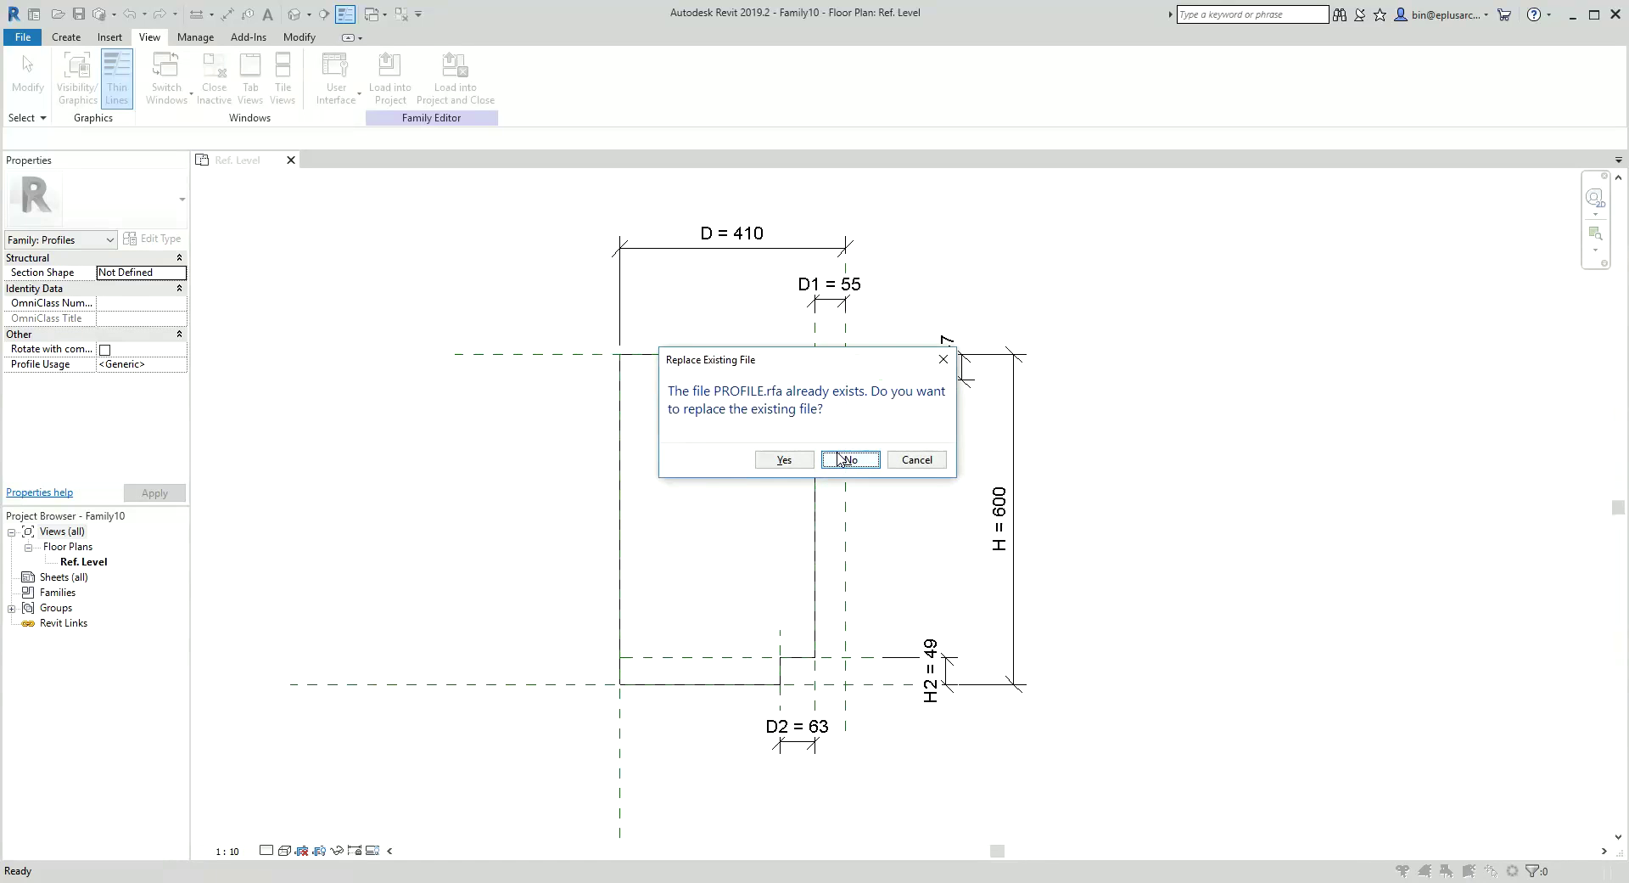
{"action": "left_click", "coordinate": [796, 460]}
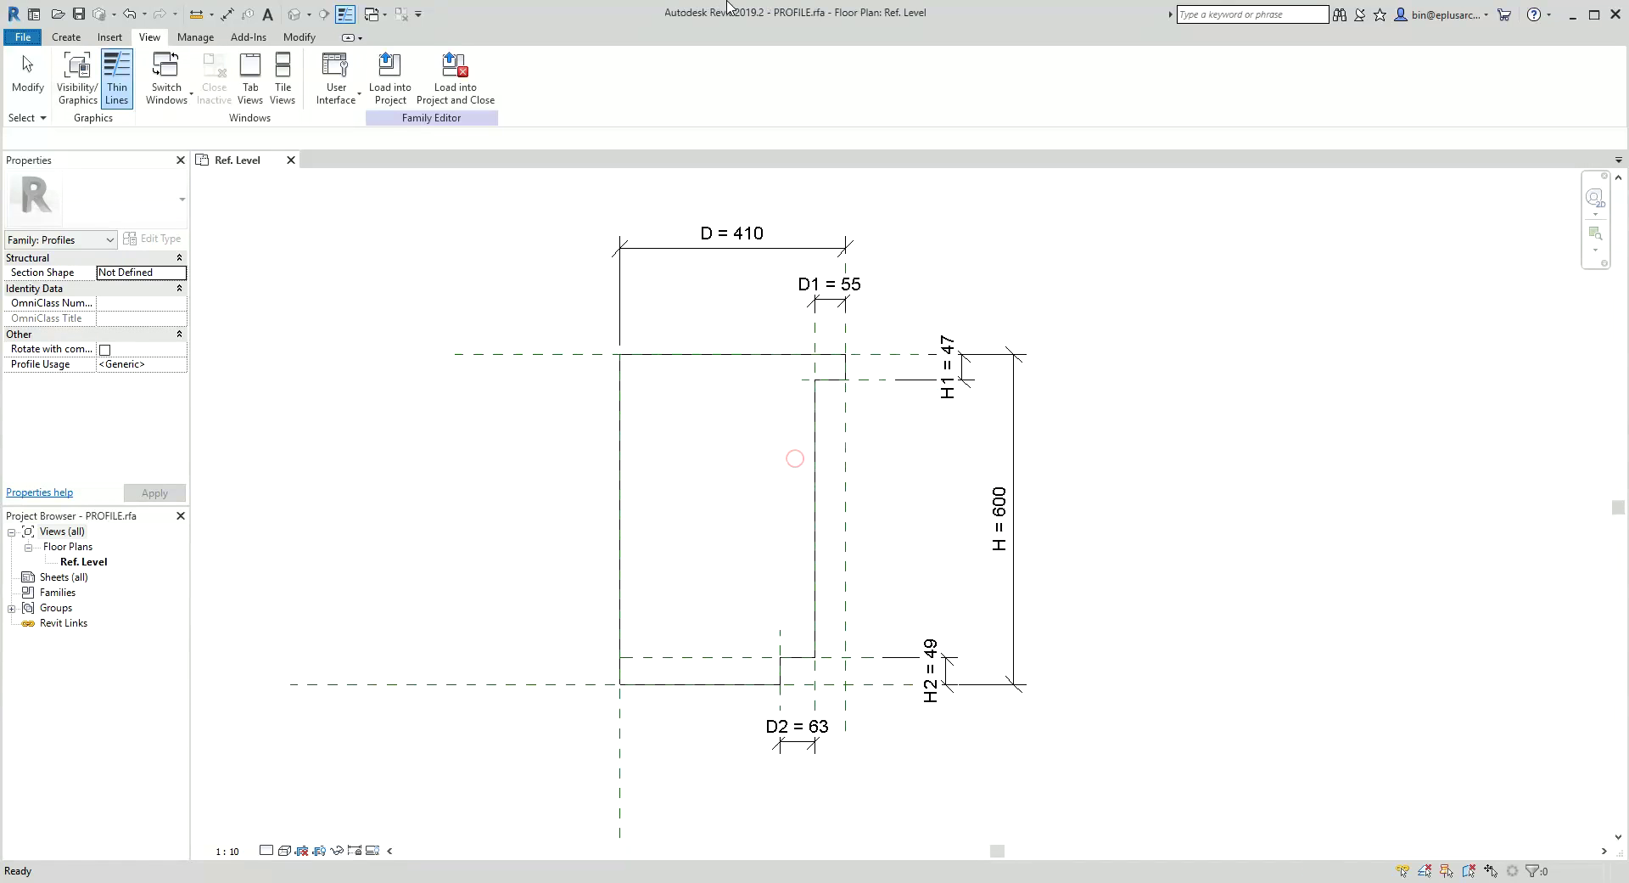
Create a new family from the Metric Generic Model line based.rft template
{"action": "left_click", "coordinate": [24, 39]}
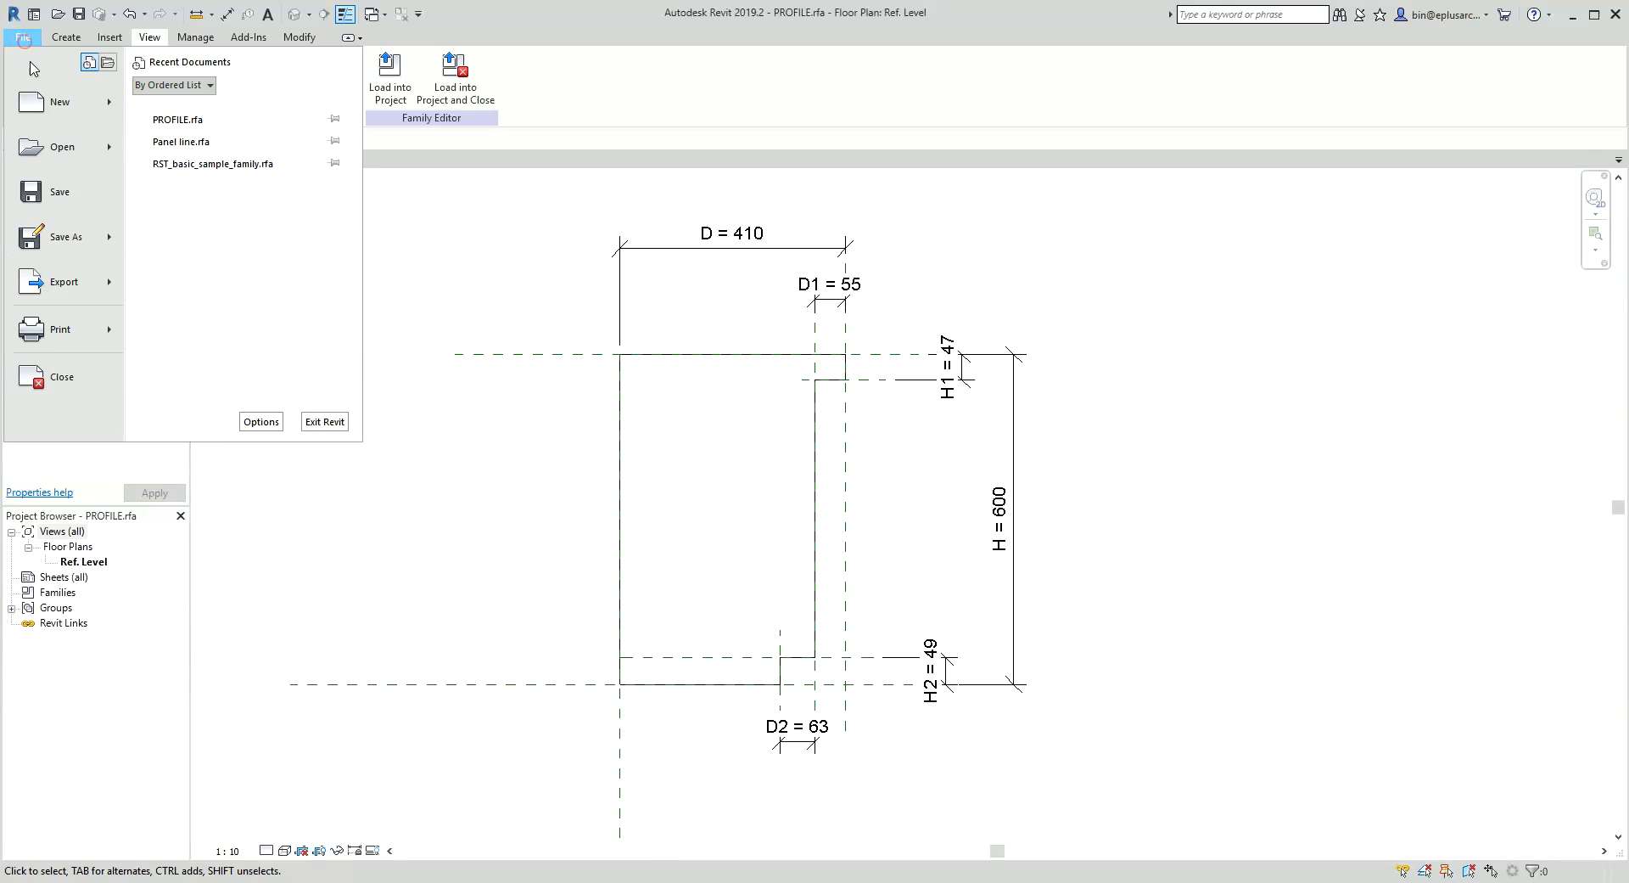
{"action": "left_click", "coordinate": [110, 100]}
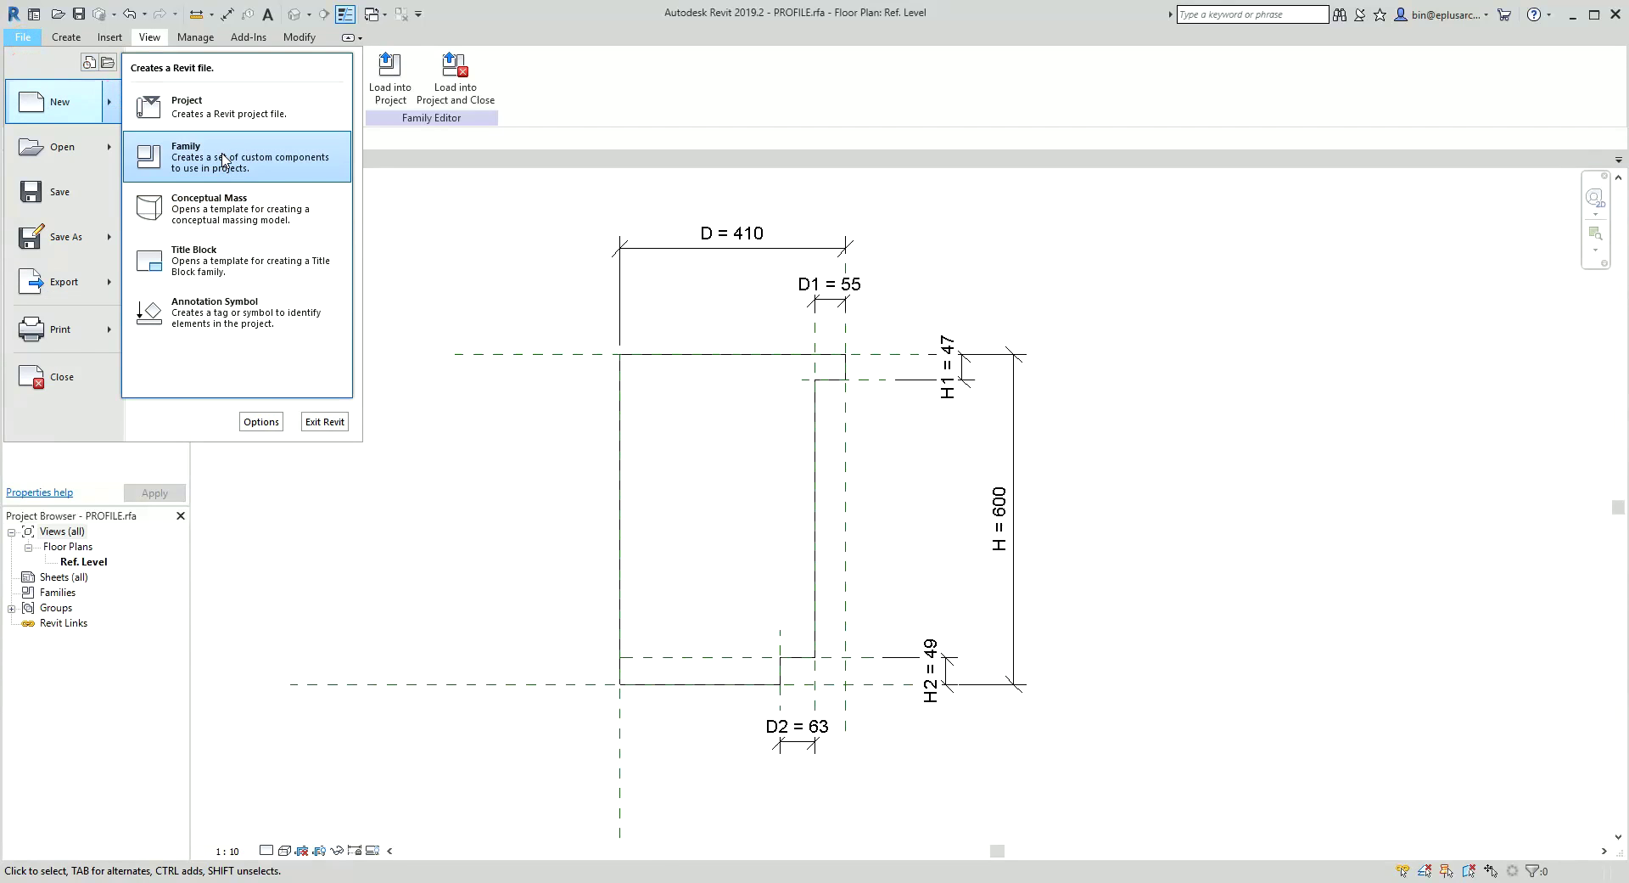
{"action": "left_click", "coordinate": [212, 157]}
{"action": "scroll", "coordinate": [873, 365], "scroll_direction": "down", "scroll_amount": 3}
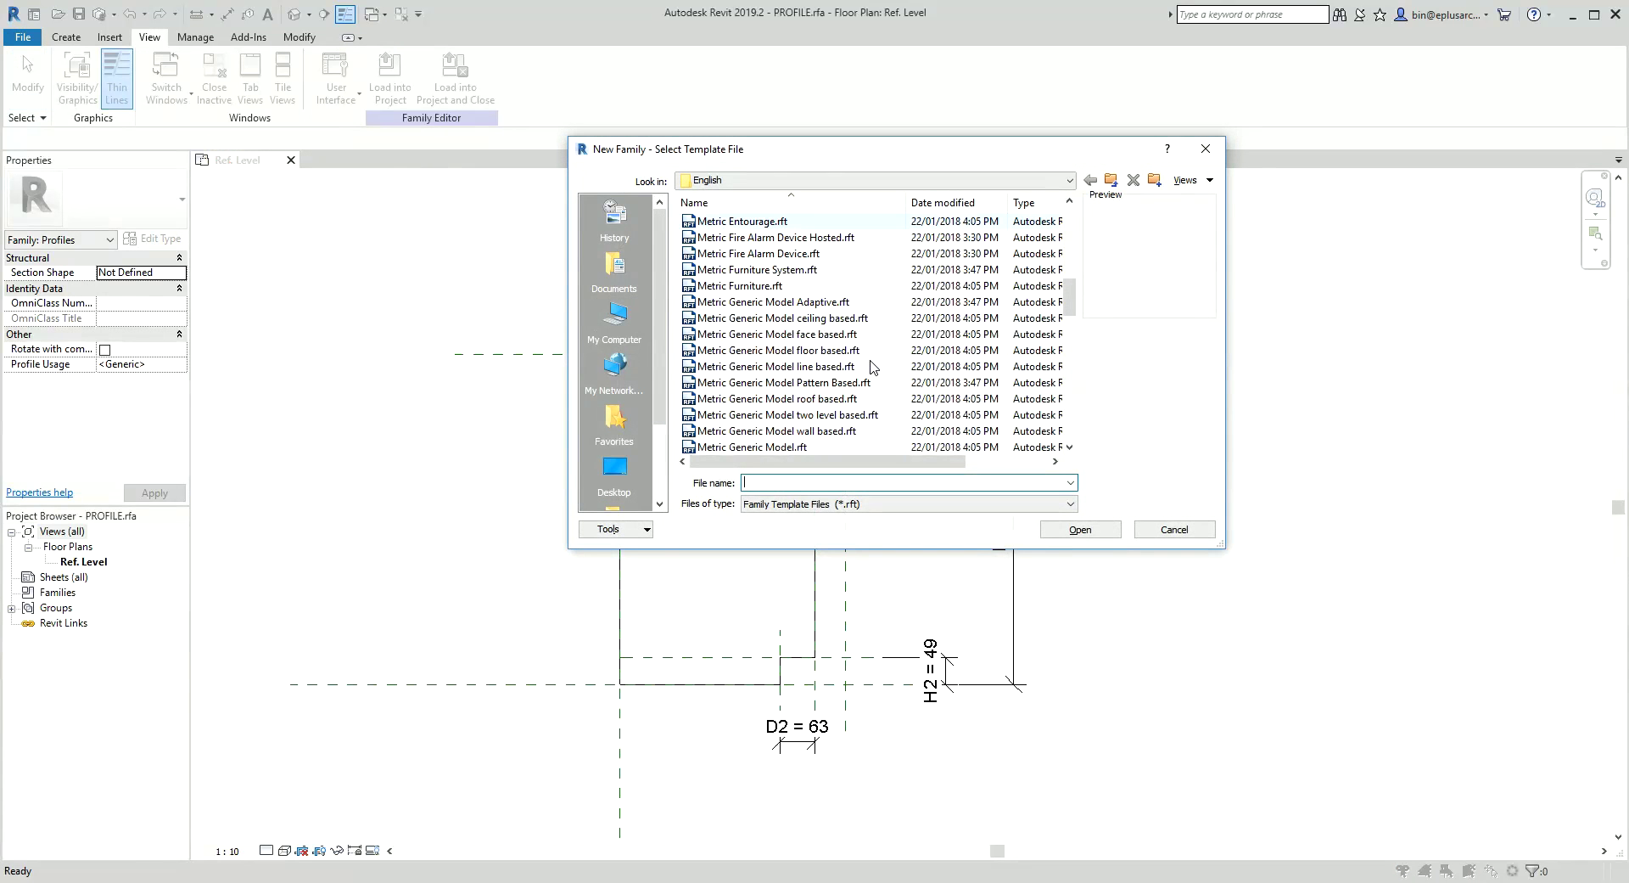
{"action": "scroll", "coordinate": [867, 367], "scroll_direction": "down", "scroll_amount": 1}
{"action": "left_click", "coordinate": [812, 321]}
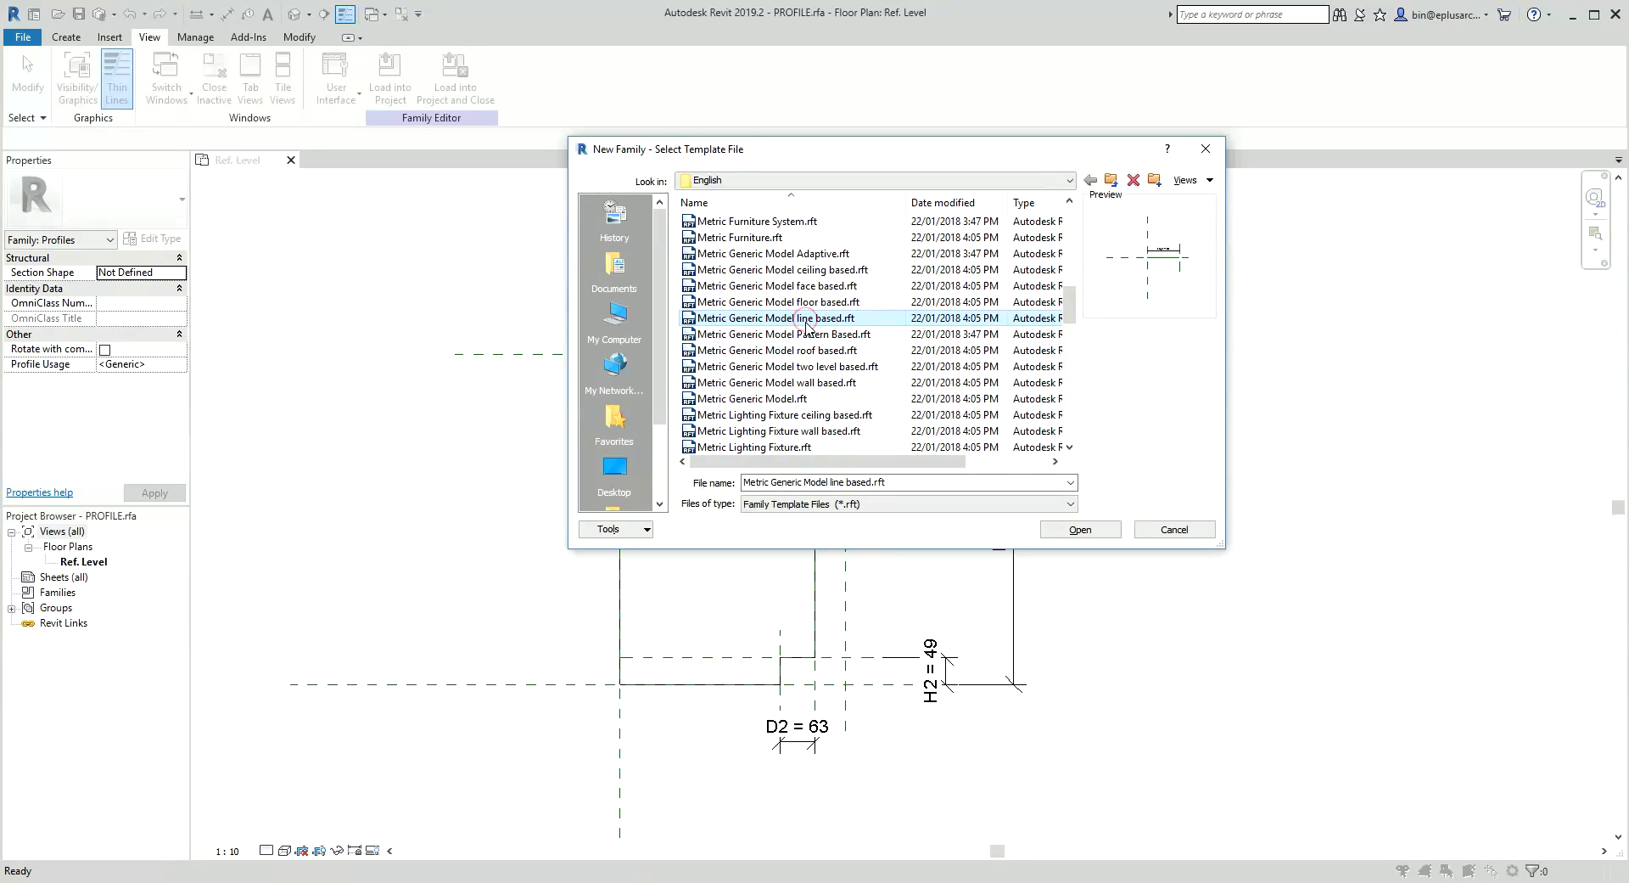
{"action": "left_click", "coordinate": [1080, 529]}
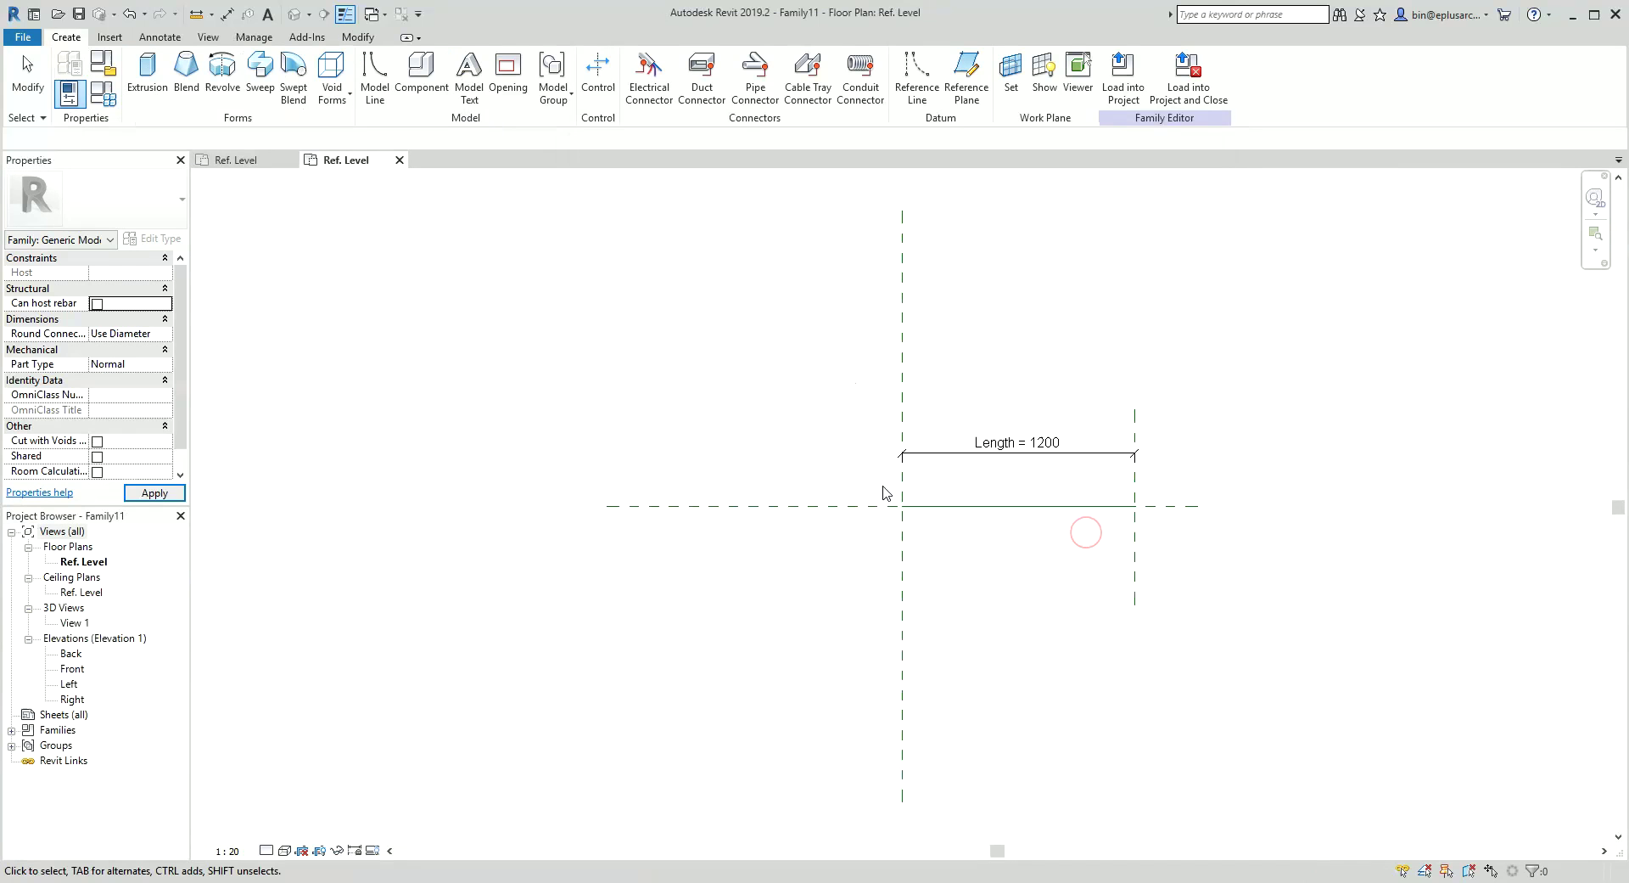
Load PROFILE into the new Family11 and close PROFILE
{"action": "left_click", "coordinate": [390, 17]}
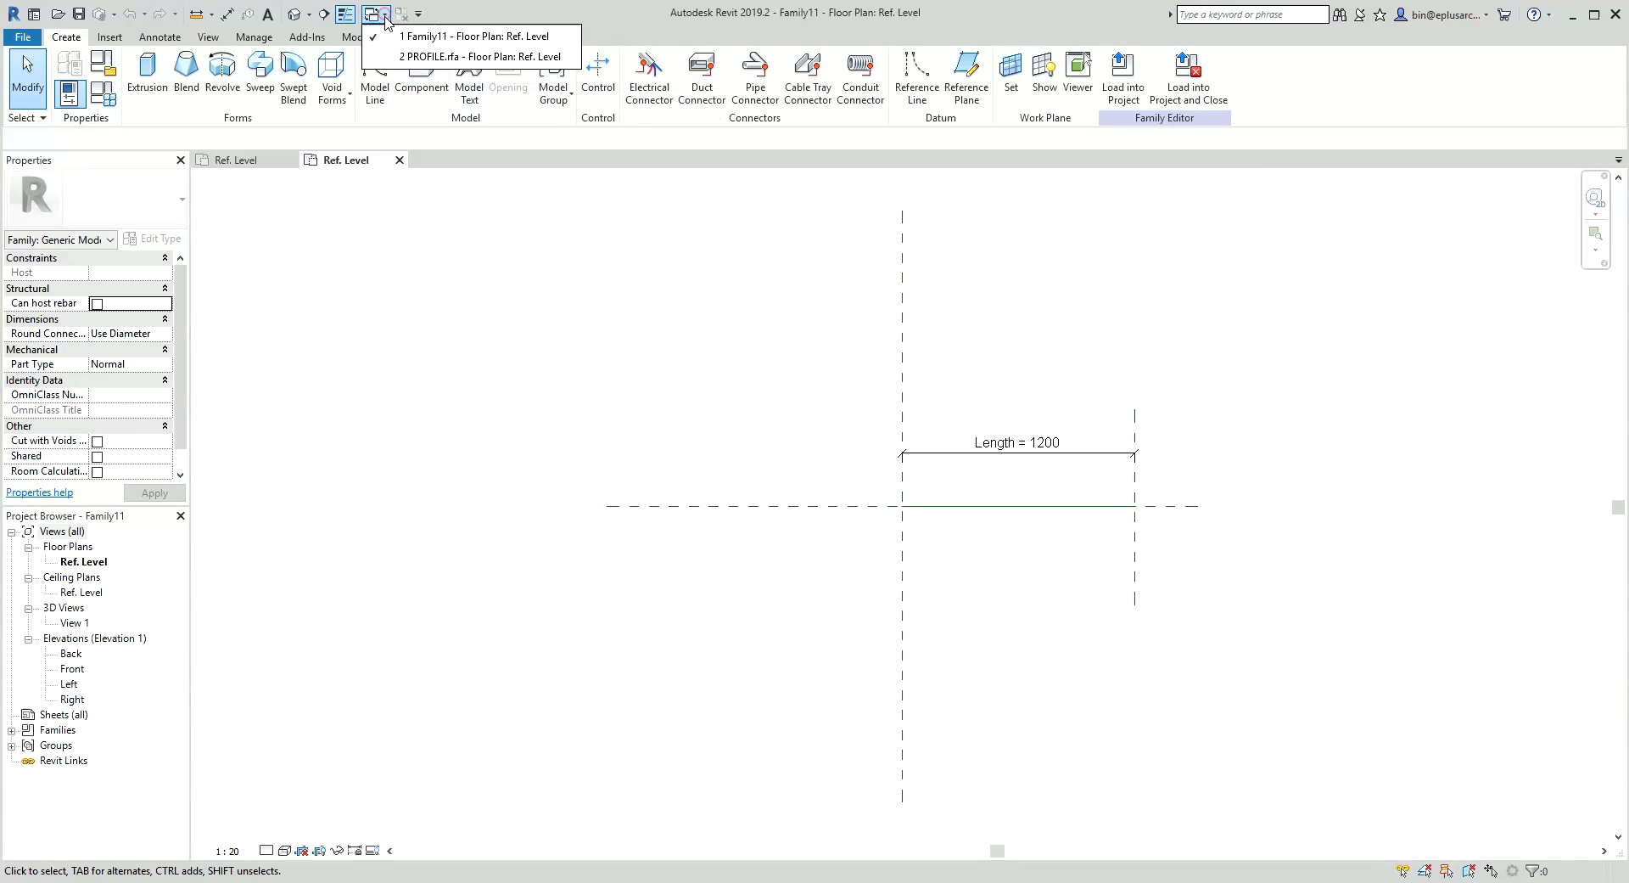
{"action": "left_click", "coordinate": [431, 53]}
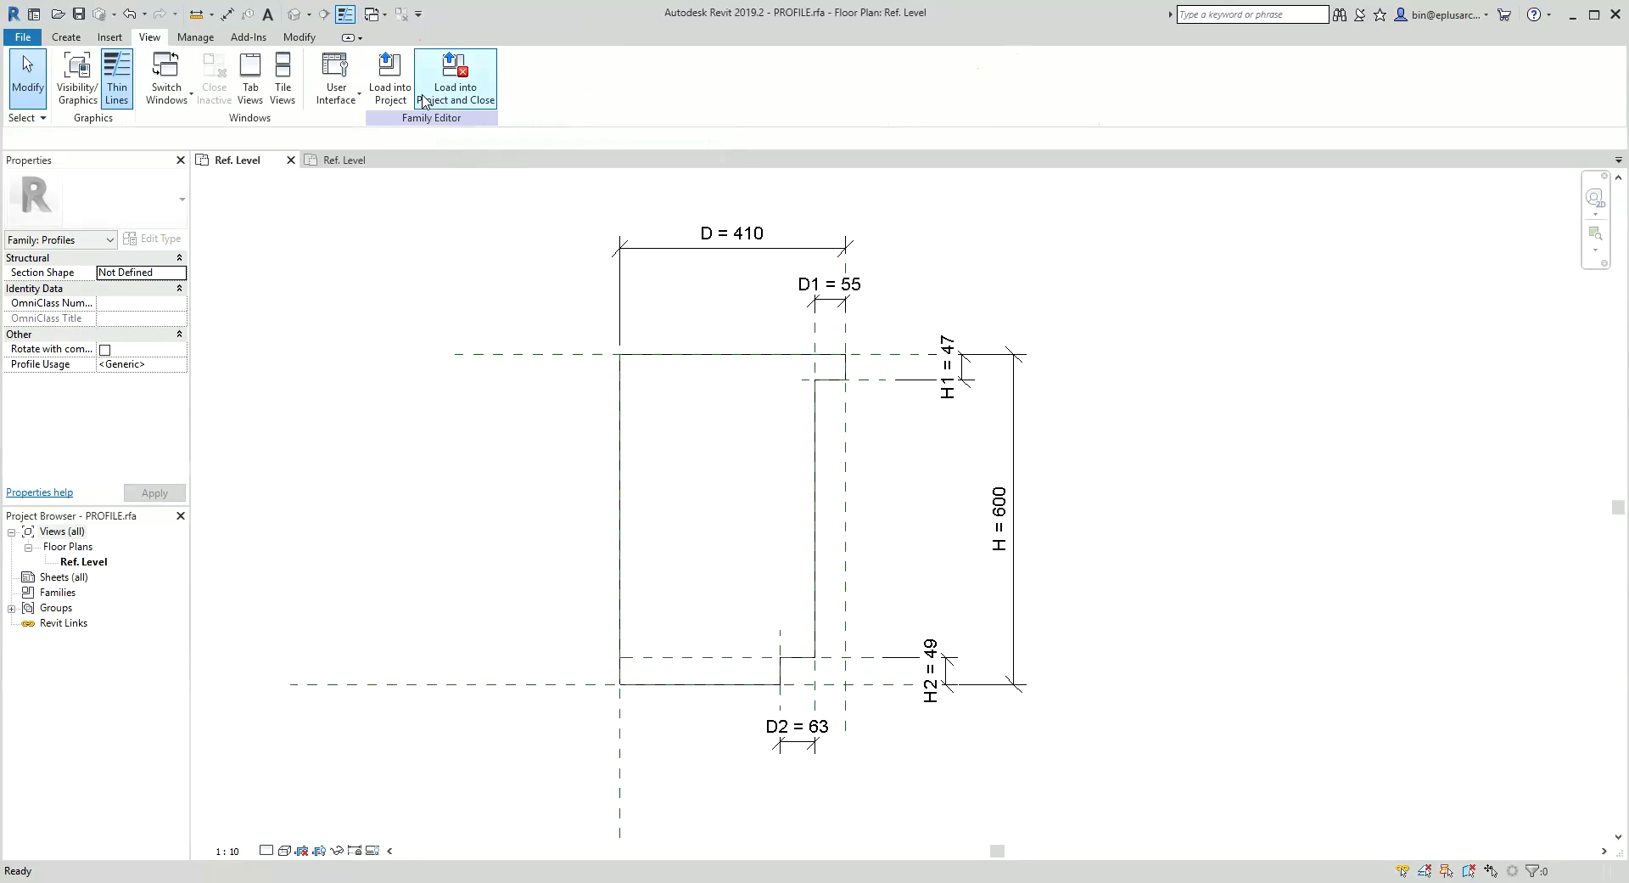
{"action": "left_click", "coordinate": [399, 80]}
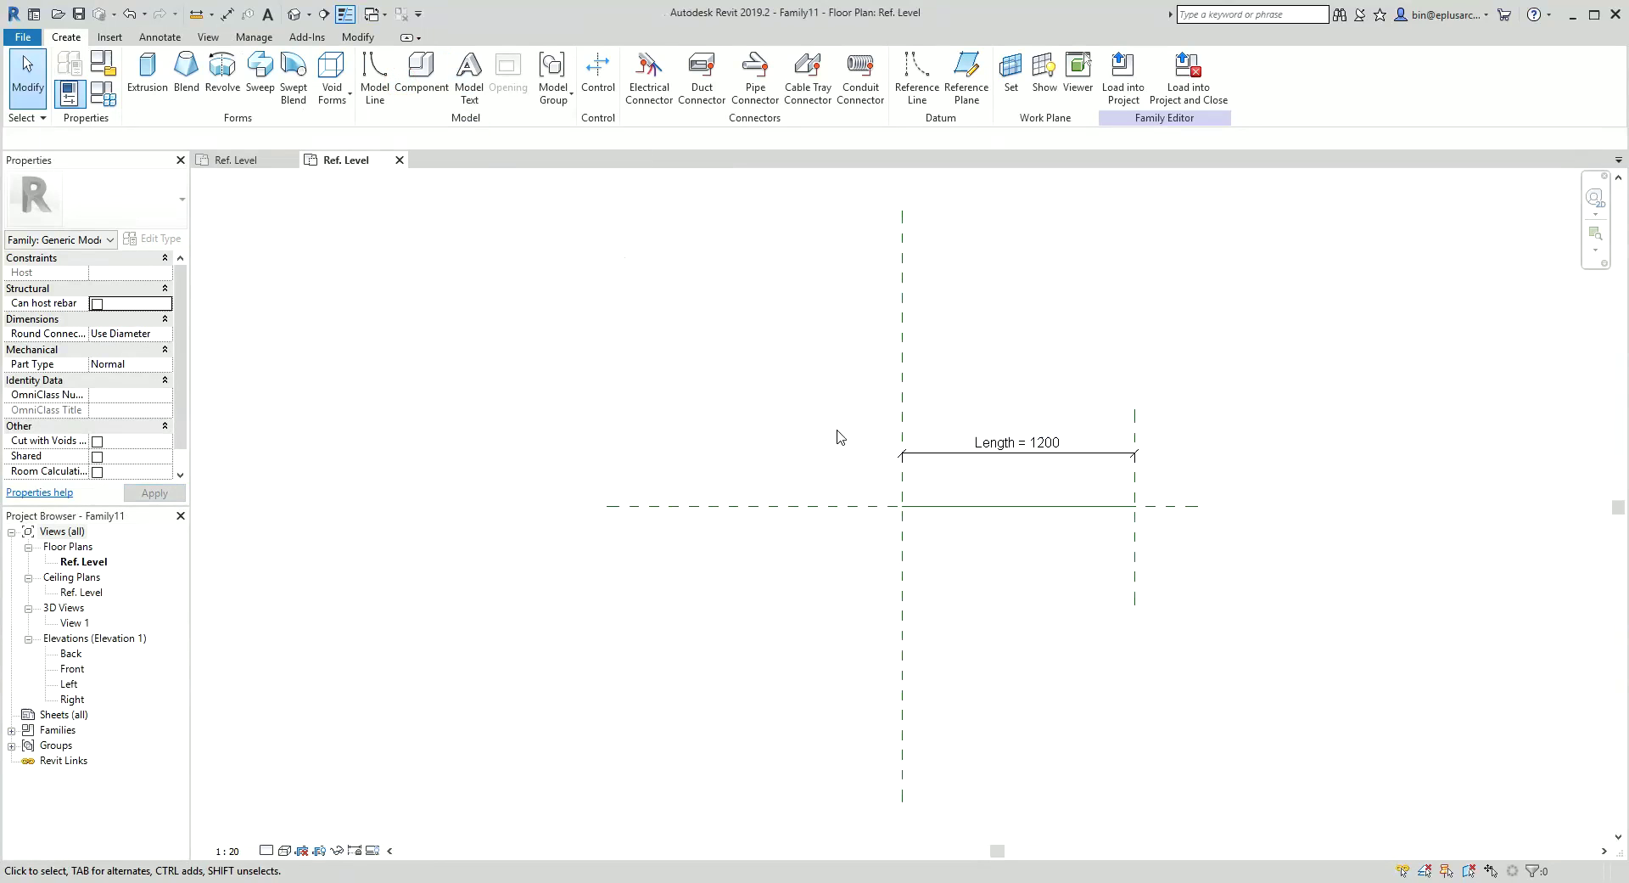
{"action": "middle_click_drag", "start_coordinate": [725, 384], "coordinate": [651, 382]}
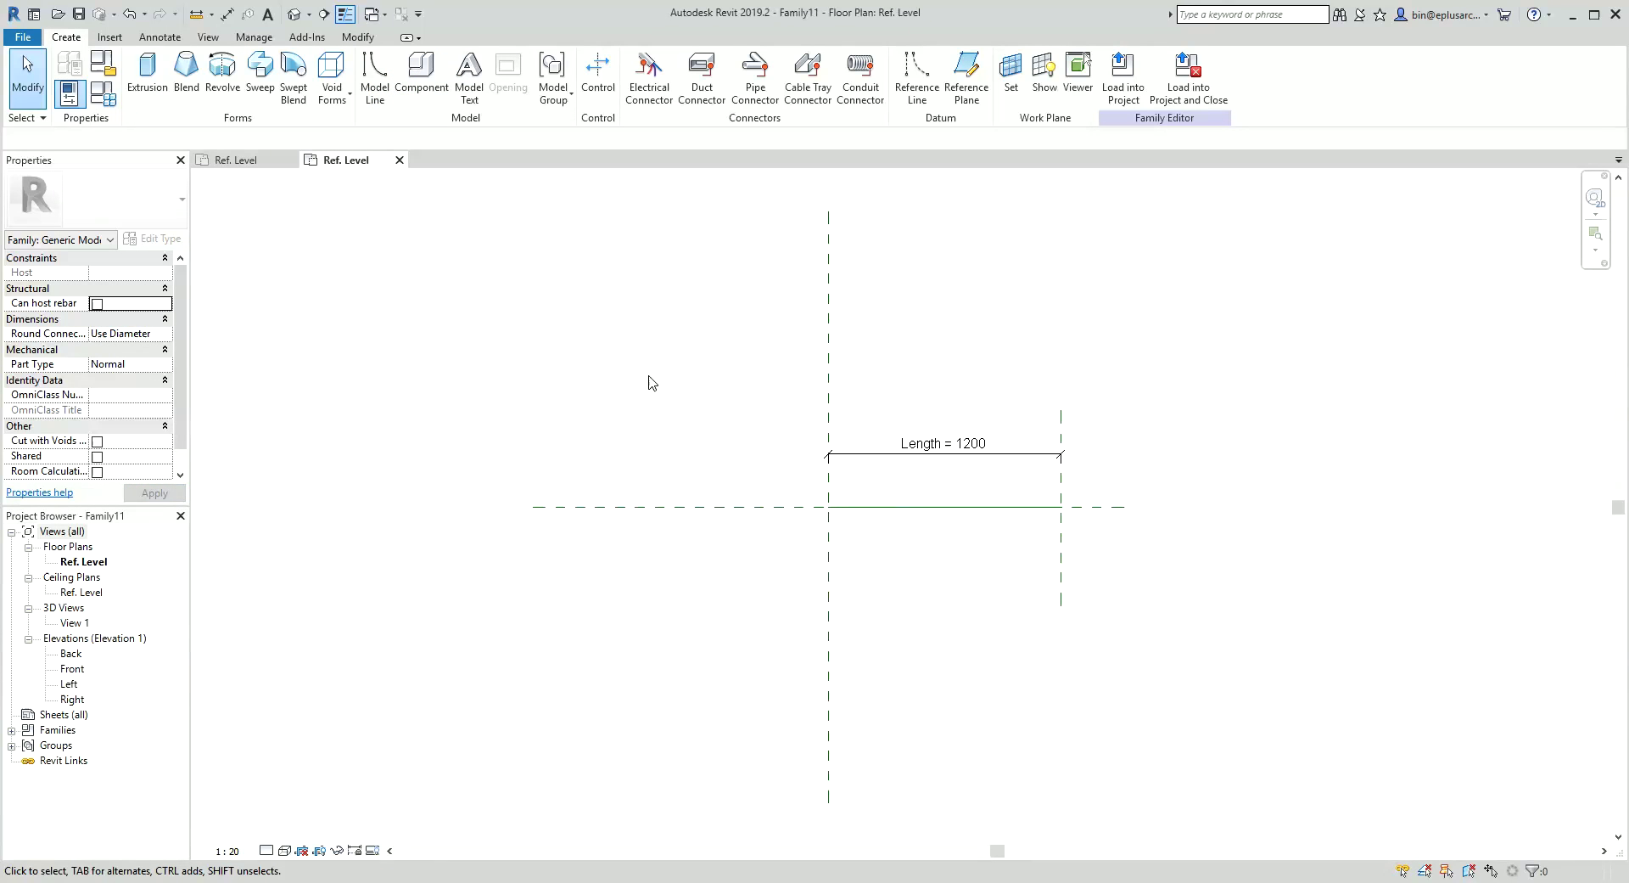
Start a sweep along the picked reference line path using PROFILE as its profile
{"action": "left_click", "coordinate": [259, 68]}
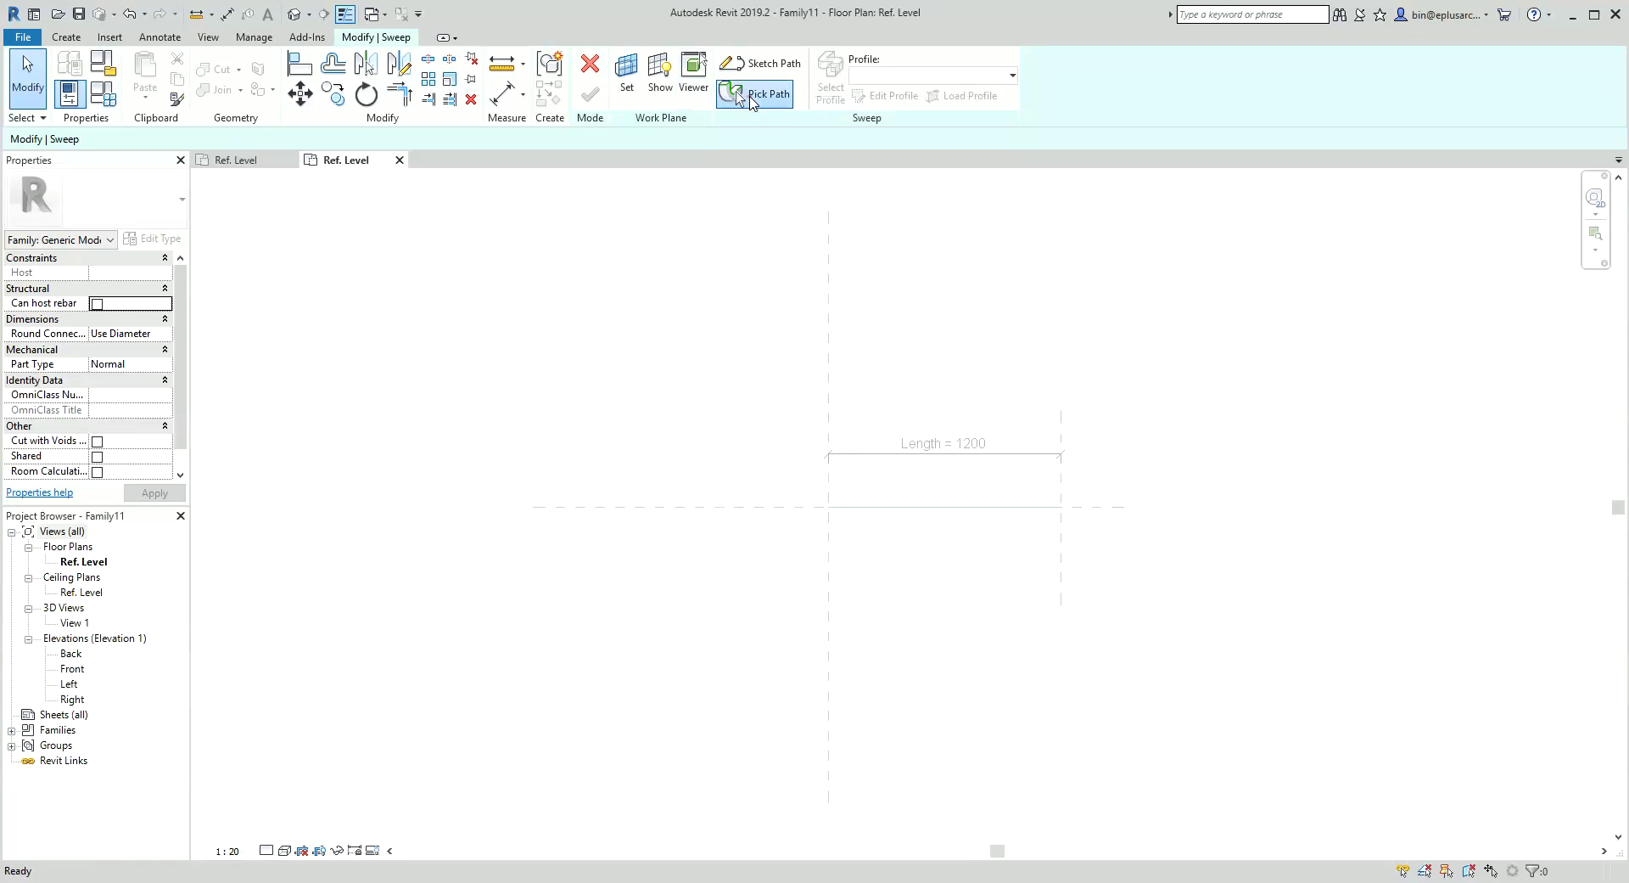
{"action": "left_click", "coordinate": [736, 90]}
{"action": "left_click", "coordinate": [989, 508]}
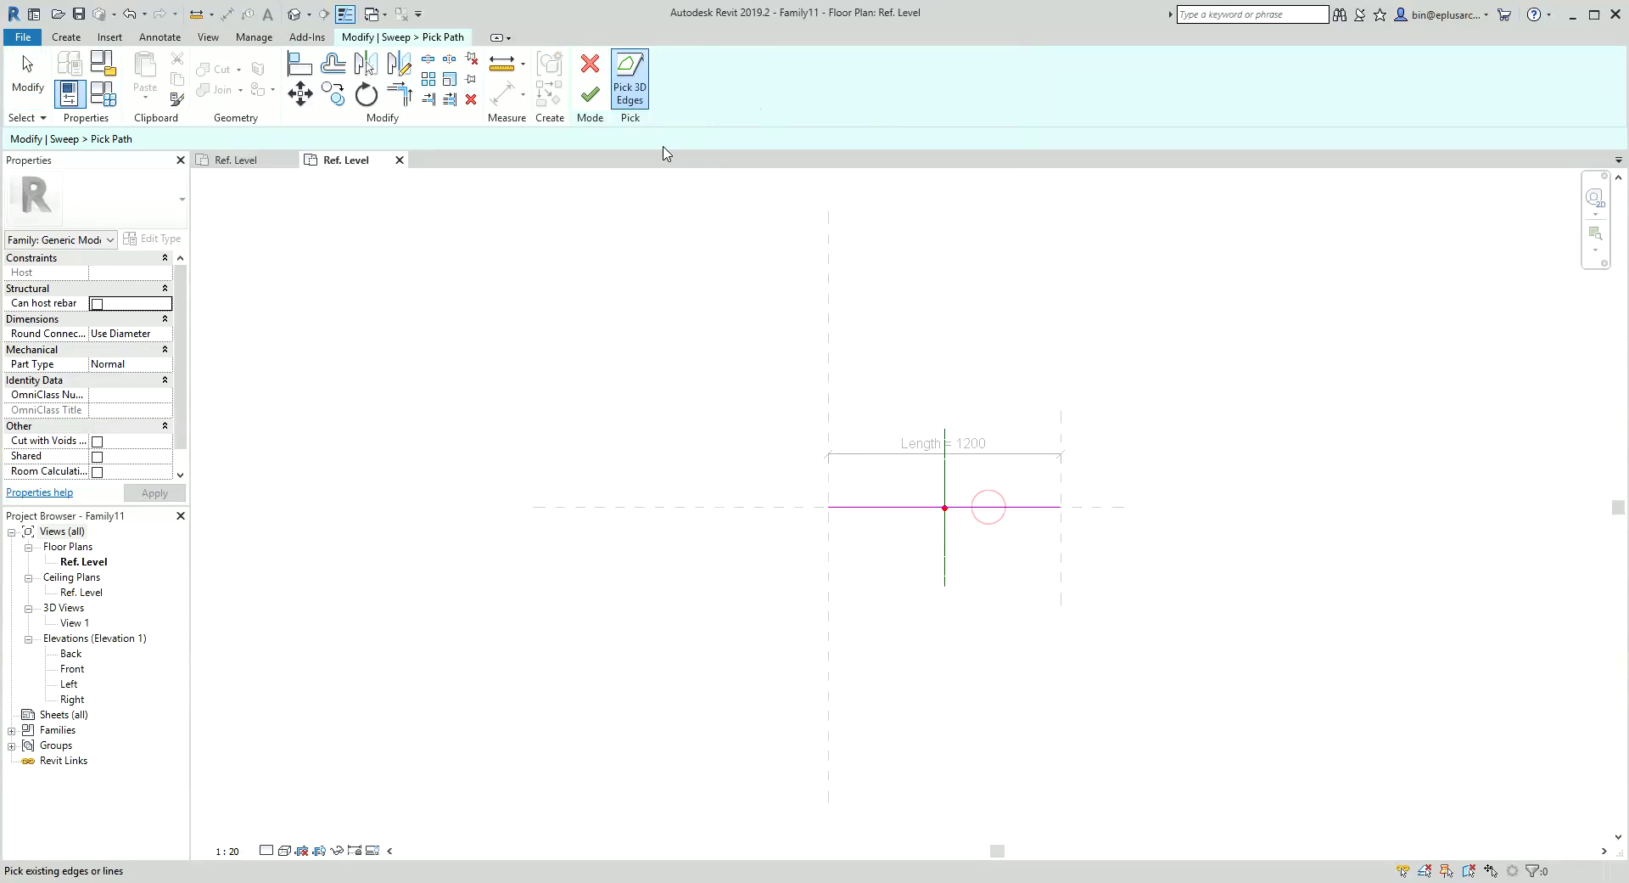
{"action": "left_click", "coordinate": [590, 93]}
{"action": "left_click", "coordinate": [908, 75]}
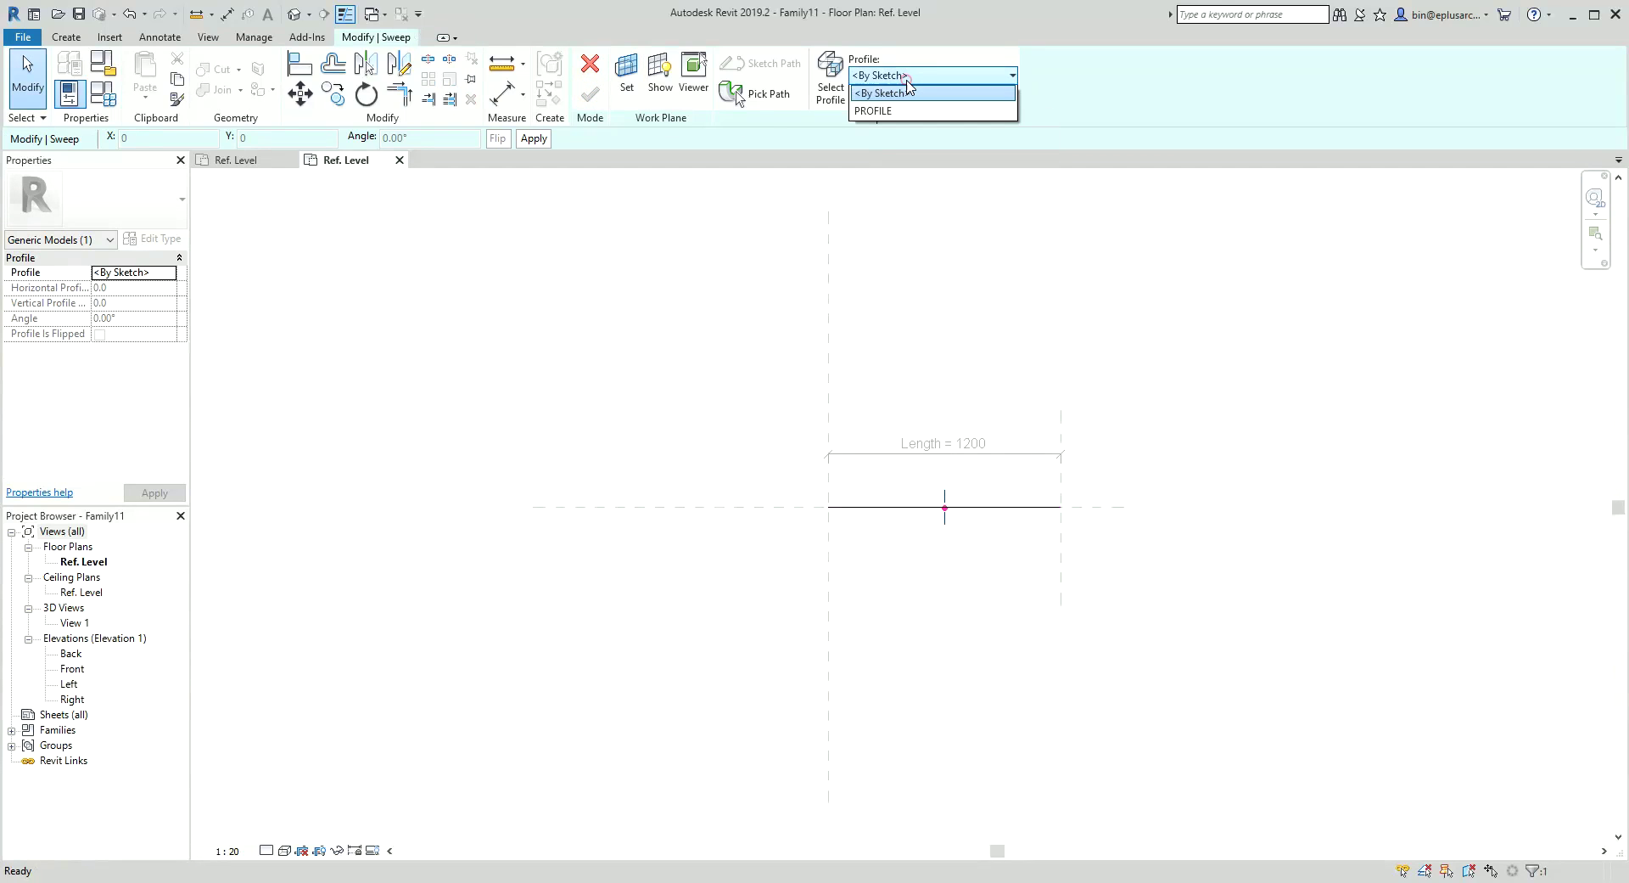
{"action": "left_click", "coordinate": [898, 114]}
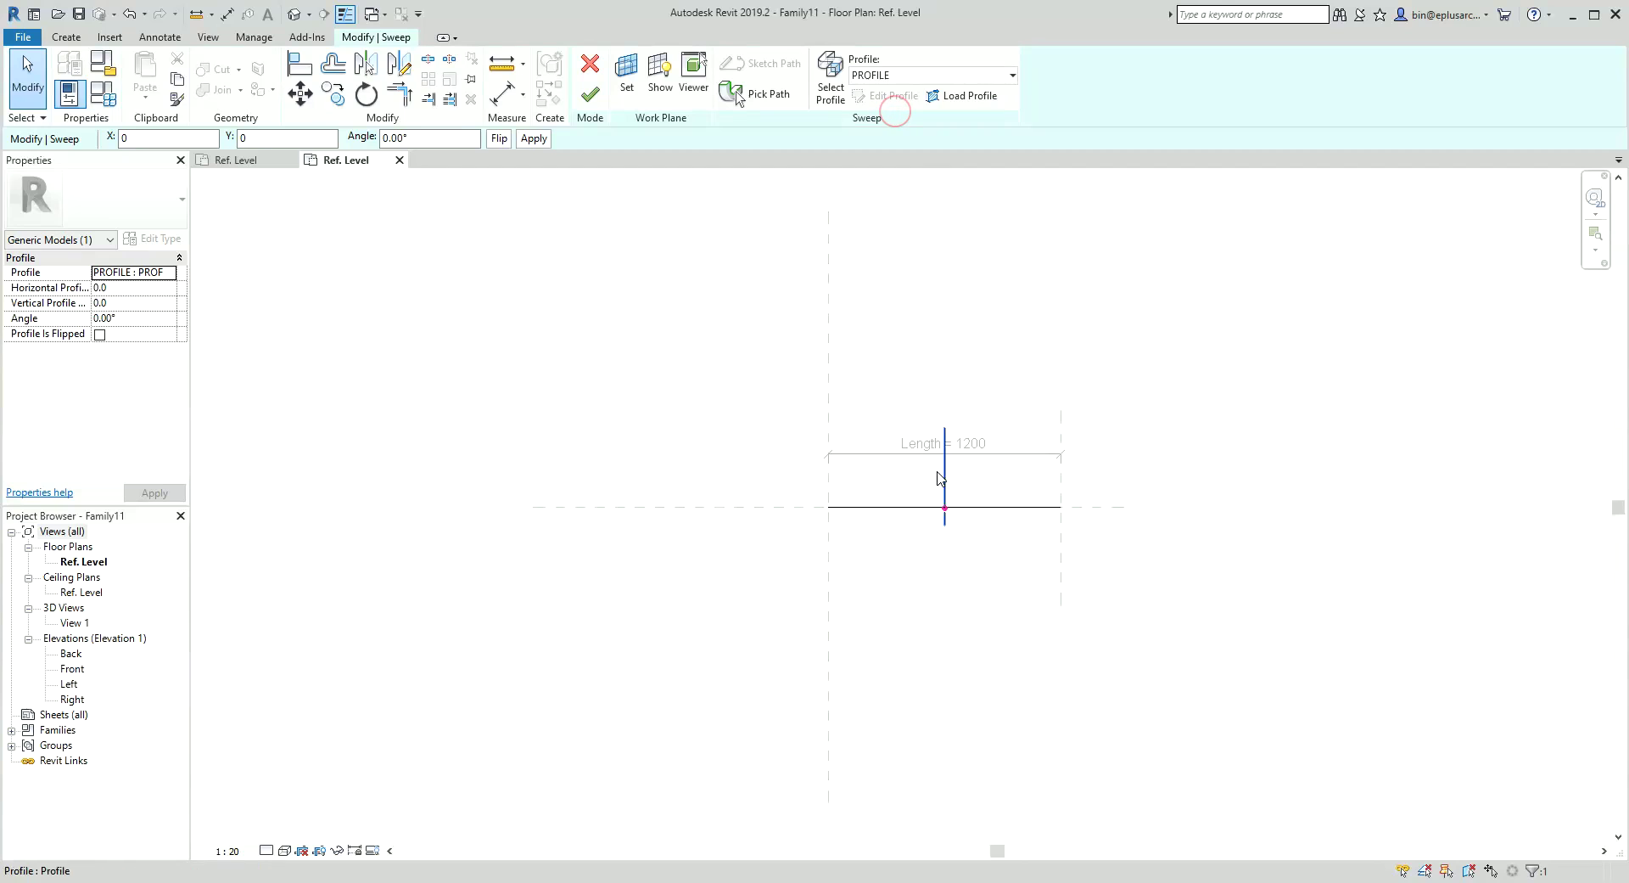
In 3D view, flip the PROFILE cross-section and finish the sweep into a solid
{"action": "left_click", "coordinate": [294, 18]}
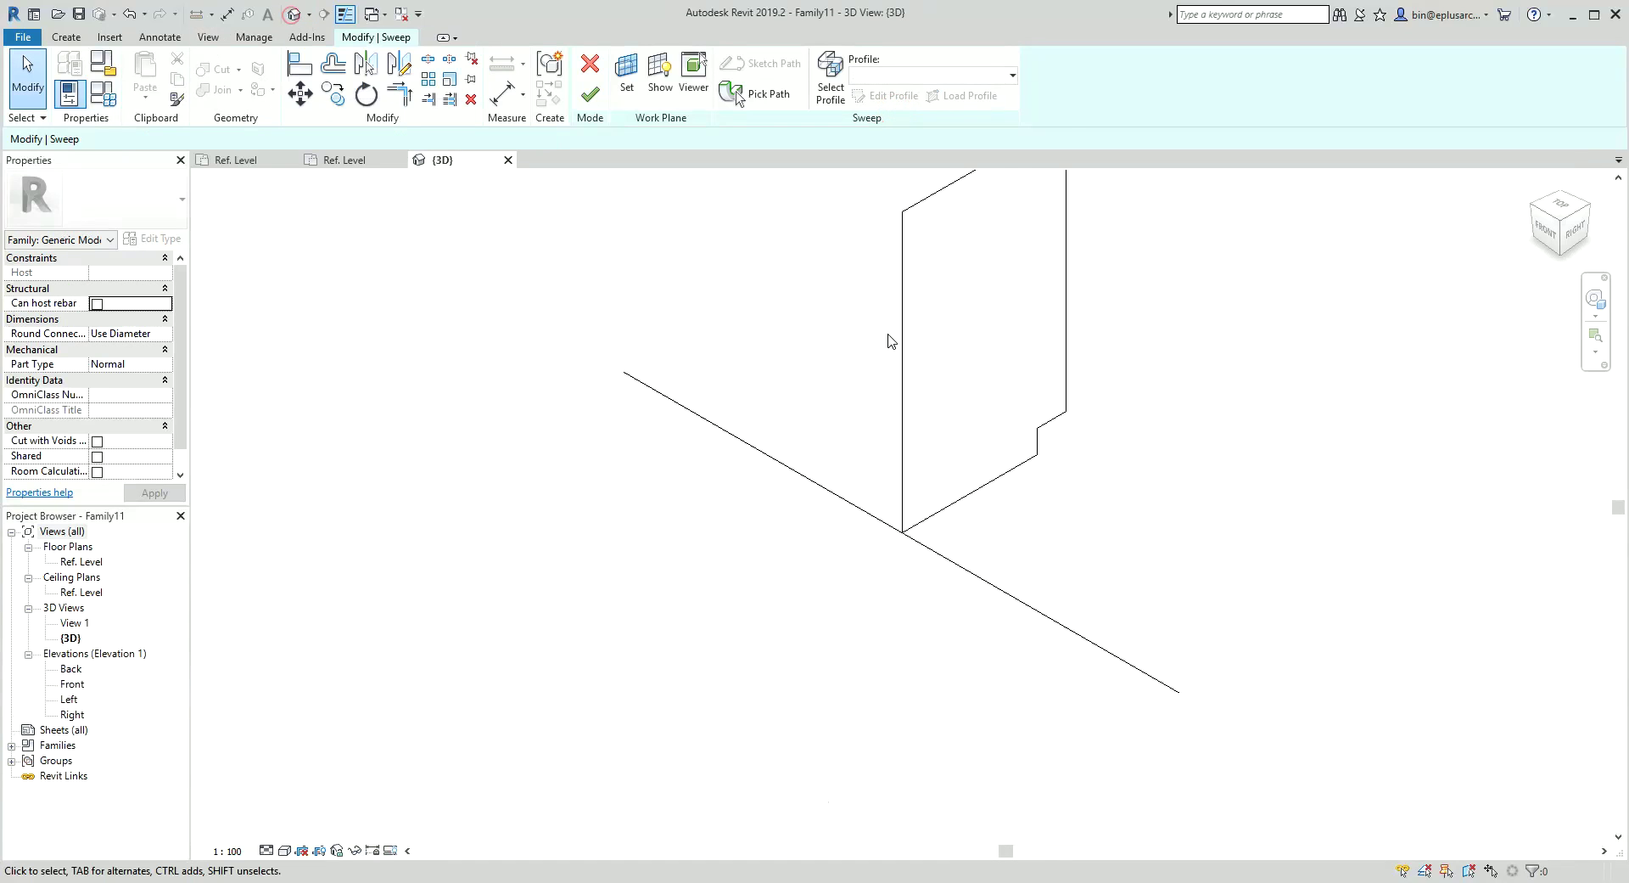
{"action": "mouse_move", "coordinate": [933, 475]}
{"action": "middle_mouse_down", "text": "shift"}
{"action": "mouse_move", "coordinate": [958, 488]}
{"action": "mouse_move", "coordinate": [883, 493]}
{"action": "middle_mouse_up", "text": "shift"}
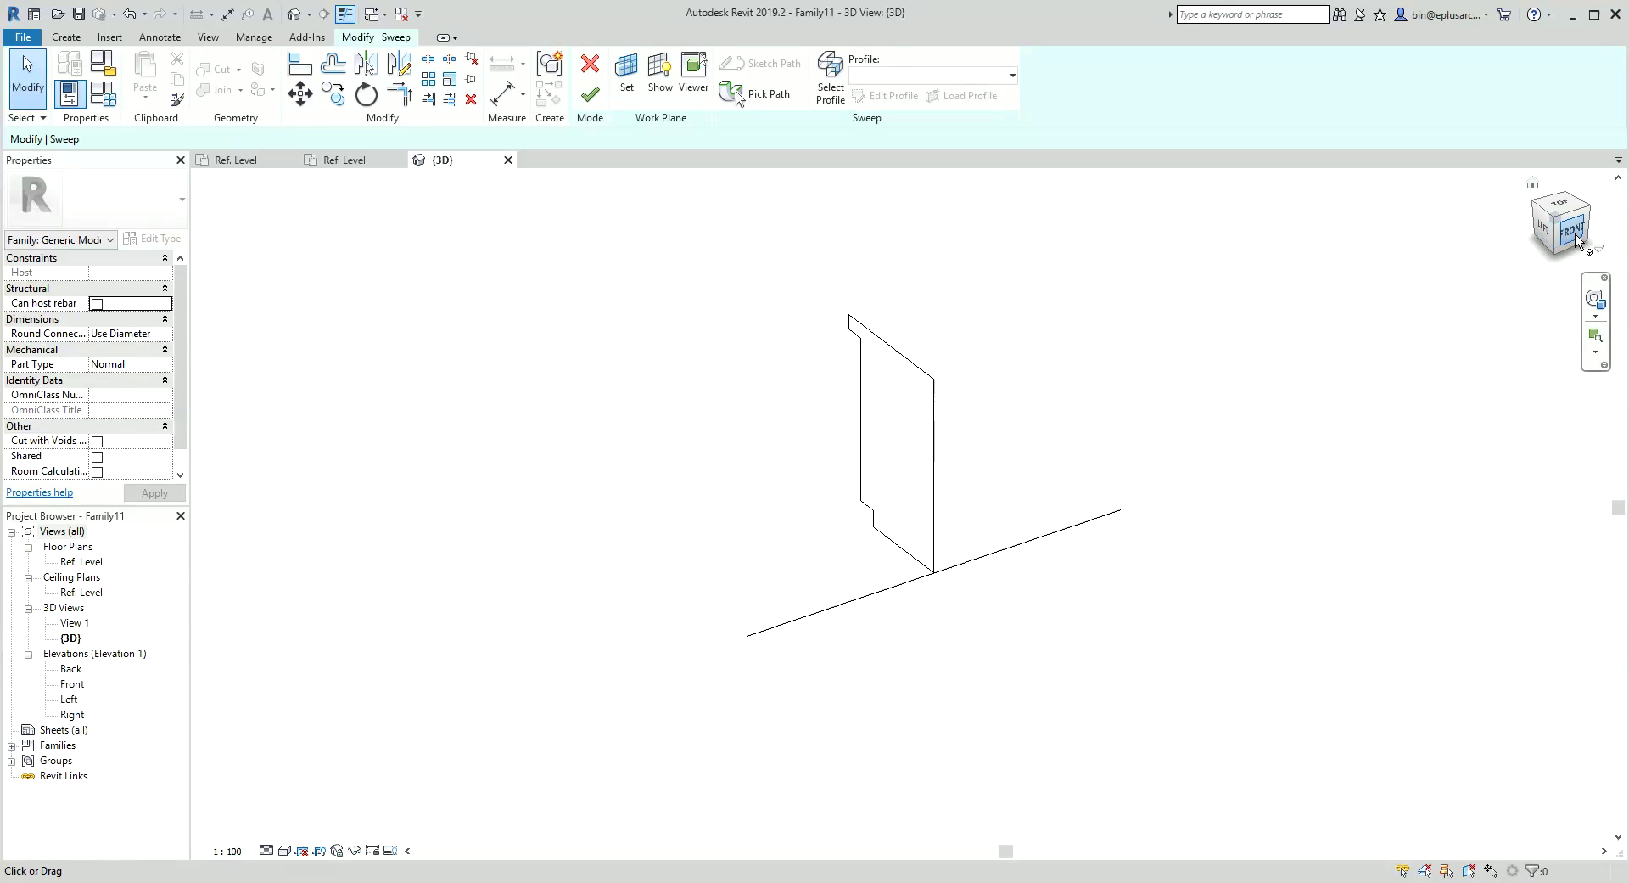
{"action": "mouse_move", "coordinate": [920, 476]}
{"action": "middle_mouse_down", "text": "shift"}
{"action": "mouse_move", "coordinate": [851, 476]}
{"action": "mouse_move", "coordinate": [931, 410]}
{"action": "middle_mouse_up", "text": "shift"}
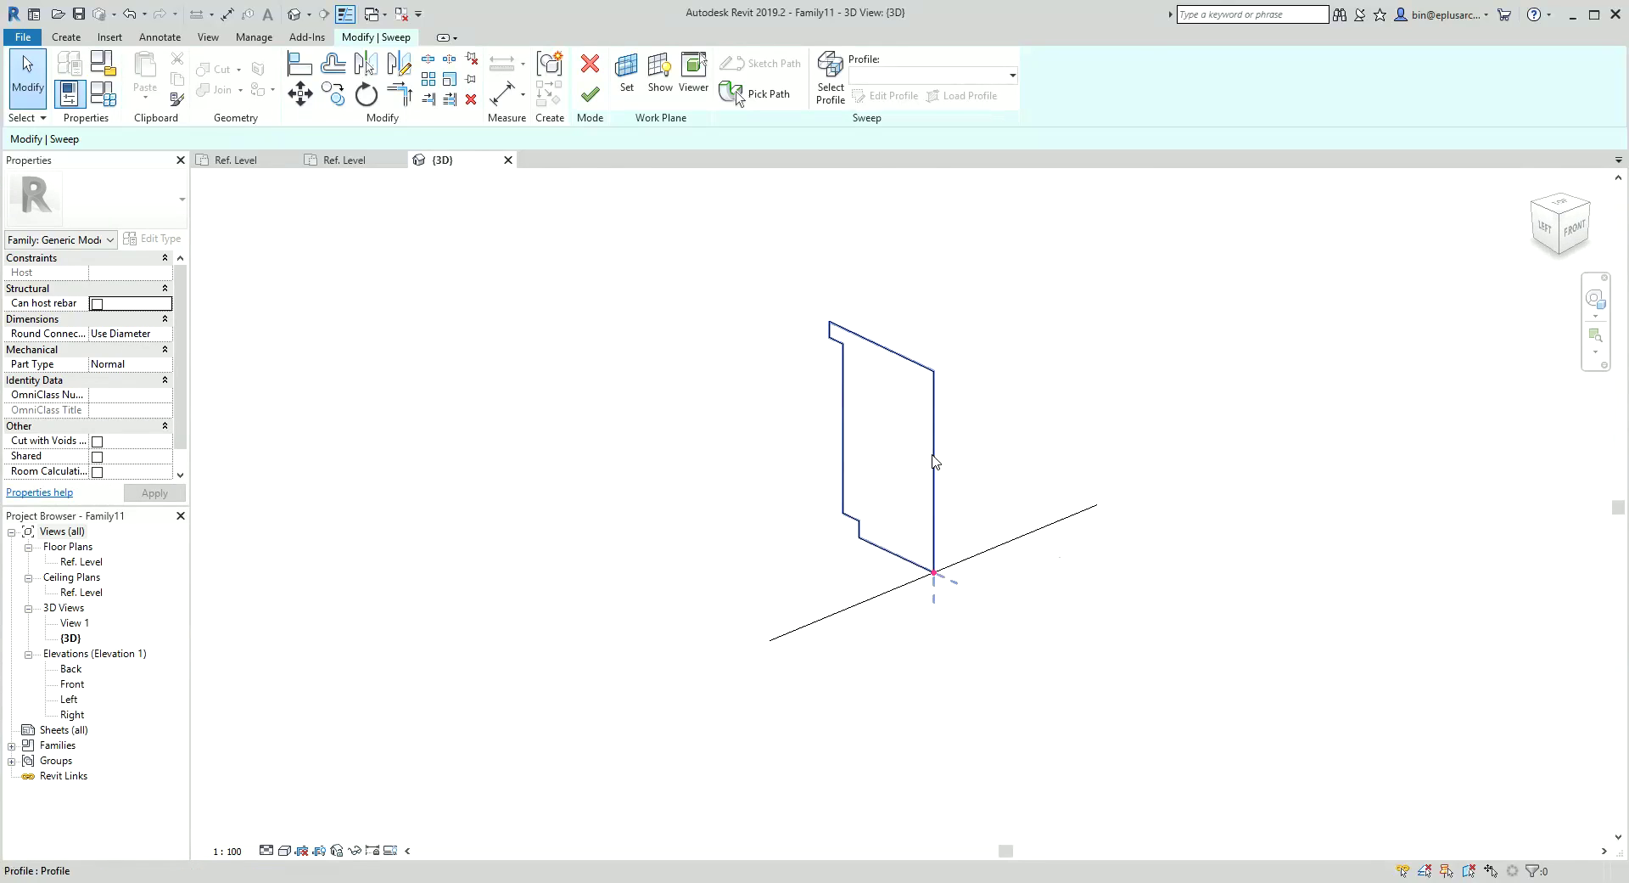
{"action": "left_click", "coordinate": [930, 410]}
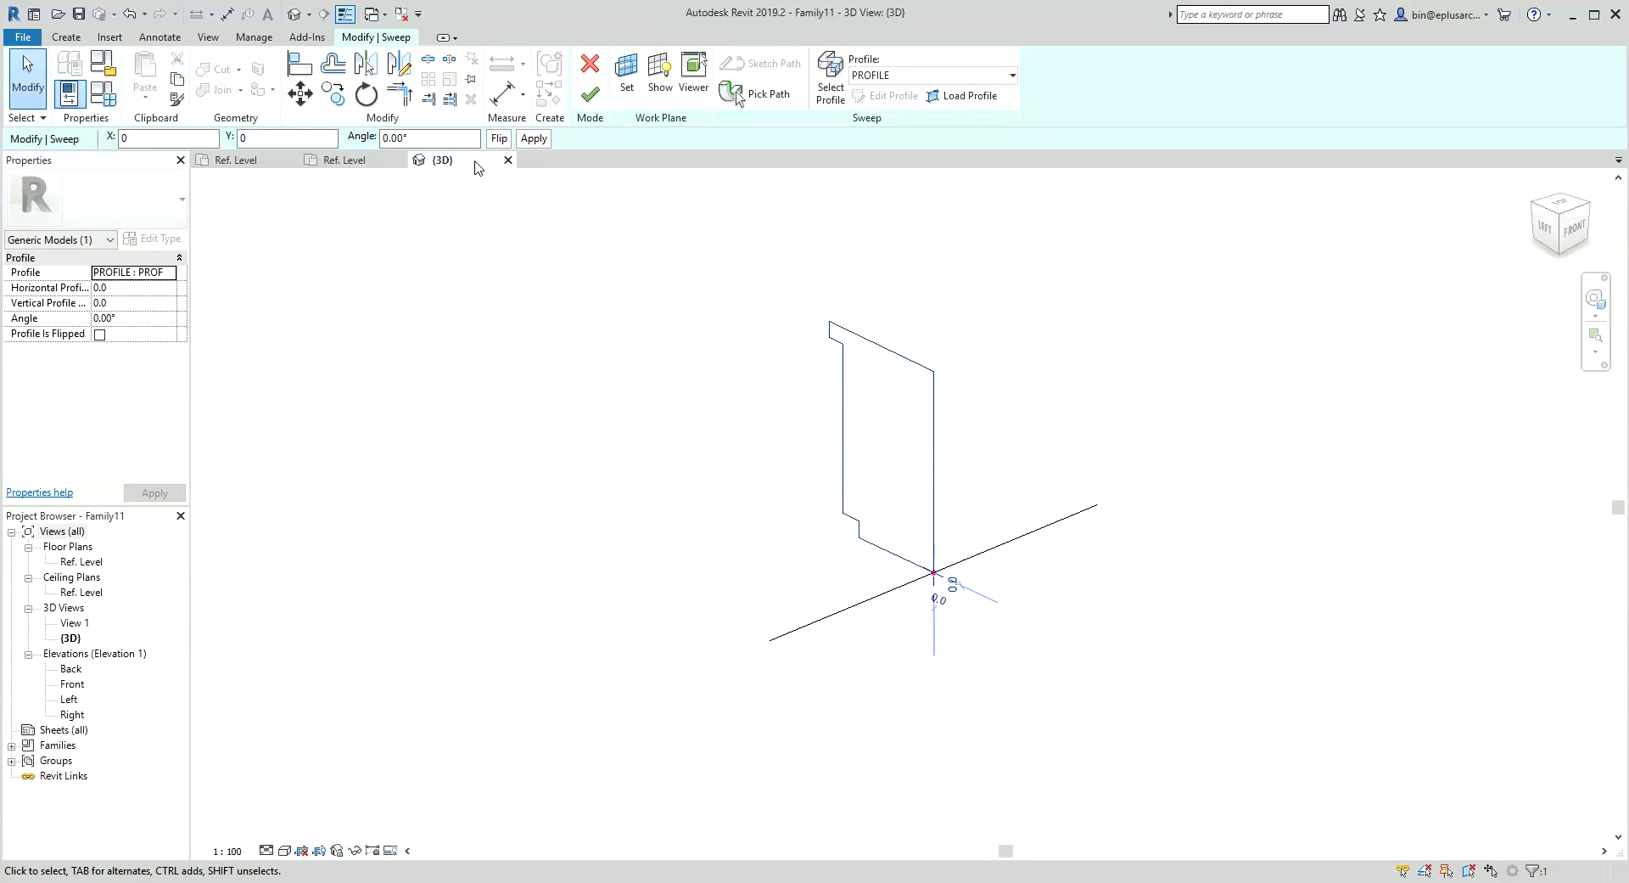
{"action": "left_click", "coordinate": [497, 139]}
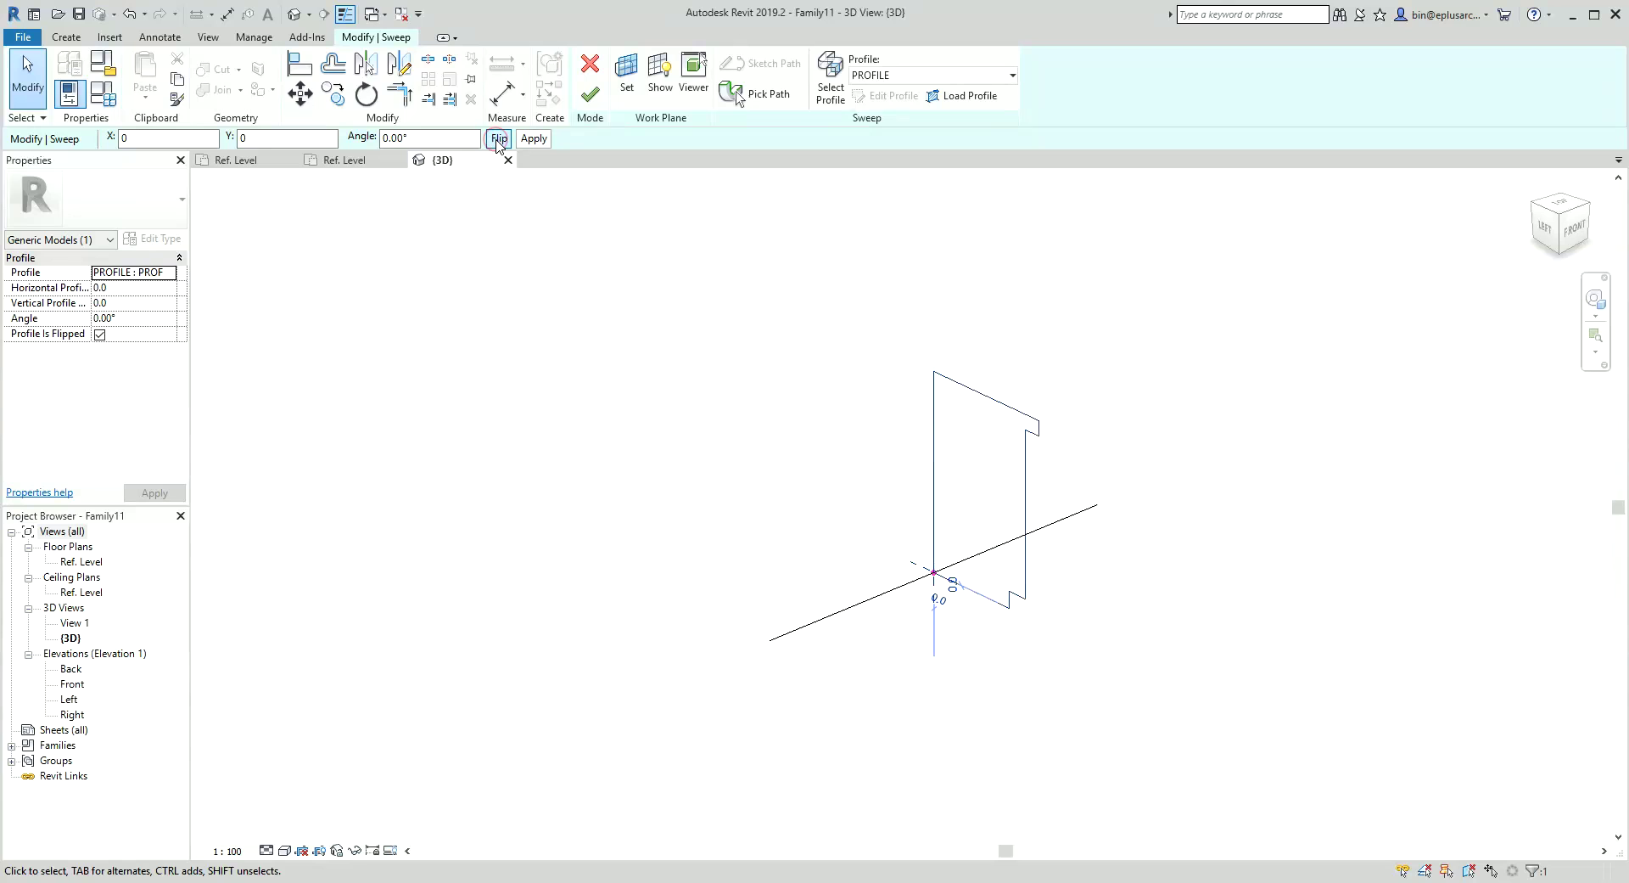
{"action": "middle_click_drag", "start_coordinate": [821, 512], "coordinate": [942, 535], "text": "shift"}
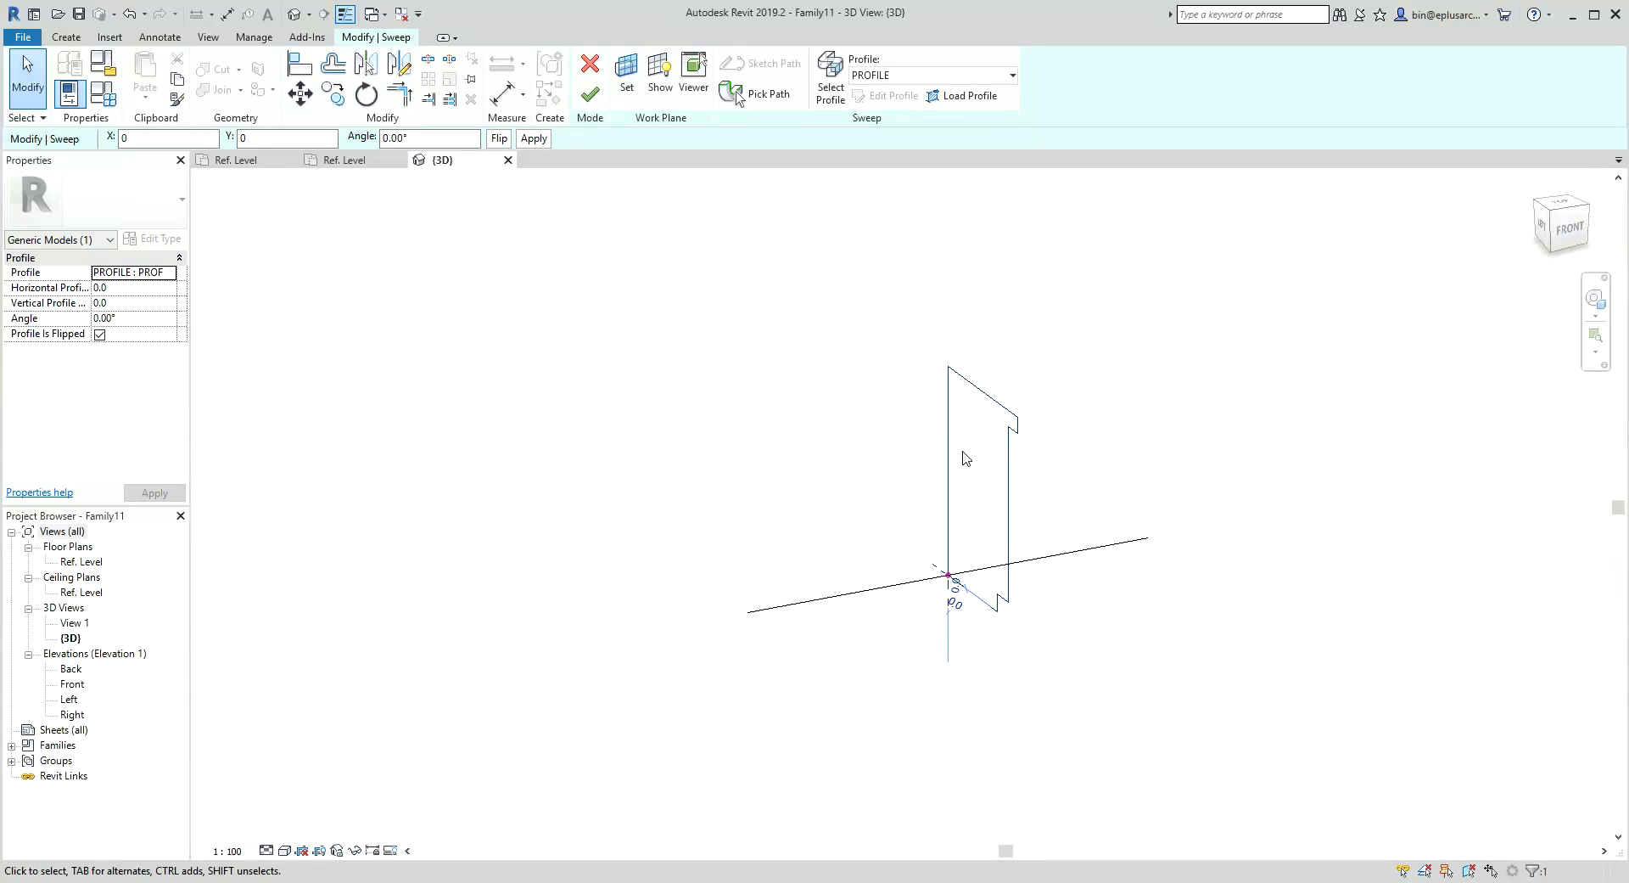
{"action": "left_click", "coordinate": [591, 94]}
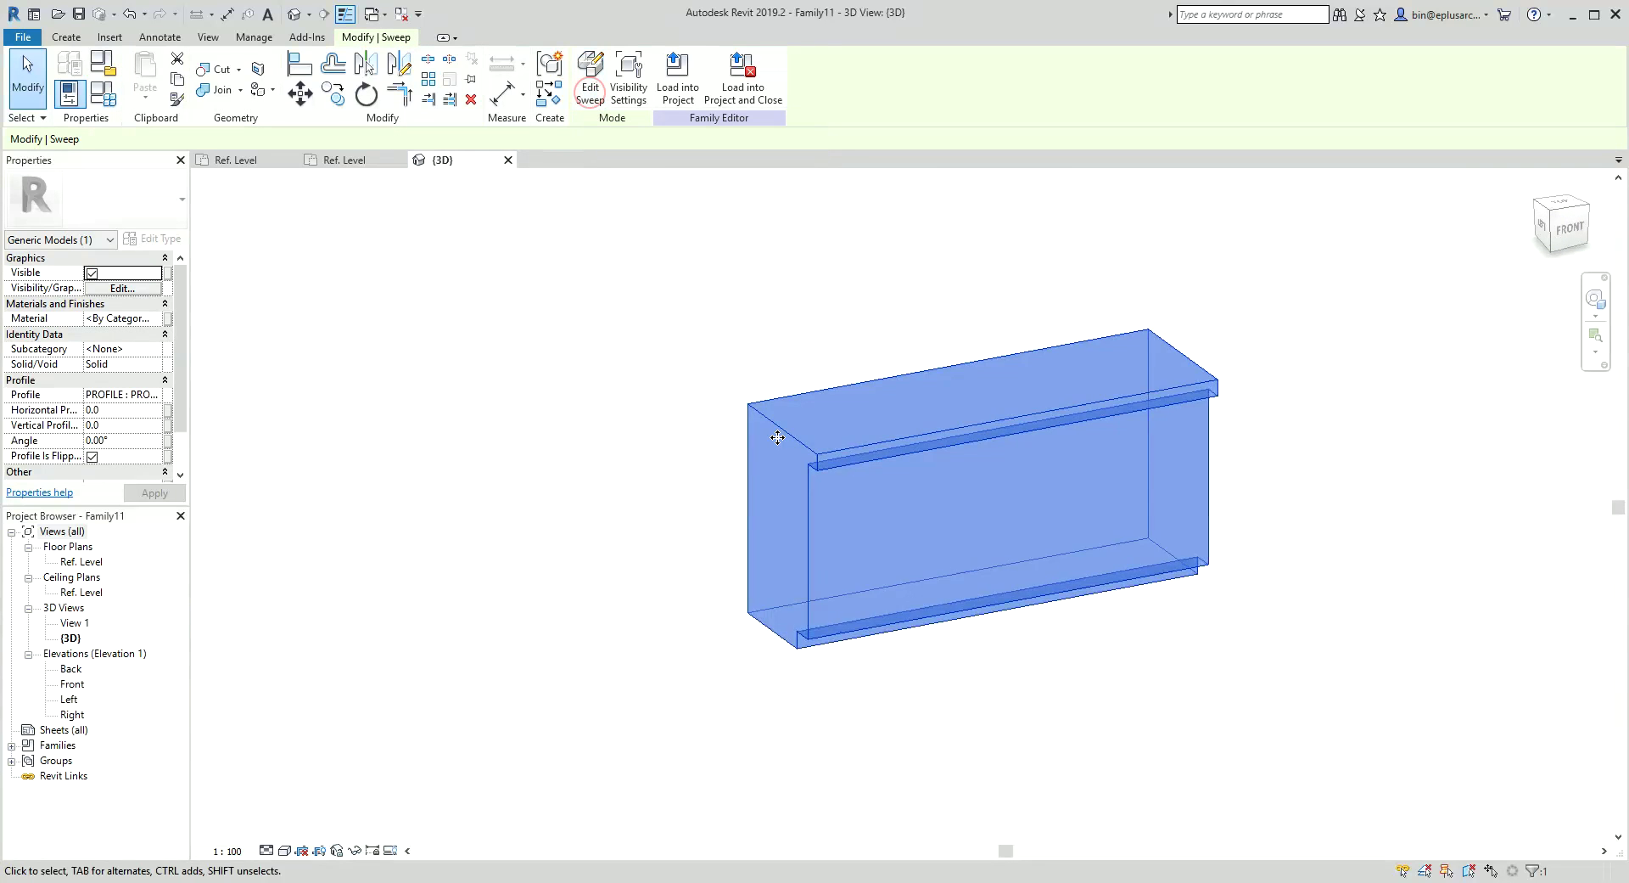
{"action": "mouse_move", "coordinate": [691, 475]}
{"action": "middle_mouse_down", "text": "shift"}
{"action": "mouse_move", "coordinate": [708, 484]}
{"action": "mouse_move", "coordinate": [586, 484]}
{"action": "mouse_move", "coordinate": [1091, 462]}
{"action": "mouse_move", "coordinate": [760, 465]}
{"action": "mouse_move", "coordinate": [741, 493]}
{"action": "middle_mouse_up", "text": "shift"}
{"action": "scroll", "coordinate": [740, 493], "scroll_direction": "down", "scroll_amount": 2}
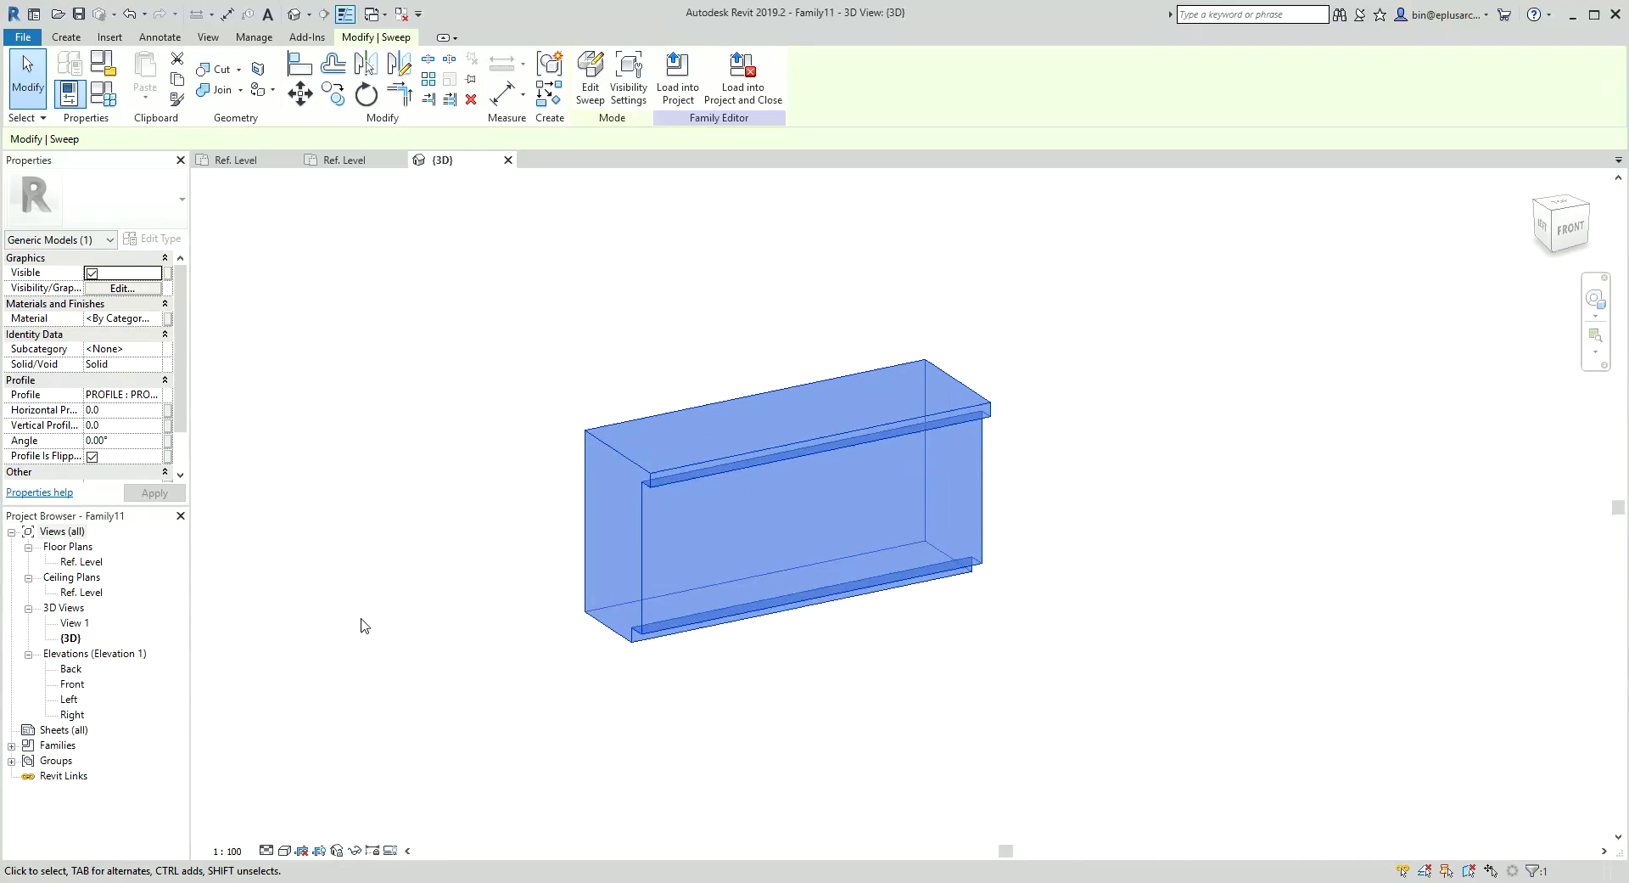
{"action": "left_click", "coordinate": [50, 747]}
{"action": "left_click", "coordinate": [11, 745]}
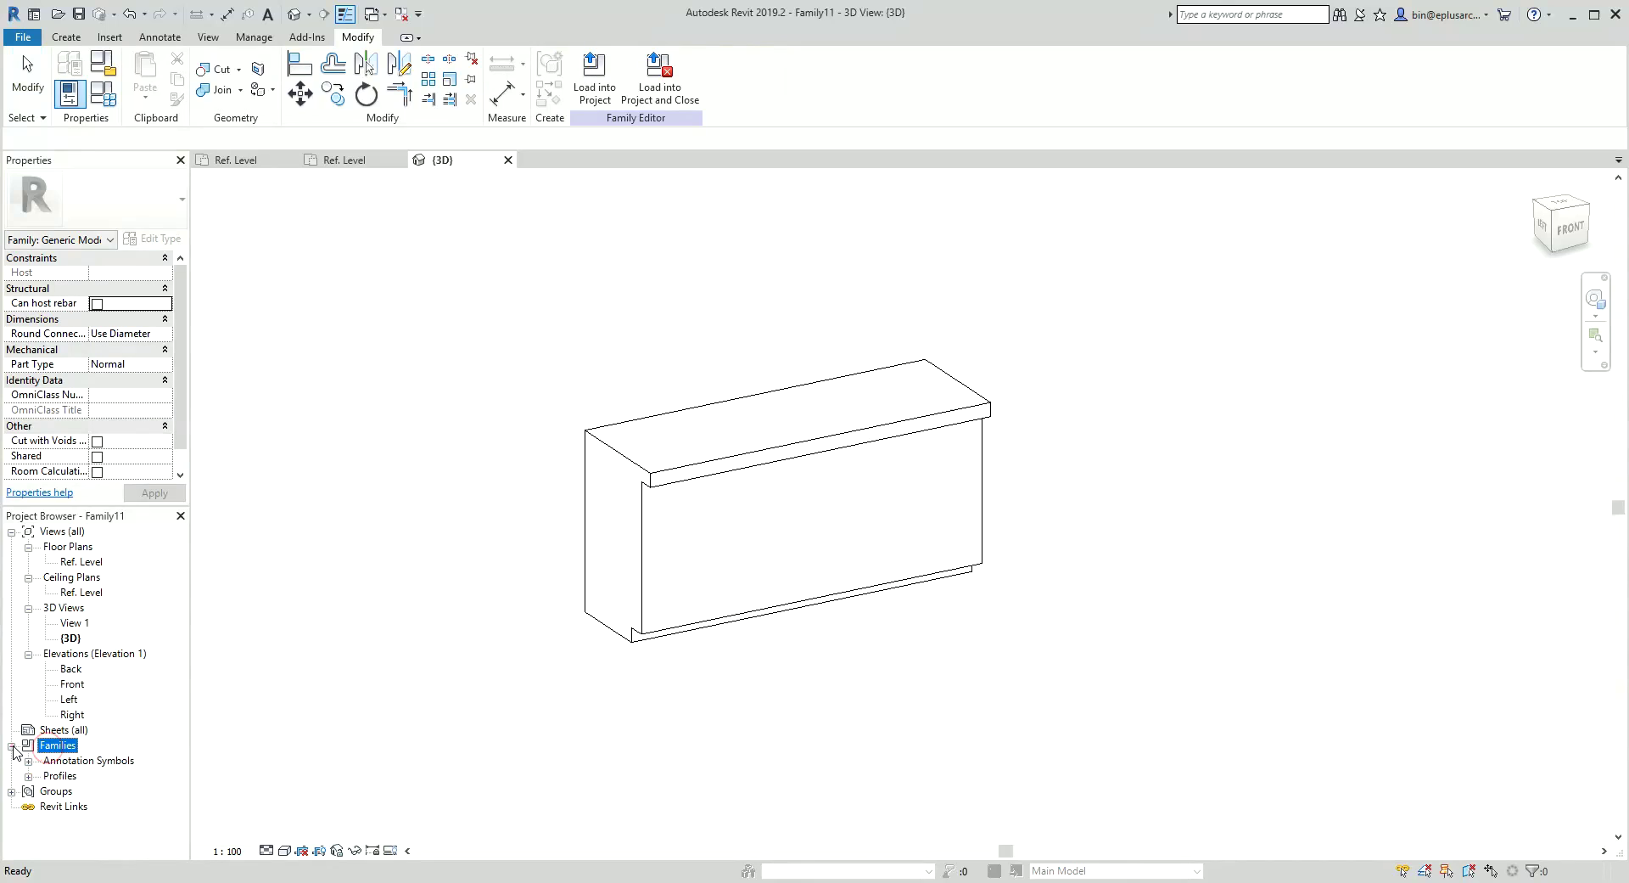
{"action": "left_click", "coordinate": [59, 776]}
{"action": "left_click", "coordinate": [28, 777]}
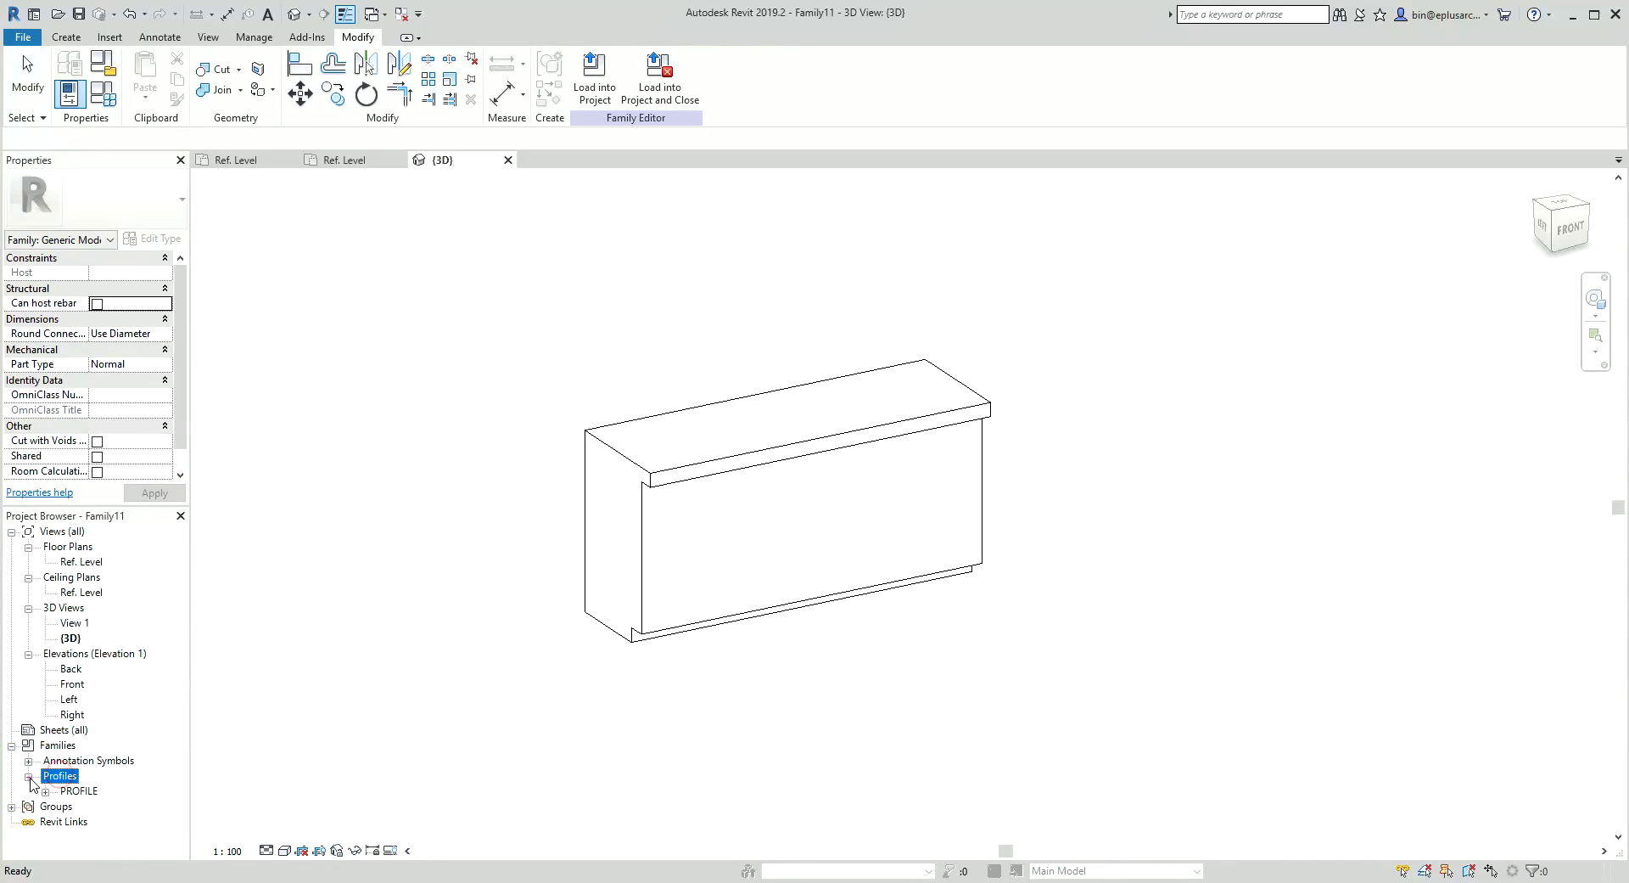
{"action": "left_click", "coordinate": [75, 790]}
{"action": "left_click", "coordinate": [45, 791]}
{"action": "double_click", "coordinate": [95, 806]}
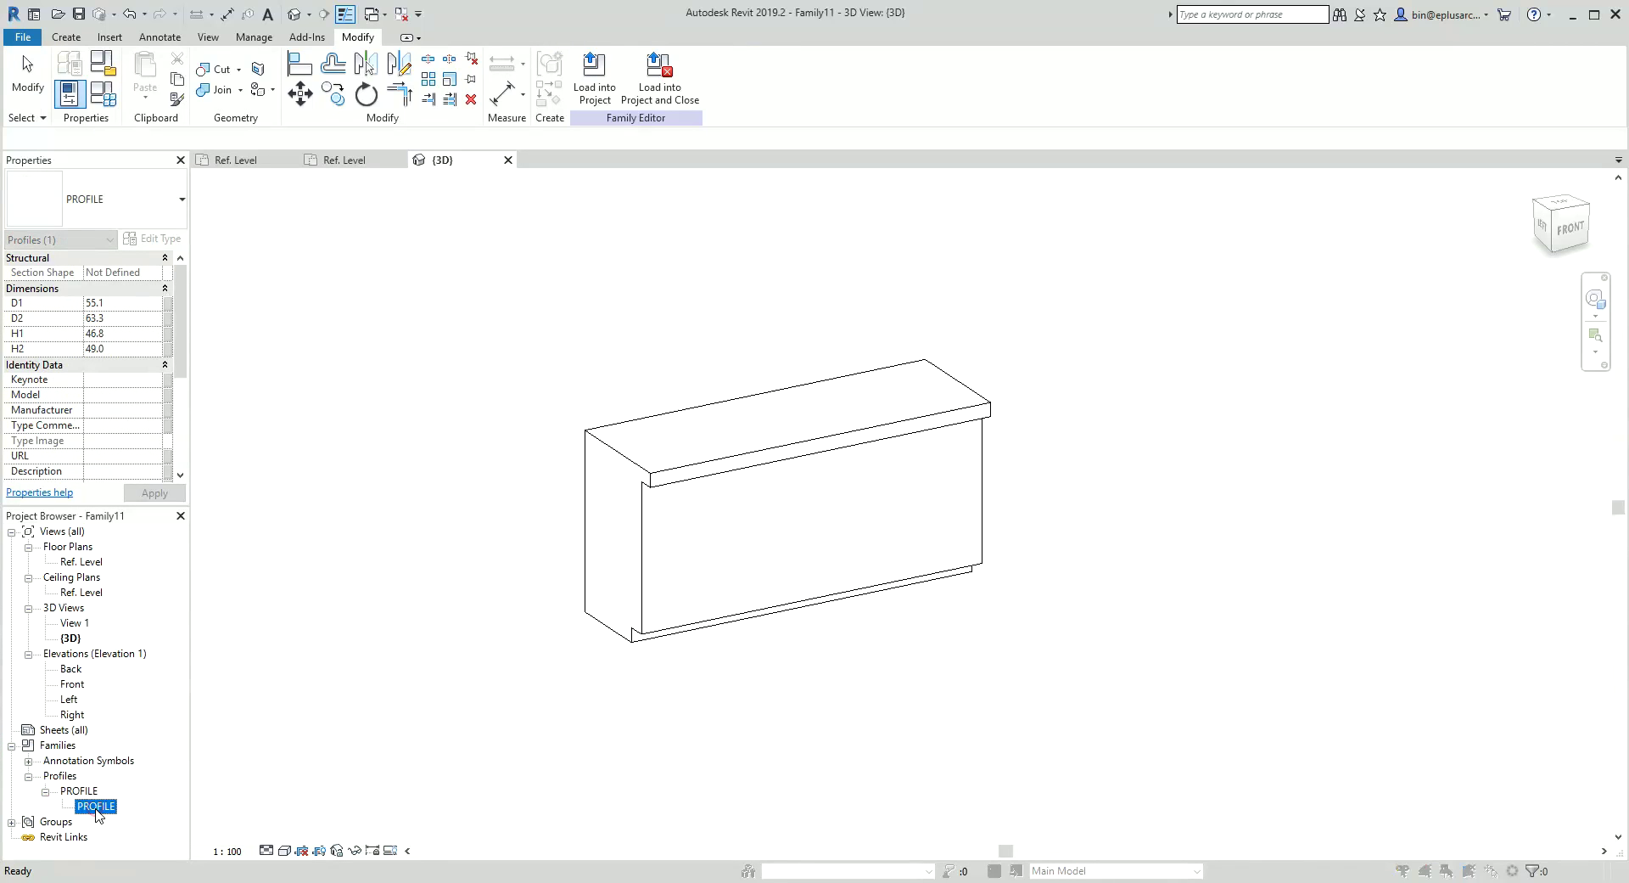
{"action": "mouse_move", "coordinate": [628, 185]}
{"action": "left_mouse_down"}
{"action": "mouse_move", "coordinate": [1151, 181]}
{"action": "mouse_move", "coordinate": [1405, 147]}
{"action": "left_mouse_up"}
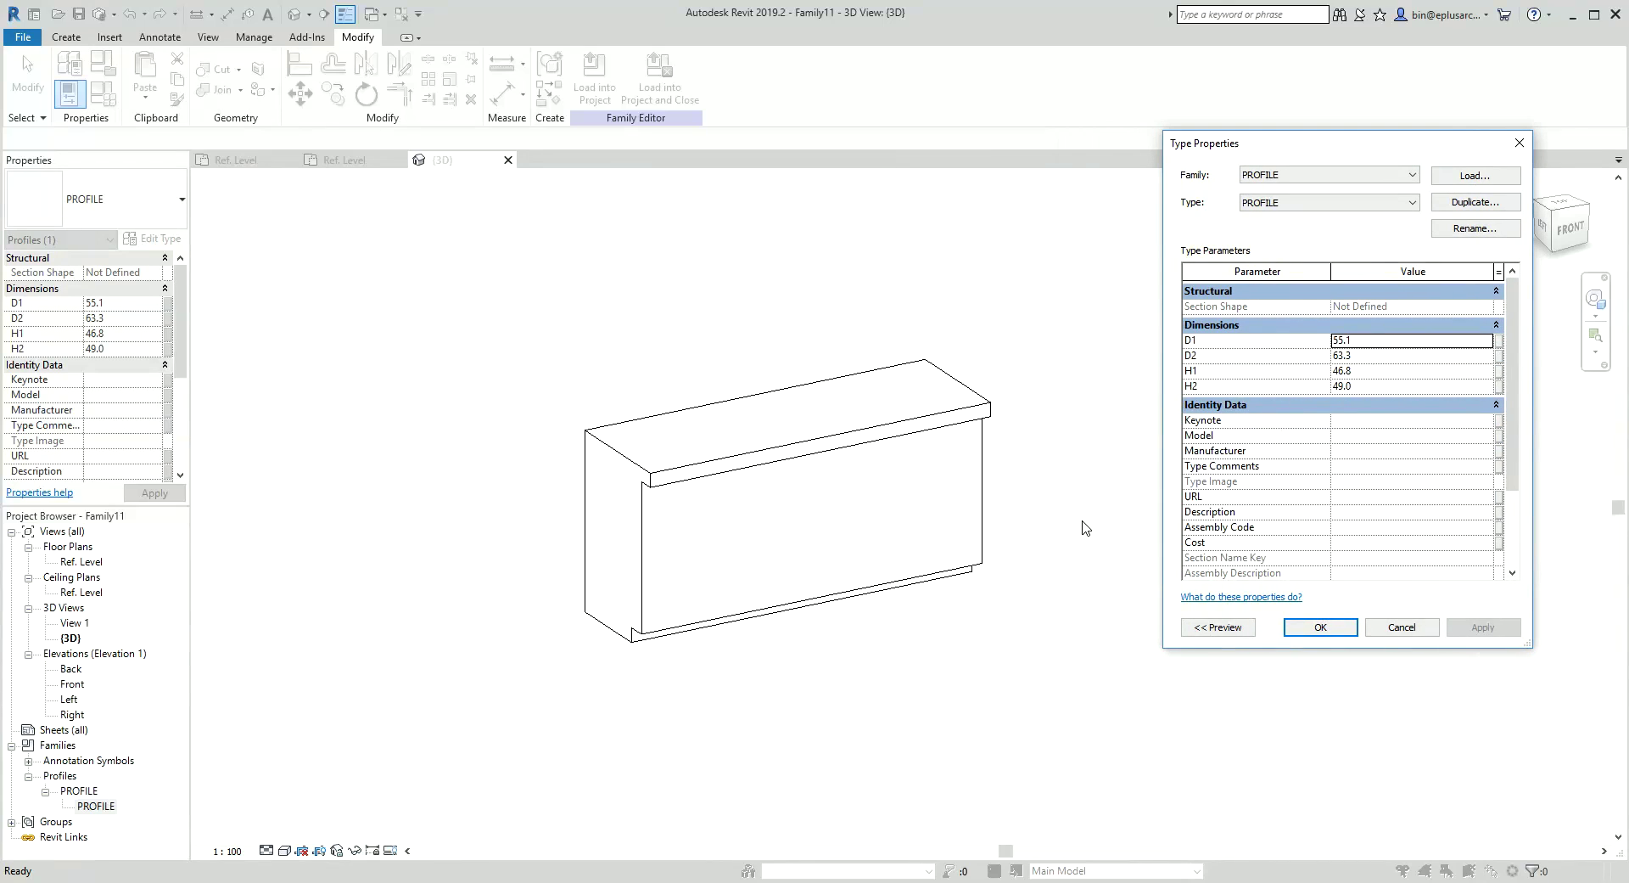
{"action": "scroll", "coordinate": [1515, 369], "scroll_direction": "down", "scroll_amount": 2}
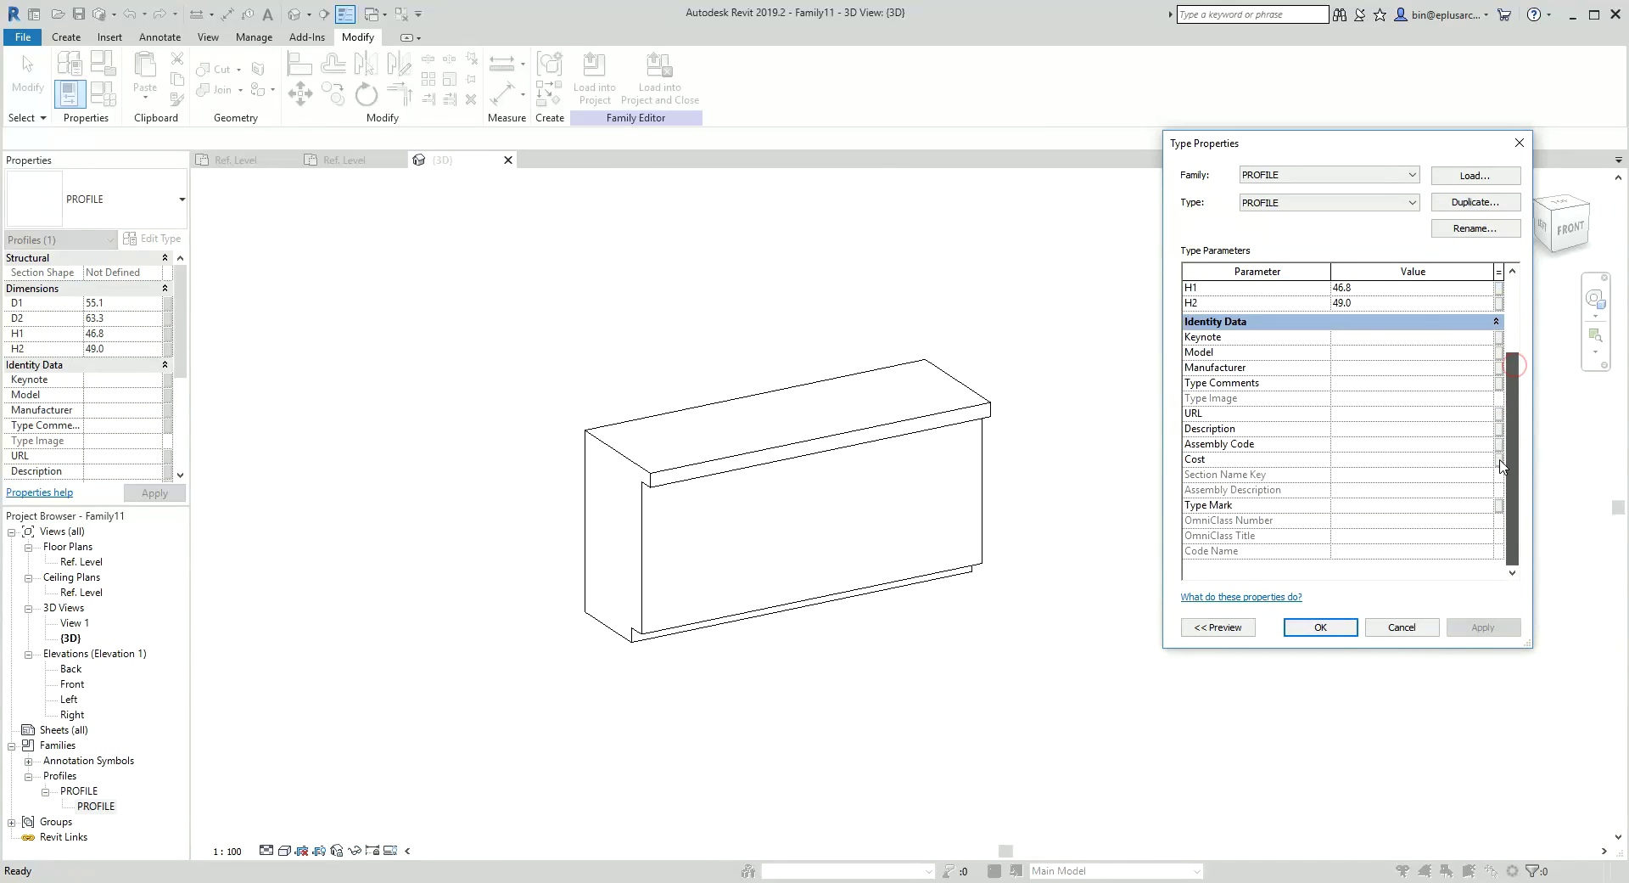
{"action": "scroll", "coordinate": [1519, 365], "scroll_direction": "up", "scroll_amount": 3}
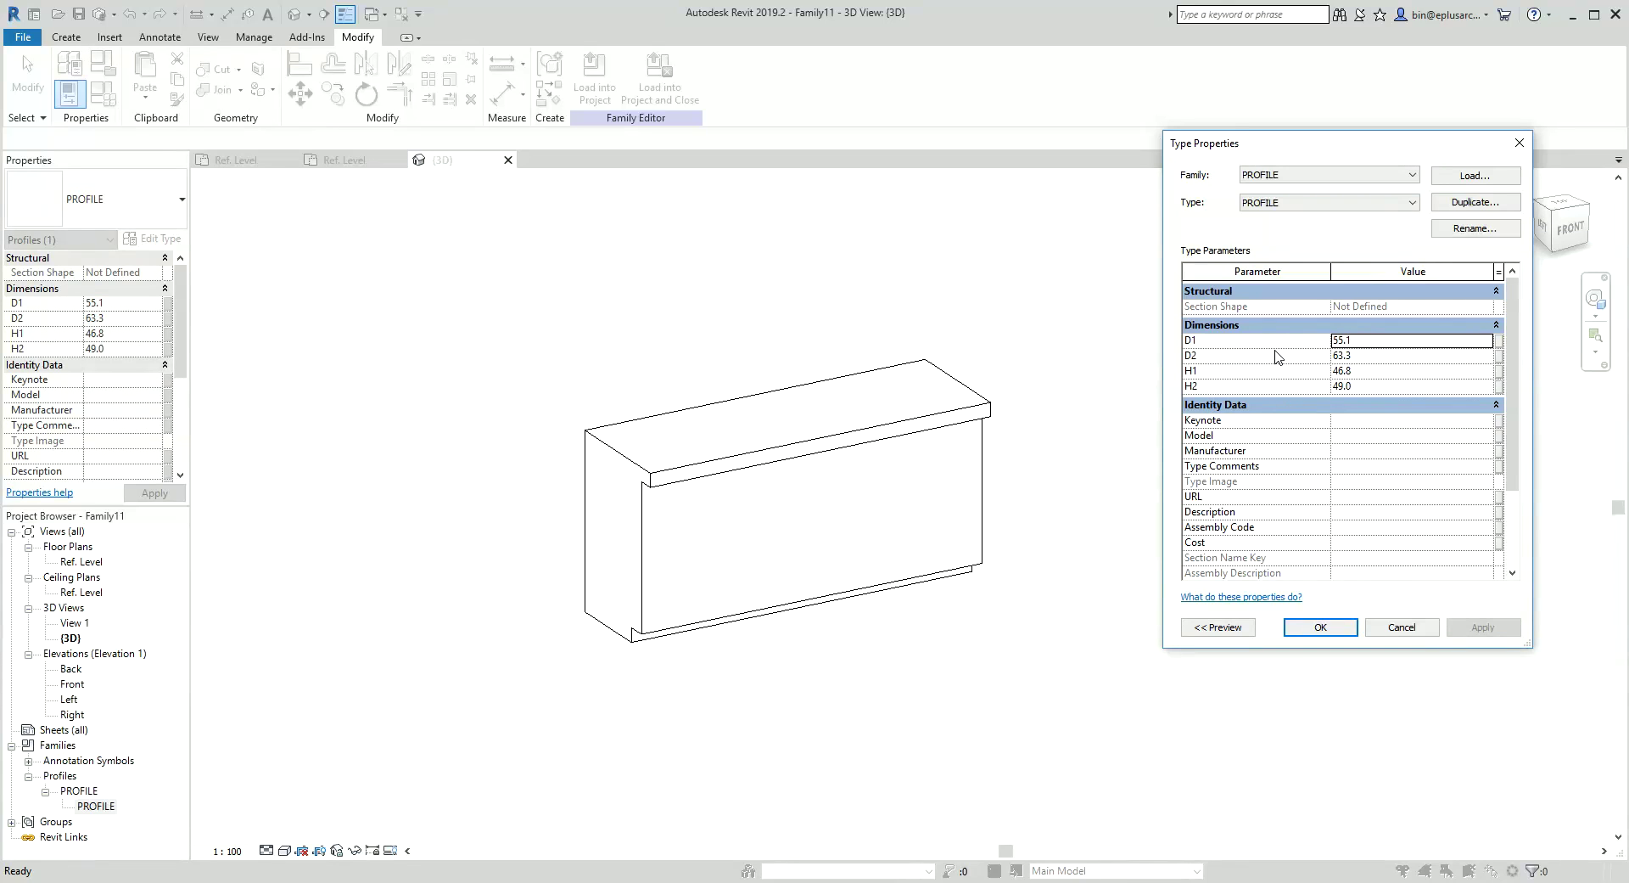
{"action": "left_click", "coordinate": [1409, 632]}
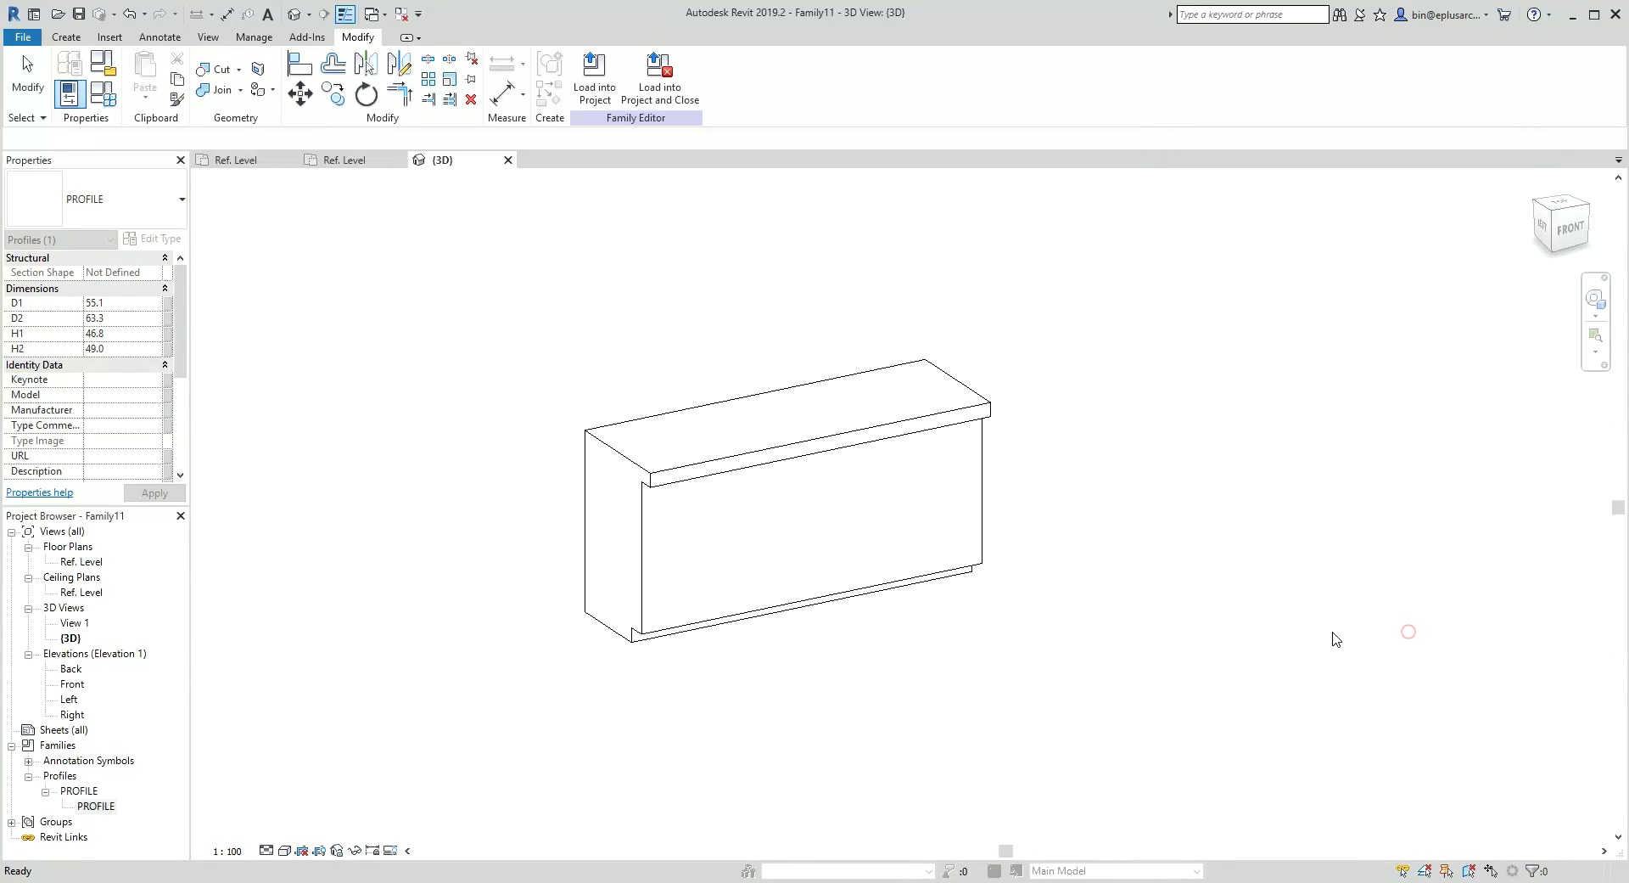
Review the PROFILE type's properties, then open the PROFILE family for editing
{"action": "right_click", "coordinate": [94, 791]}
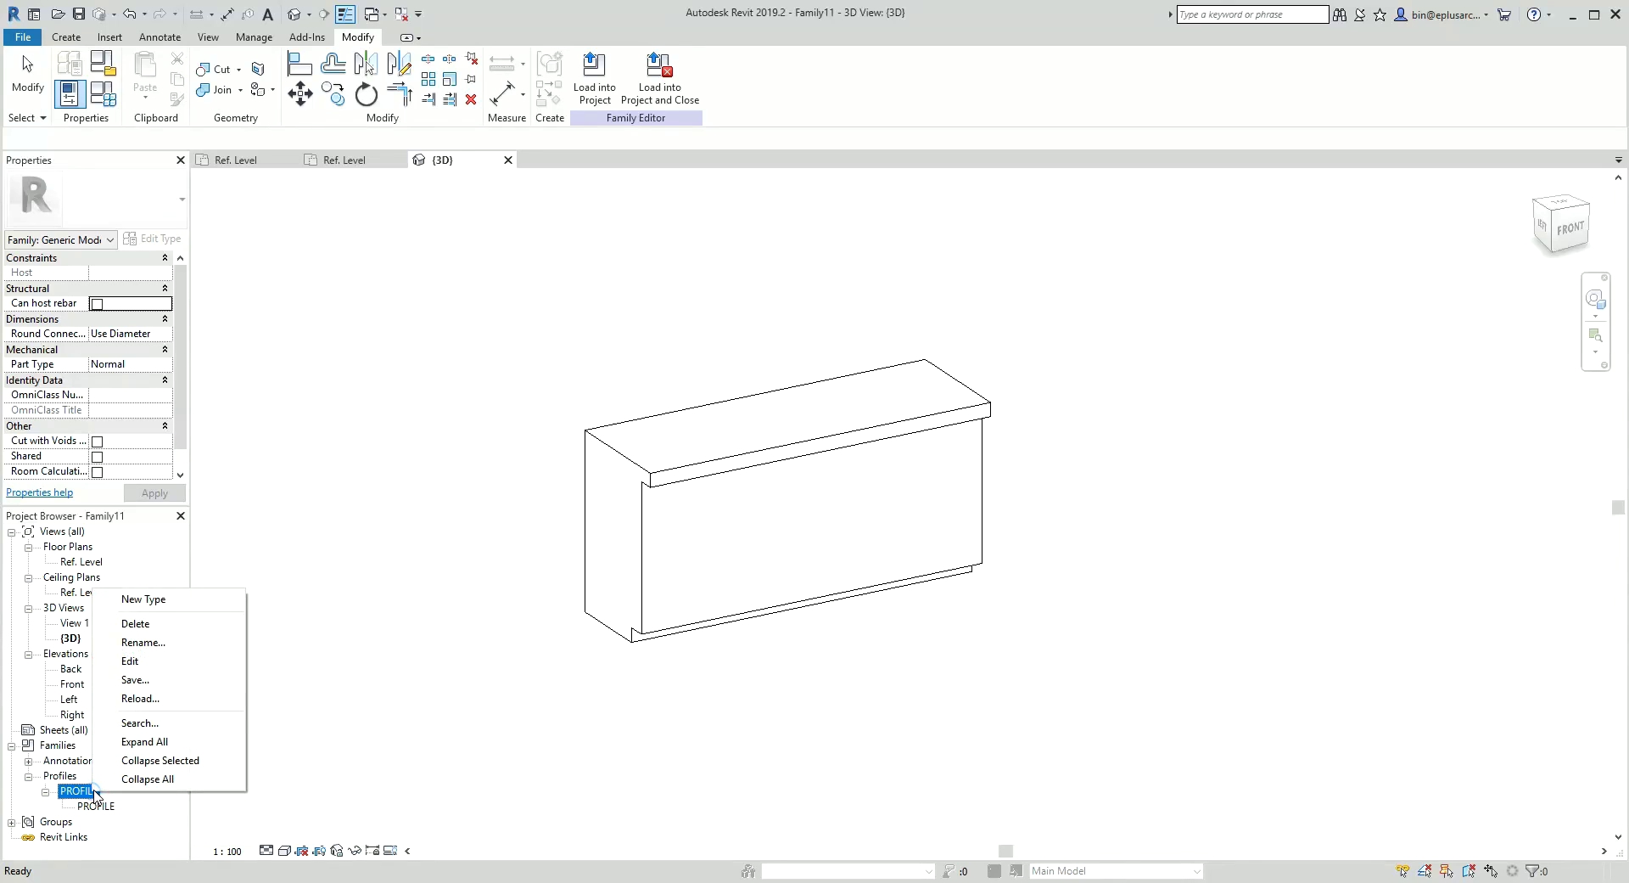
{"action": "key", "text": "Escape"}
{"action": "double_click", "coordinate": [96, 805]}
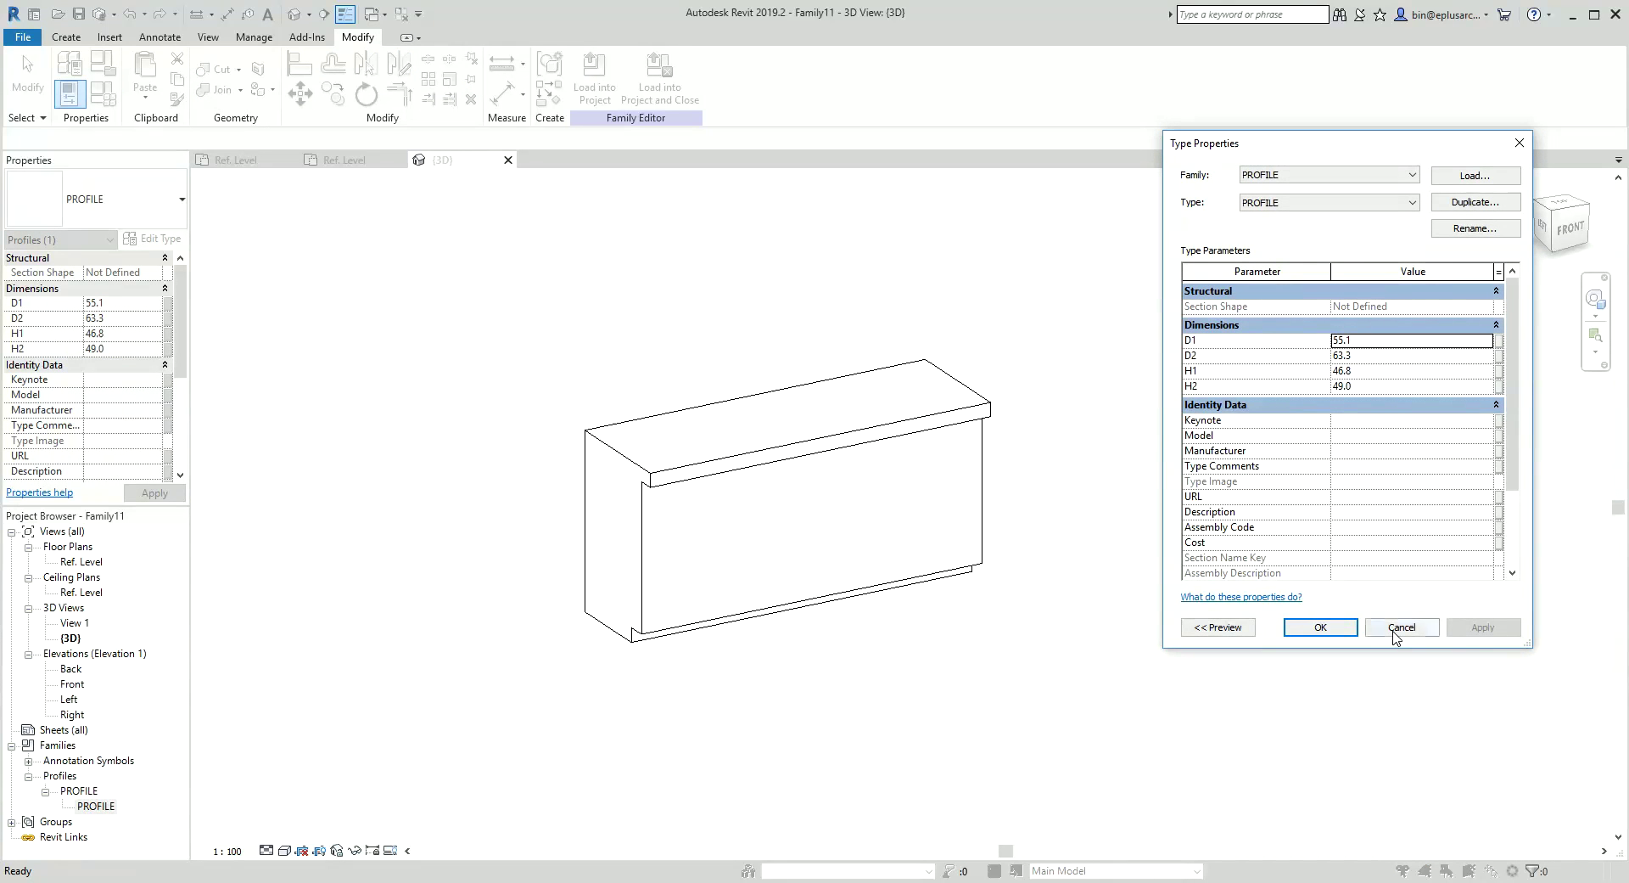
{"action": "left_click", "coordinate": [1401, 627]}
{"action": "left_click", "coordinate": [79, 792]}
{"action": "right_click", "coordinate": [81, 794]}
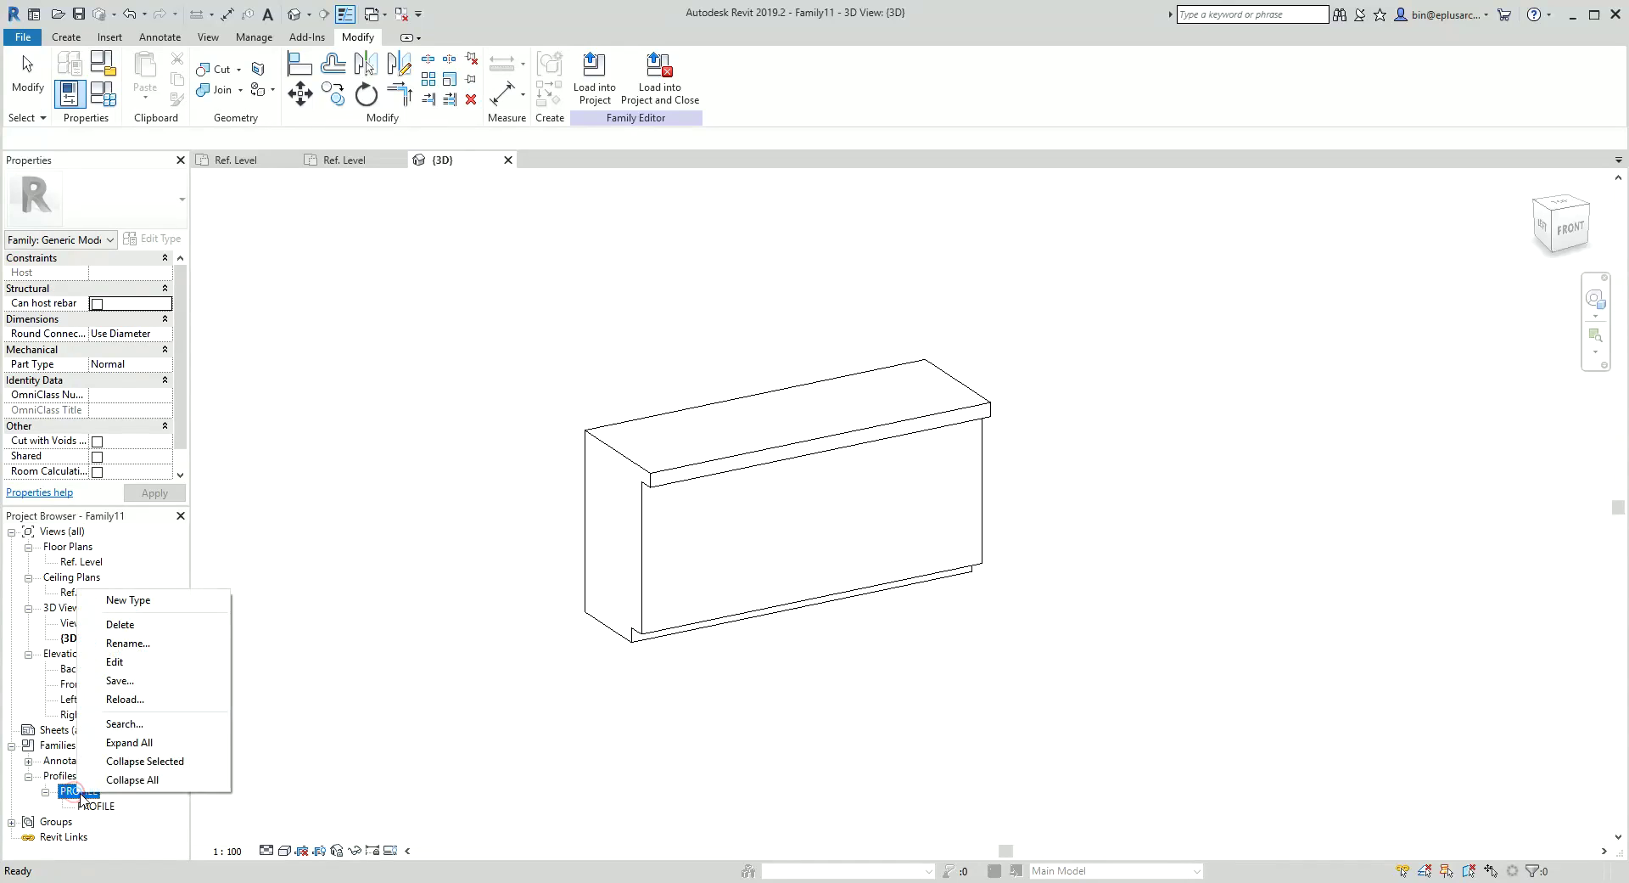
{"action": "left_click", "coordinate": [144, 665]}
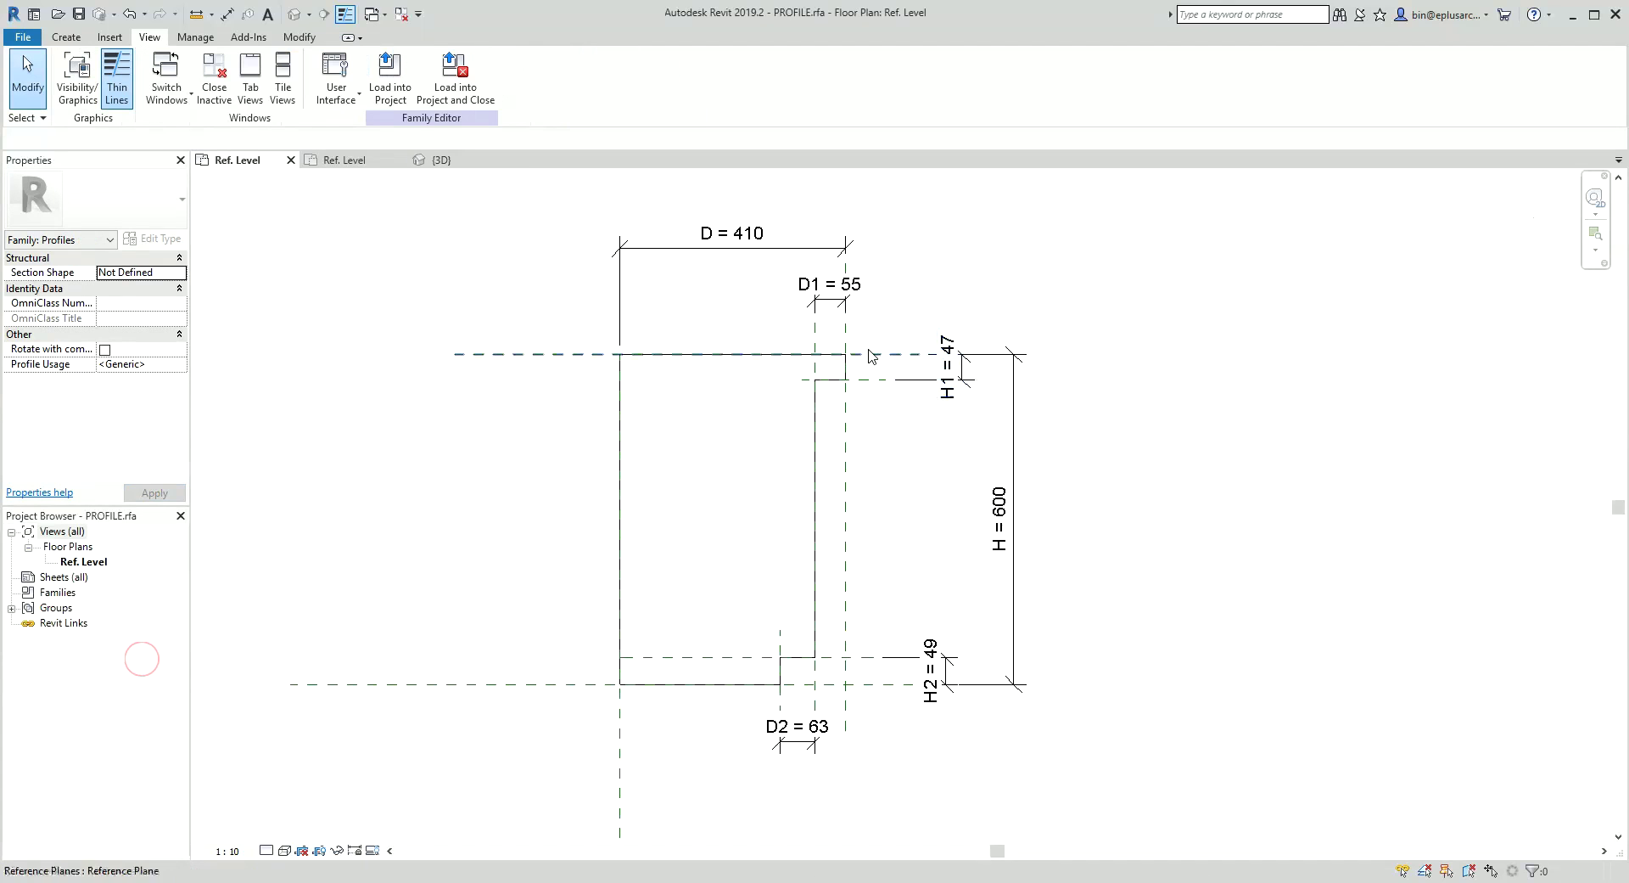
Make the D = 410 and H = 600 dimensions type parameters and reload PROFILE, overwriting the old version
{"action": "left_click", "coordinate": [746, 246]}
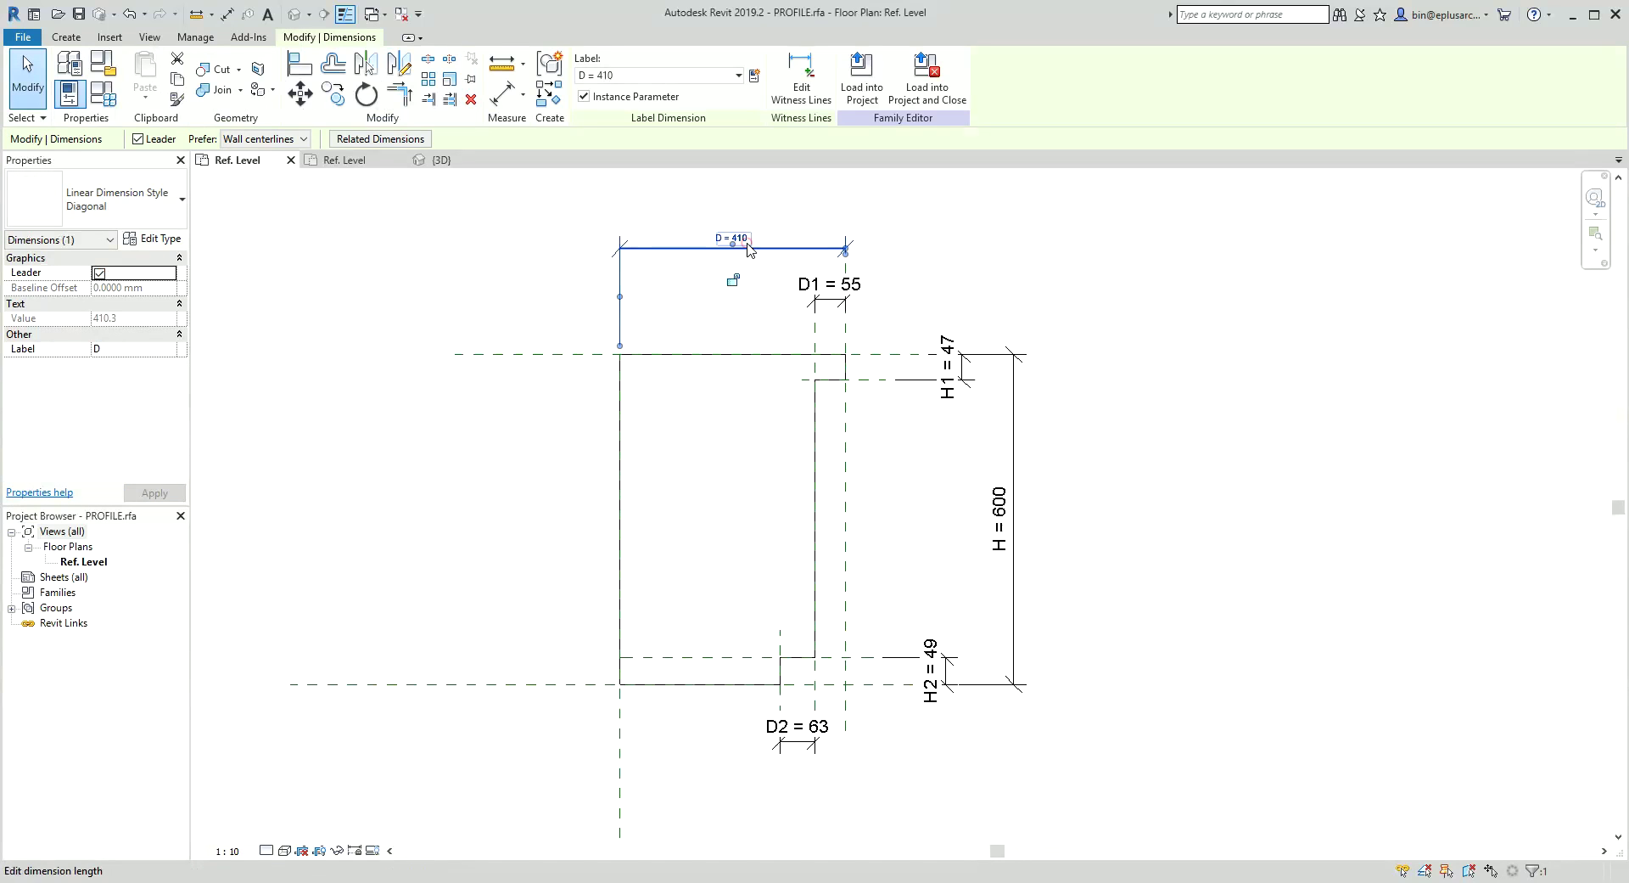
{"action": "left_click", "coordinate": [589, 98]}
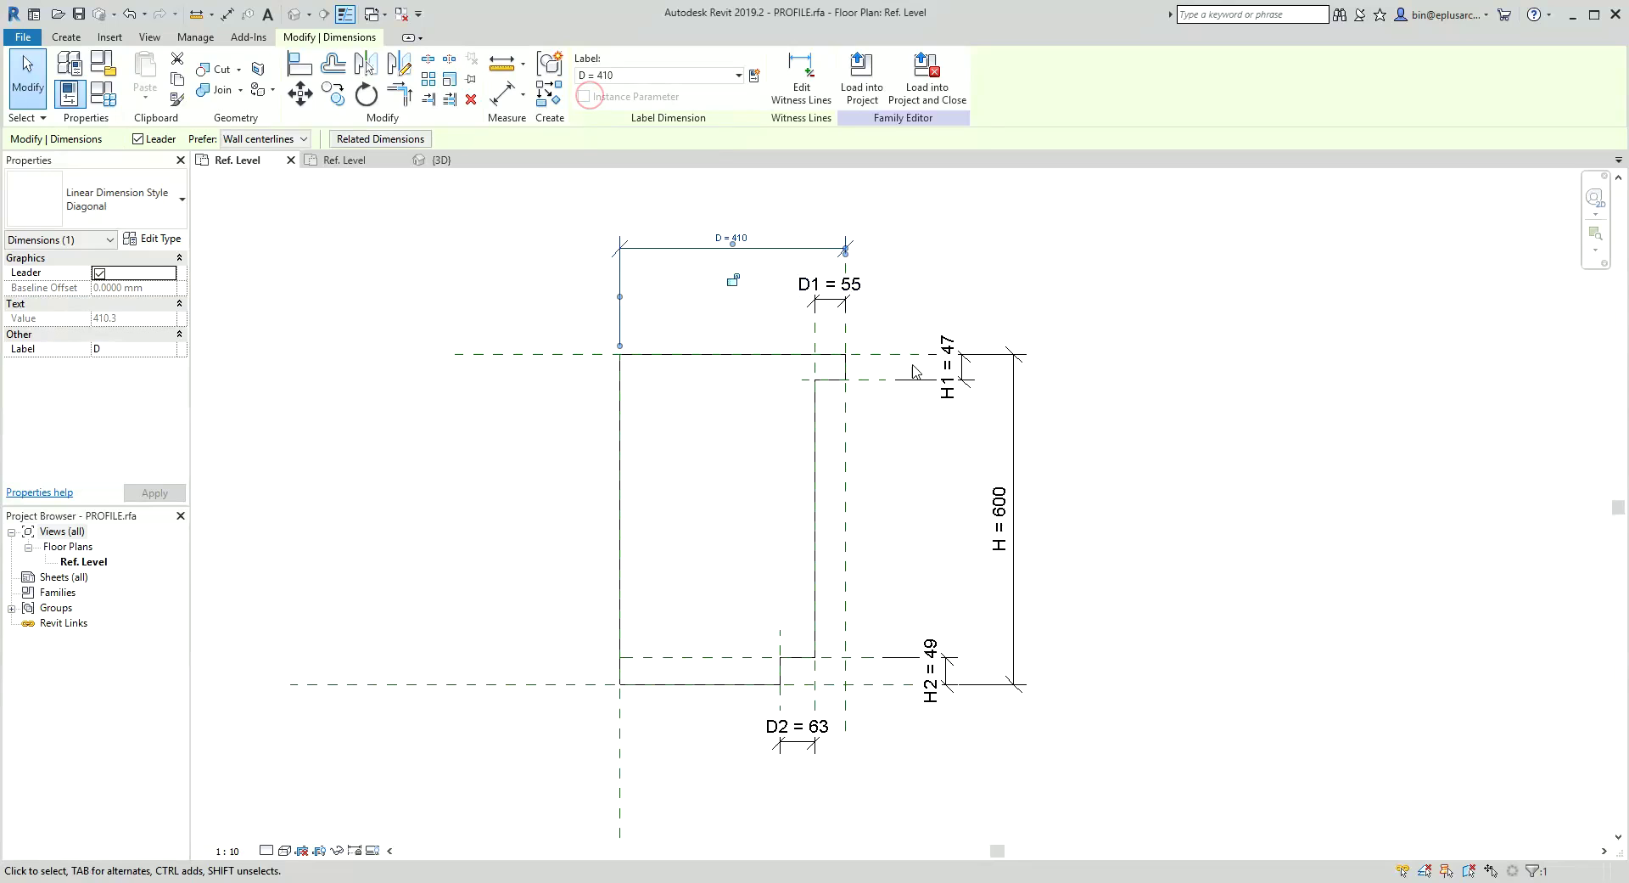
{"action": "left_click", "coordinate": [1013, 360]}
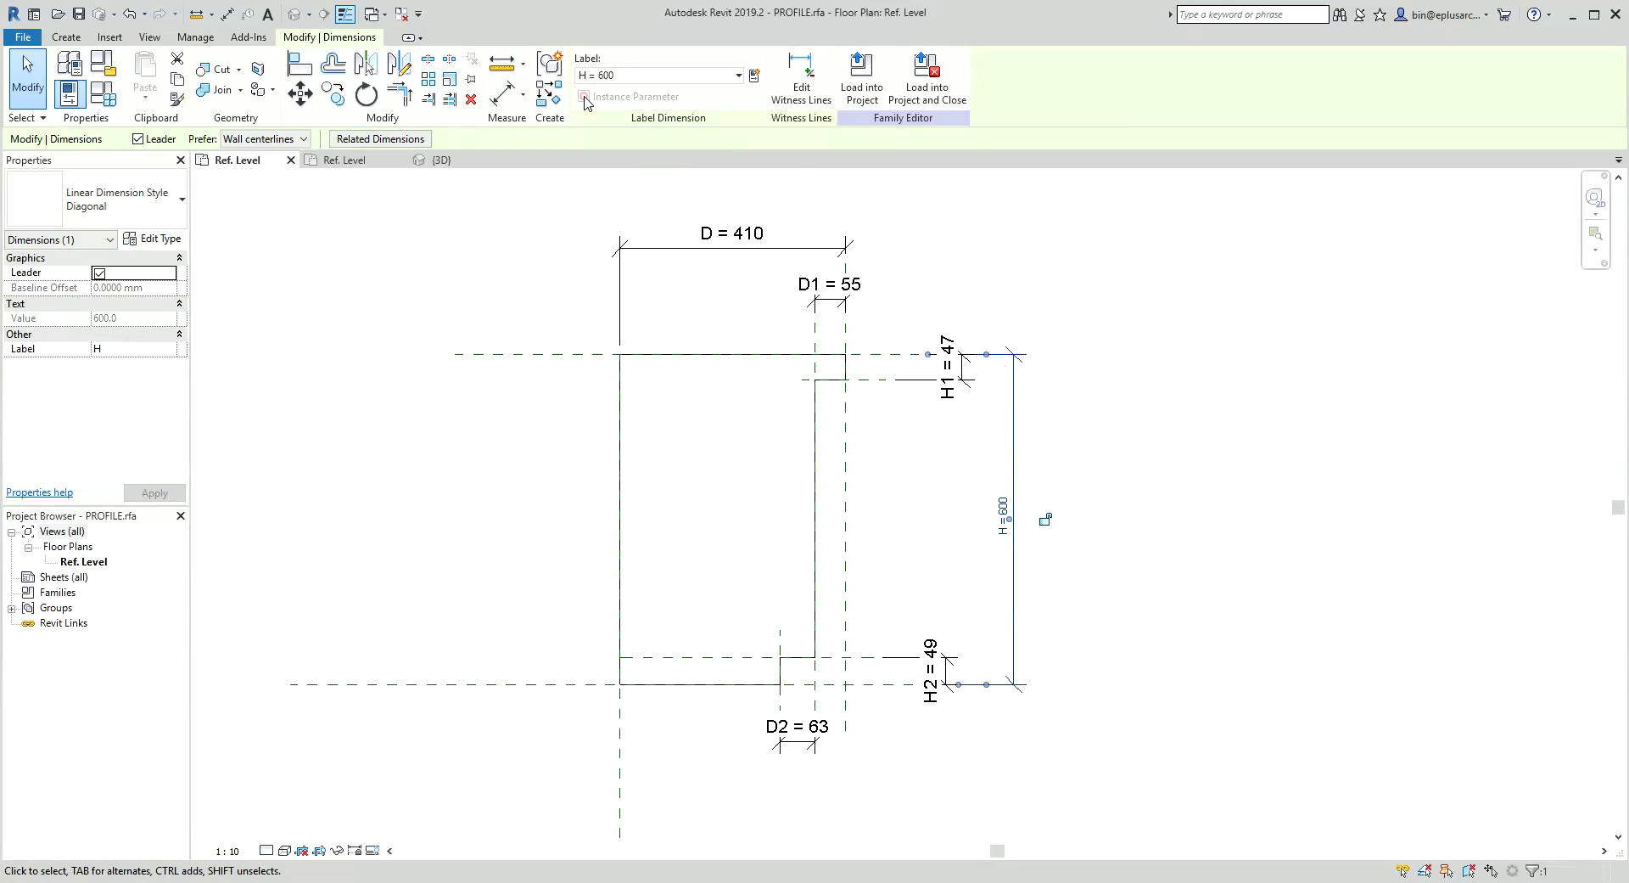
{"action": "left_click", "coordinate": [862, 85]}
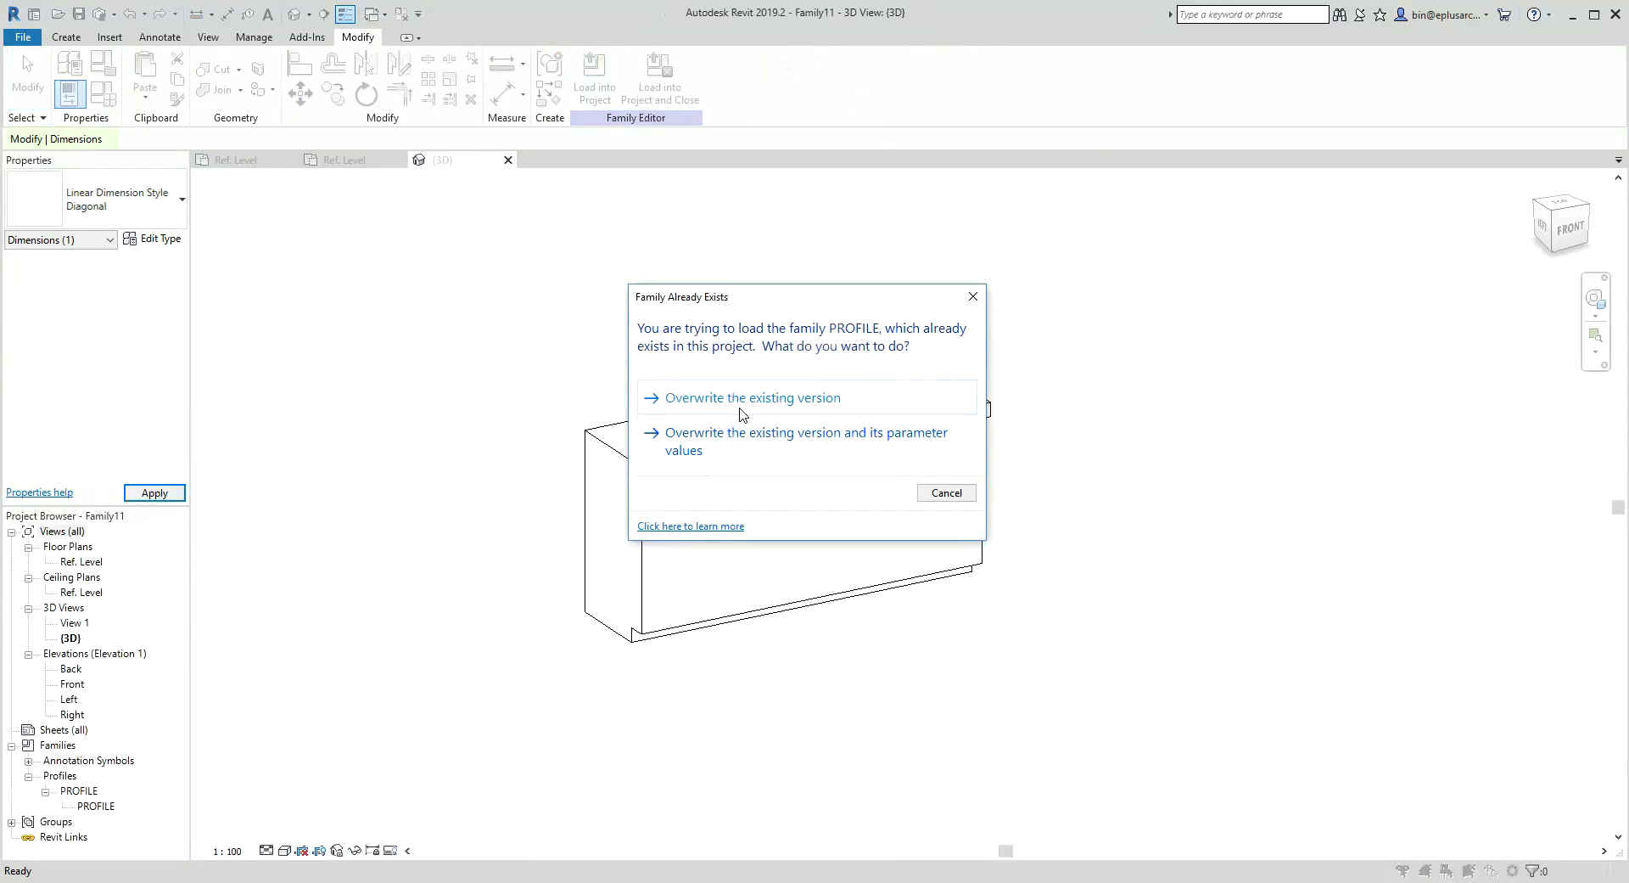
{"action": "left_click", "coordinate": [742, 398]}
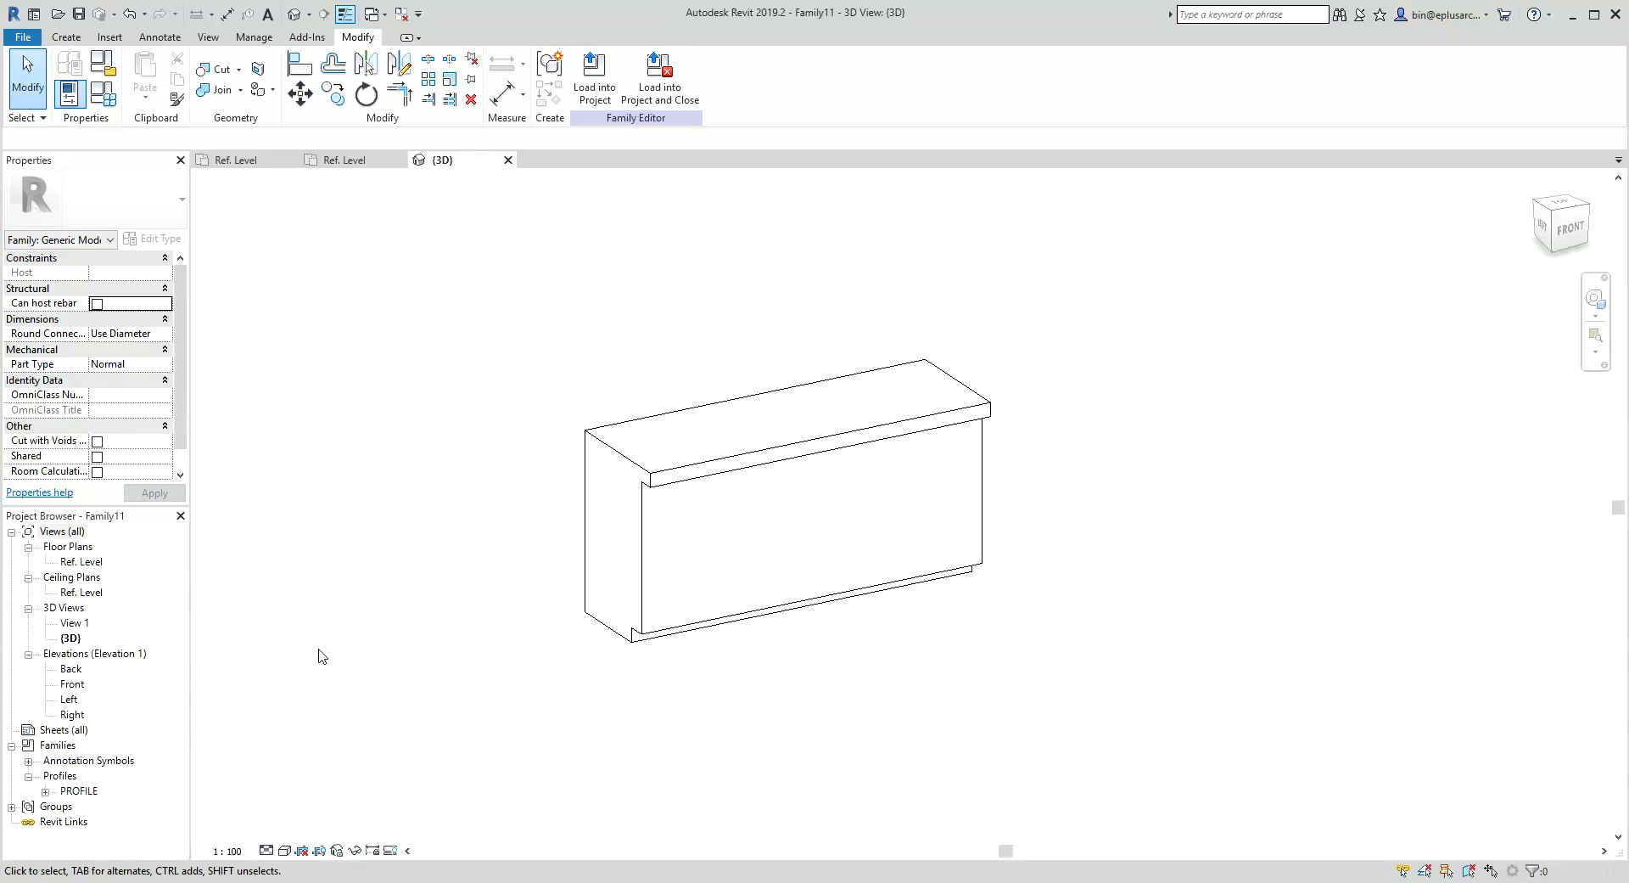
Set the PROFILE type's depth D to 600
{"action": "left_click", "coordinate": [46, 791]}
{"action": "double_click", "coordinate": [95, 805]}
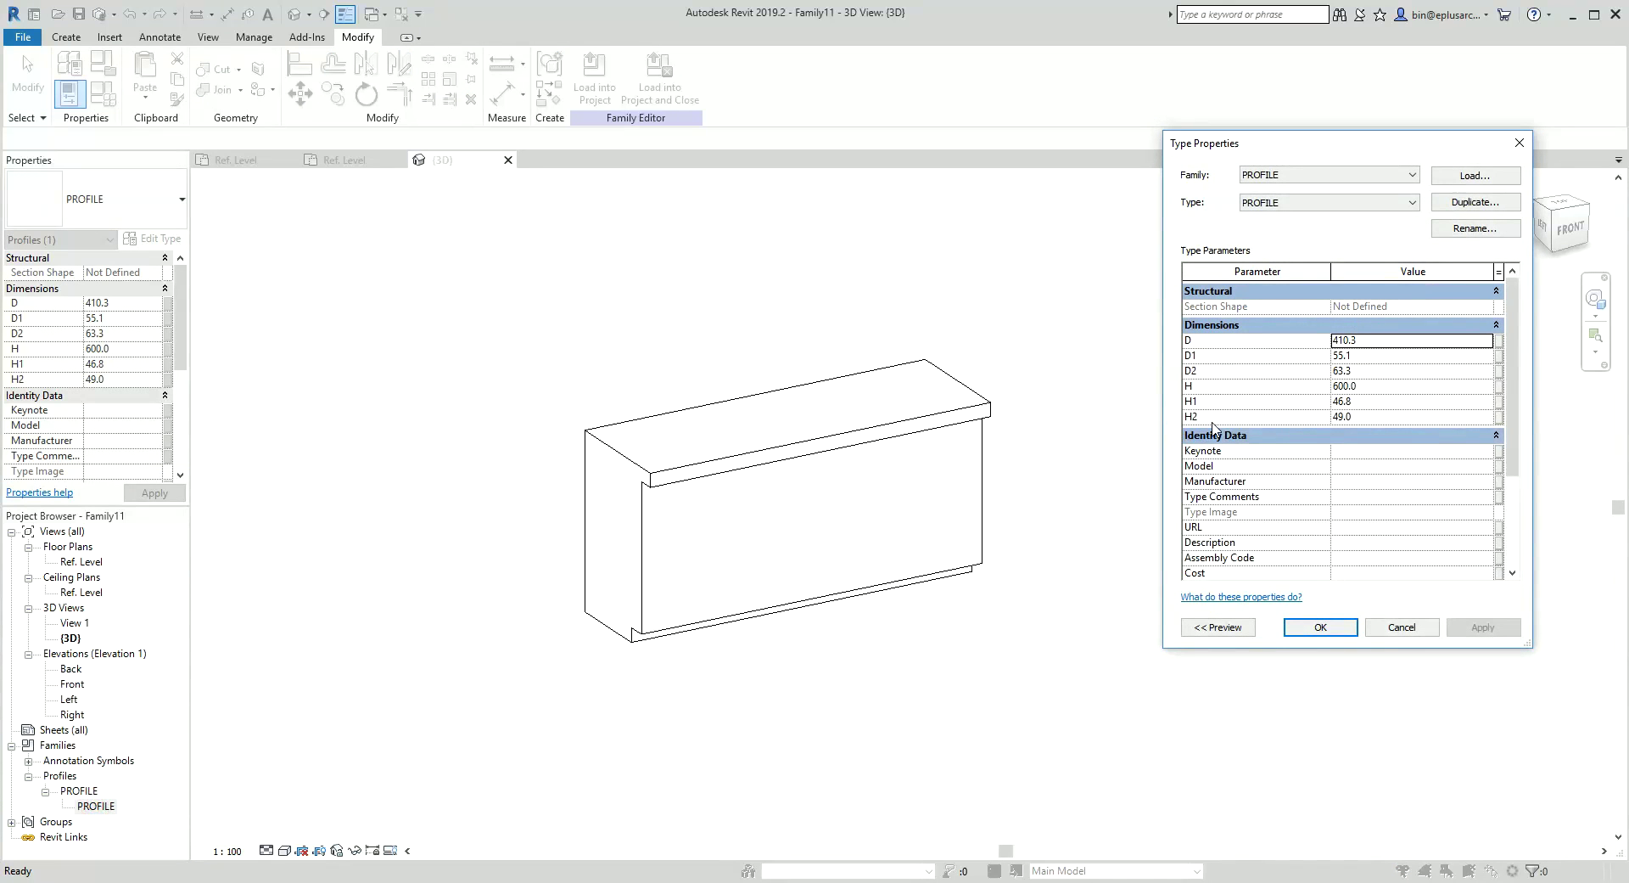
{"action": "left_click", "coordinate": [1375, 341]}
{"action": "type", "text": "600"}
{"action": "left_click", "coordinate": [1342, 632]}
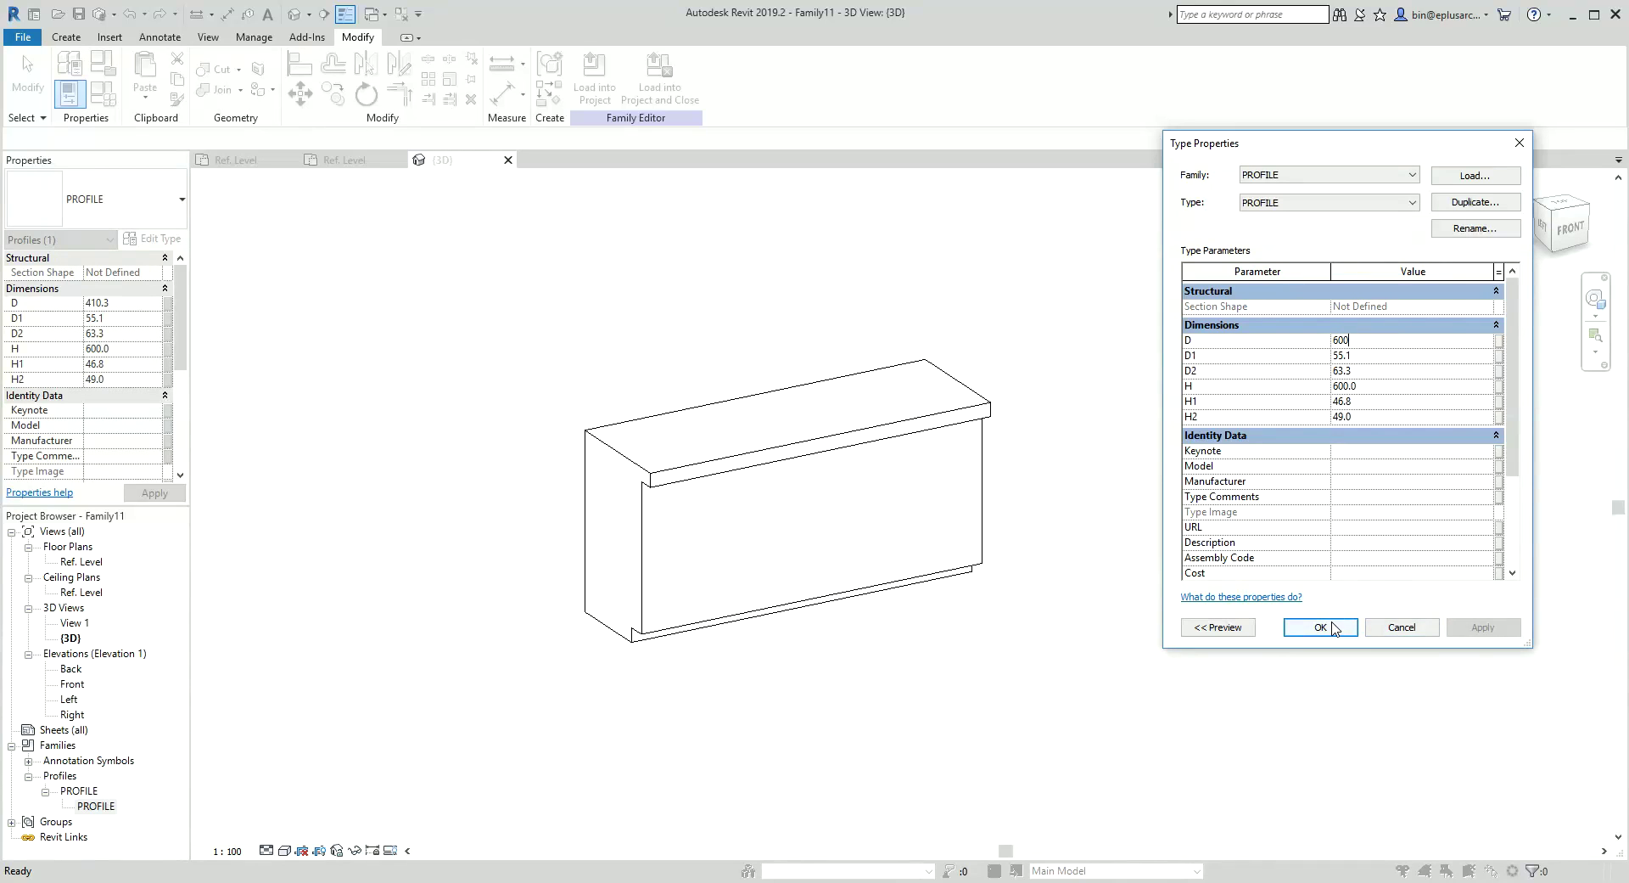
Set PROFILE's D1 to 20, D2 to 50, H to 900, H1 to 32 and H2 to 100
{"action": "double_click", "coordinate": [108, 806]}
{"action": "left_click", "coordinate": [1363, 358]}
{"action": "type", "text": "20"}
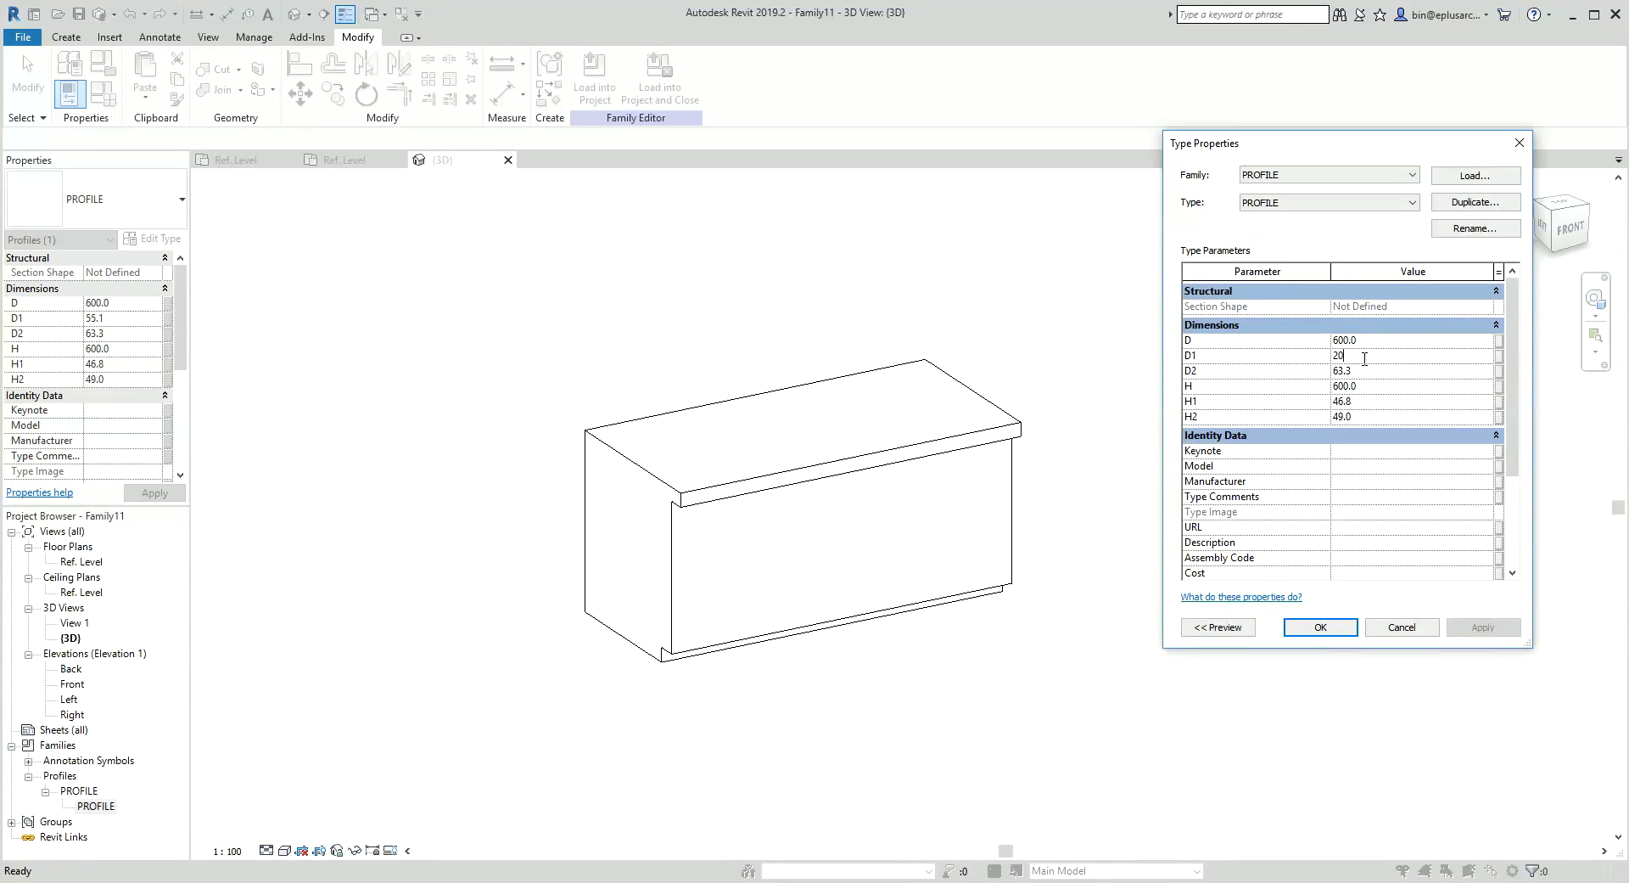
{"action": "left_click", "coordinate": [1374, 371]}
{"action": "left_click", "coordinate": [1378, 386]}
{"action": "type", "text": "90"}
{"action": "left_click", "coordinate": [1372, 416]}
{"action": "left_click", "coordinate": [1332, 626]}
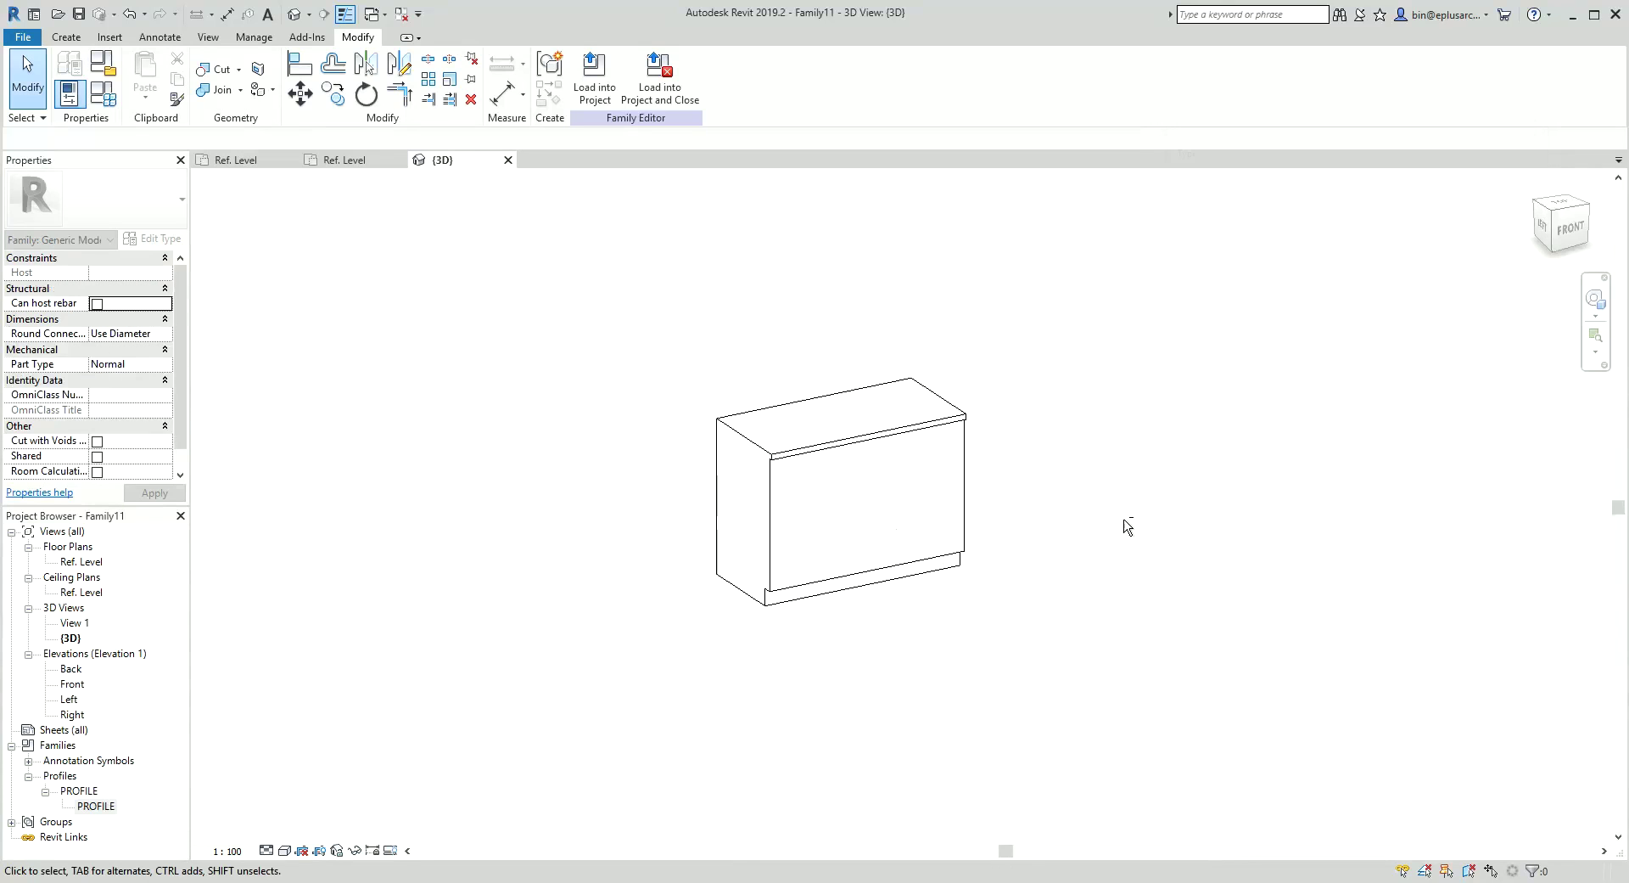
{"action": "middle_click_drag", "start_coordinate": [1127, 526], "coordinate": [862, 537], "text": "shift"}
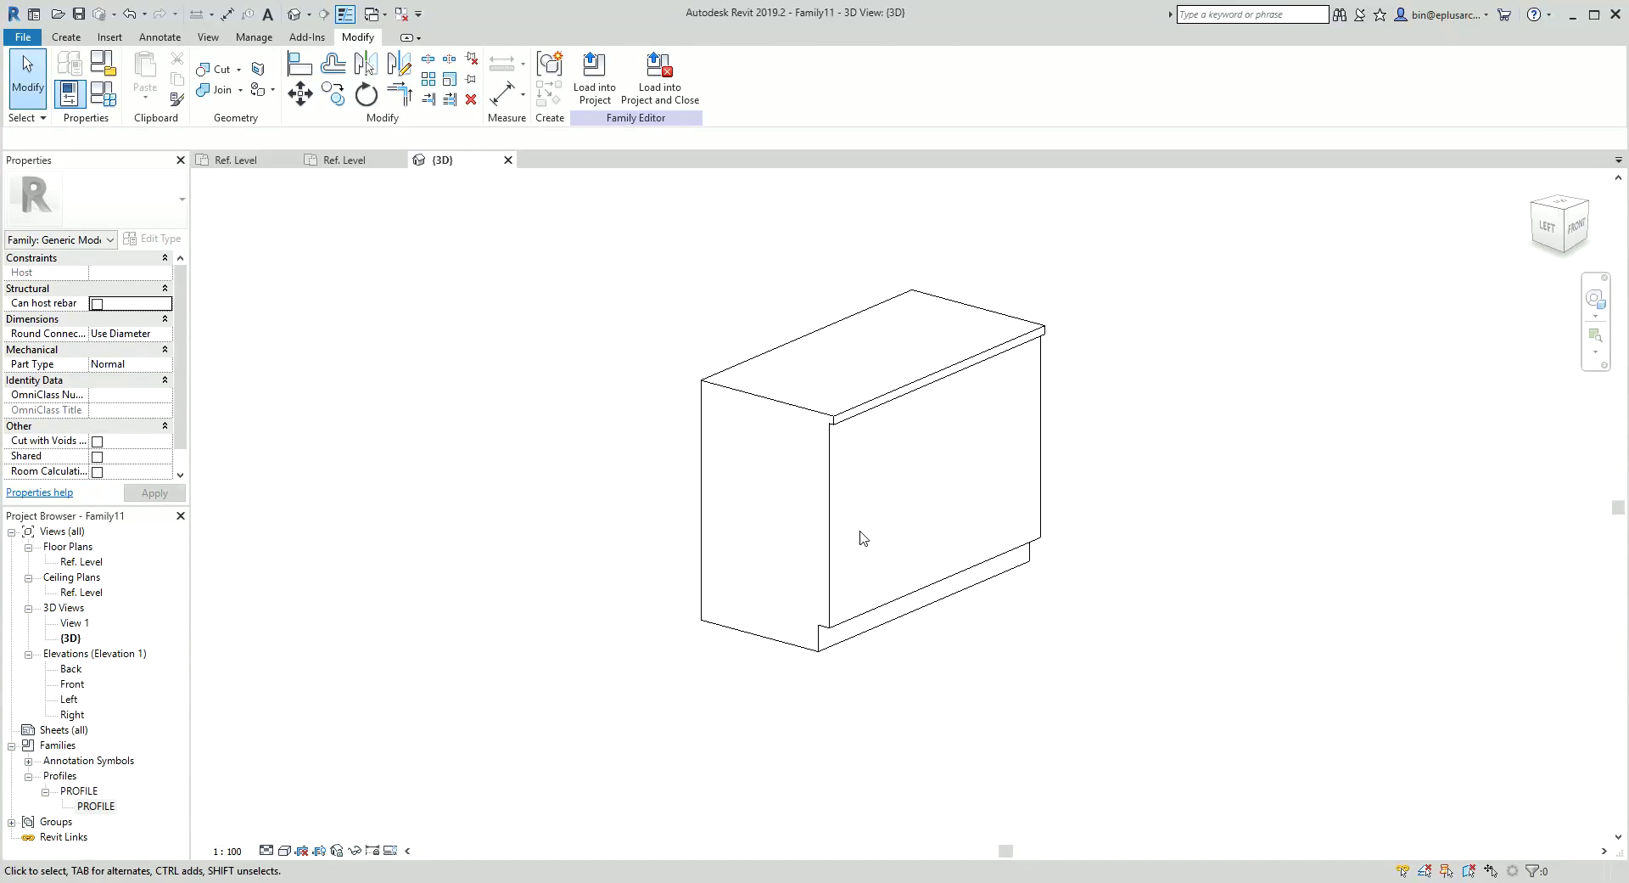
{"action": "scroll", "coordinate": [862, 537], "scroll_direction": "up", "scroll_amount": 1}
Link the profile's D dimension to a new counter family parameter named D
{"action": "double_click", "coordinate": [95, 807]}
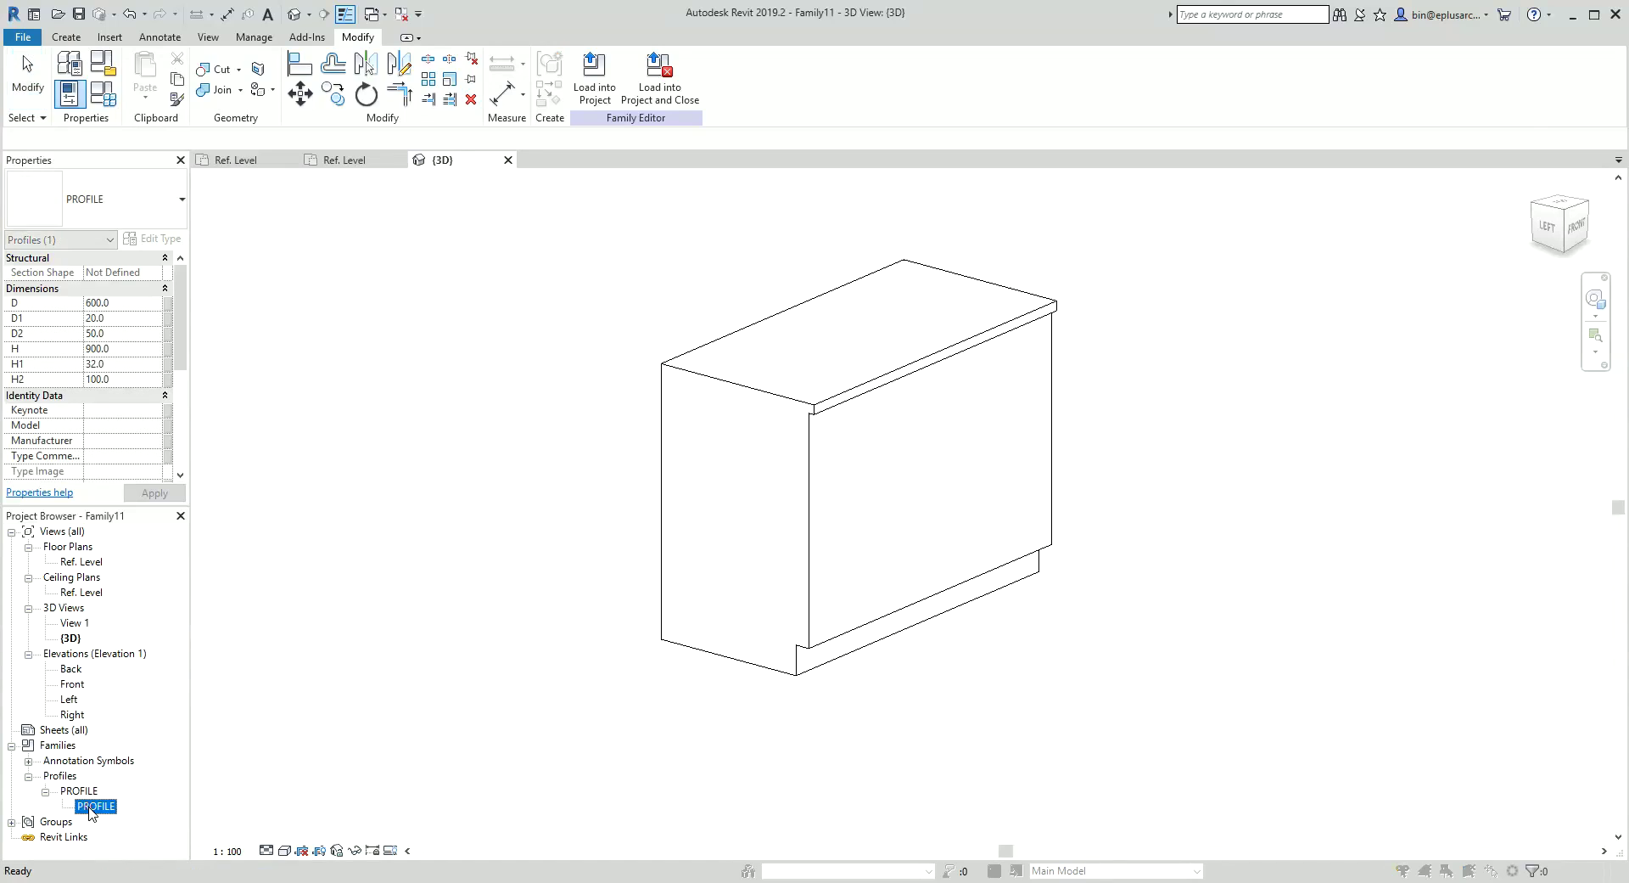
{"action": "left_click_drag", "start_coordinate": [1302, 146], "coordinate": [1260, 189]}
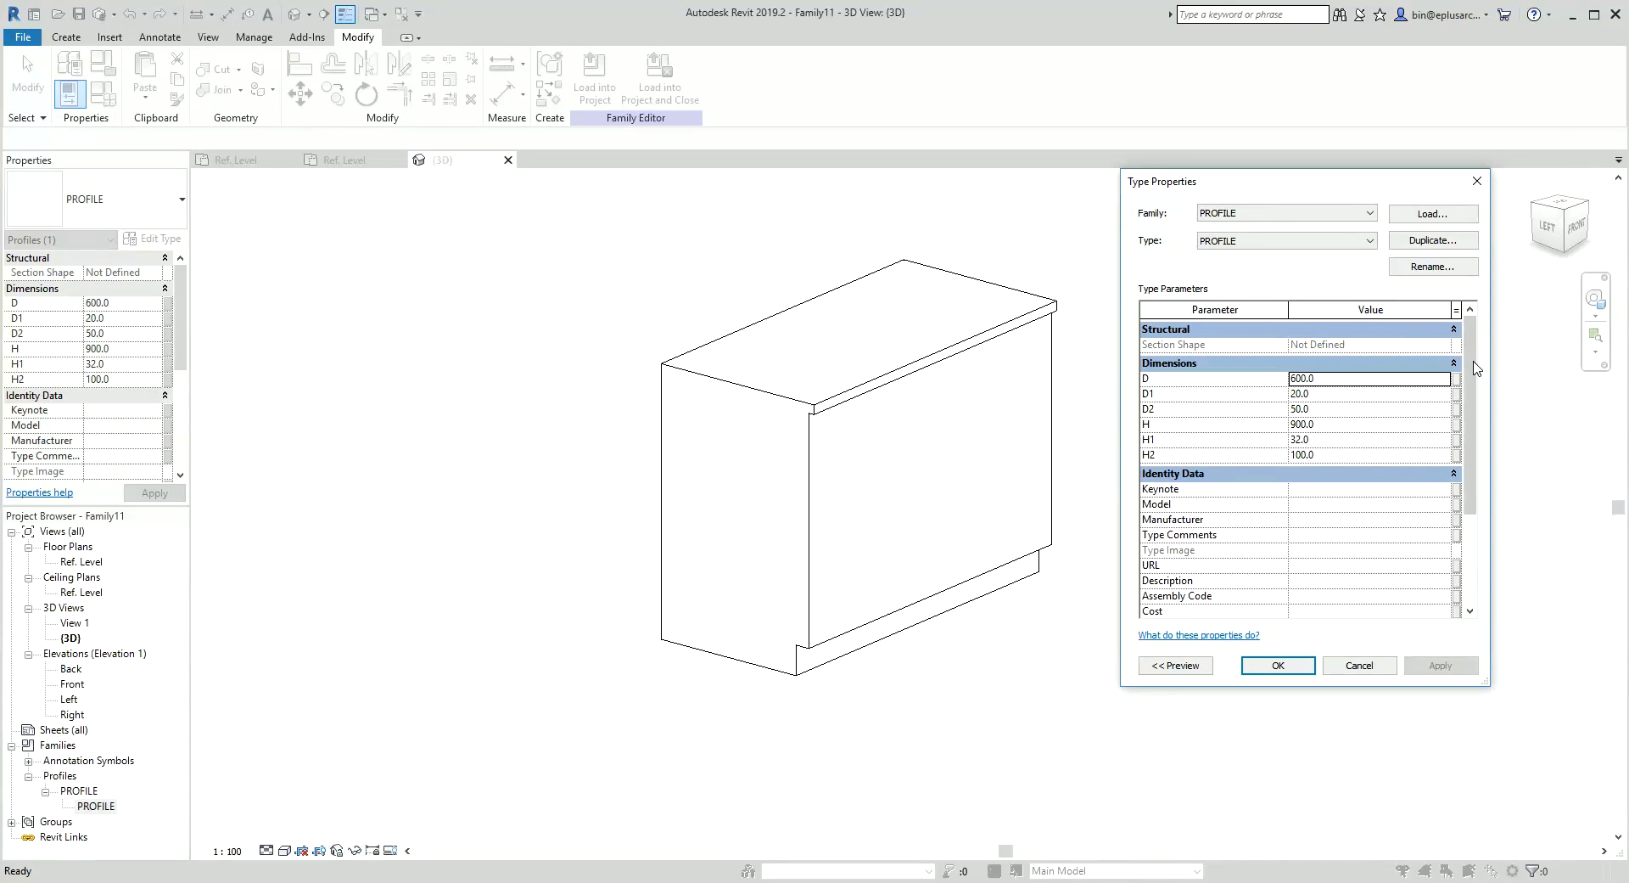
{"action": "left_click", "coordinate": [1456, 378]}
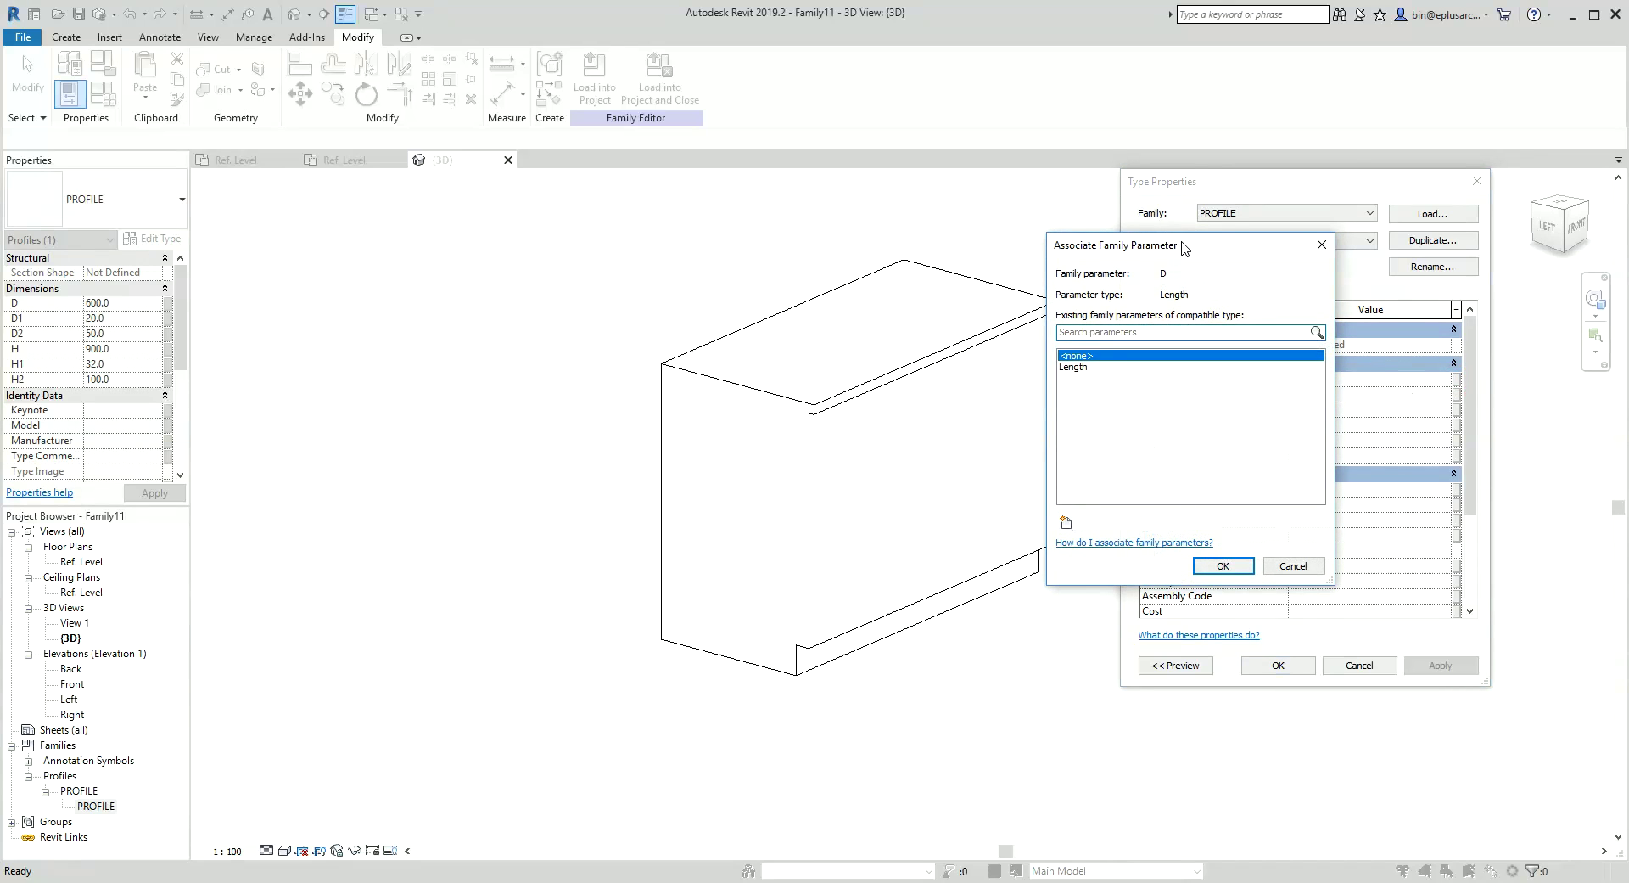
{"action": "left_click_drag", "start_coordinate": [1182, 241], "coordinate": [851, 240]}
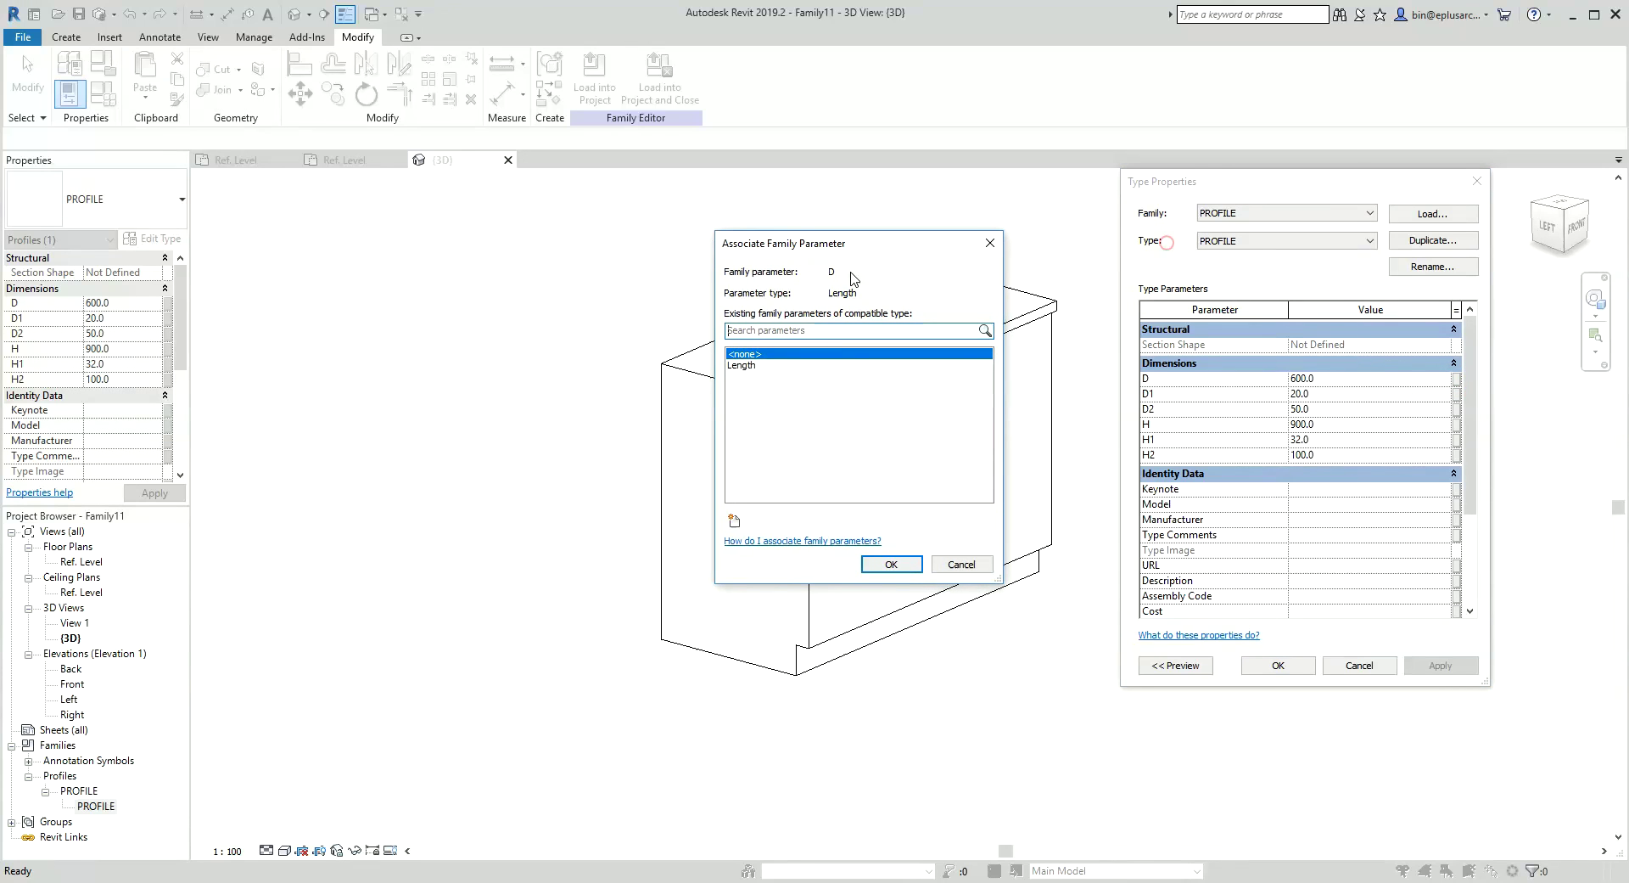
{"action": "left_click", "coordinate": [733, 521]}
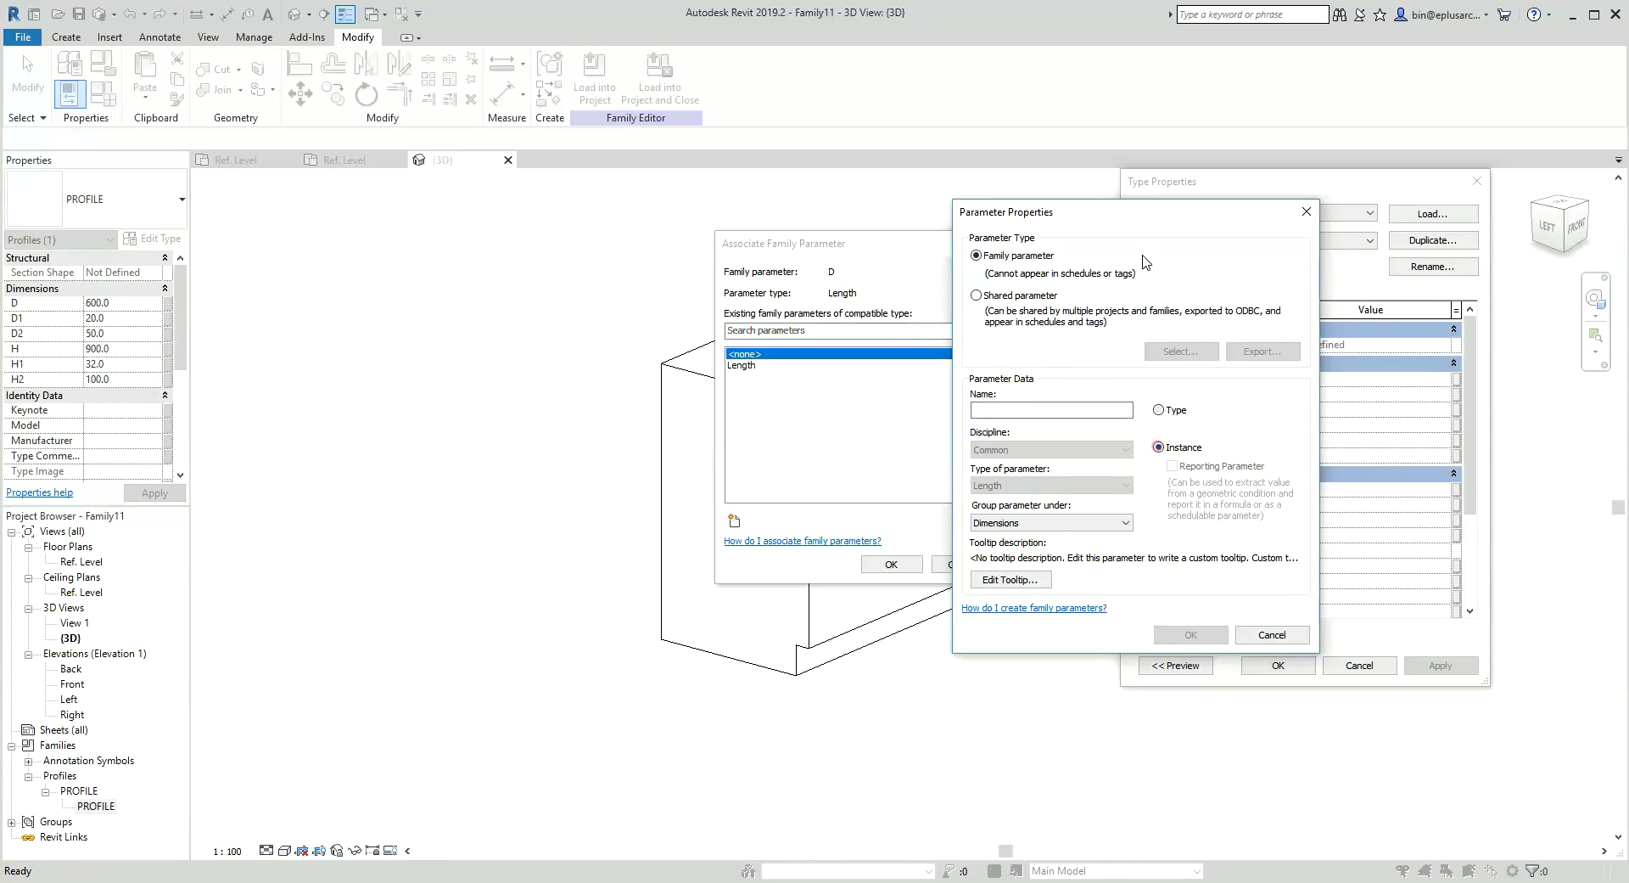
{"action": "left_click_drag", "start_coordinate": [1284, 208], "coordinate": [1135, 219]}
{"action": "left_click", "coordinate": [900, 421]}
{"action": "type", "text": "d"}
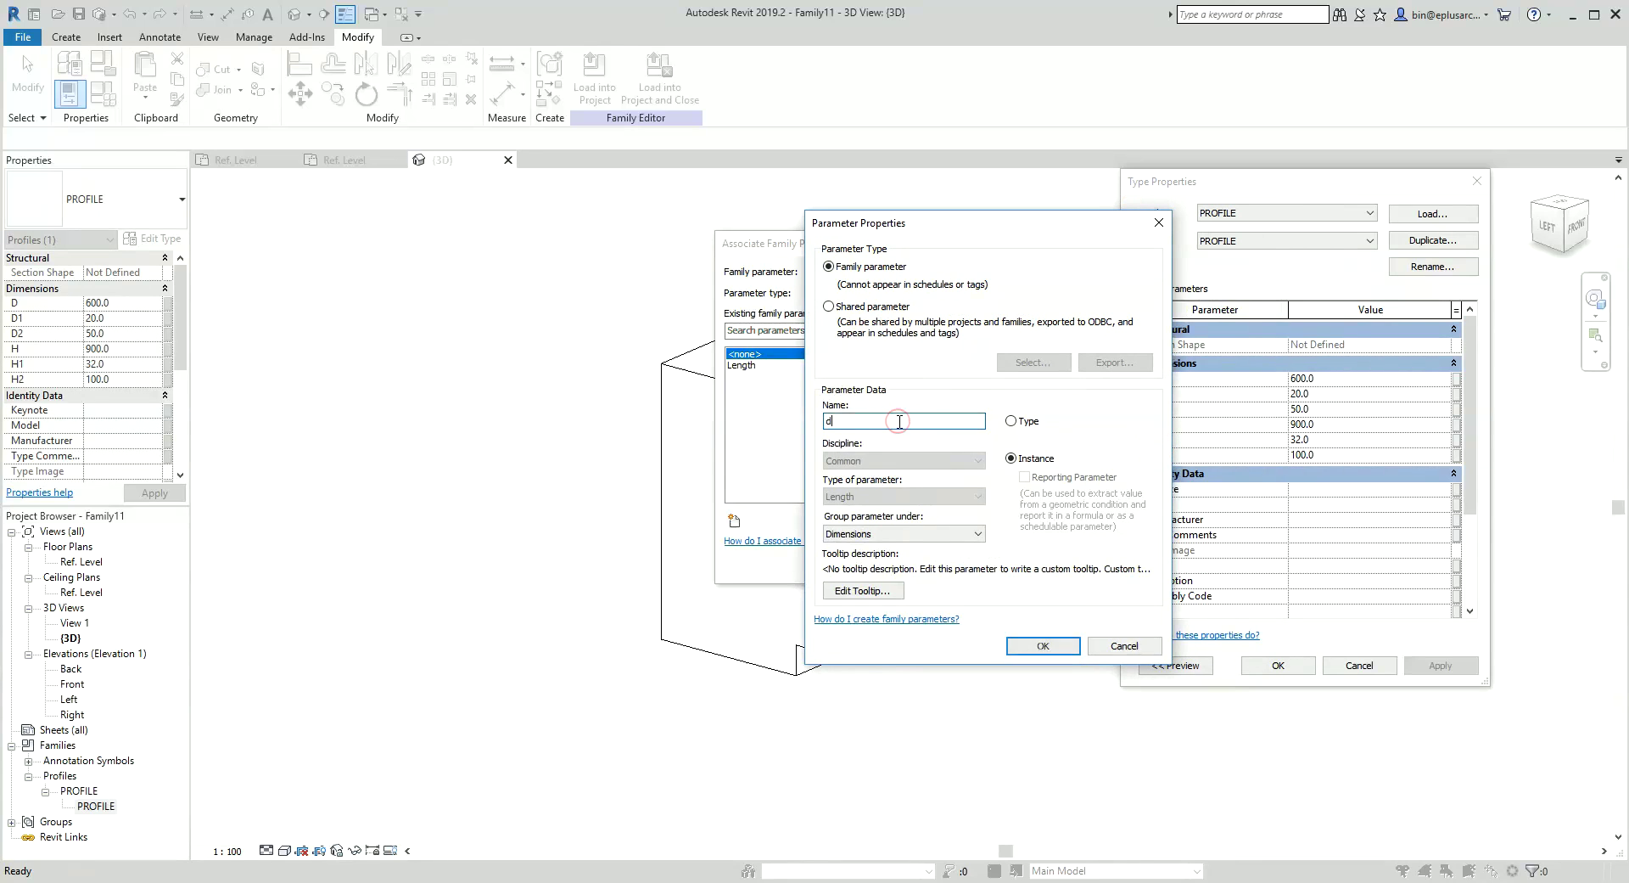
{"action": "key", "text": "BackSpace"}
{"action": "type", "text": "D"}
{"action": "left_click", "coordinate": [1044, 644]}
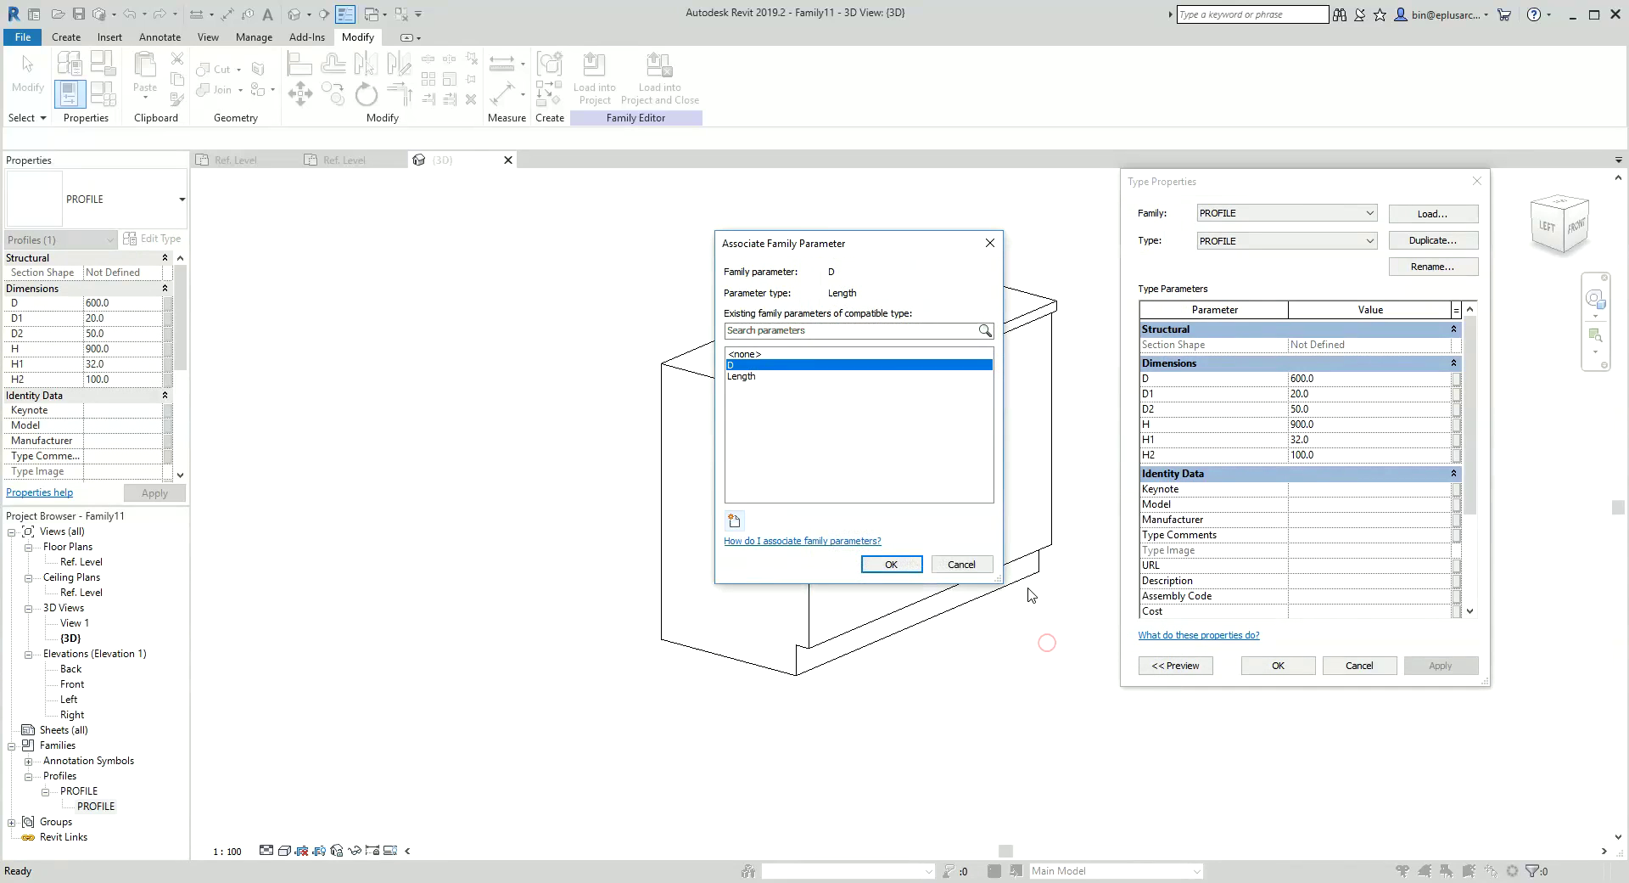
{"action": "left_click", "coordinate": [891, 564]}
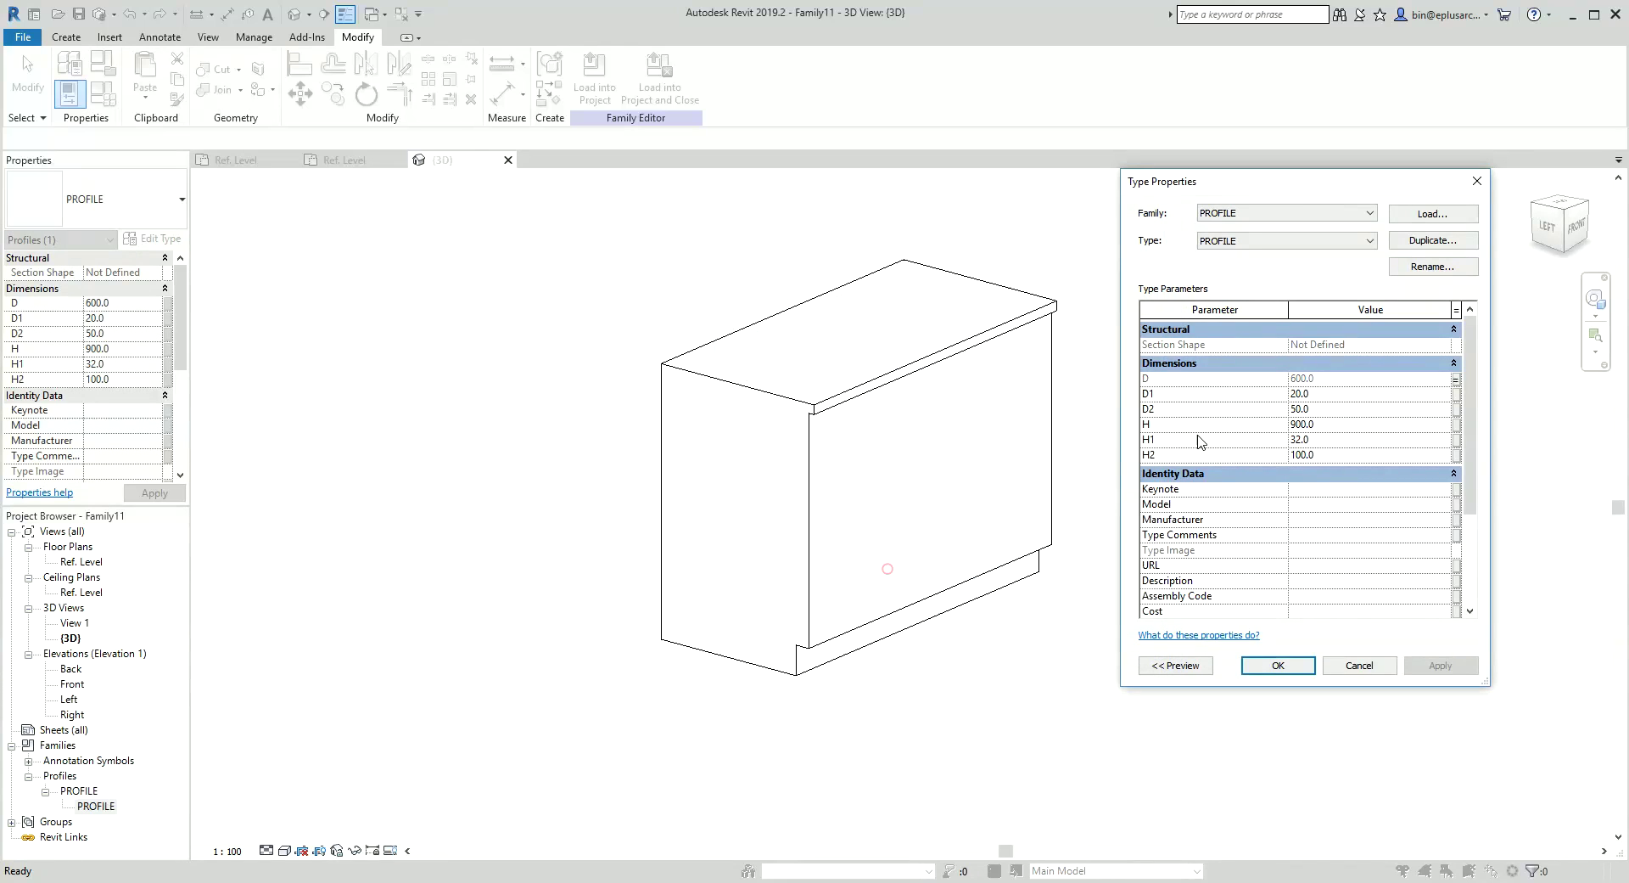
Link D1 and D2 to new matching type parameters D1 and D2
{"action": "left_click", "coordinate": [1457, 393]}
{"action": "left_click", "coordinate": [735, 522]}
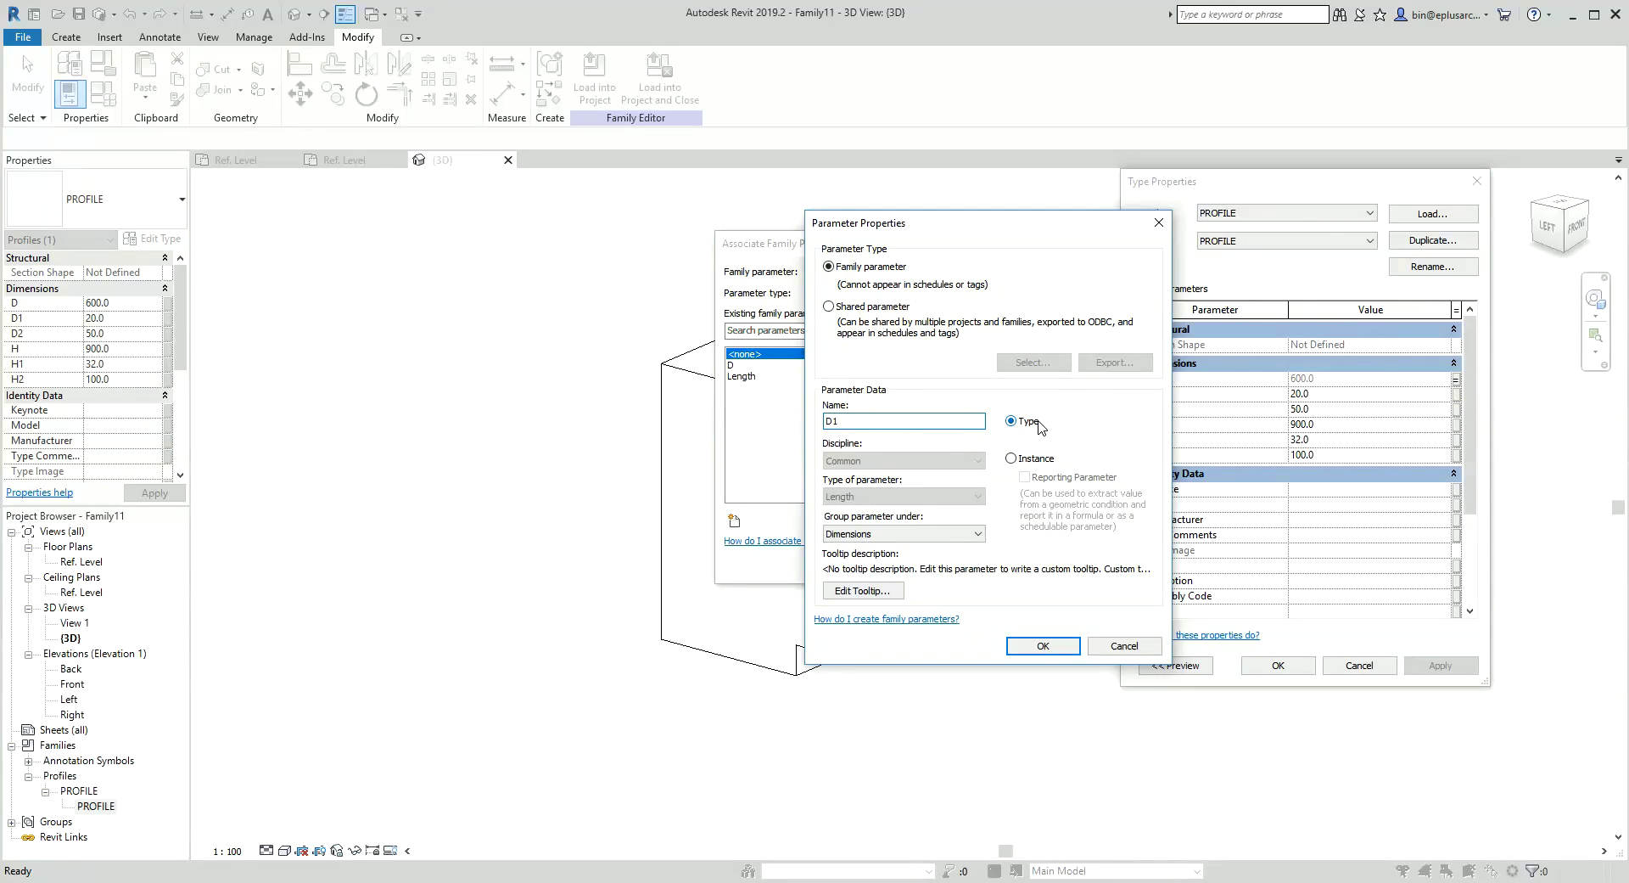
{"action": "left_click", "coordinate": [1044, 645]}
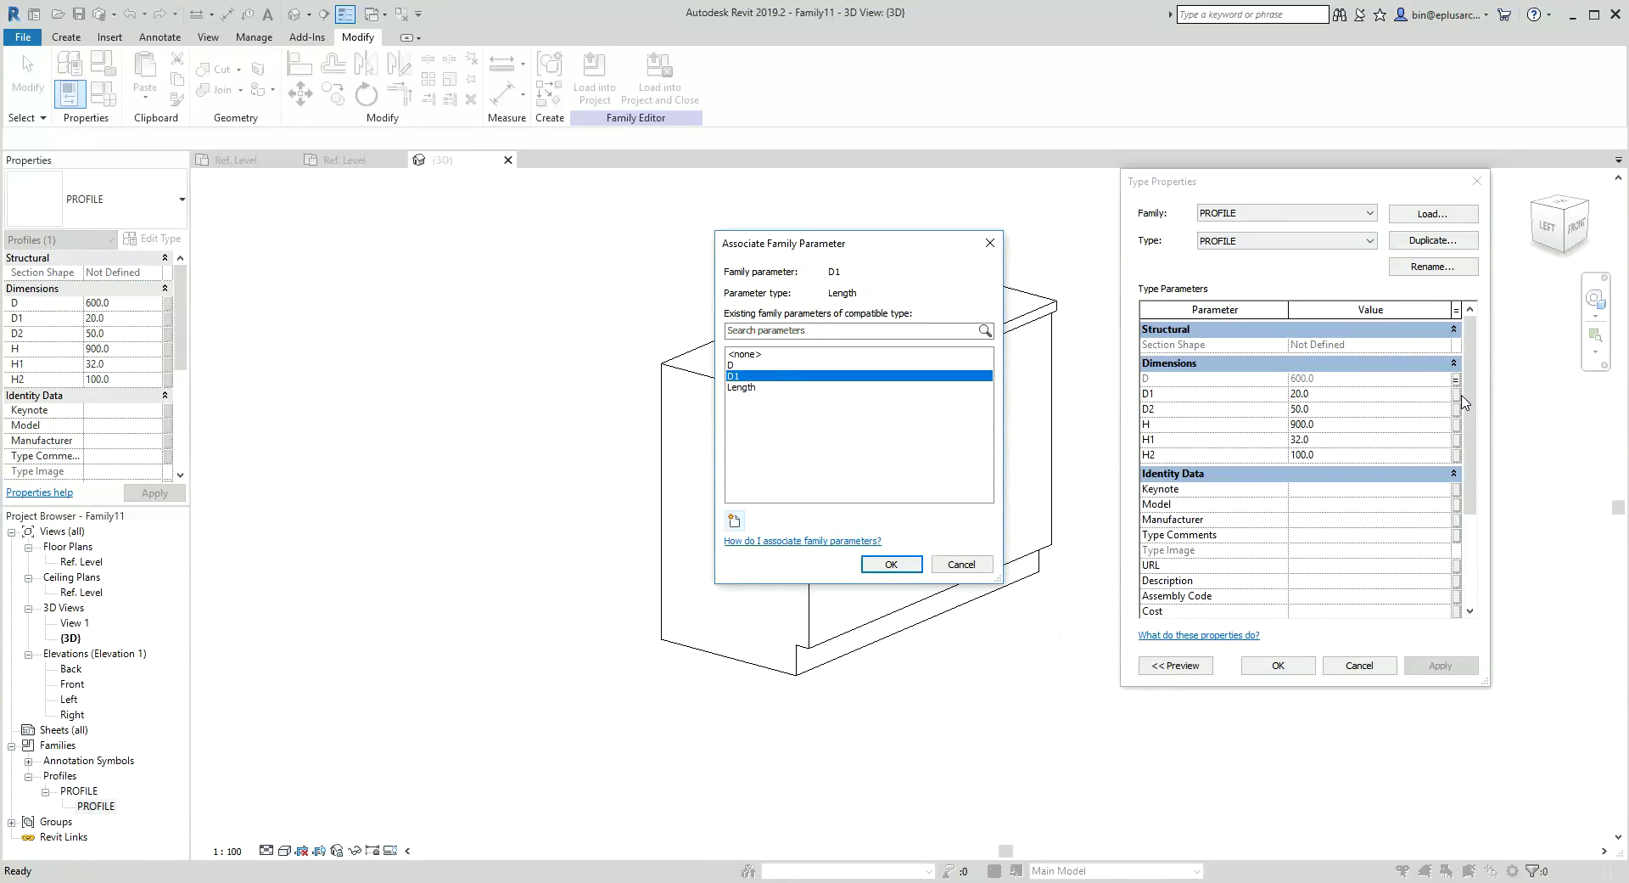
{"action": "left_click", "coordinate": [897, 563]}
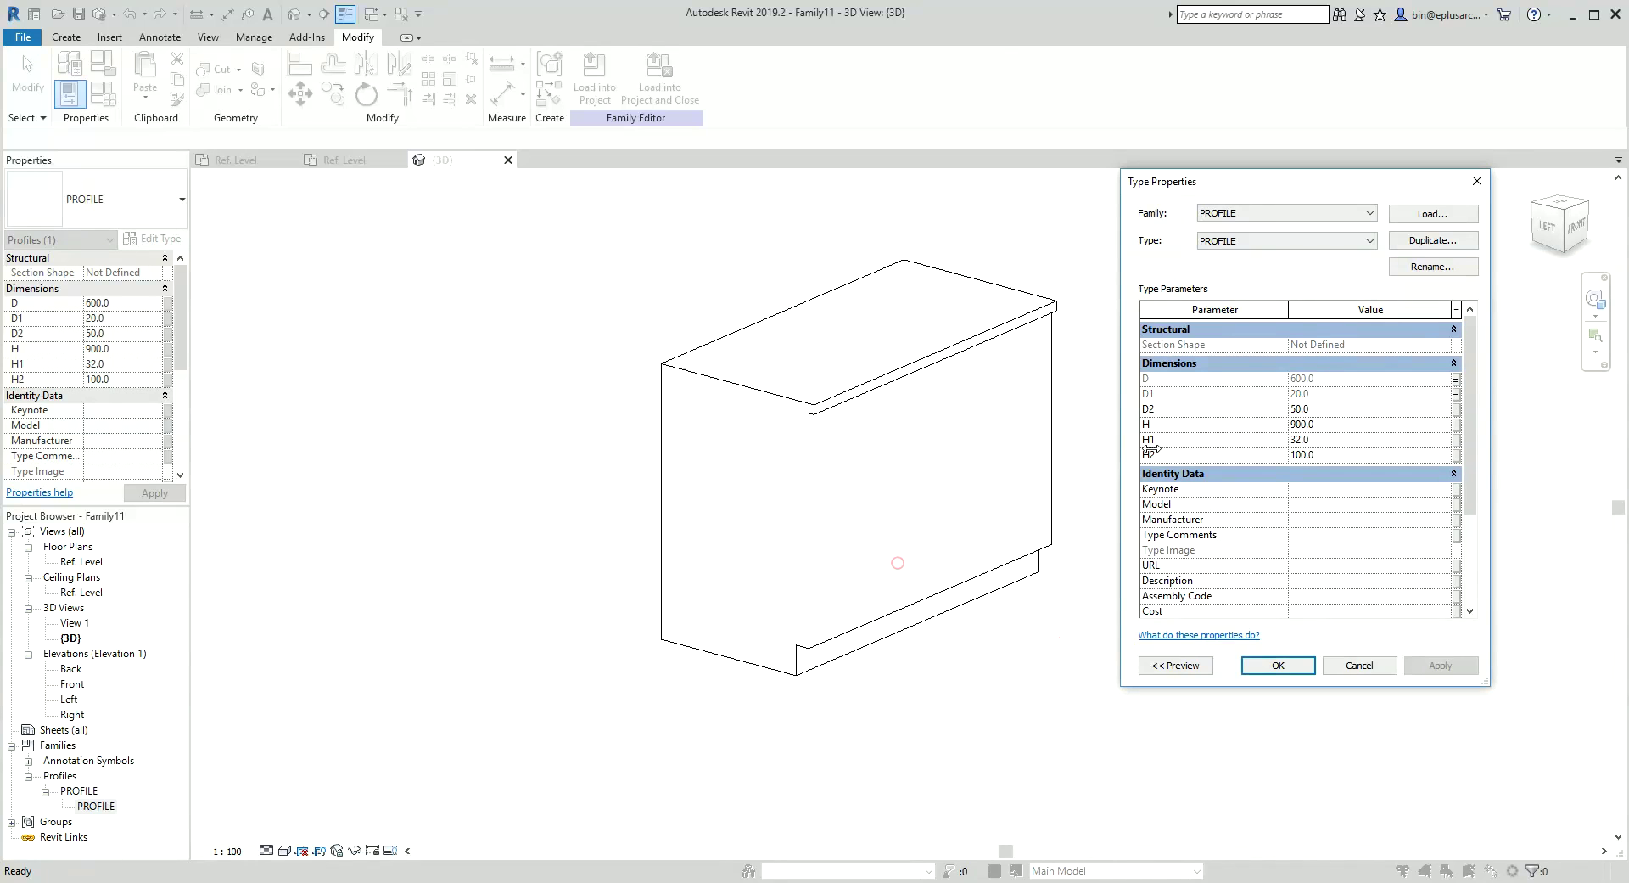
{"action": "left_click", "coordinate": [1457, 410]}
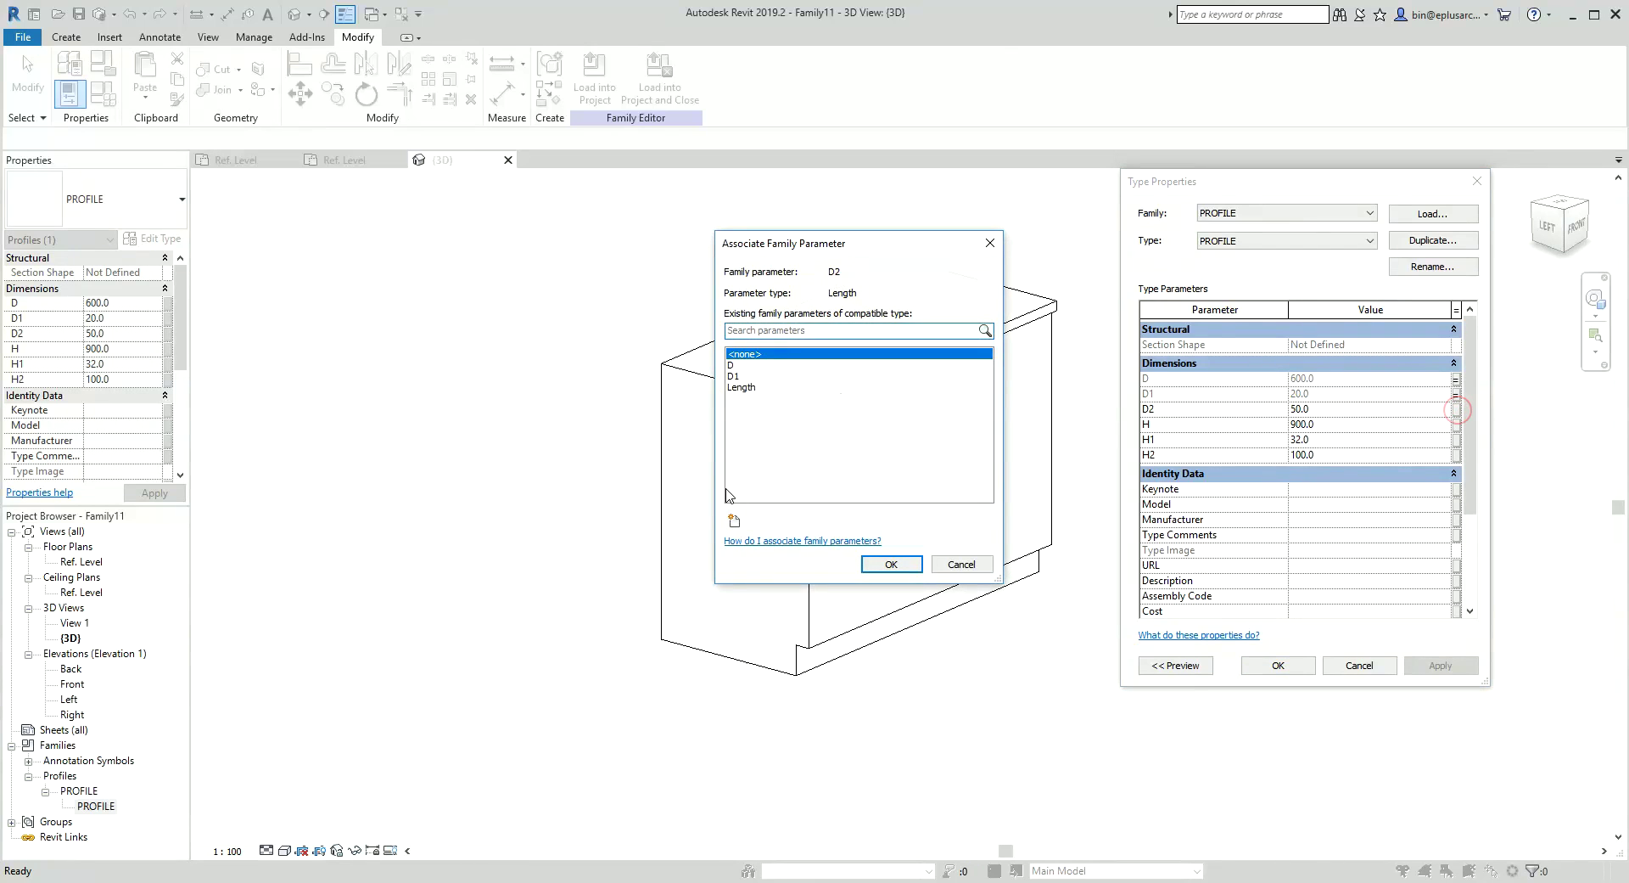
{"action": "left_click", "coordinate": [735, 517]}
{"action": "type", "text": "D2"}
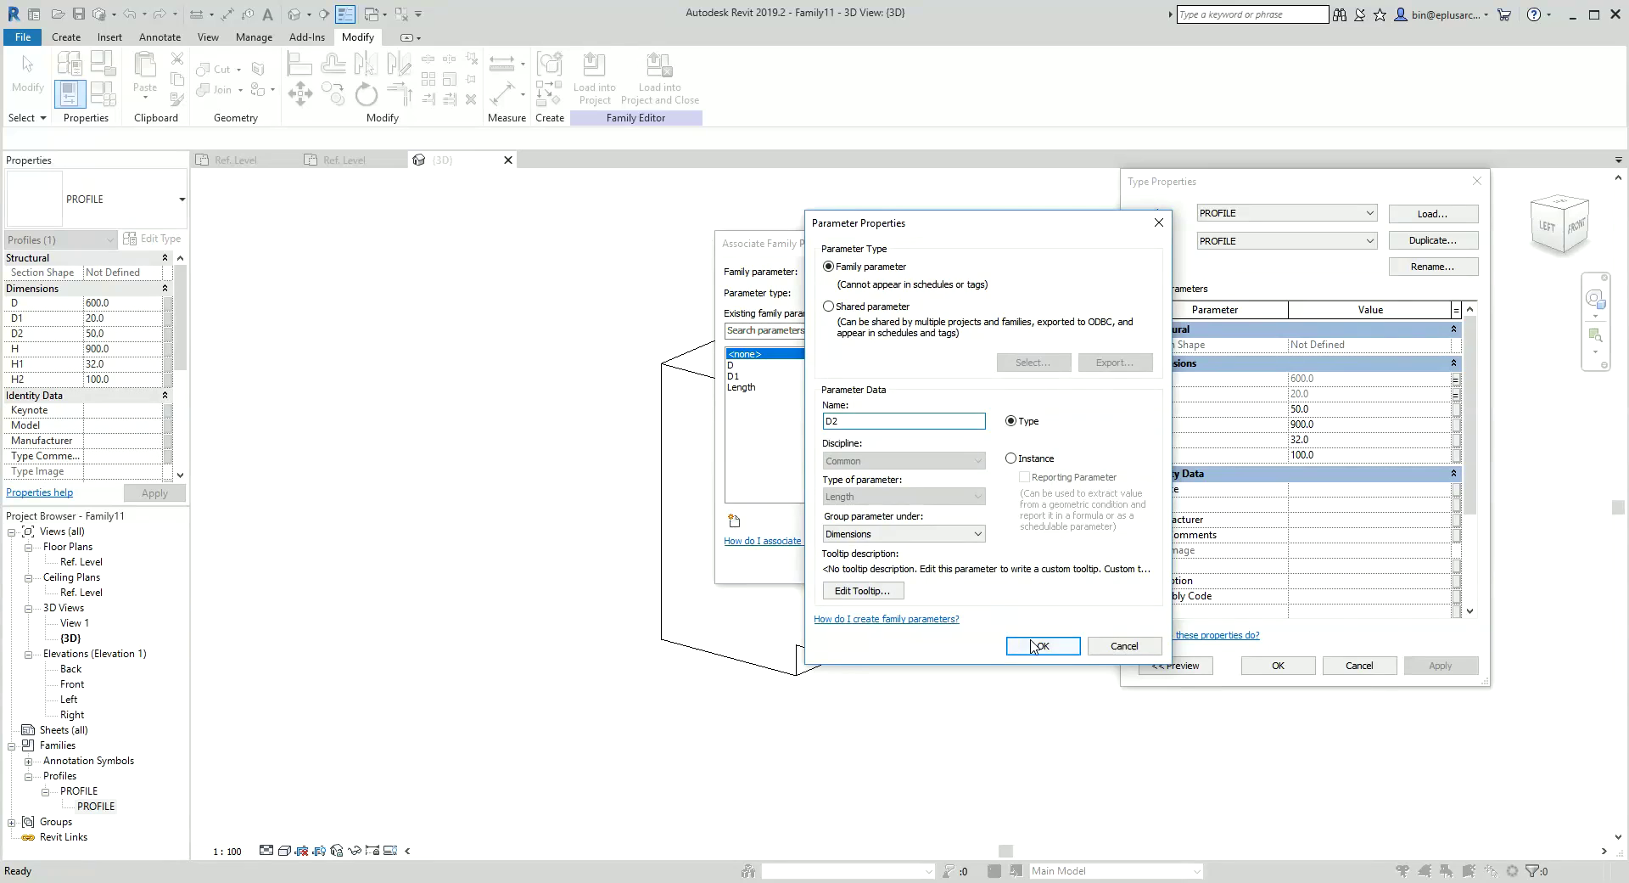
{"action": "left_click", "coordinate": [1032, 642]}
{"action": "left_click", "coordinate": [893, 566]}
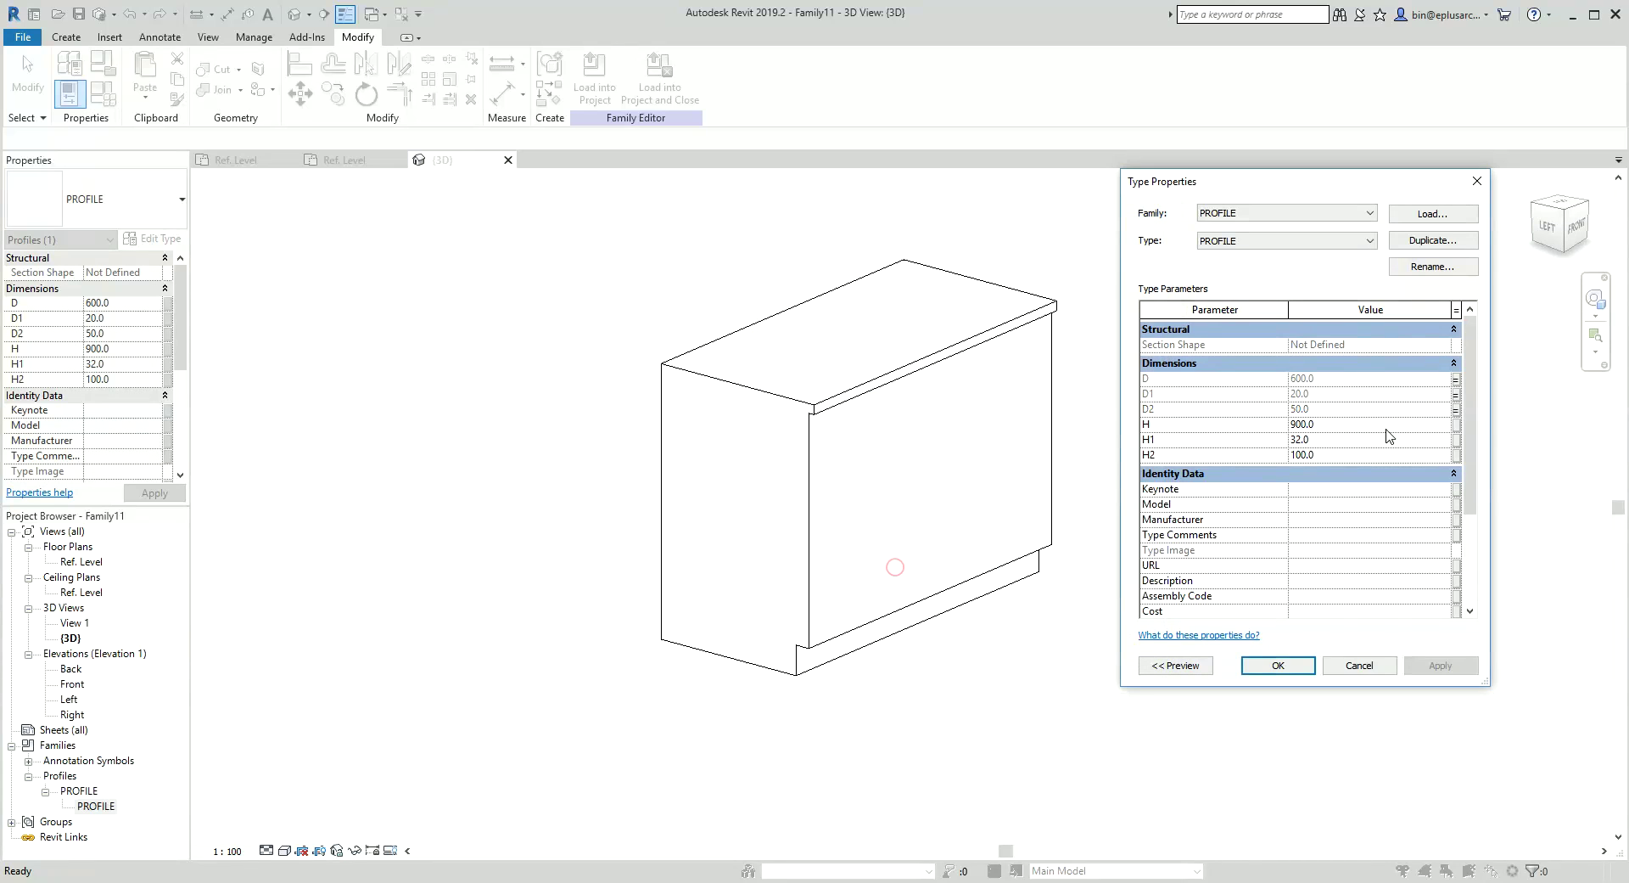
Link H to a new instance parameter H and H1 to a new parameter H1
{"action": "left_click", "coordinate": [1457, 425]}
{"action": "left_click", "coordinate": [737, 522]}
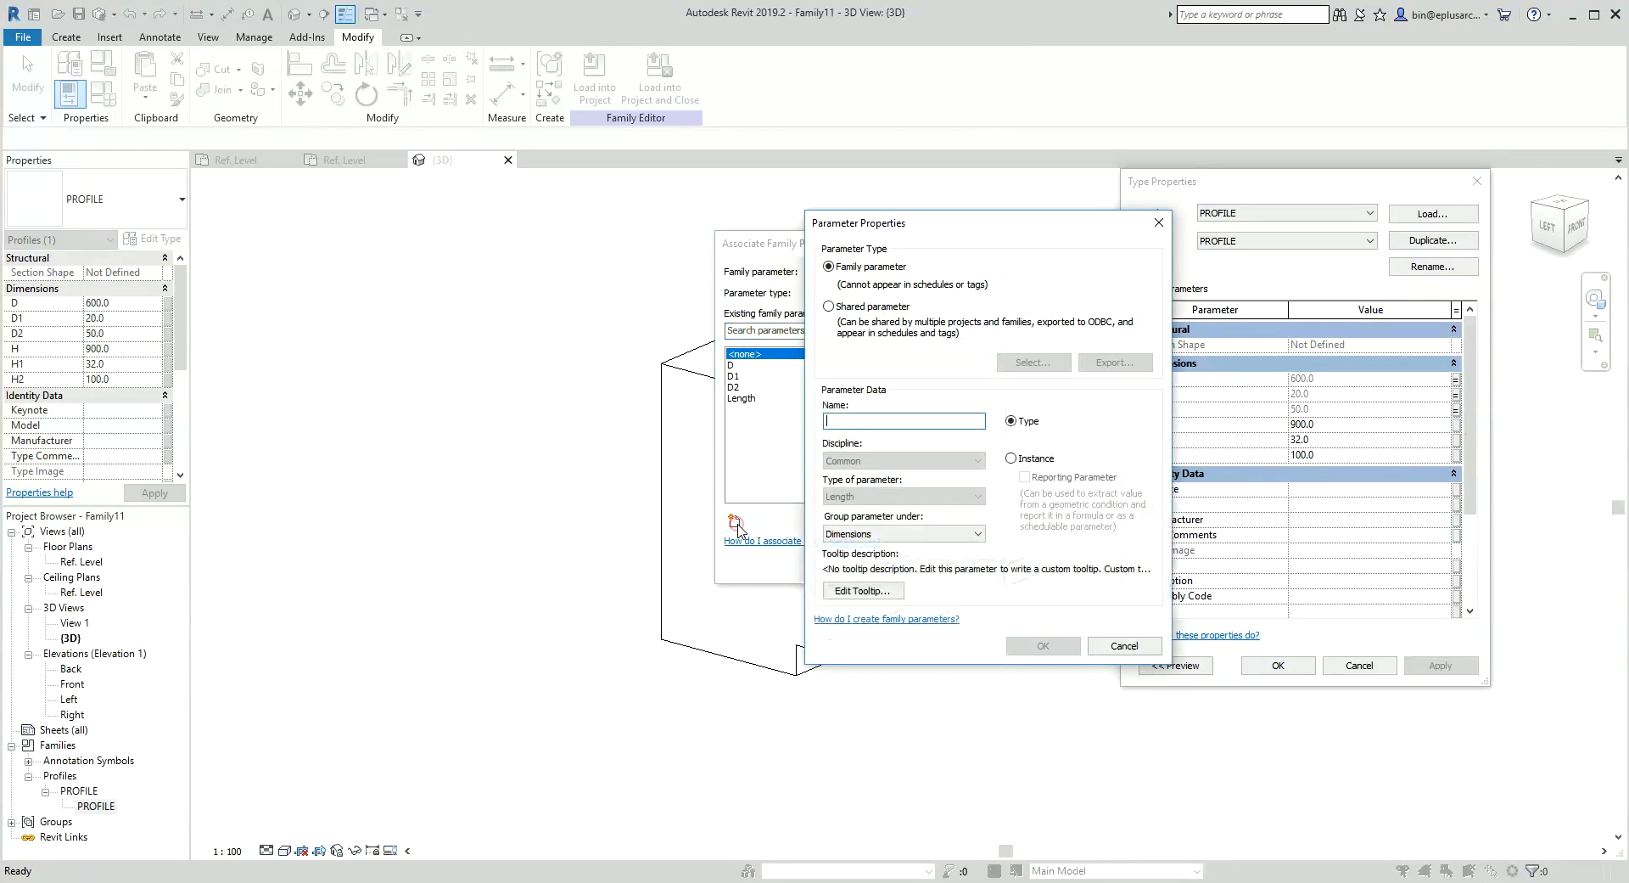
{"action": "type", "text": "H"}
{"action": "left_click", "coordinate": [1010, 458]}
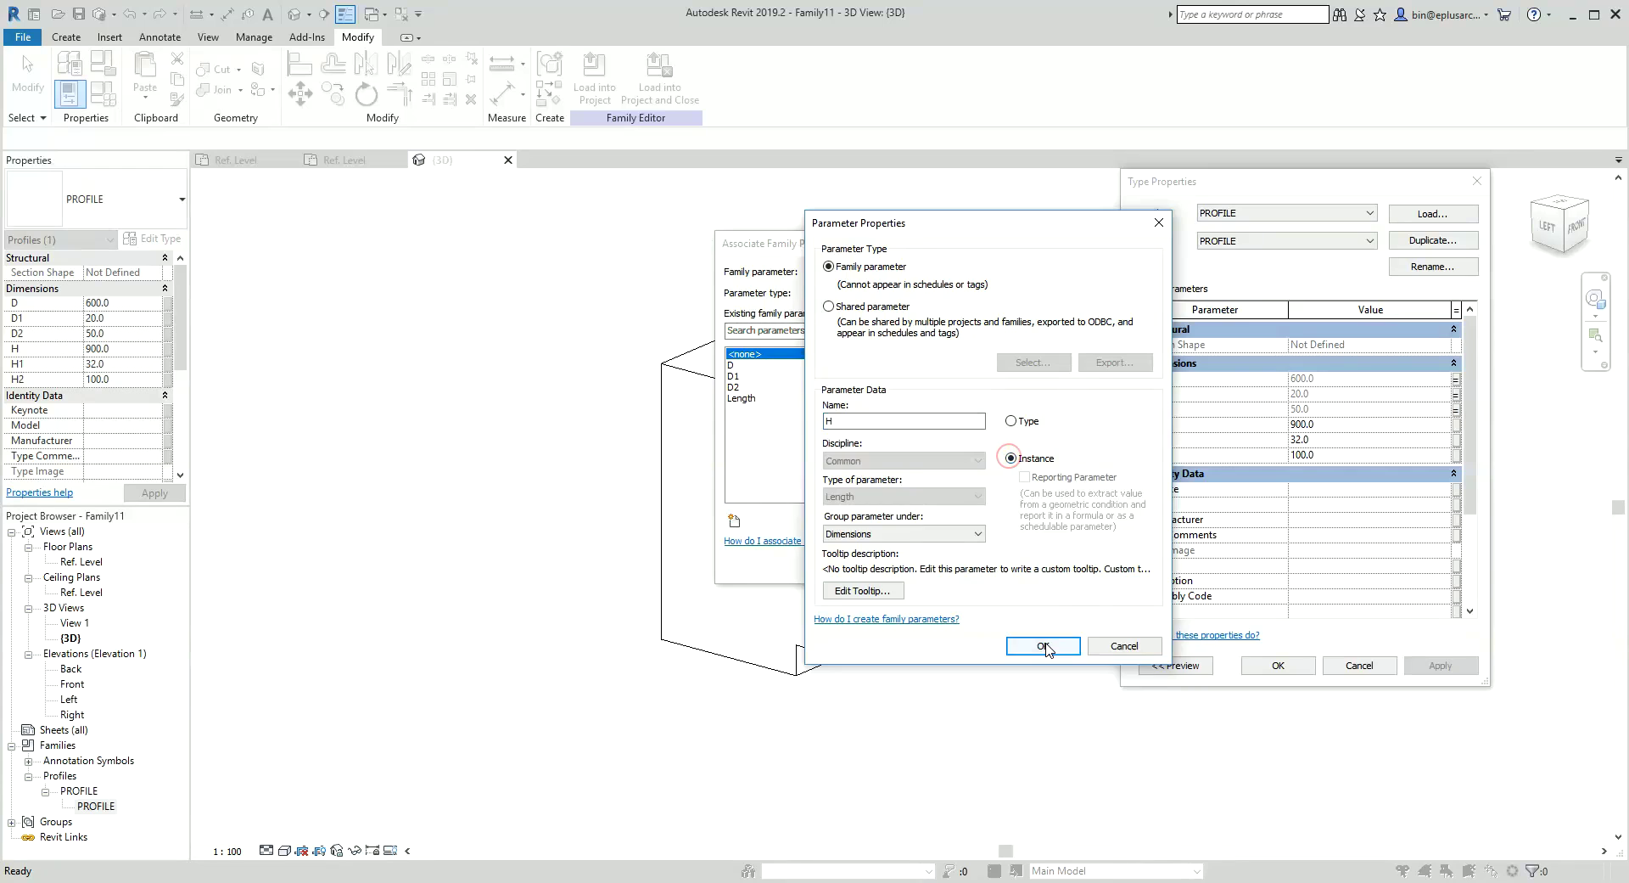
{"action": "left_click", "coordinate": [1043, 646]}
{"action": "left_click", "coordinate": [891, 566]}
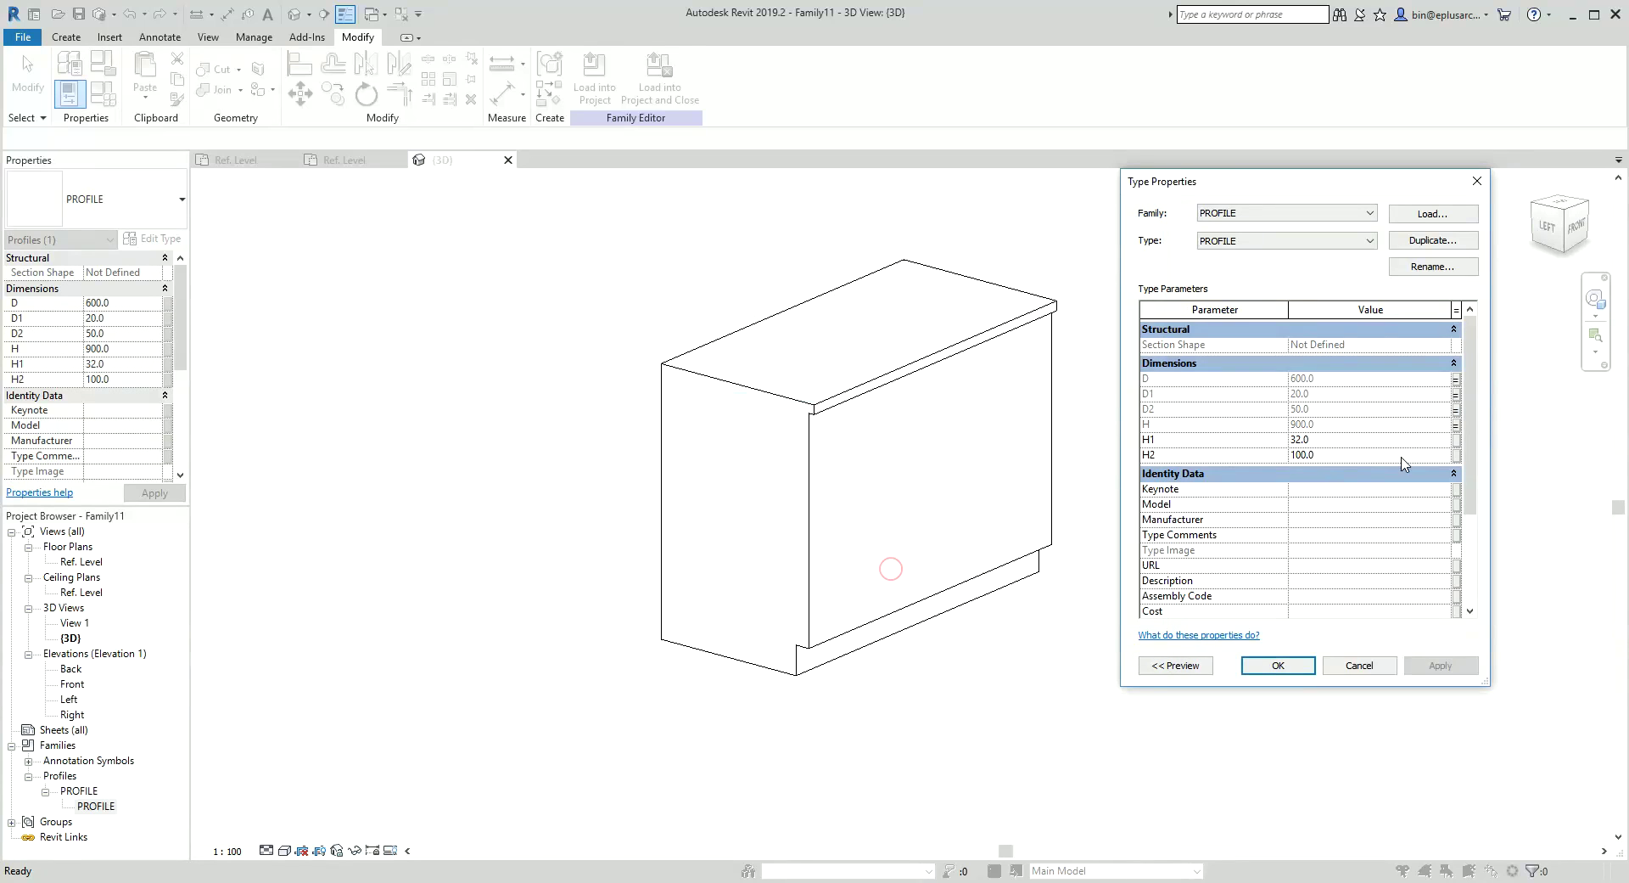
{"action": "left_click", "coordinate": [1456, 439]}
{"action": "type", "text": "H1"}
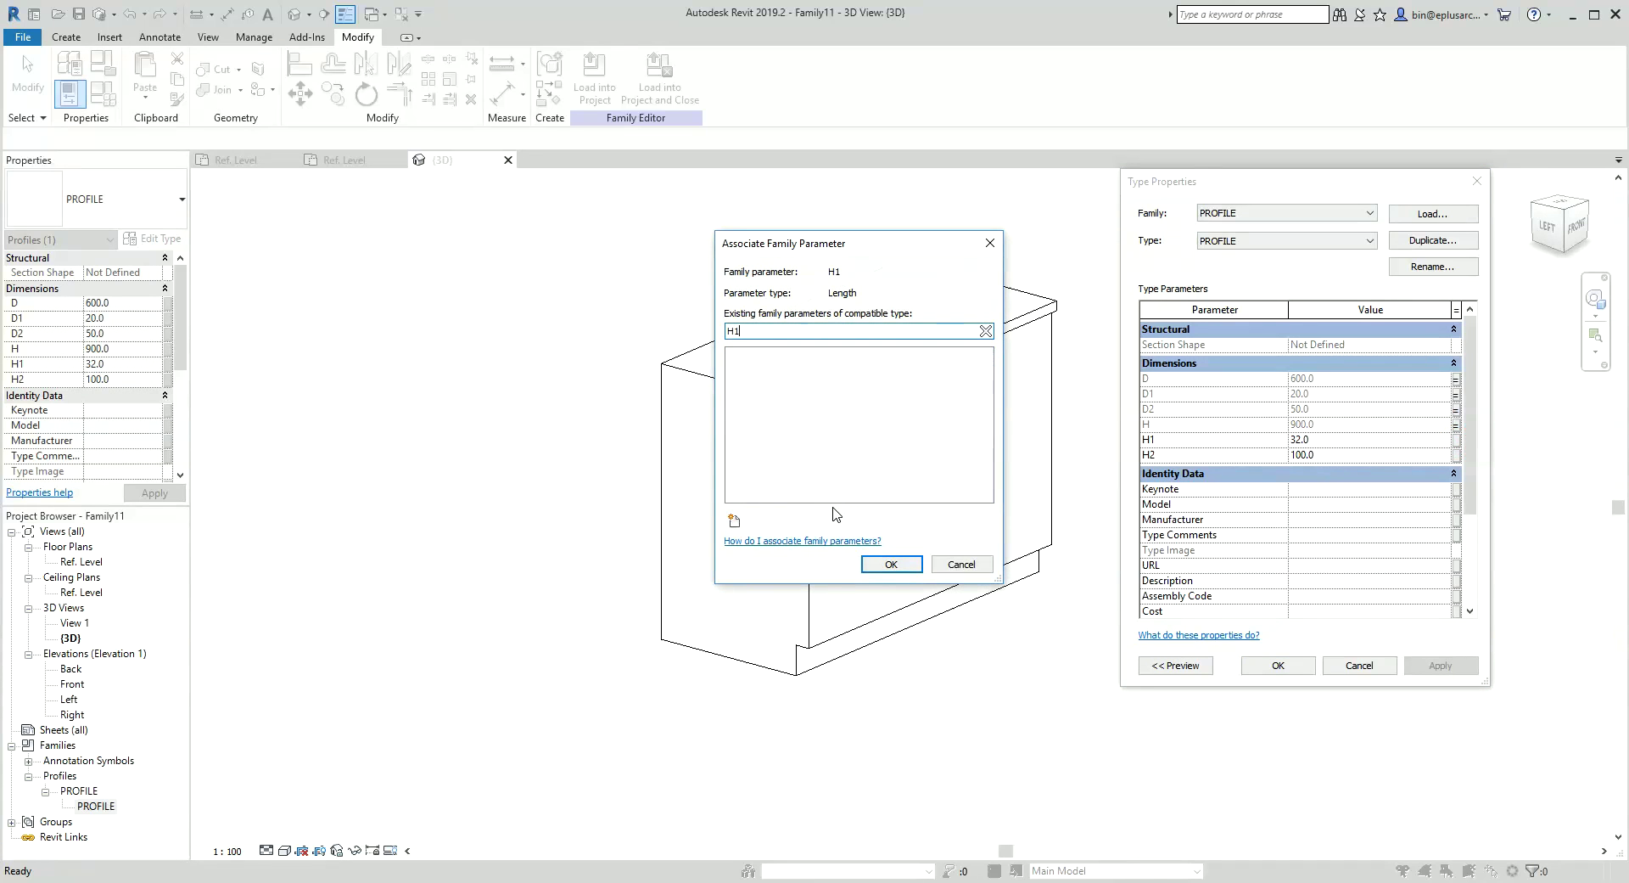
{"action": "left_click", "coordinate": [735, 521]}
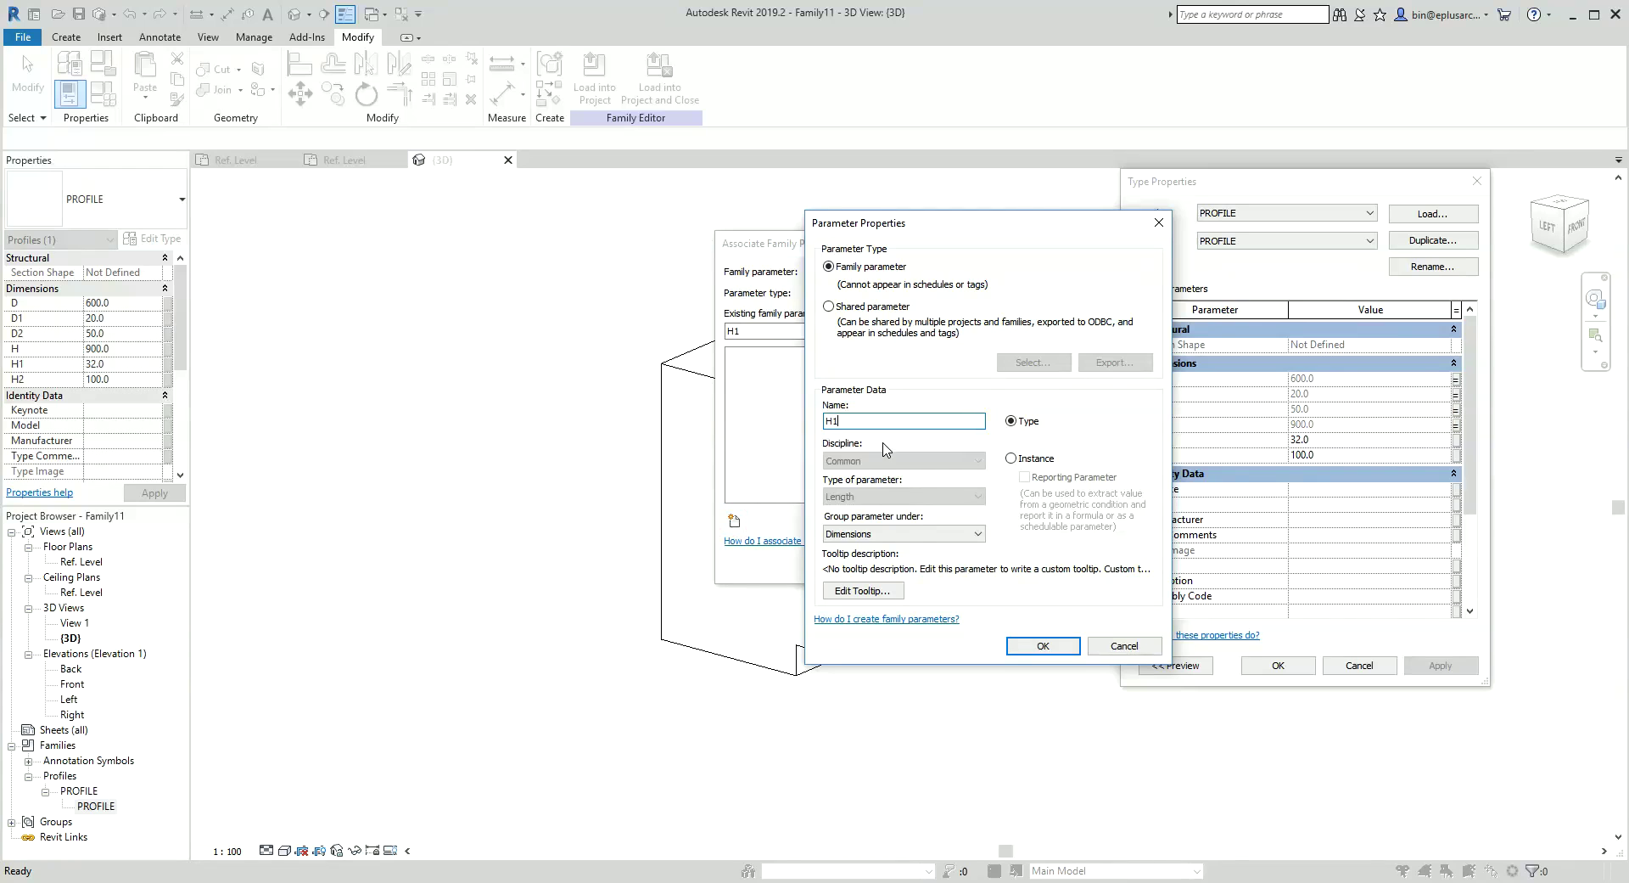
{"action": "left_click", "coordinate": [1044, 645]}
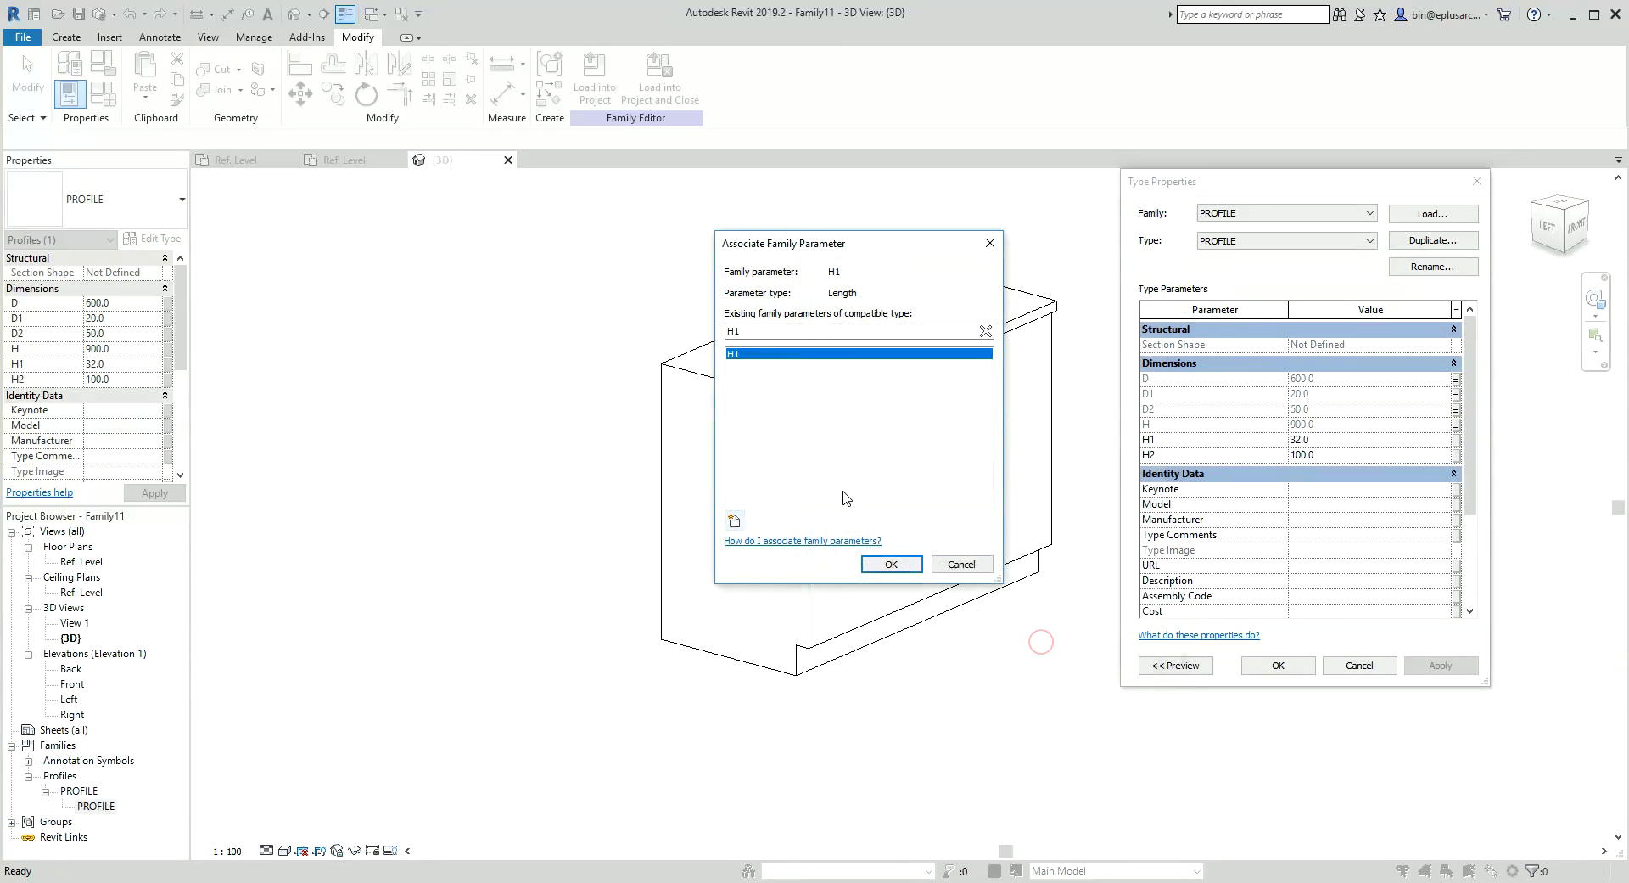
{"action": "left_click", "coordinate": [893, 566]}
Link H2 to a new instance parameter H2 and apply the profile's type properties
{"action": "left_click", "coordinate": [1456, 455]}
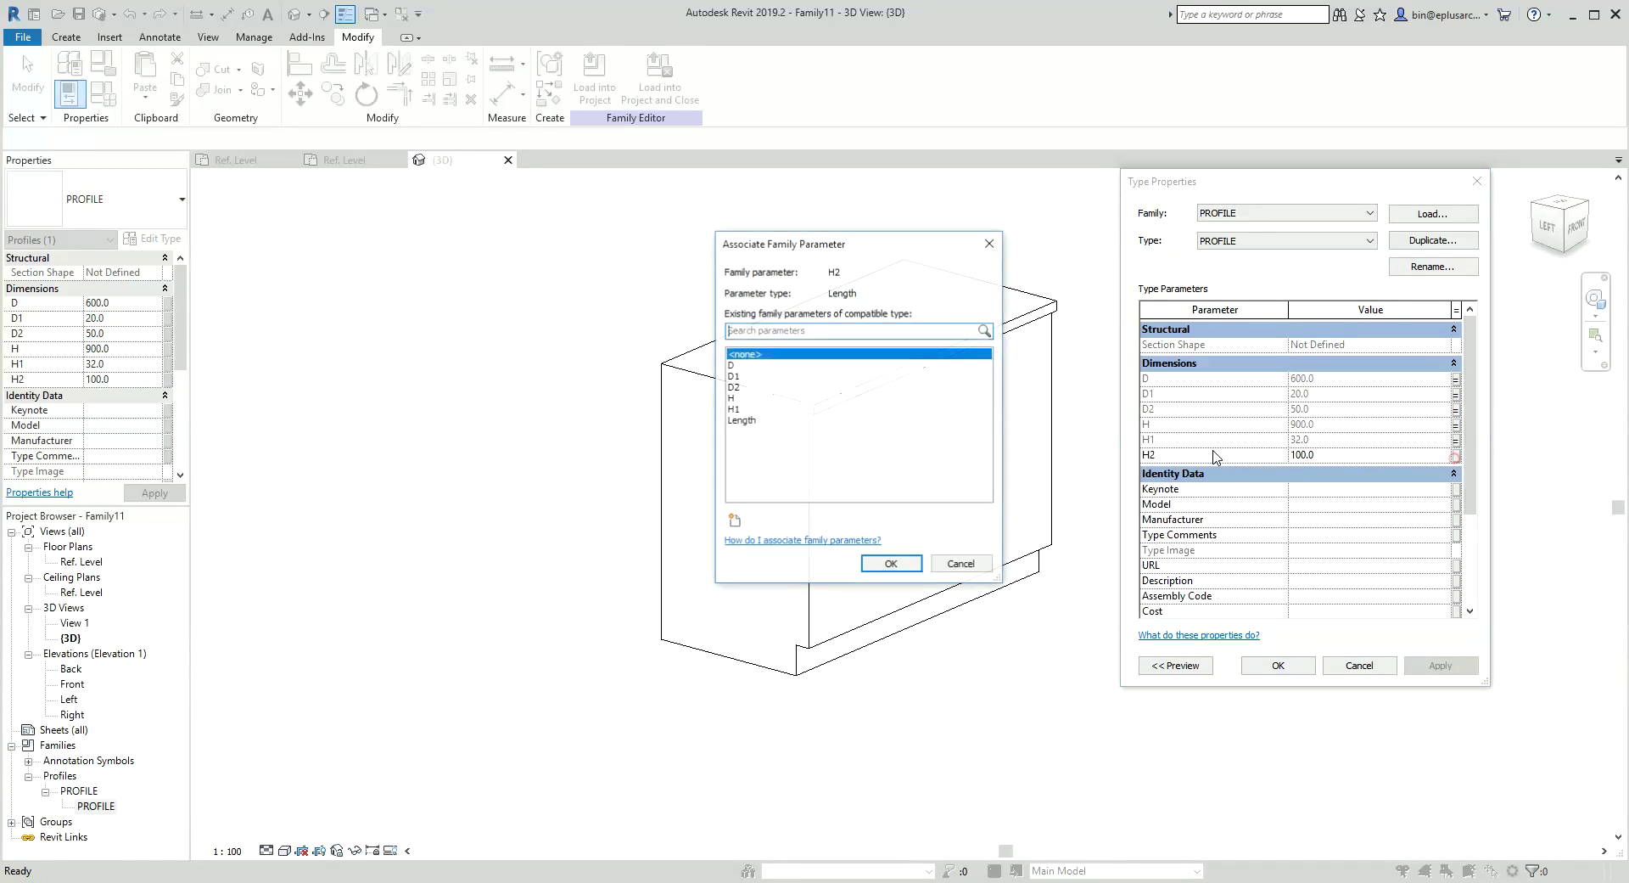
{"action": "left_click", "coordinate": [735, 521]}
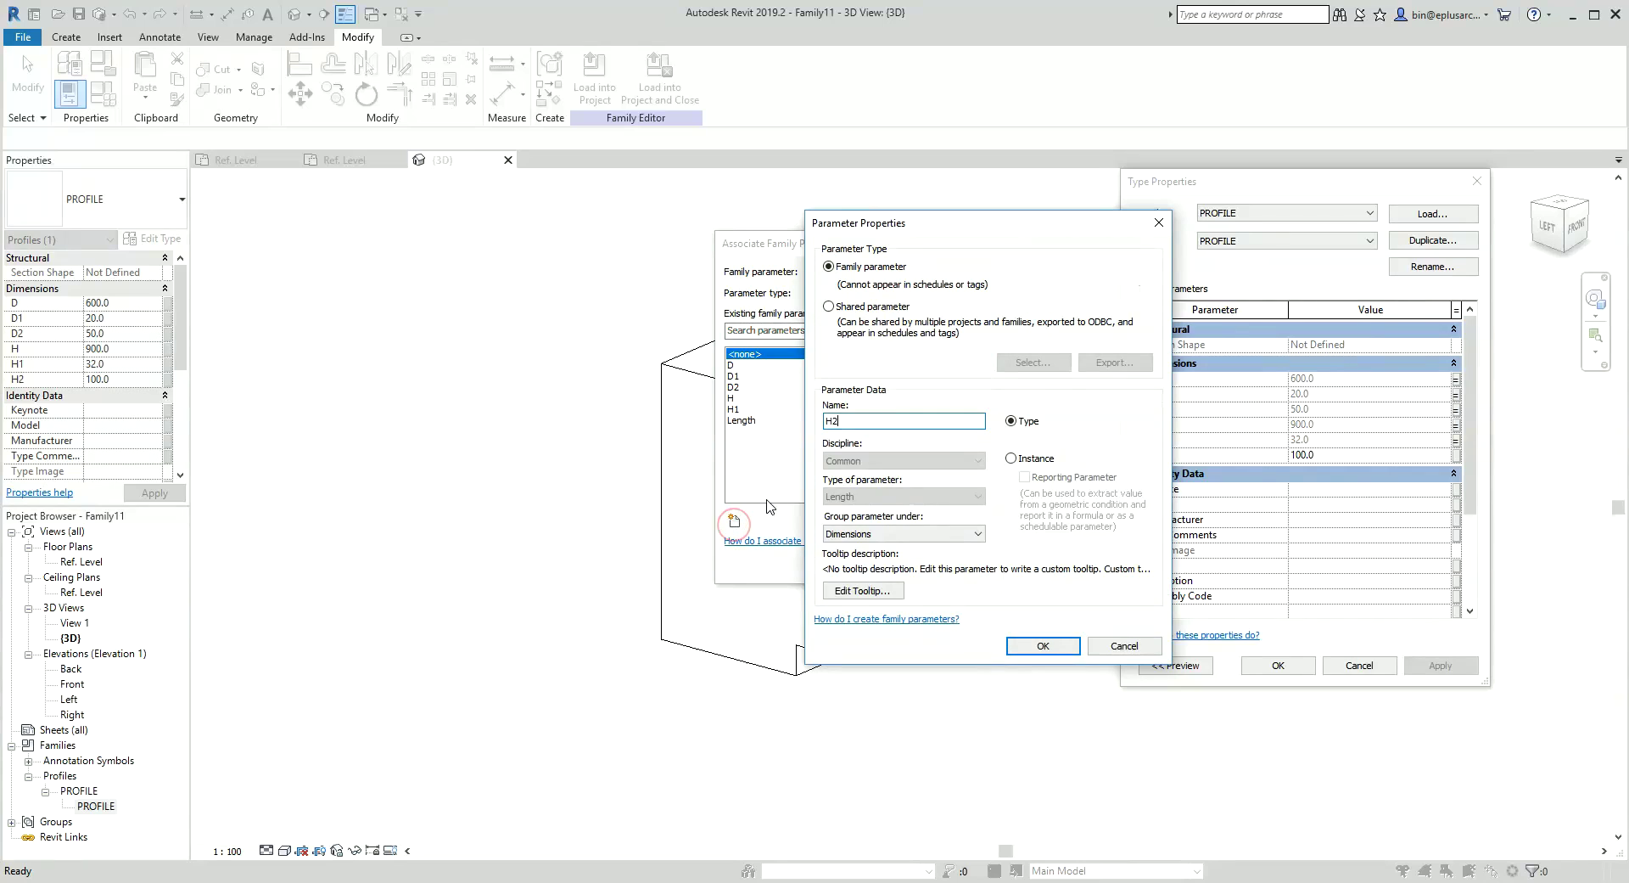
{"action": "left_click", "coordinate": [1010, 458]}
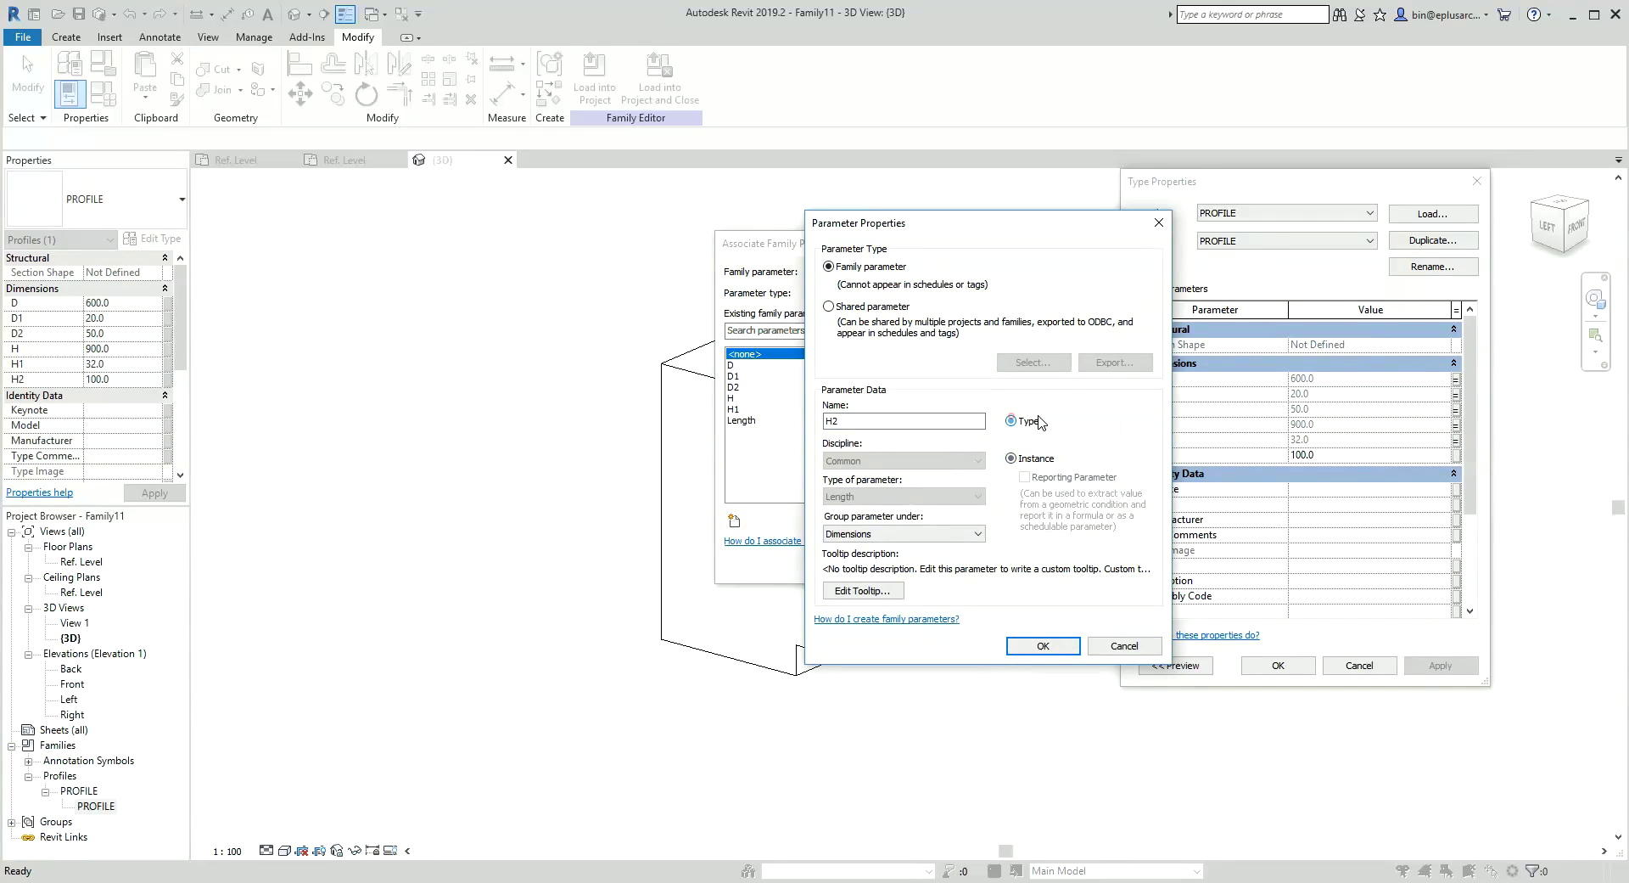
{"action": "left_click", "coordinate": [1043, 644]}
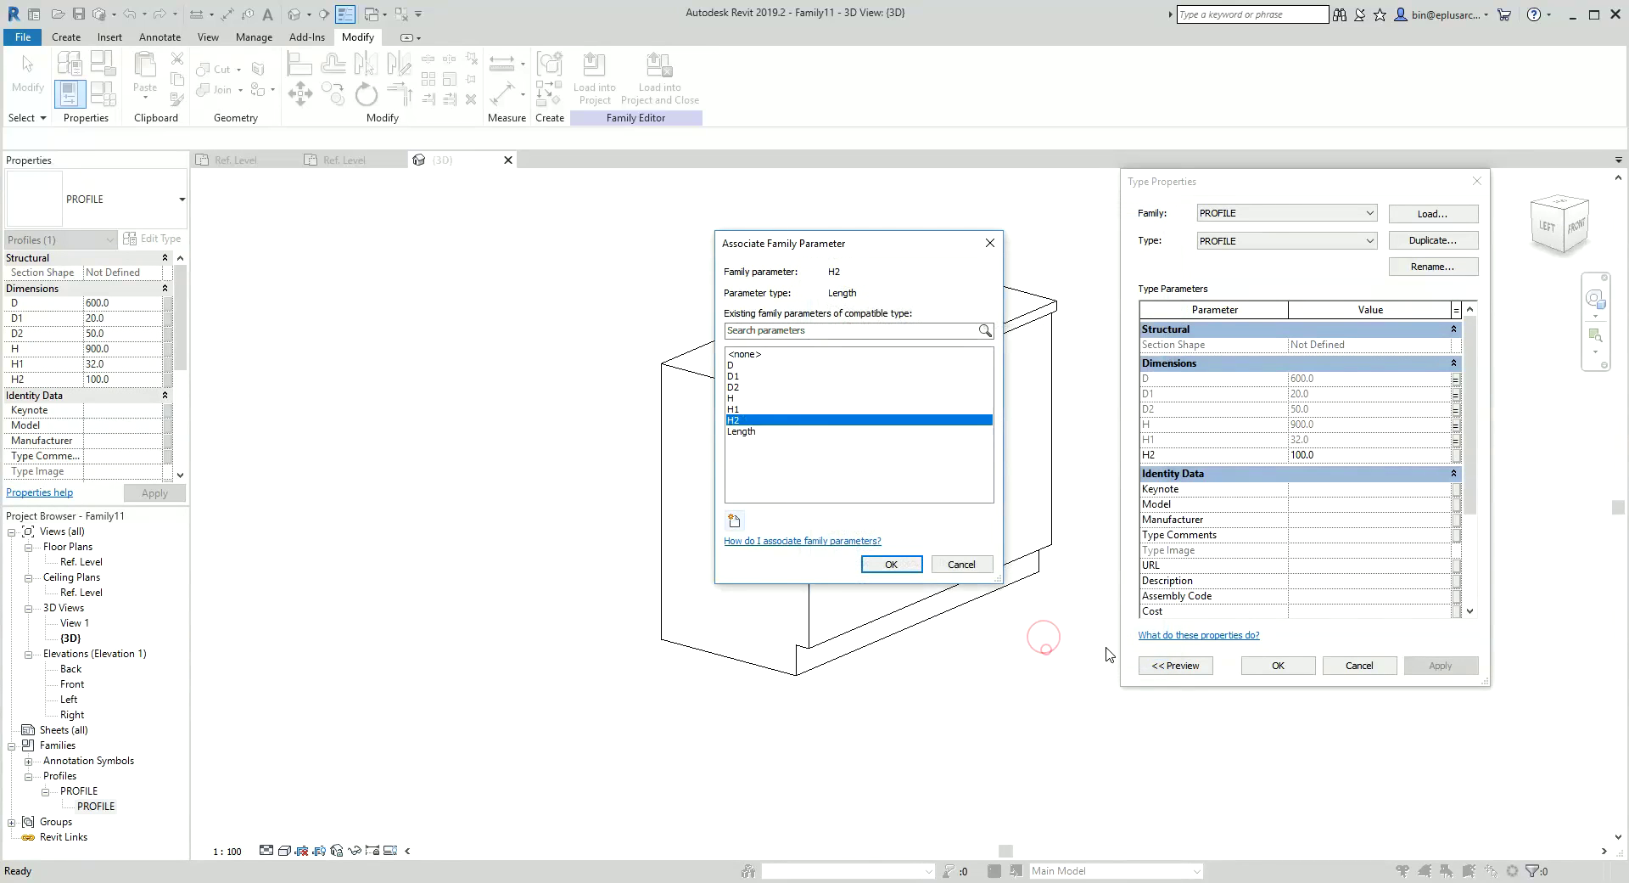
{"action": "left_click", "coordinate": [910, 564]}
{"action": "left_click", "coordinate": [1278, 664]}
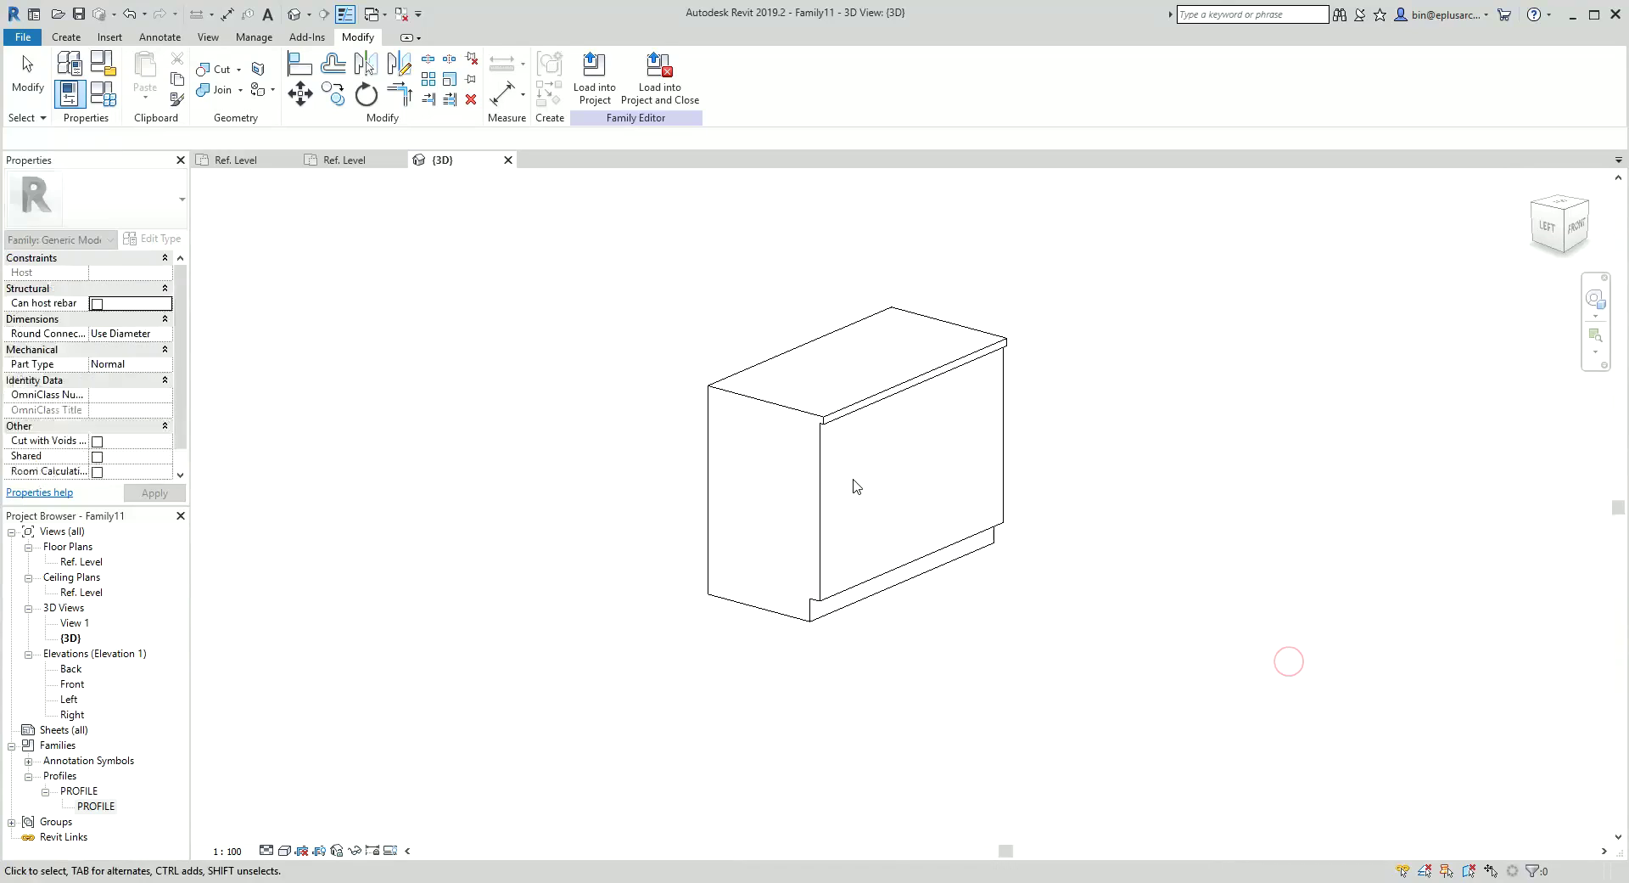
In Family Types, switch the H1 parameter from instance to type and apply
{"action": "scroll", "coordinate": [844, 480], "scroll_direction": "down", "scroll_amount": 2}
{"action": "left_click", "coordinate": [103, 91]}
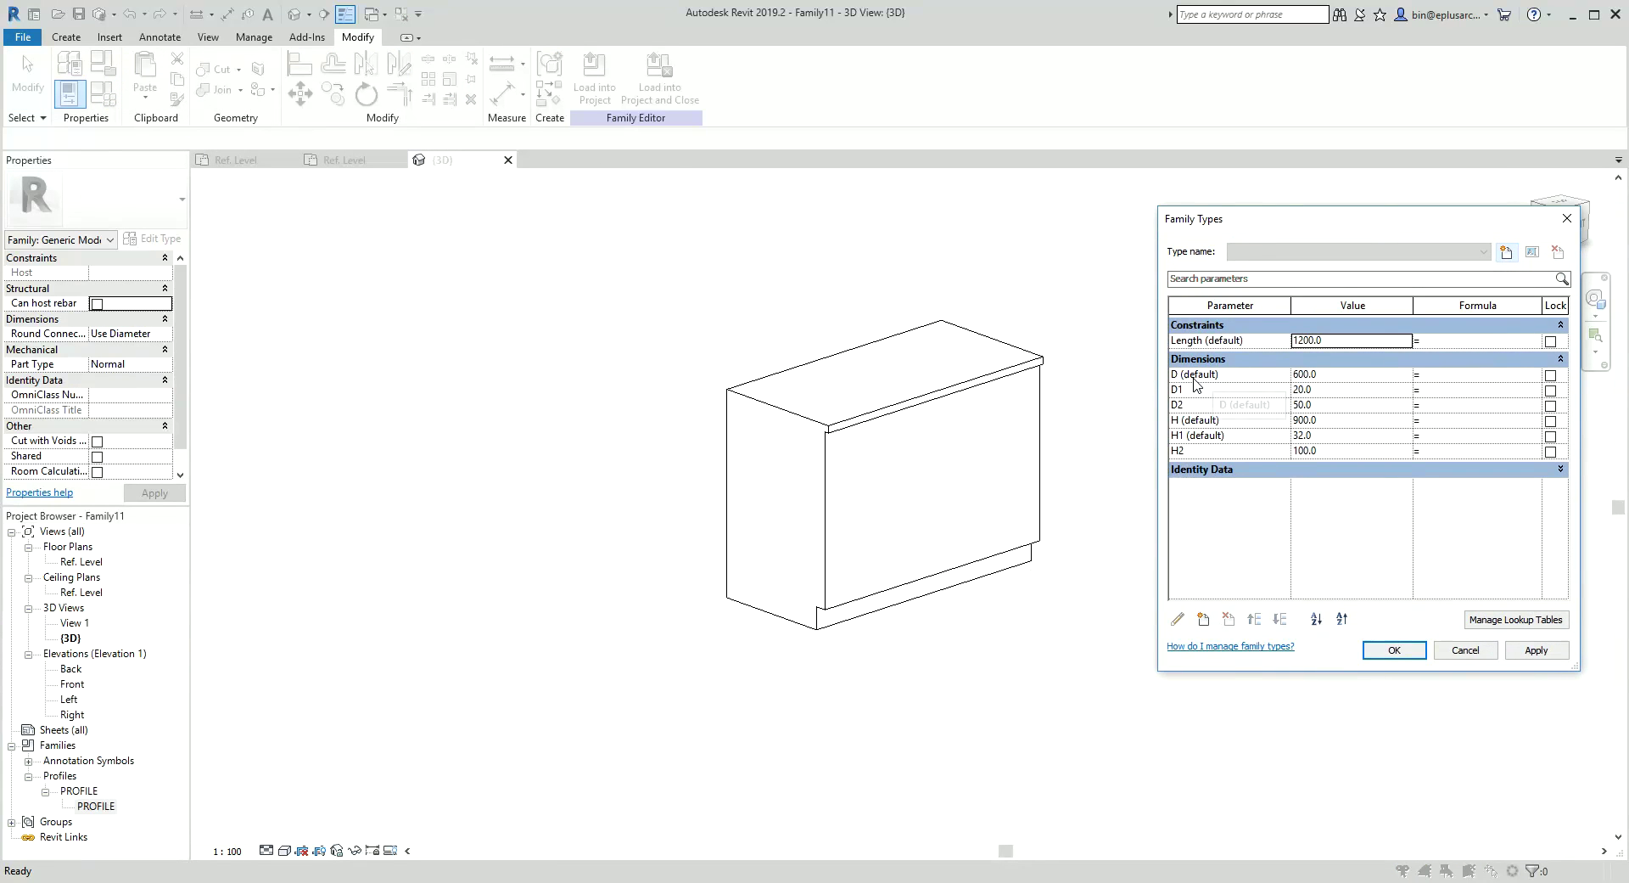
{"action": "left_click", "coordinate": [1205, 435]}
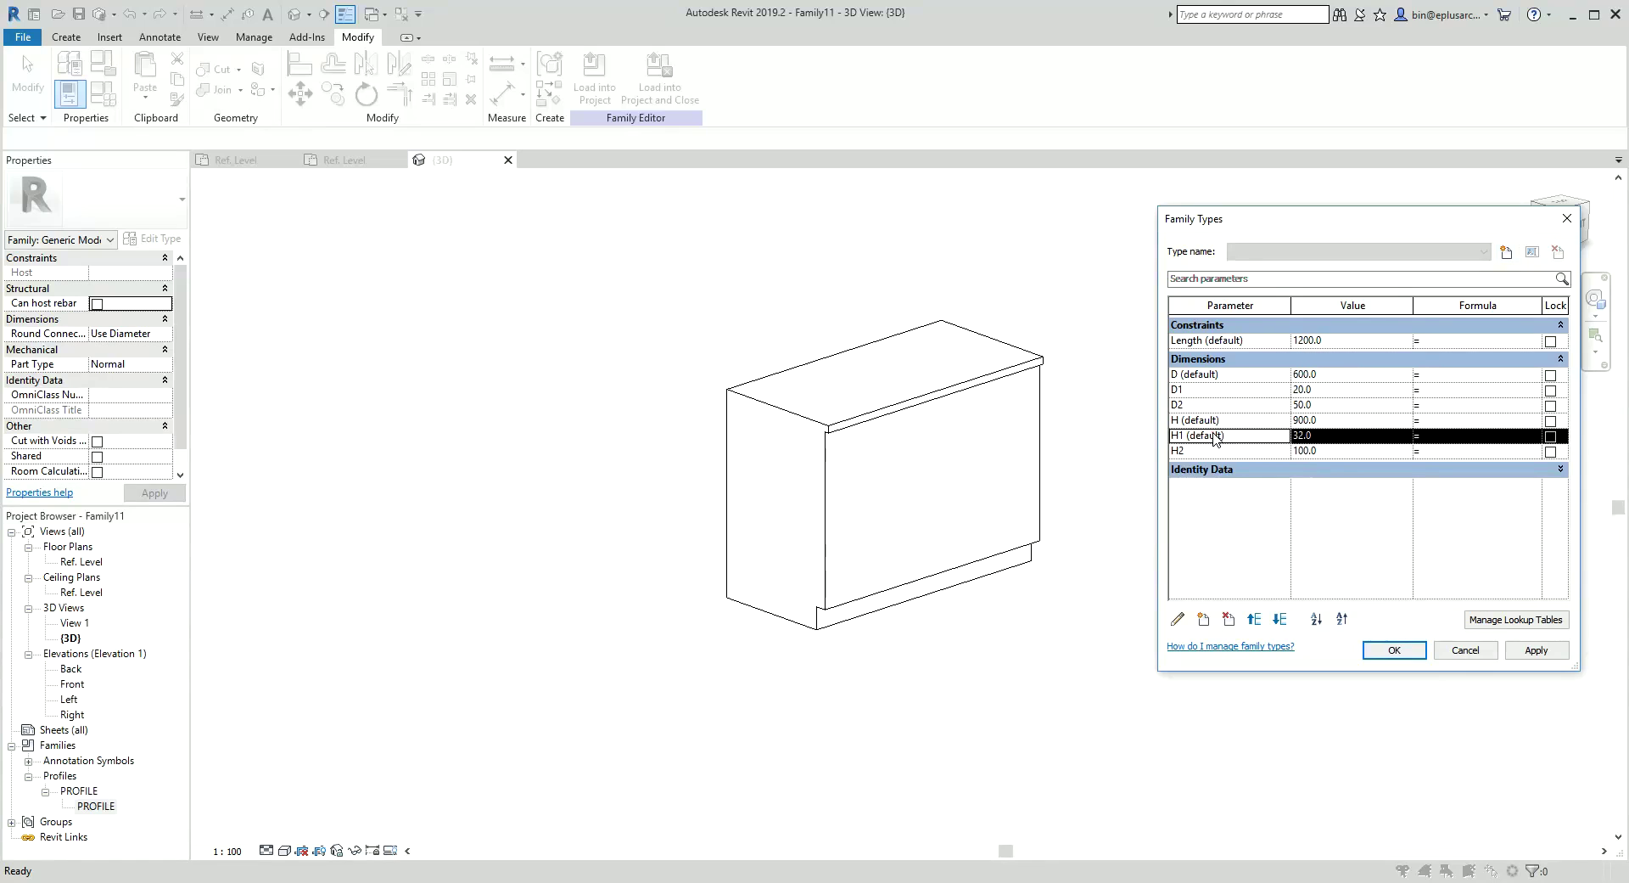
{"action": "left_click", "coordinate": [1180, 620]}
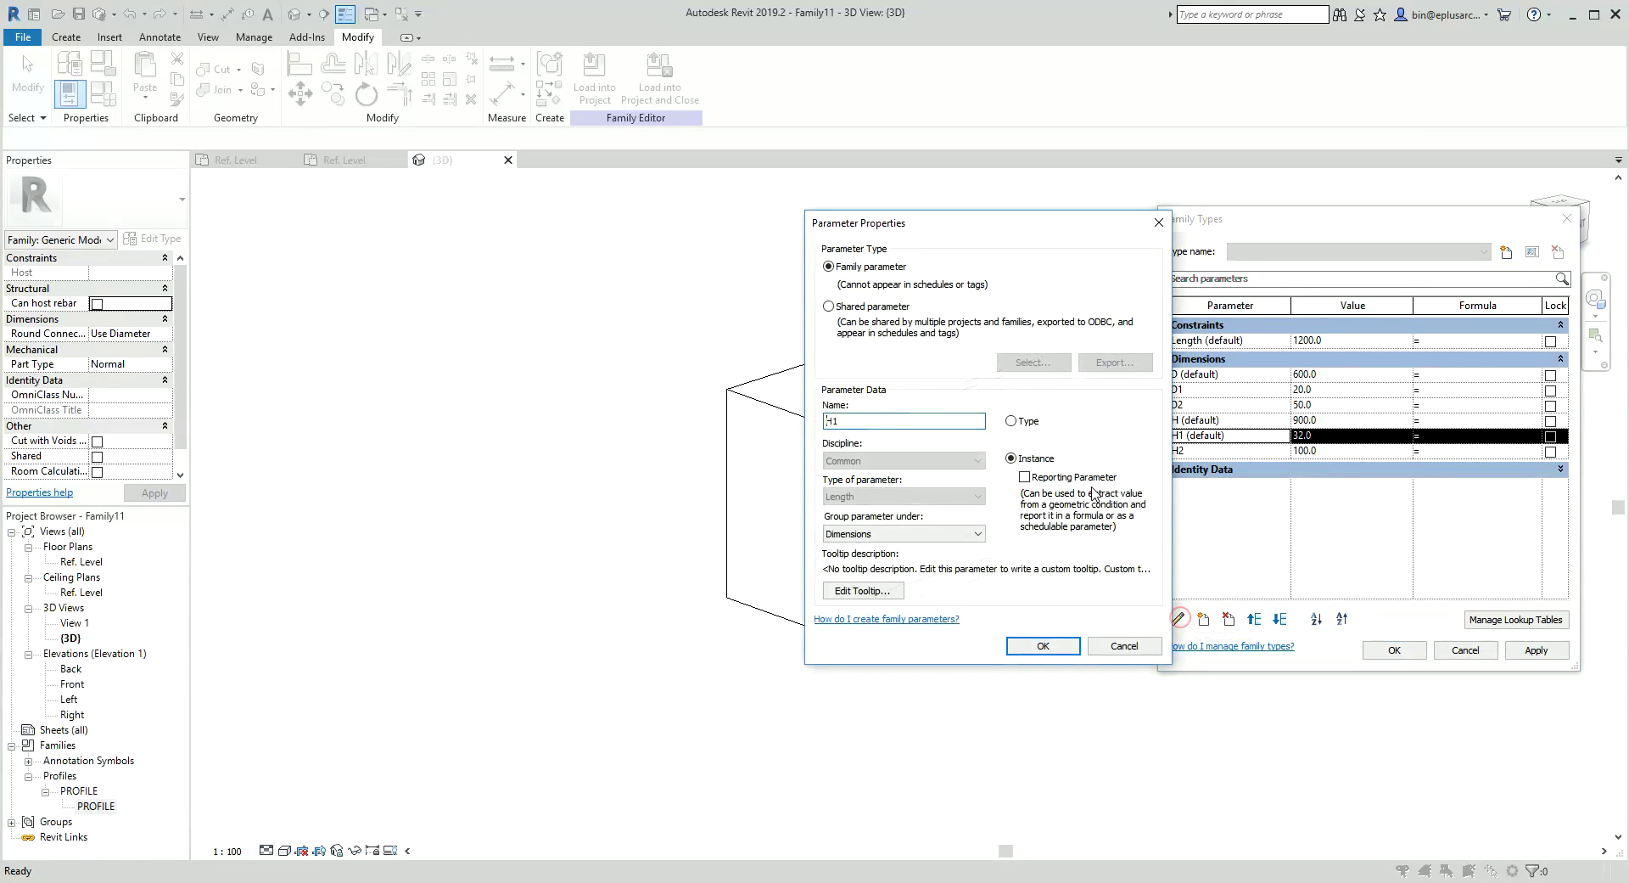
{"action": "left_click", "coordinate": [1012, 421]}
{"action": "left_click", "coordinate": [1046, 645]}
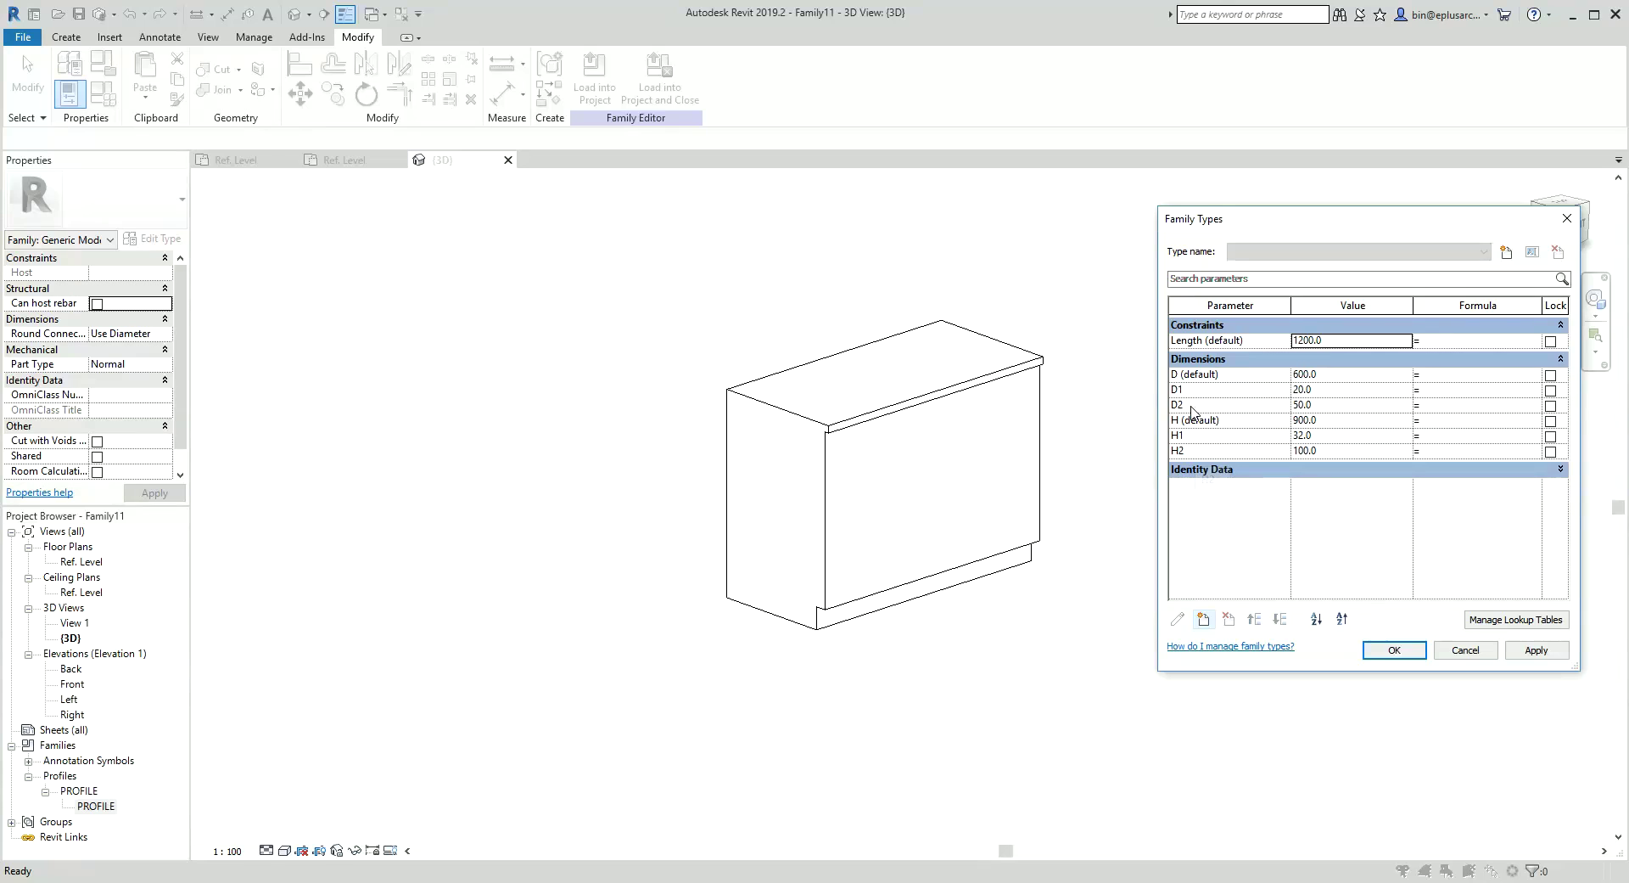
{"action": "left_click", "coordinate": [1400, 651]}
{"action": "mouse_move", "coordinate": [846, 578]}
{"action": "middle_mouse_down", "text": "shift"}
{"action": "mouse_move", "coordinate": [673, 571]}
{"action": "mouse_move", "coordinate": [789, 572]}
{"action": "mouse_move", "coordinate": [745, 562]}
{"action": "middle_mouse_up", "text": "shift"}
{"action": "left_click", "coordinate": [727, 509]}
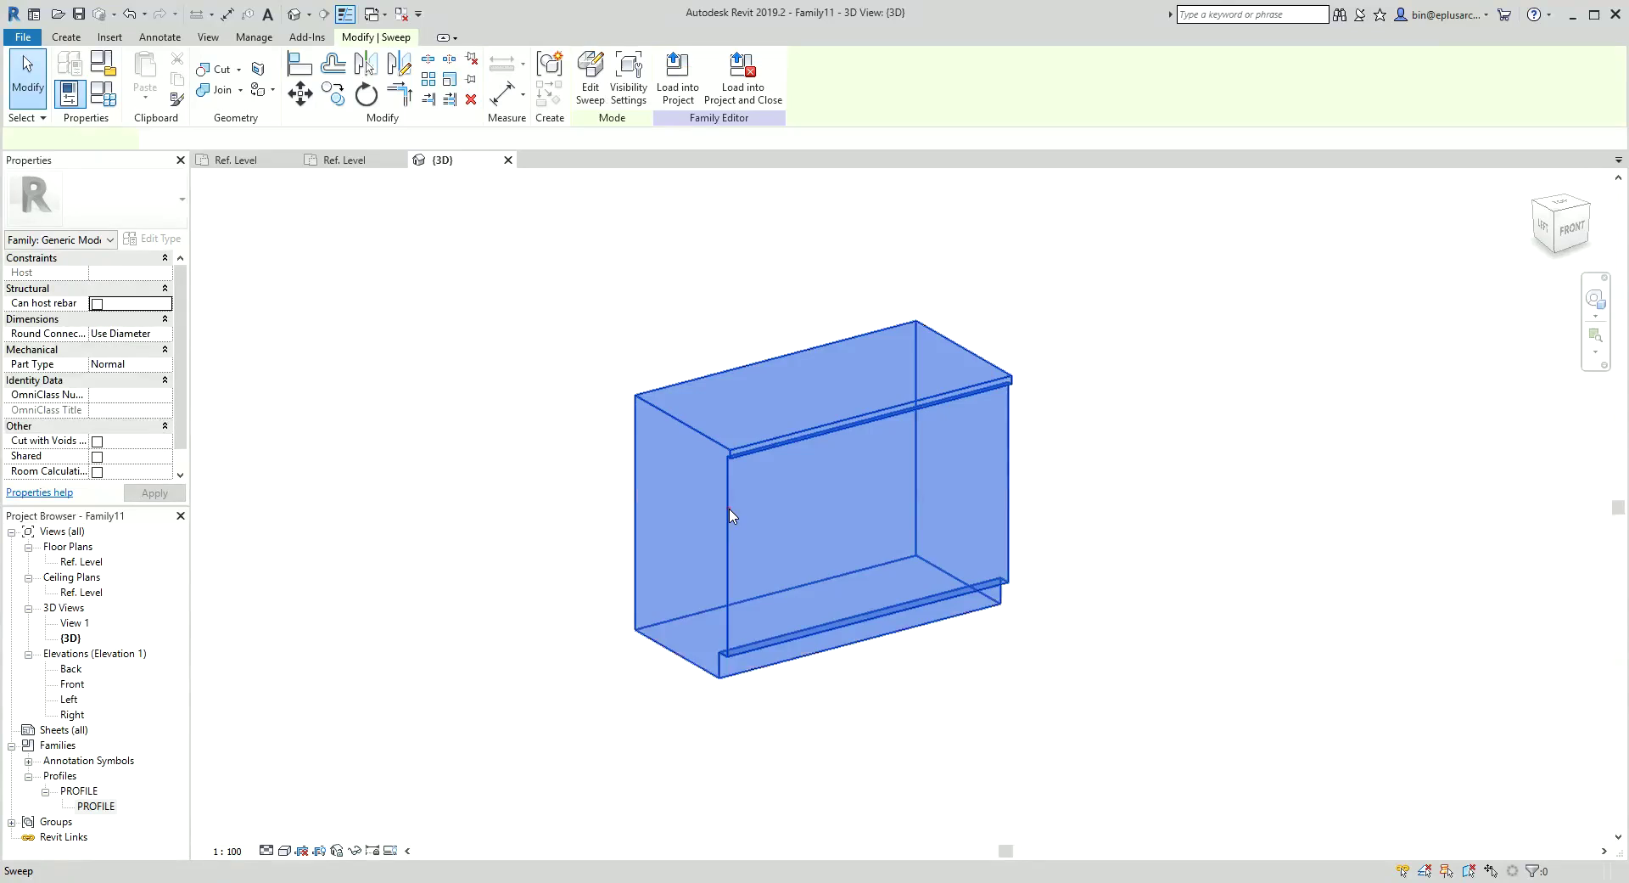
{"action": "left_click", "coordinate": [553, 400]}
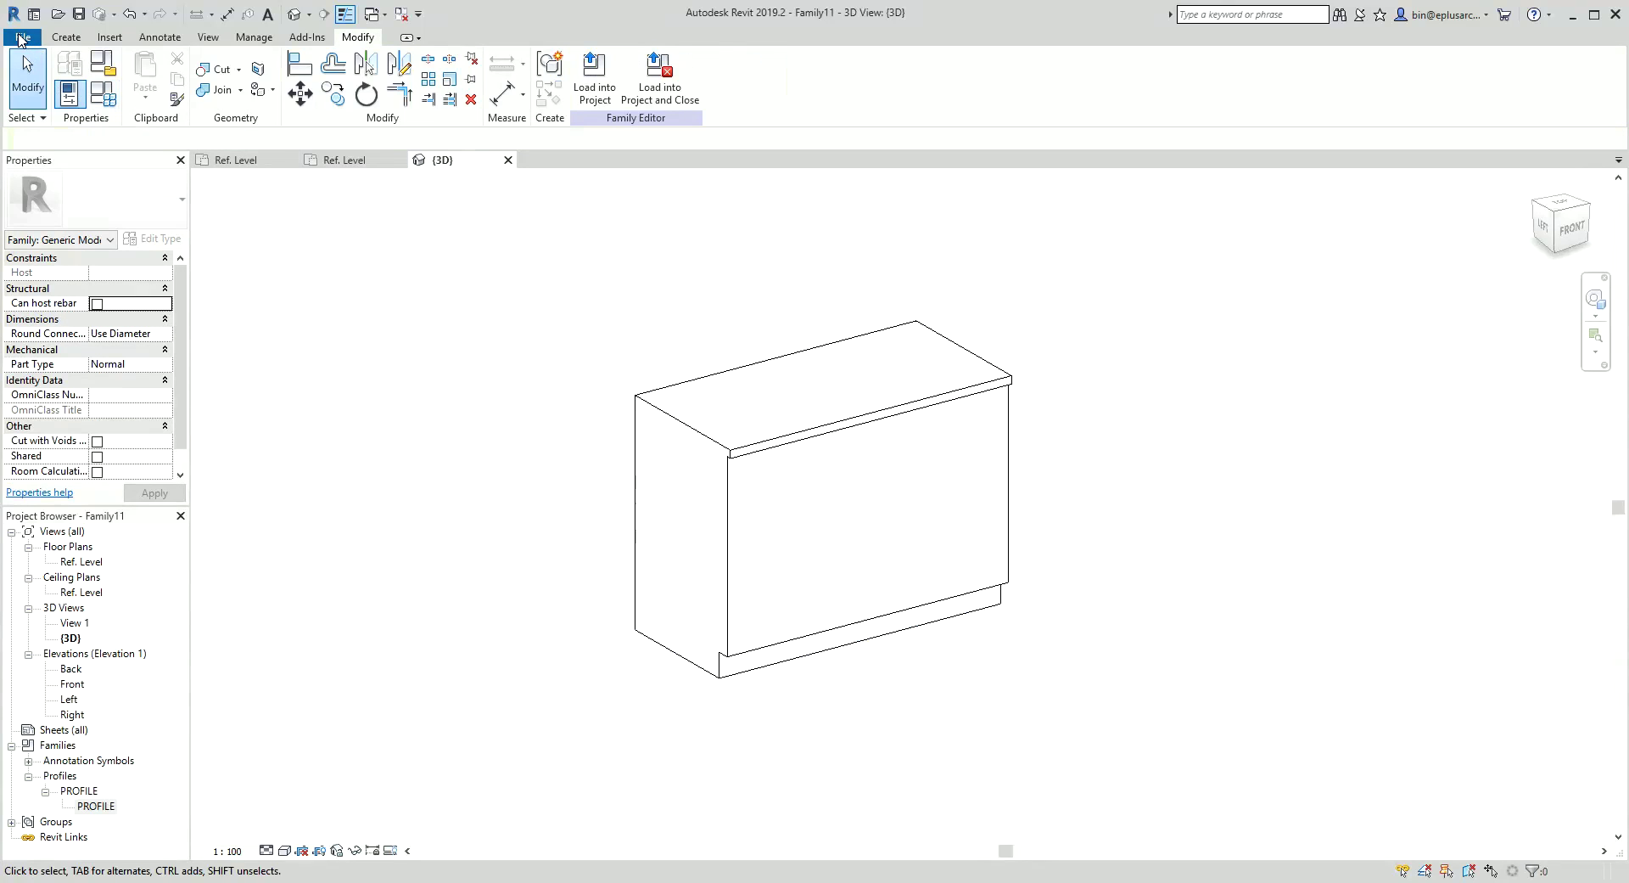
Create a new project from the Architectural Template
{"action": "left_click", "coordinate": [20, 37]}
{"action": "left_click", "coordinate": [107, 105]}
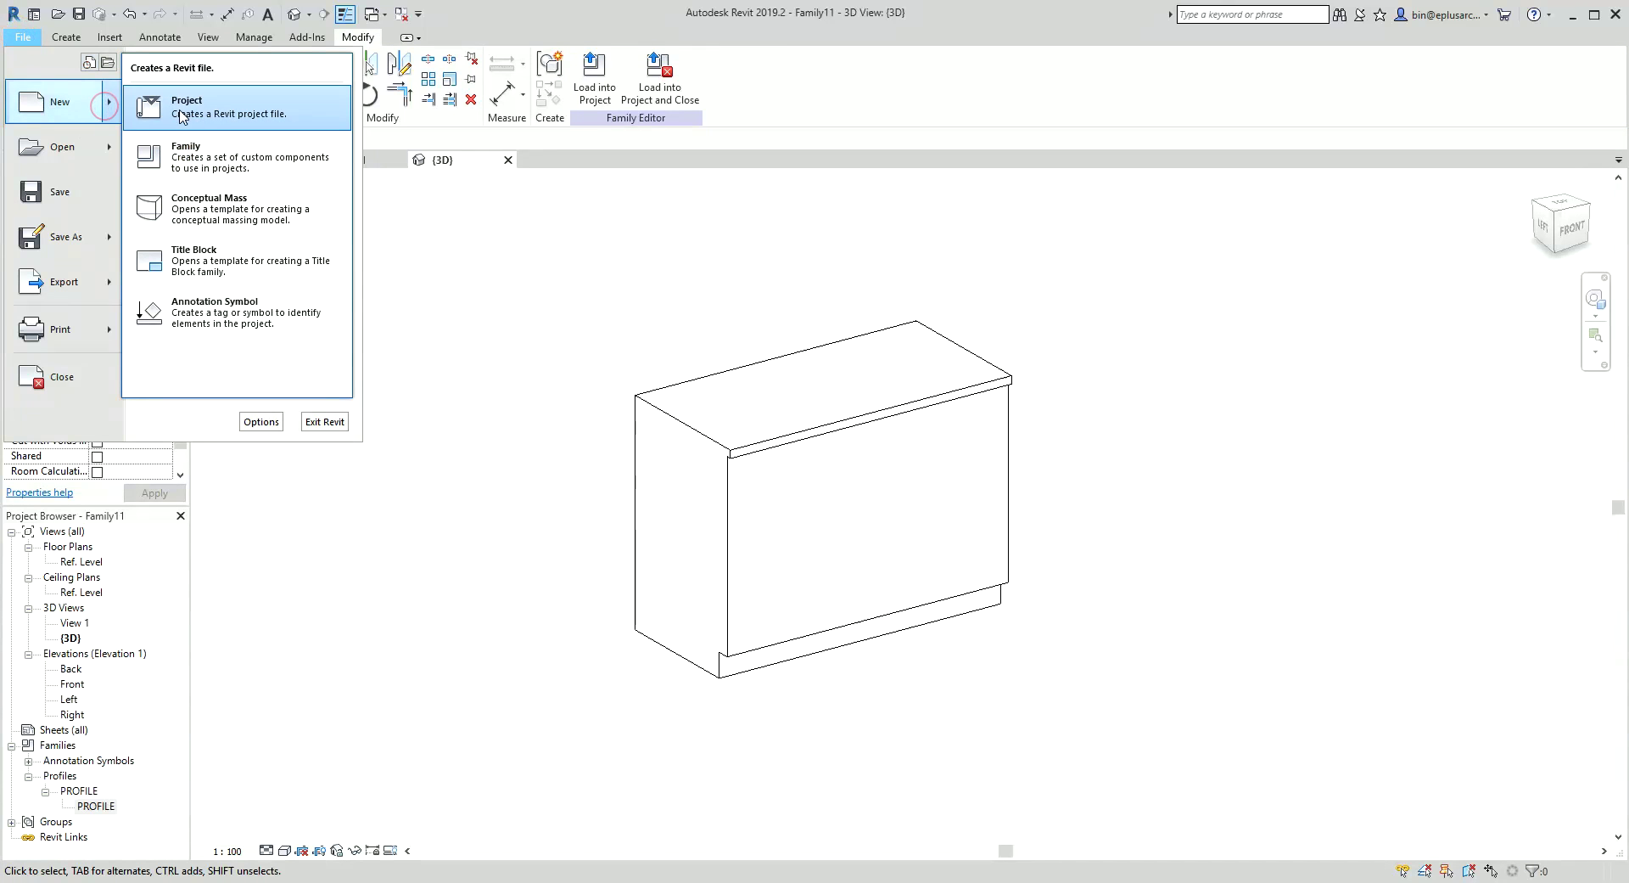
{"action": "left_click", "coordinate": [226, 110]}
{"action": "left_click", "coordinate": [838, 414]}
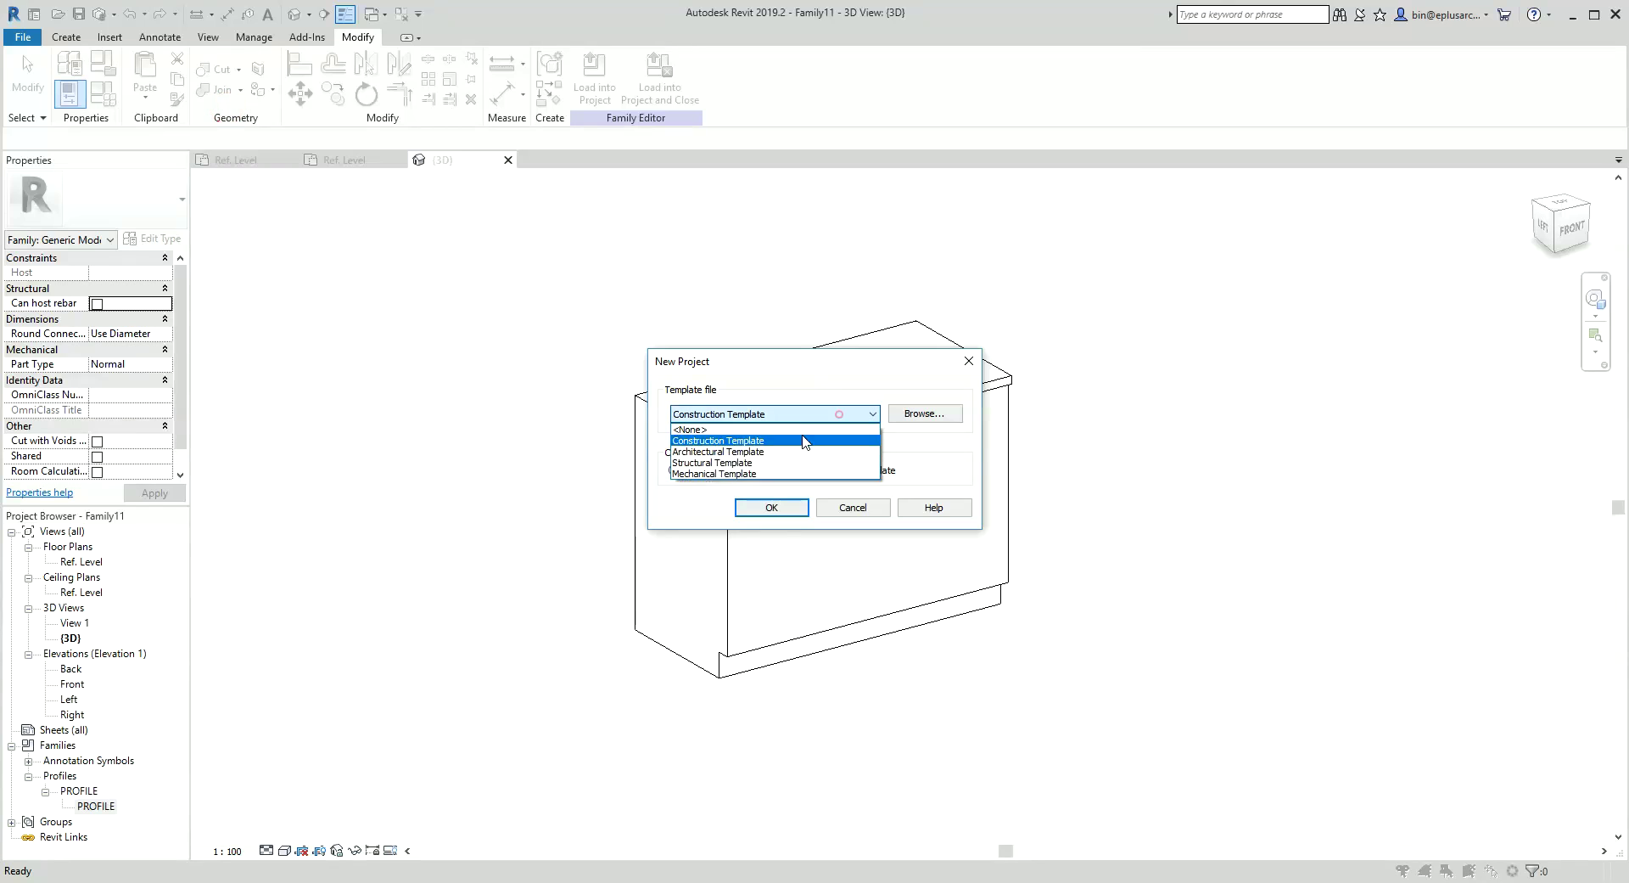
{"action": "left_click", "coordinate": [738, 456]}
{"action": "left_click", "coordinate": [771, 507]}
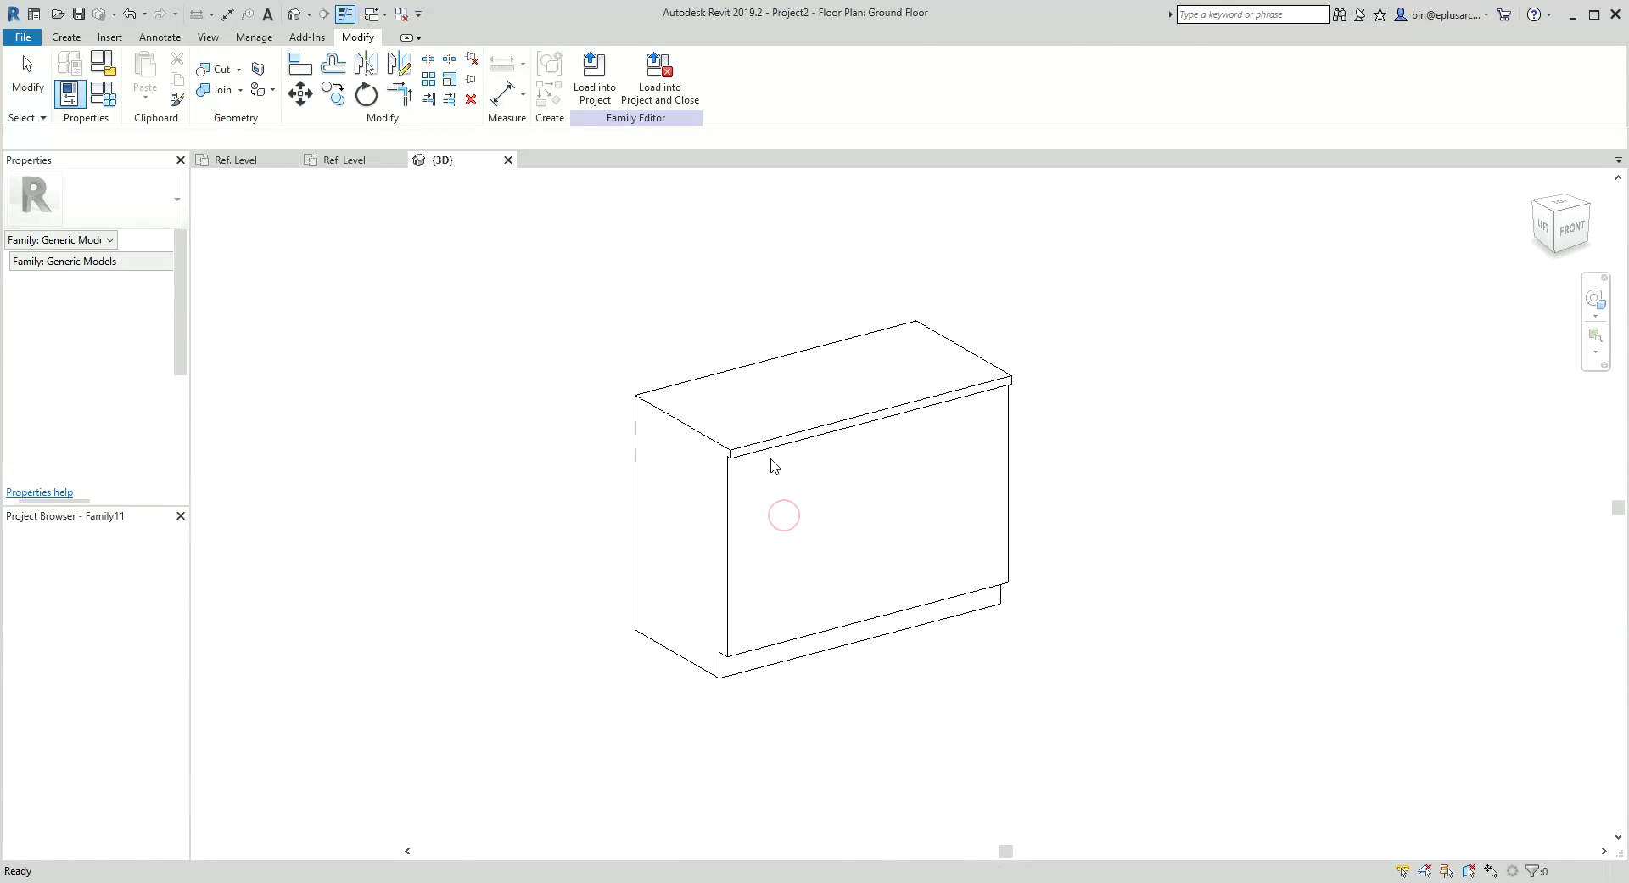
Load the Family11 counter family into Project2
{"action": "left_click", "coordinate": [399, 14]}
{"action": "left_click", "coordinate": [374, 15]}
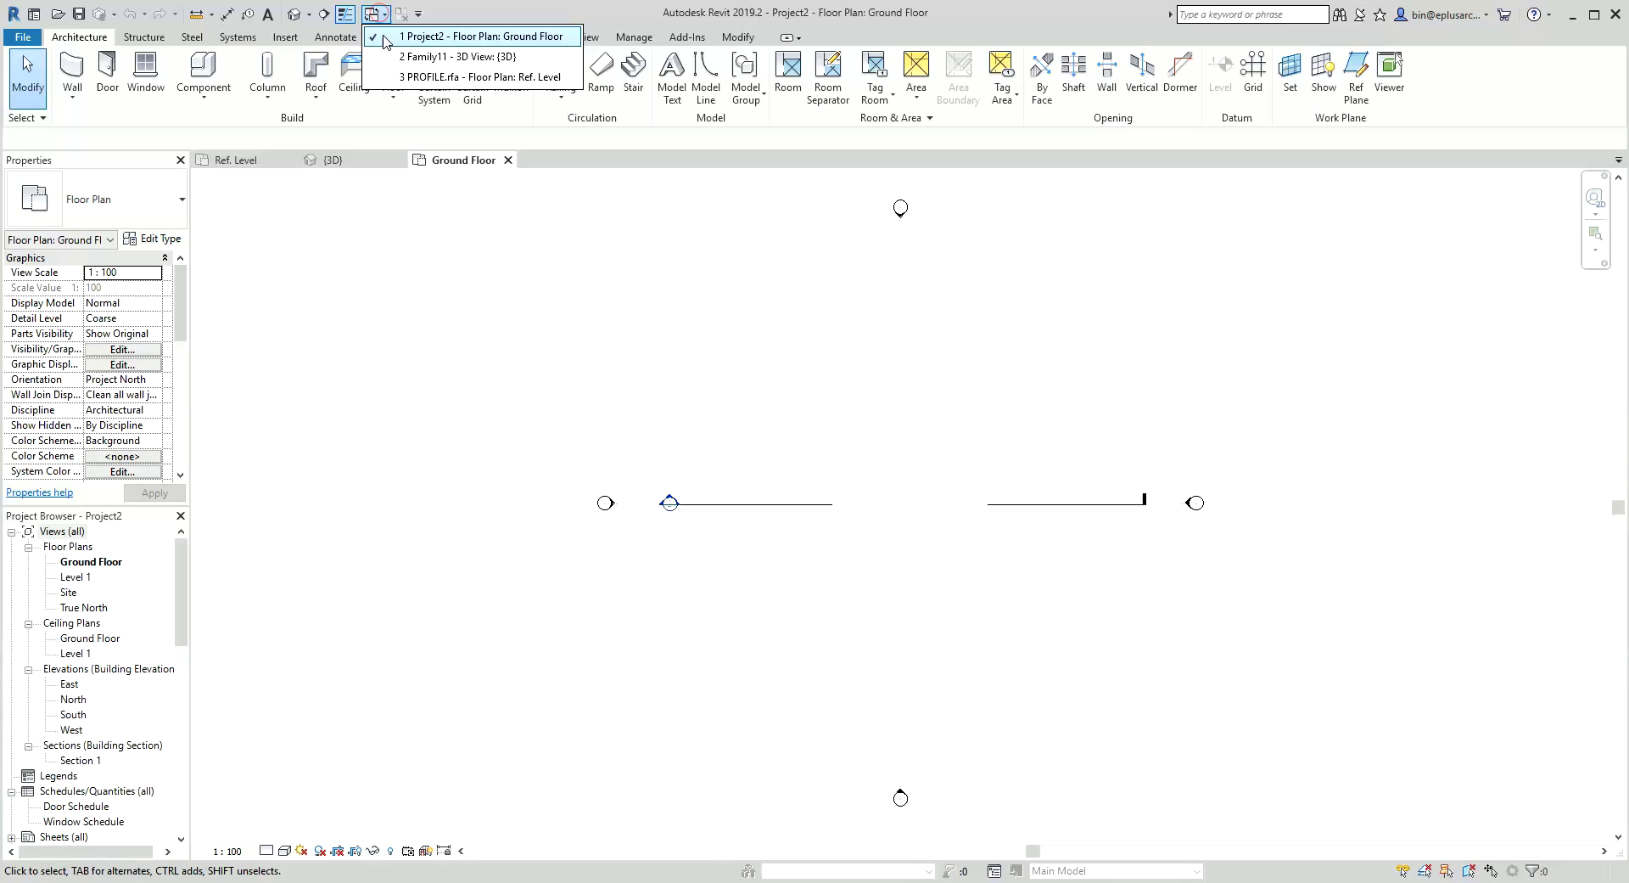
{"action": "left_click", "coordinate": [459, 57]}
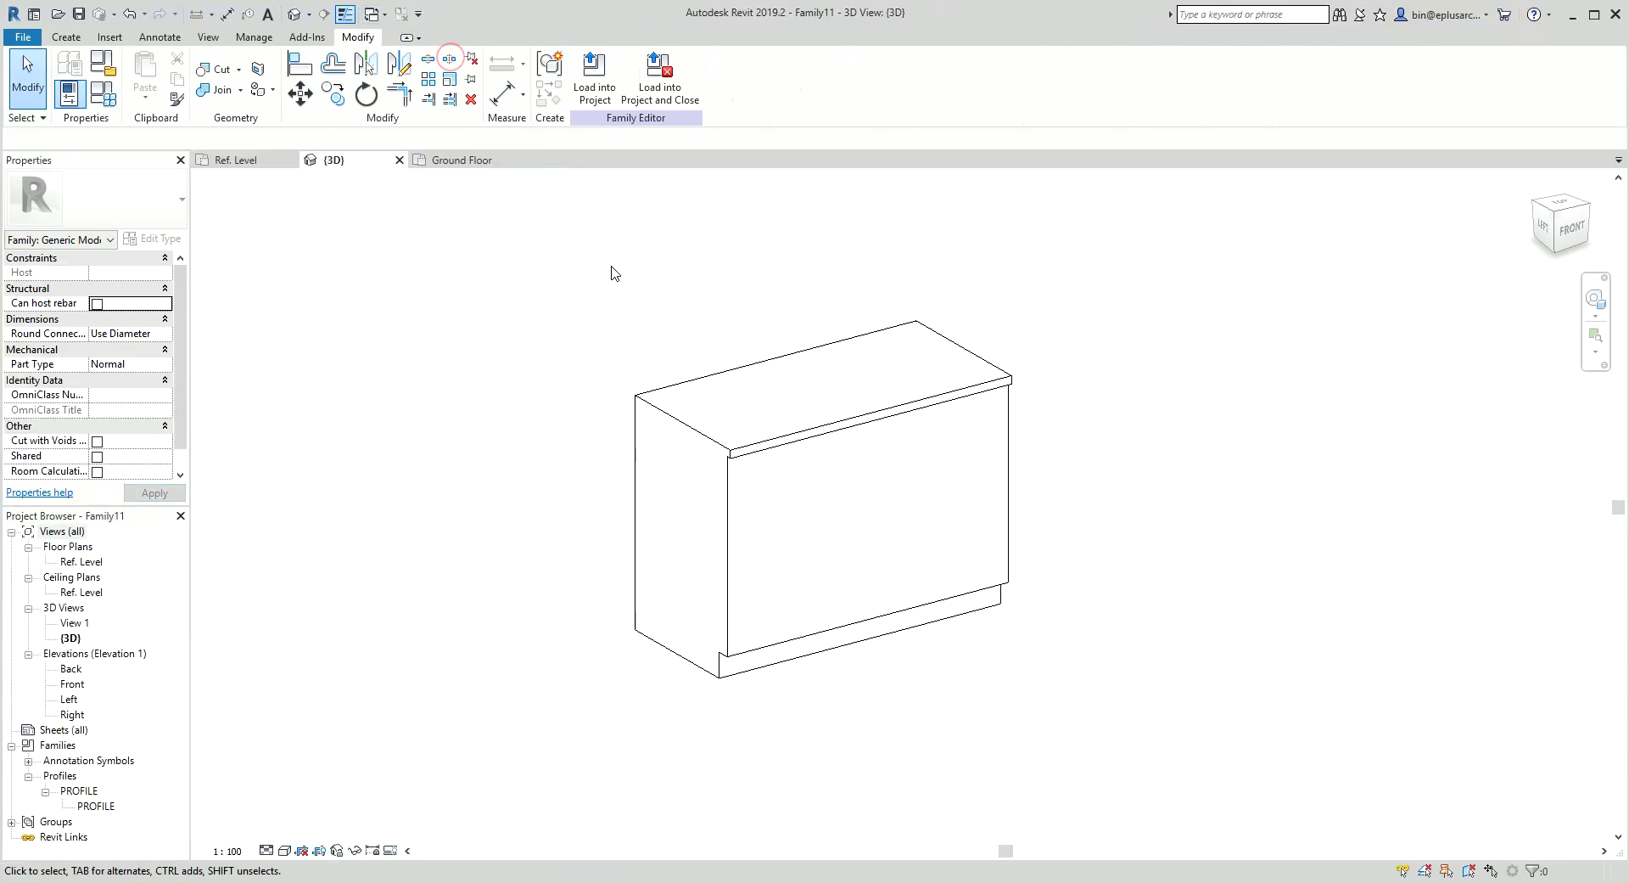
{"action": "left_click", "coordinate": [594, 89]}
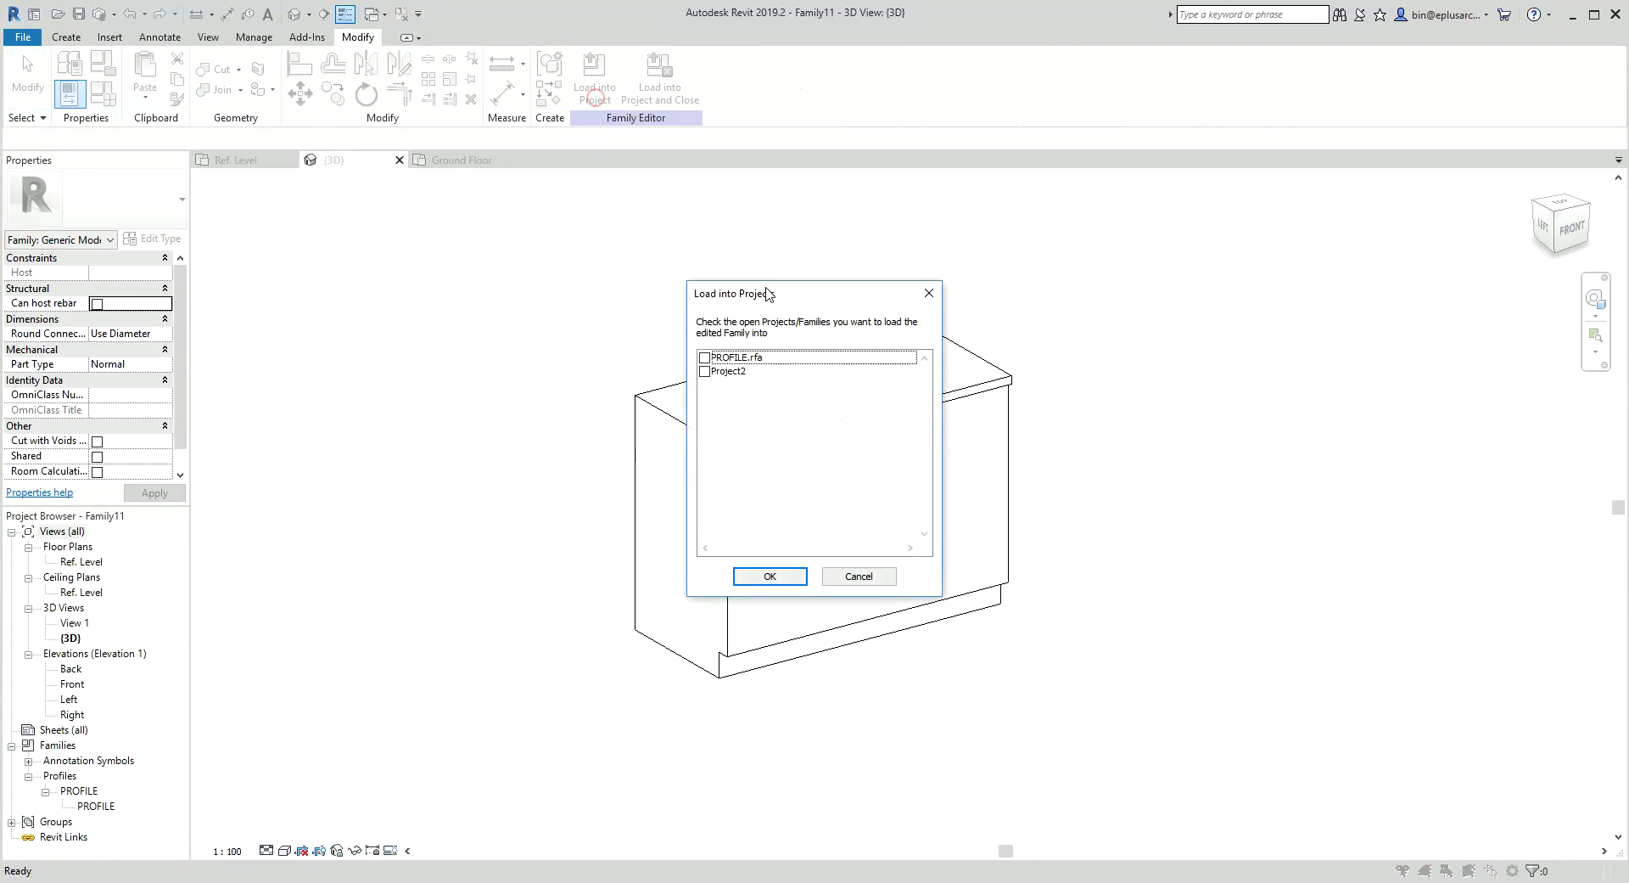
{"action": "left_click", "coordinate": [713, 372]}
{"action": "left_click", "coordinate": [704, 371]}
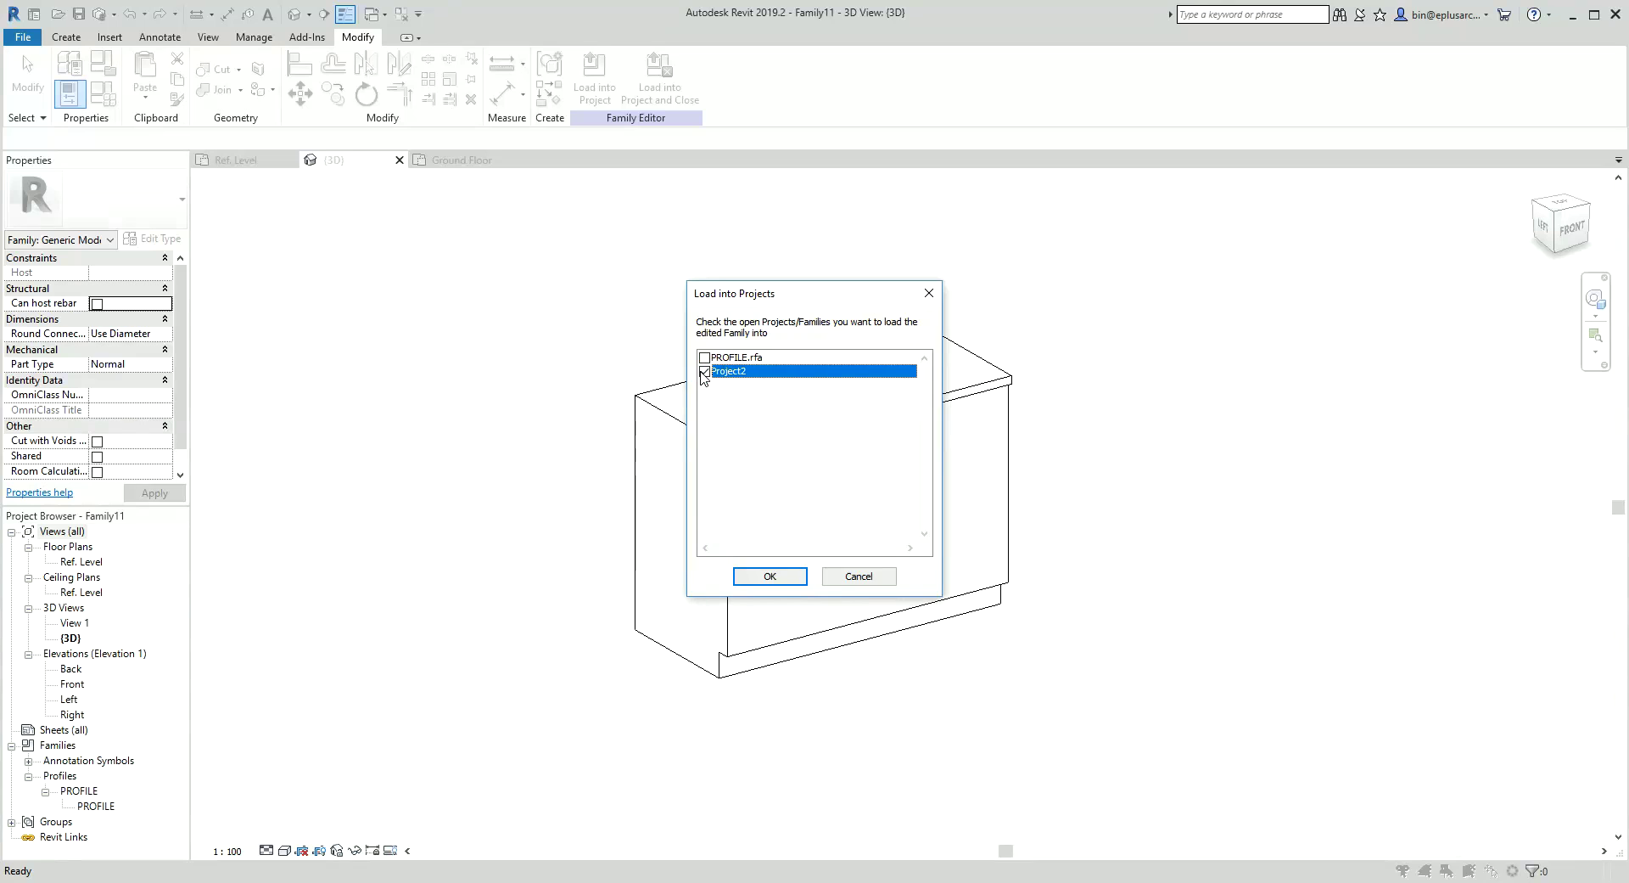
{"action": "left_click", "coordinate": [782, 577]}
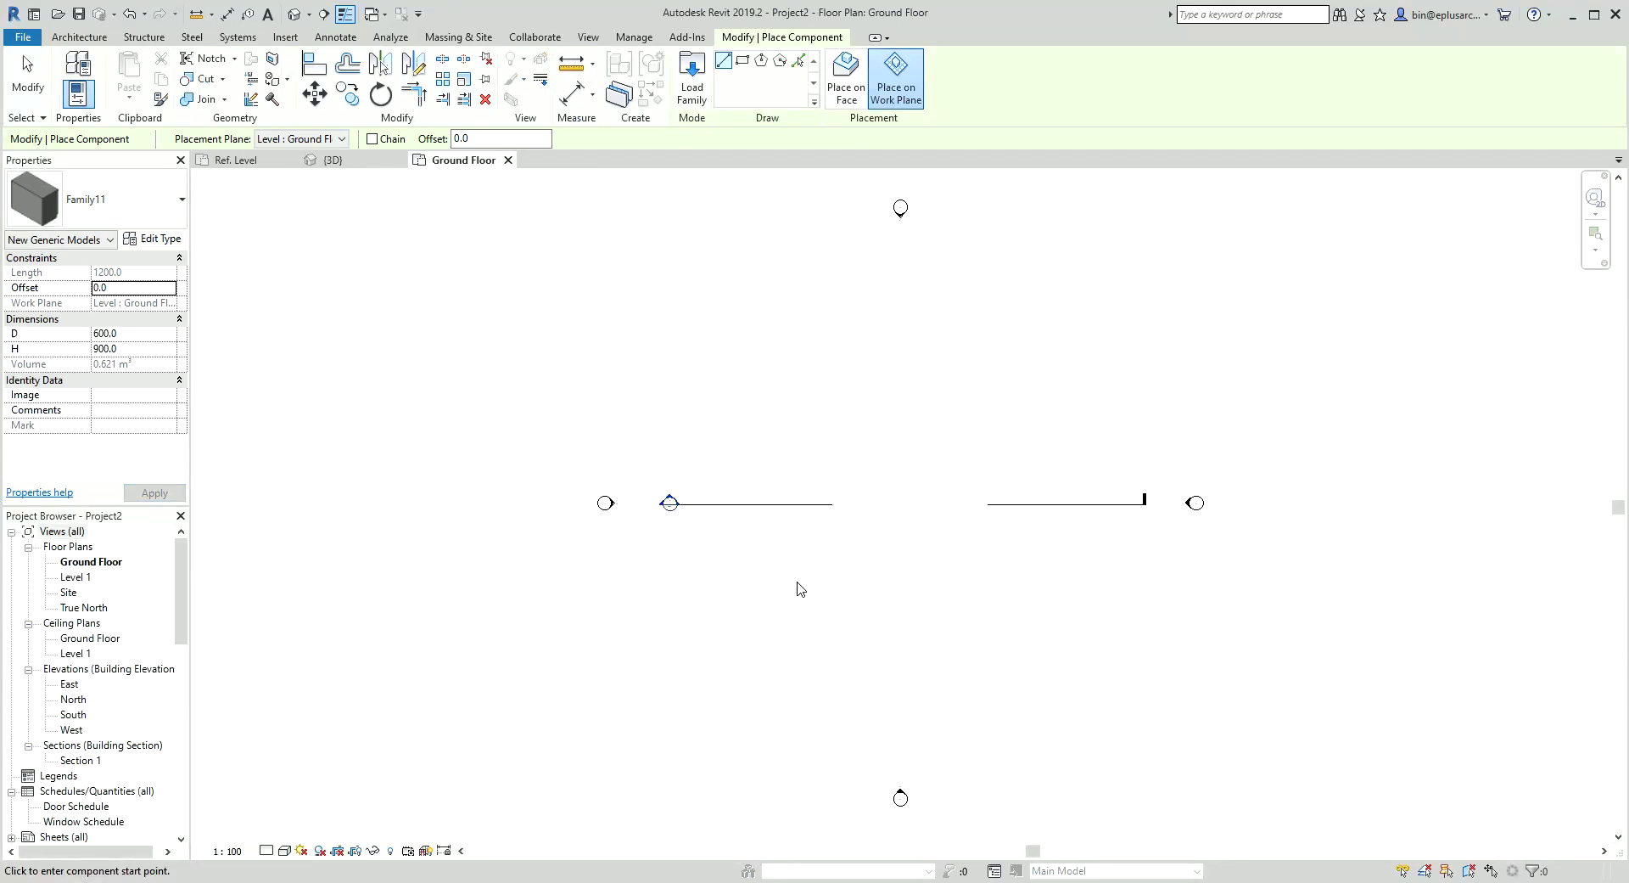
Place a 2500-long counter above the wall in the plan
{"action": "scroll", "coordinate": [891, 480], "scroll_direction": "up", "scroll_amount": 3}
{"action": "middle_click_drag", "start_coordinate": [891, 480], "coordinate": [816, 522]}
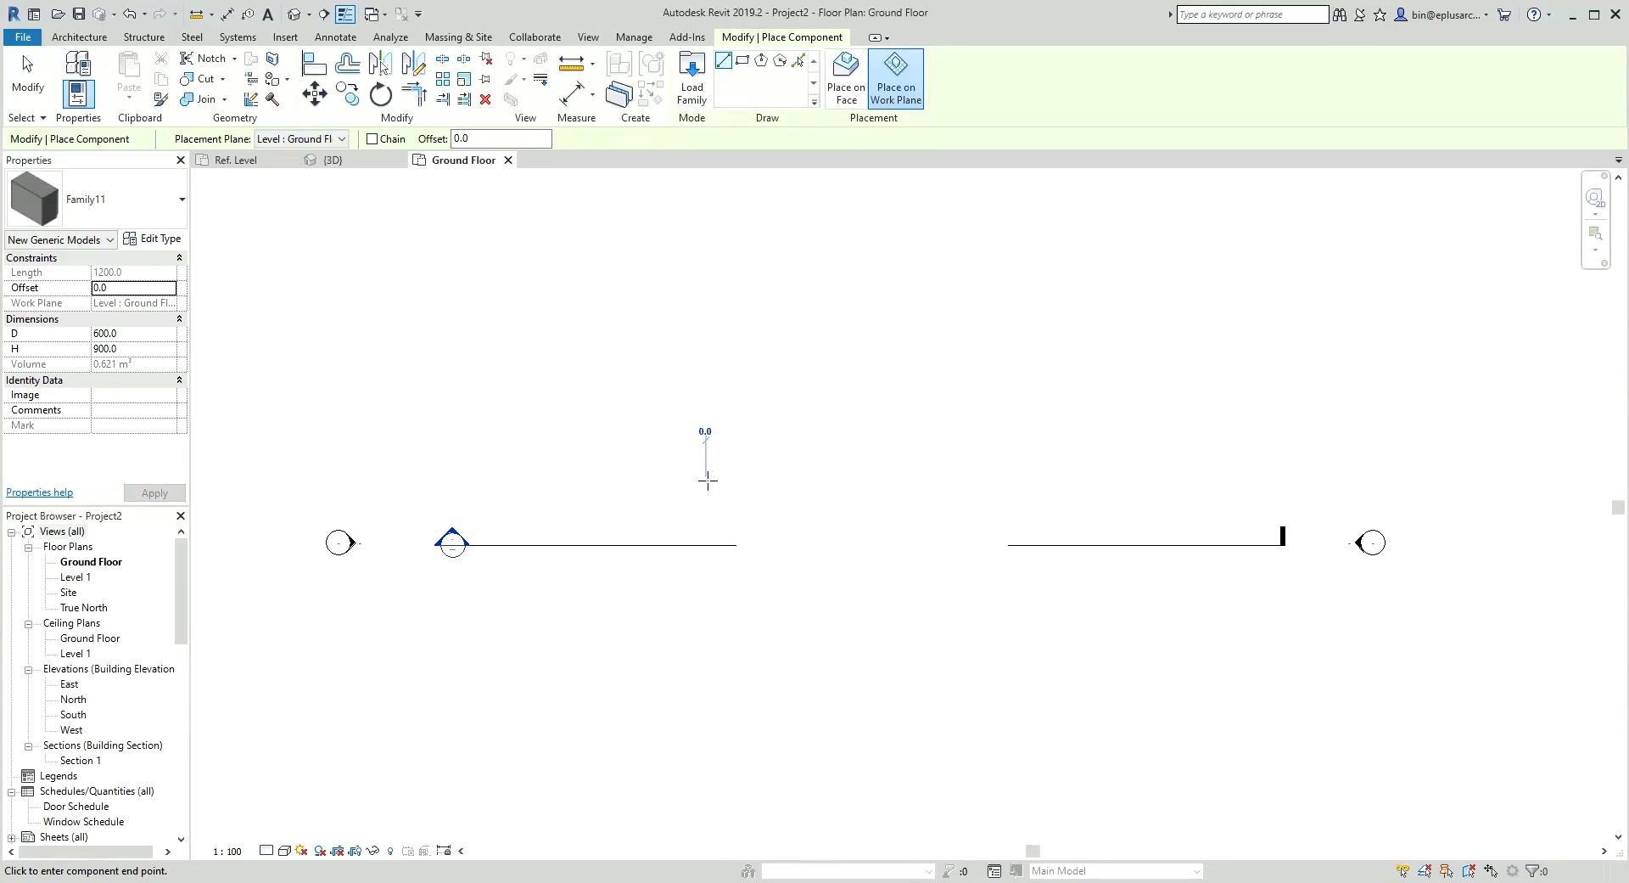
{"action": "left_click", "coordinate": [758, 480]}
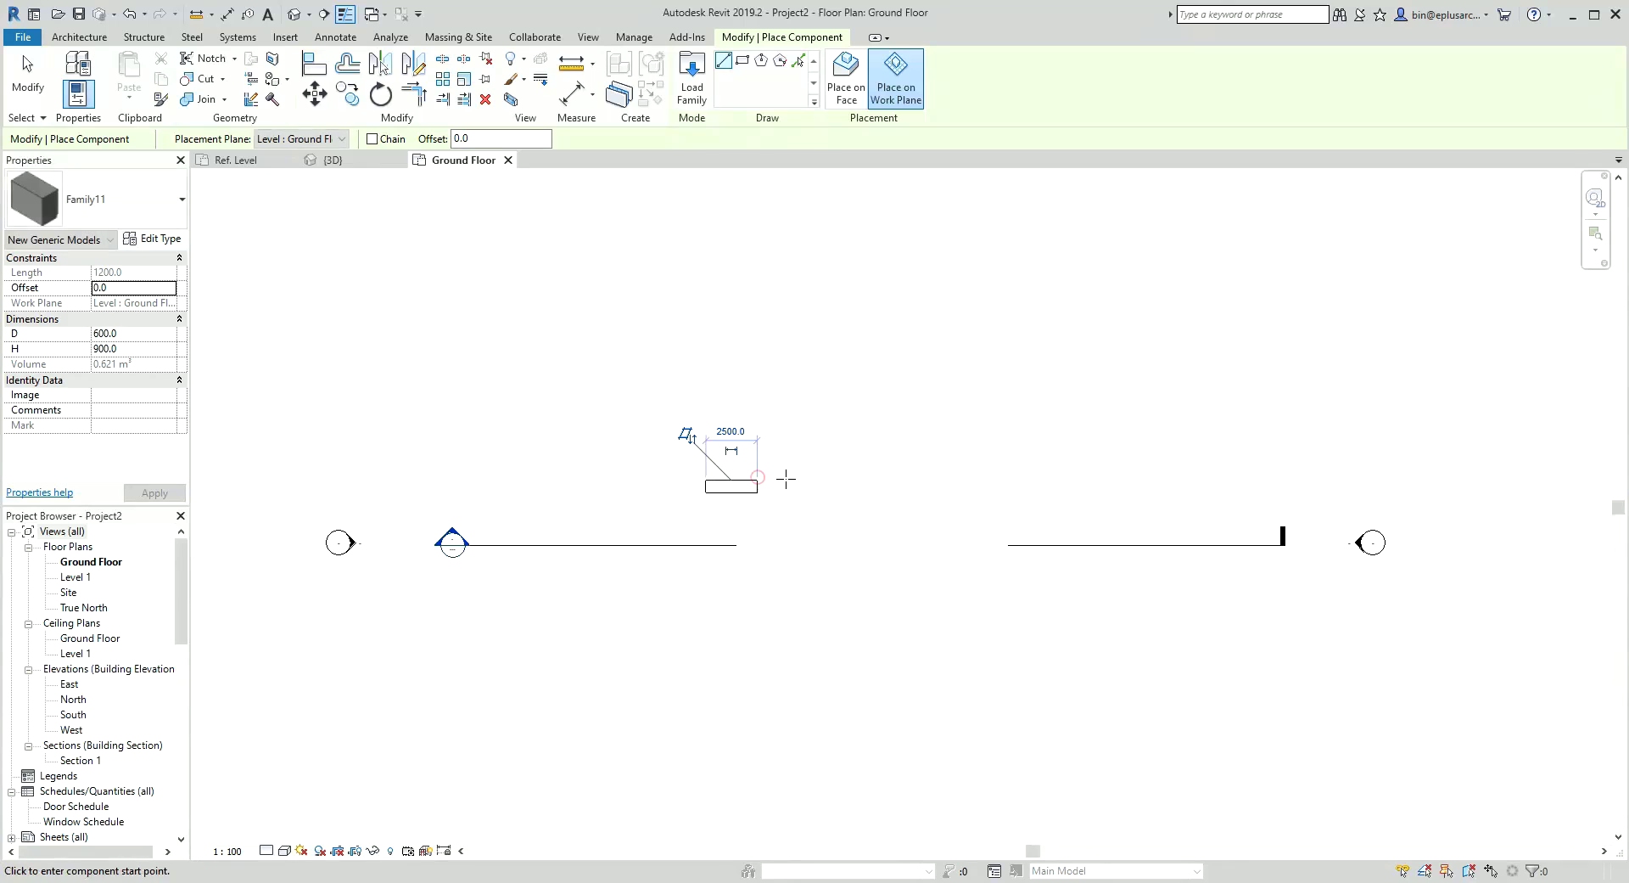
{"action": "key", "text": "Escape"}
{"action": "key", "text": "Escape"}
In the 3D view, set the placed counter's height H to 750
{"action": "left_click", "coordinate": [294, 14]}
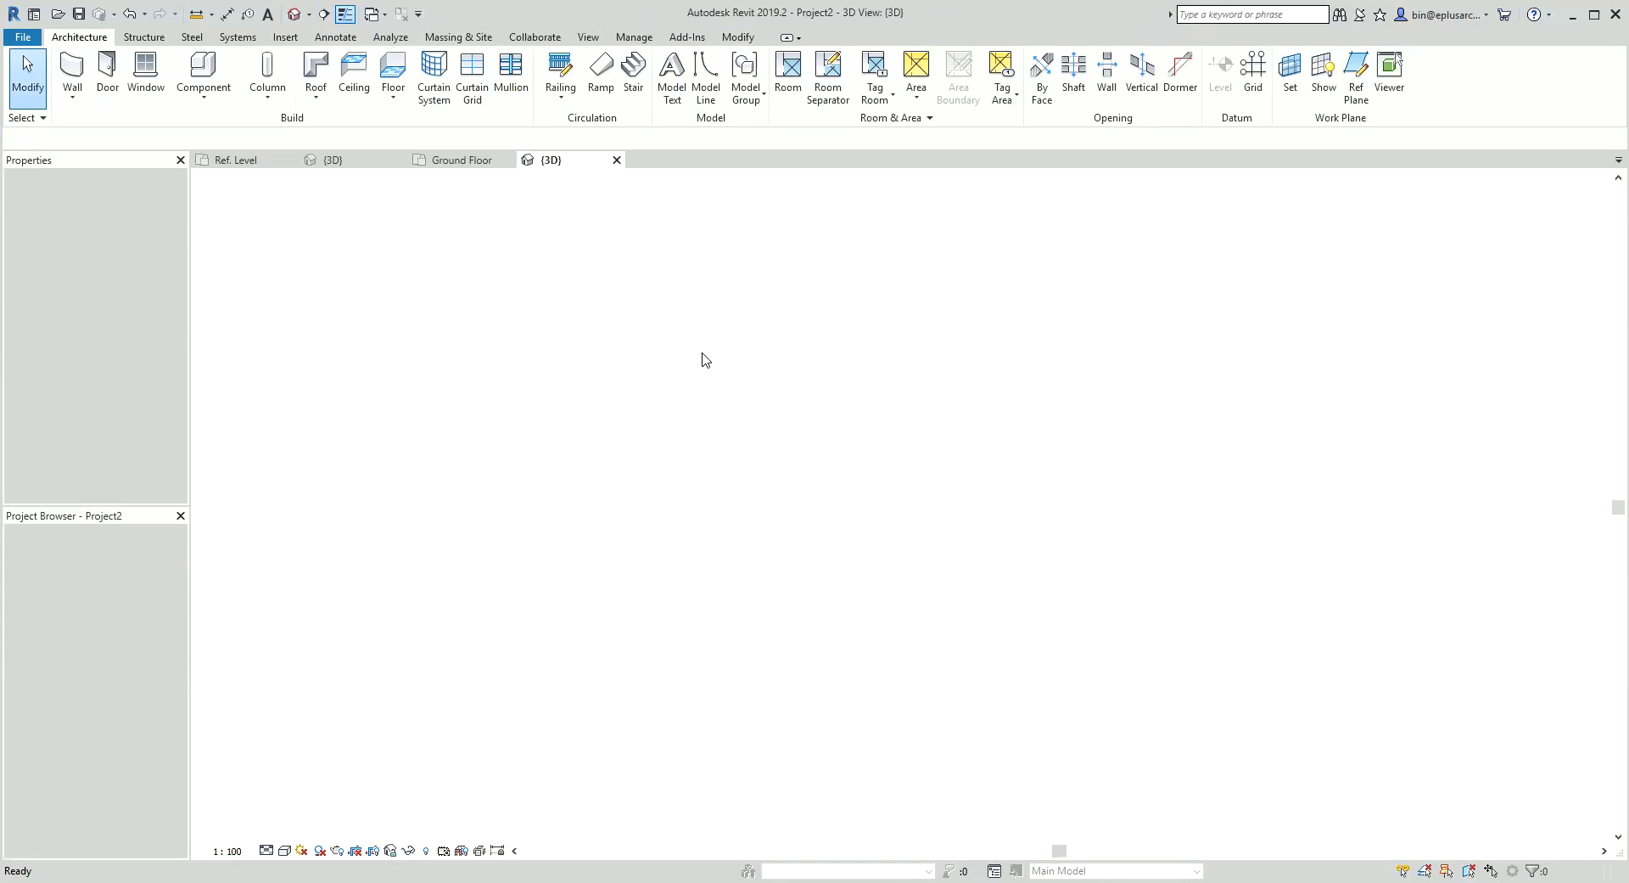
{"action": "middle_click_drag", "start_coordinate": [939, 505], "coordinate": [567, 545], "text": "shift"}
{"action": "scroll", "coordinate": [818, 545], "scroll_direction": "up", "scroll_amount": 3}
{"action": "middle_click_drag", "start_coordinate": [818, 545], "coordinate": [273, 418]}
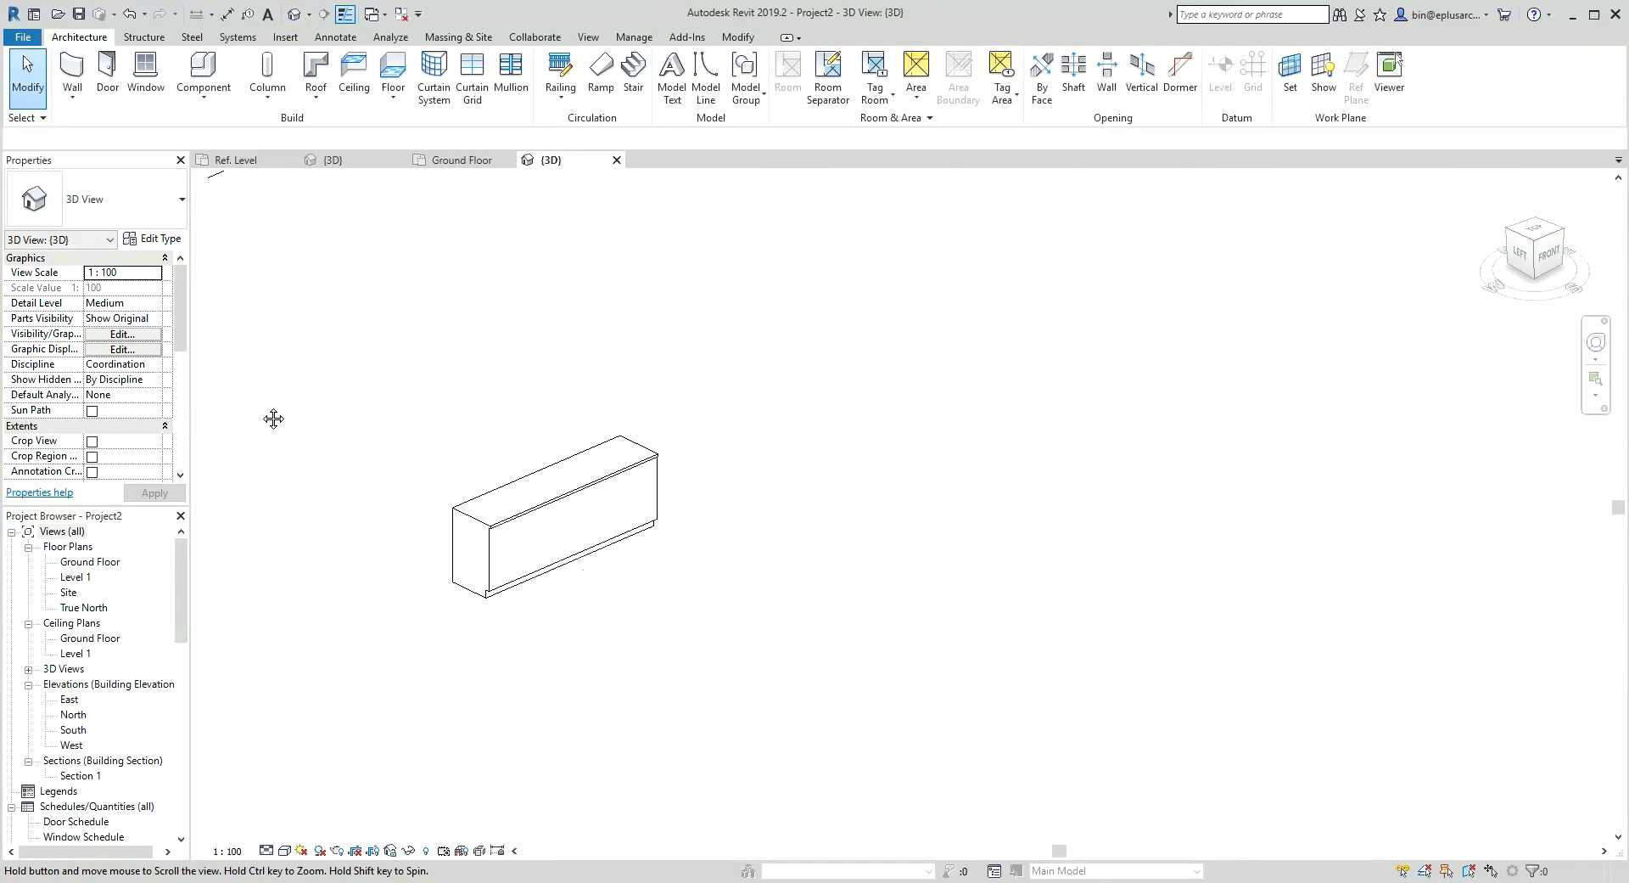
{"action": "middle_click_drag", "start_coordinate": [476, 515], "coordinate": [775, 407]}
{"action": "left_click", "coordinate": [769, 459]}
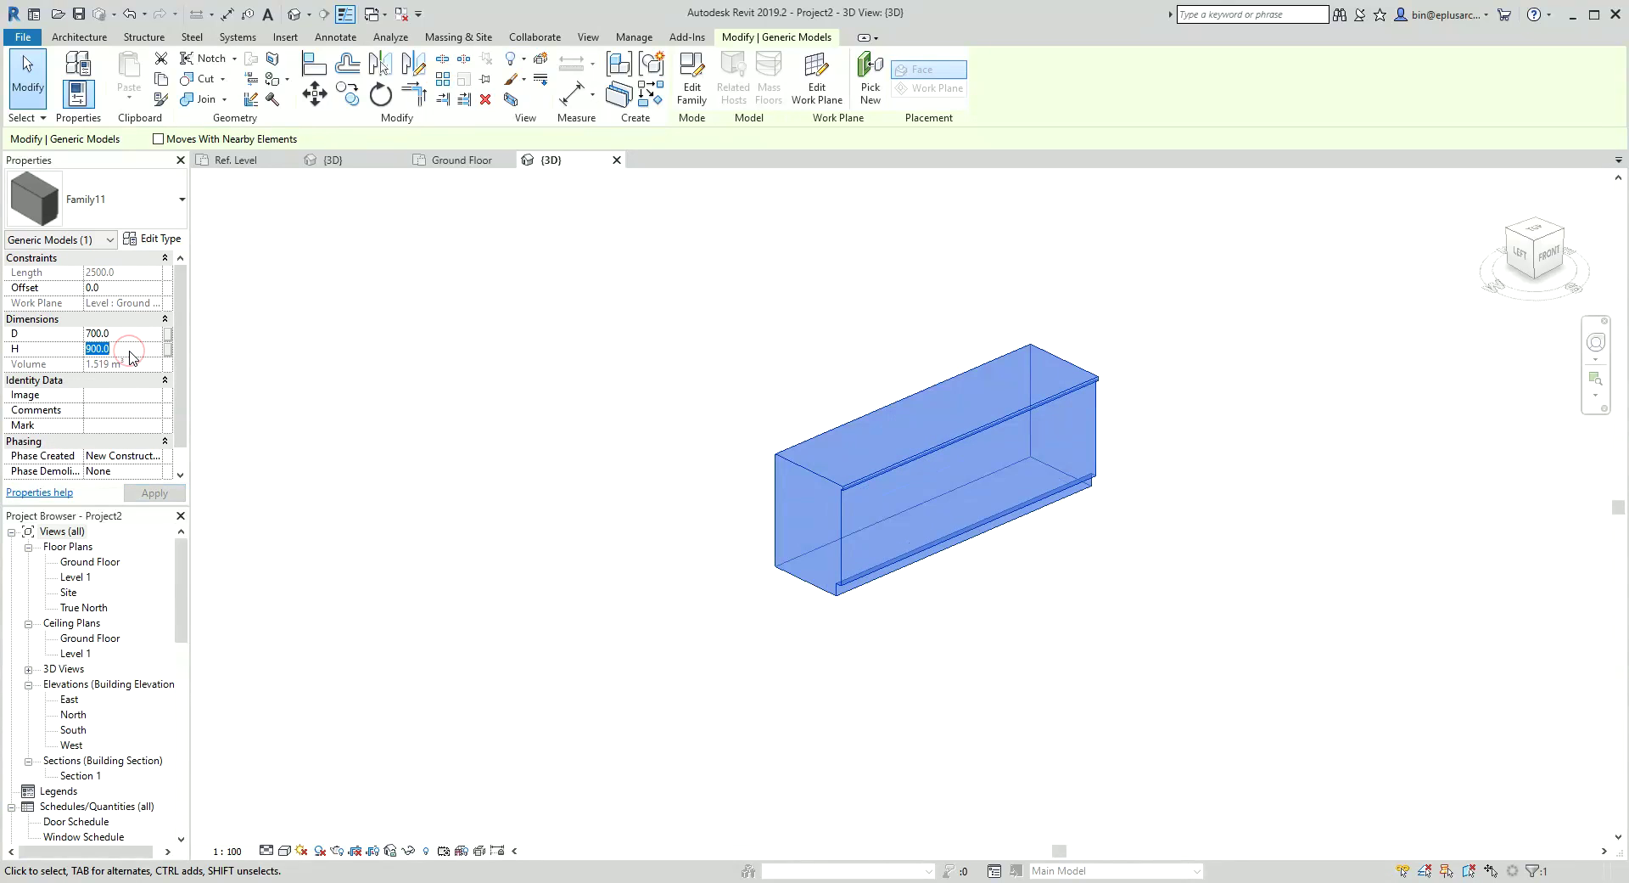
{"action": "type", "text": "0"}
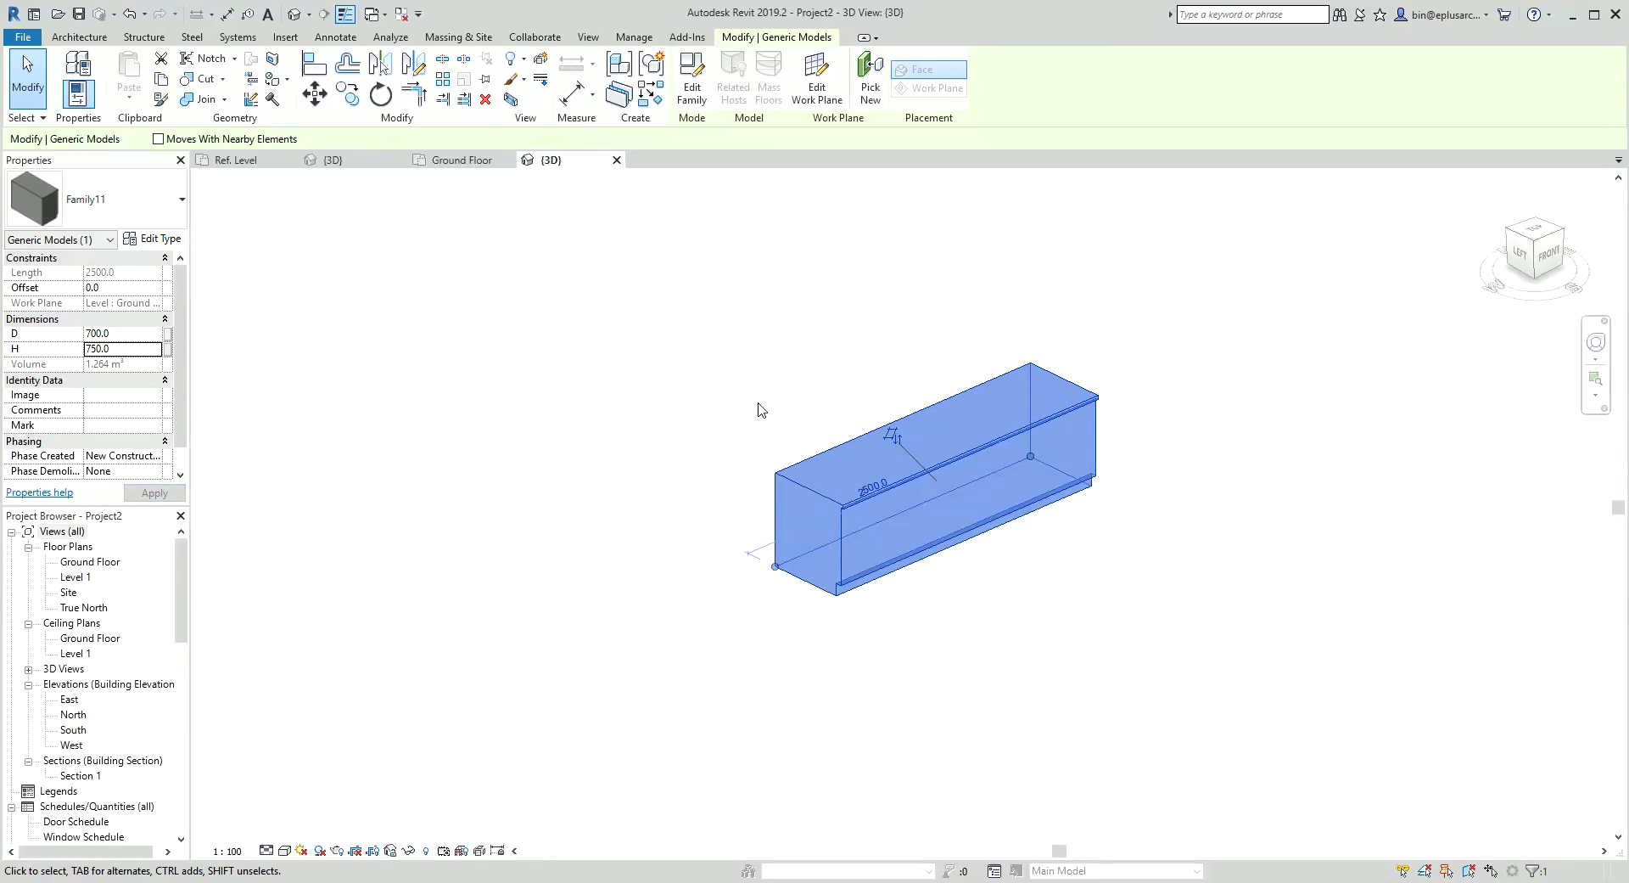
{"action": "key", "text": "Escape"}
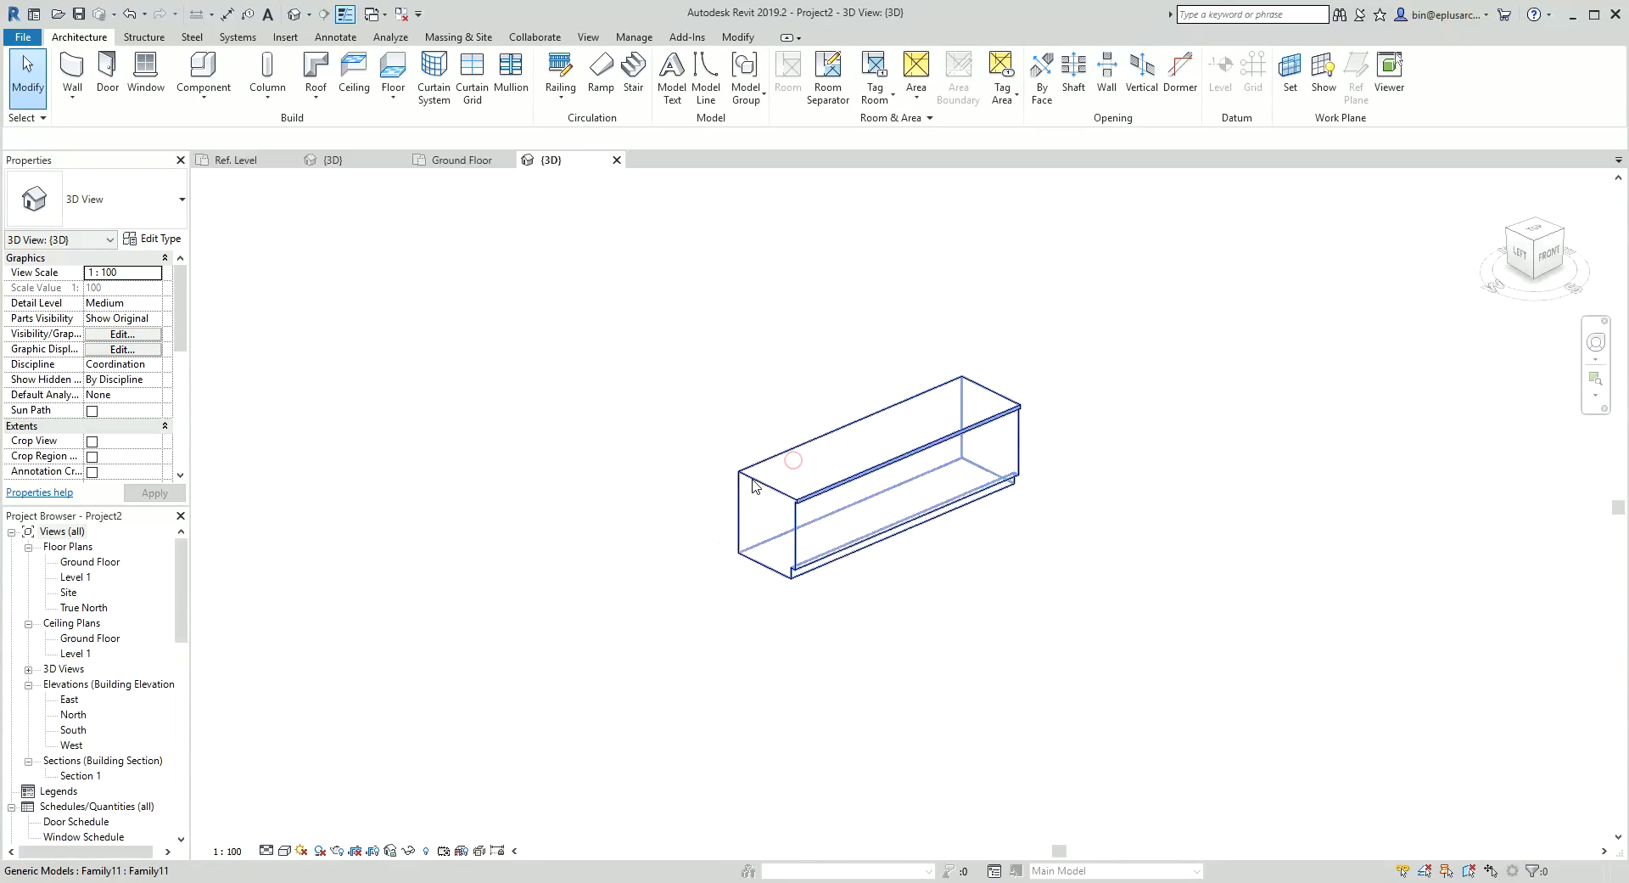
Check the counter's type properties, then open the Ground Floor plan
{"action": "left_click", "coordinate": [783, 500]}
{"action": "left_click", "coordinate": [166, 238]}
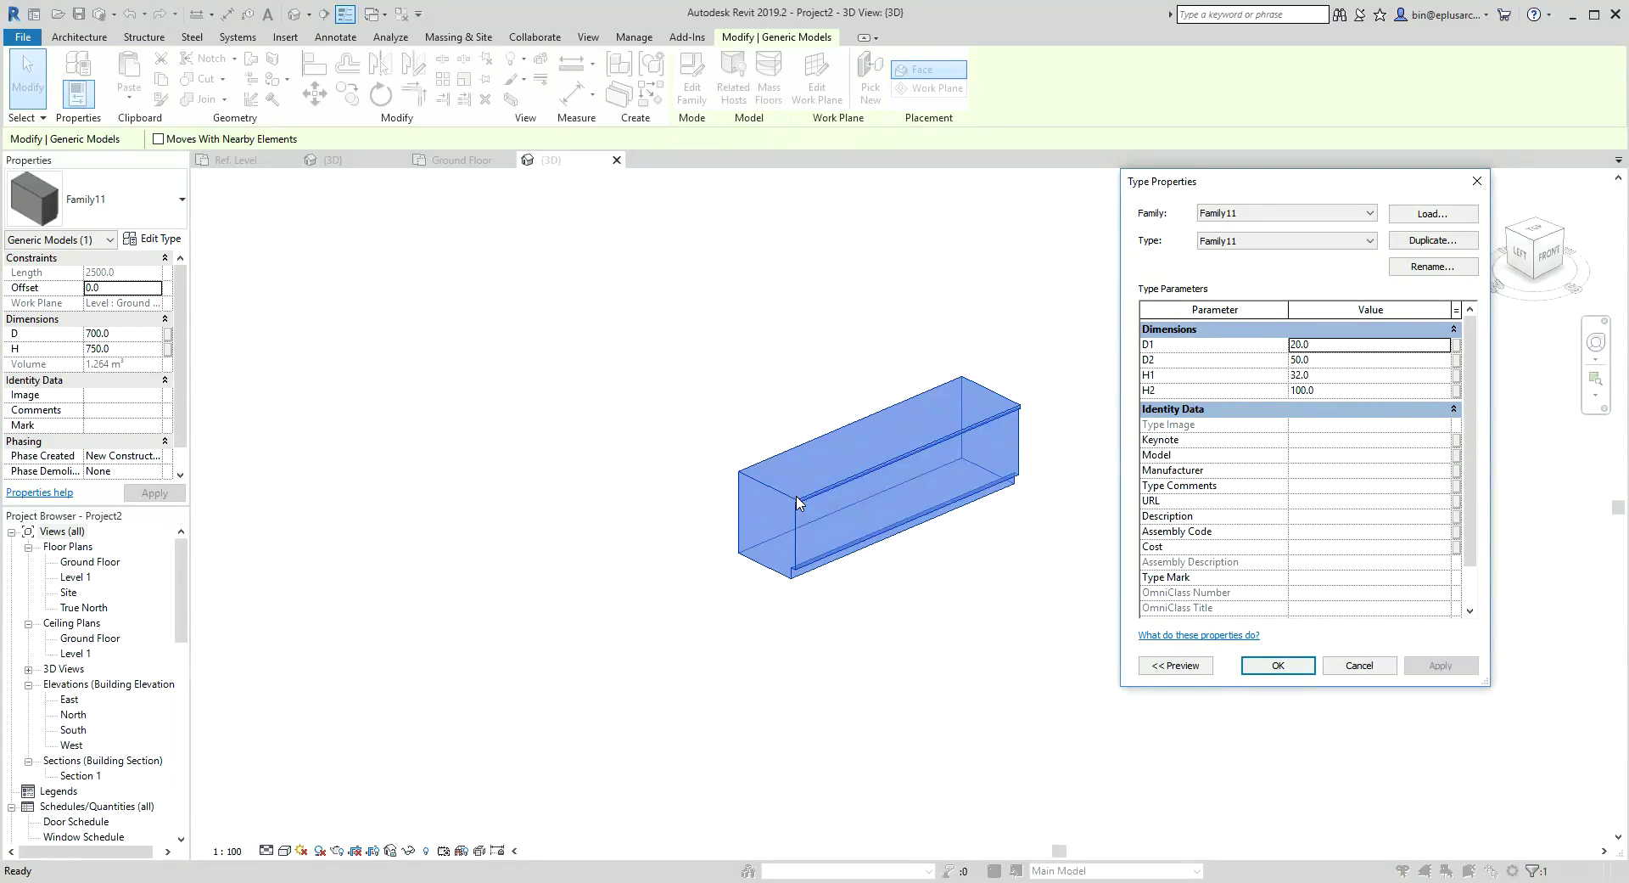
{"action": "left_click", "coordinate": [1389, 665]}
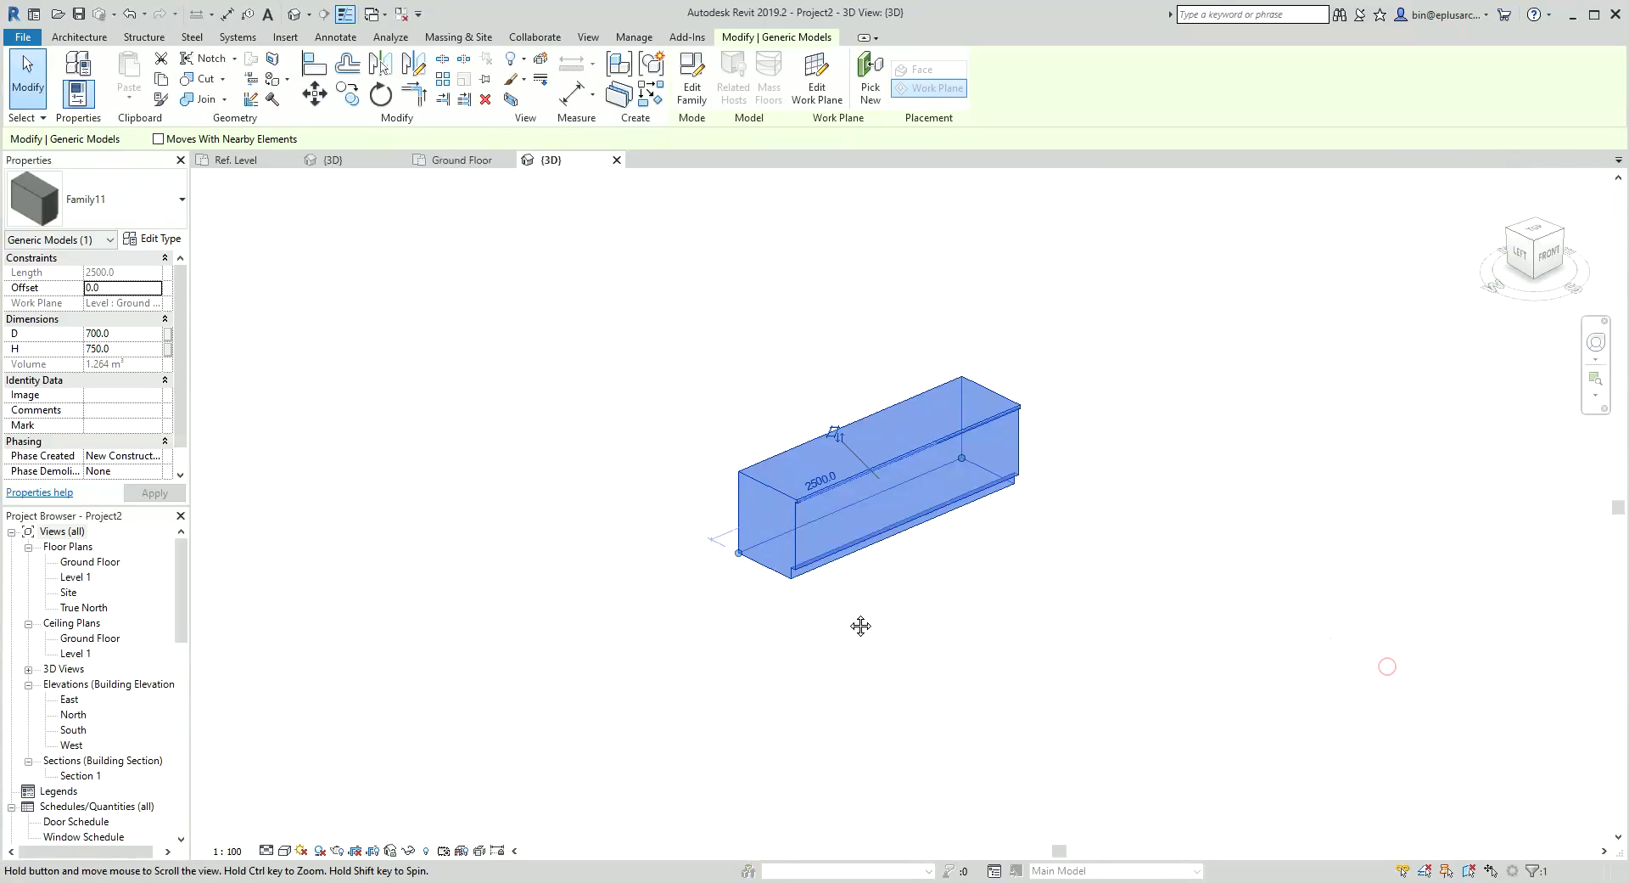
{"action": "mouse_move", "coordinate": [862, 623]}
{"action": "middle_mouse_down", "text": "shift"}
{"action": "mouse_move", "coordinate": [694, 610]}
{"action": "mouse_move", "coordinate": [788, 591]}
{"action": "middle_mouse_up", "text": "shift"}
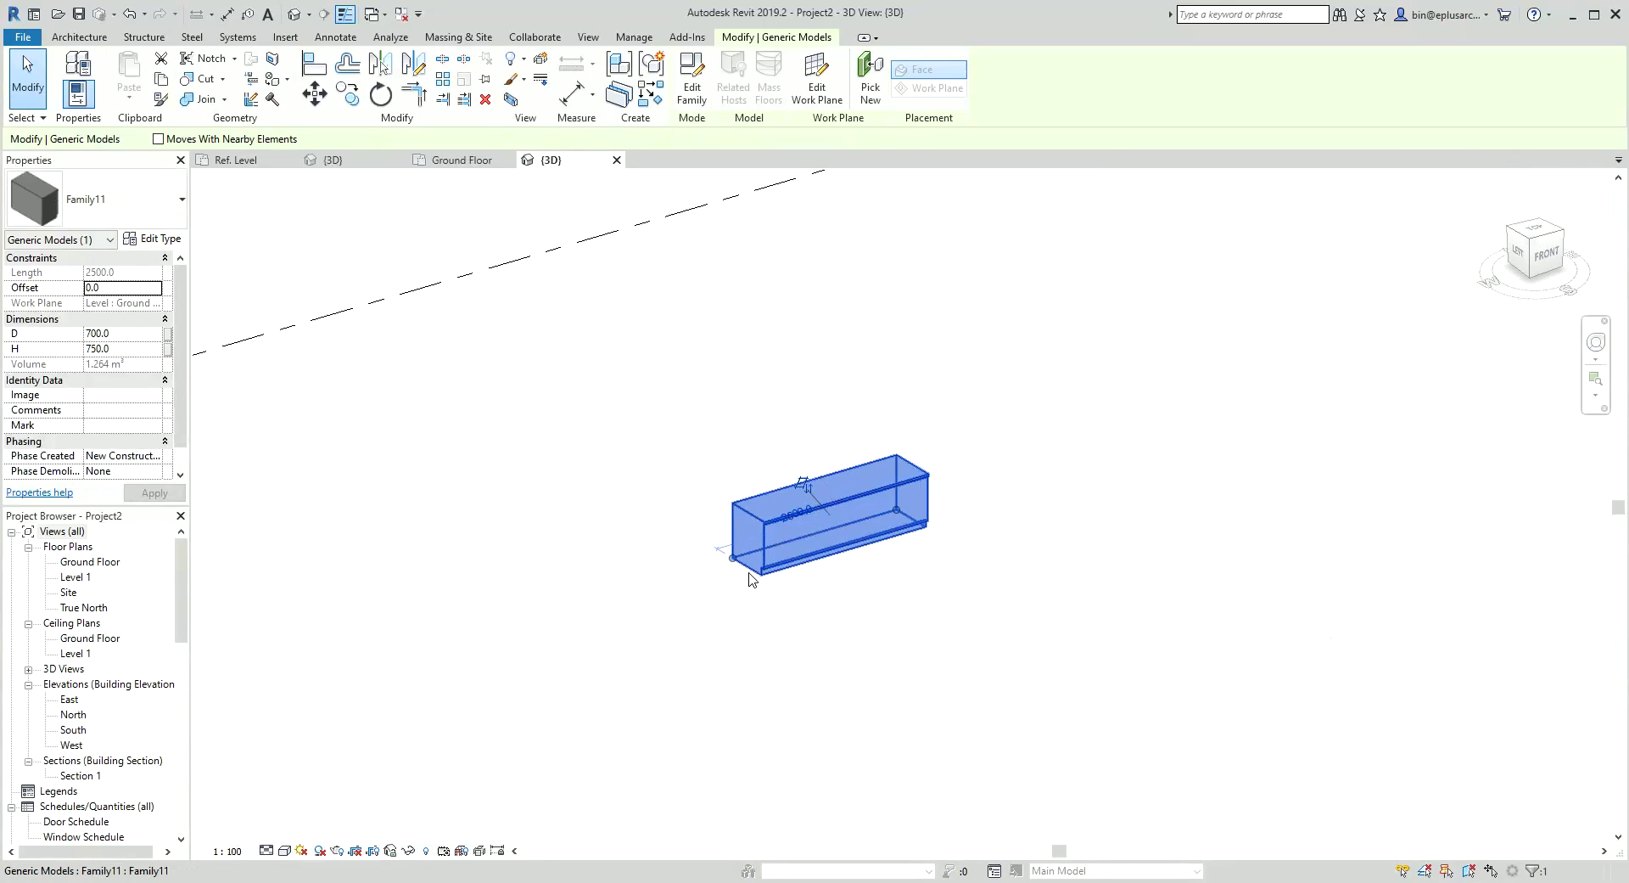
{"action": "double_click", "coordinate": [78, 562]}
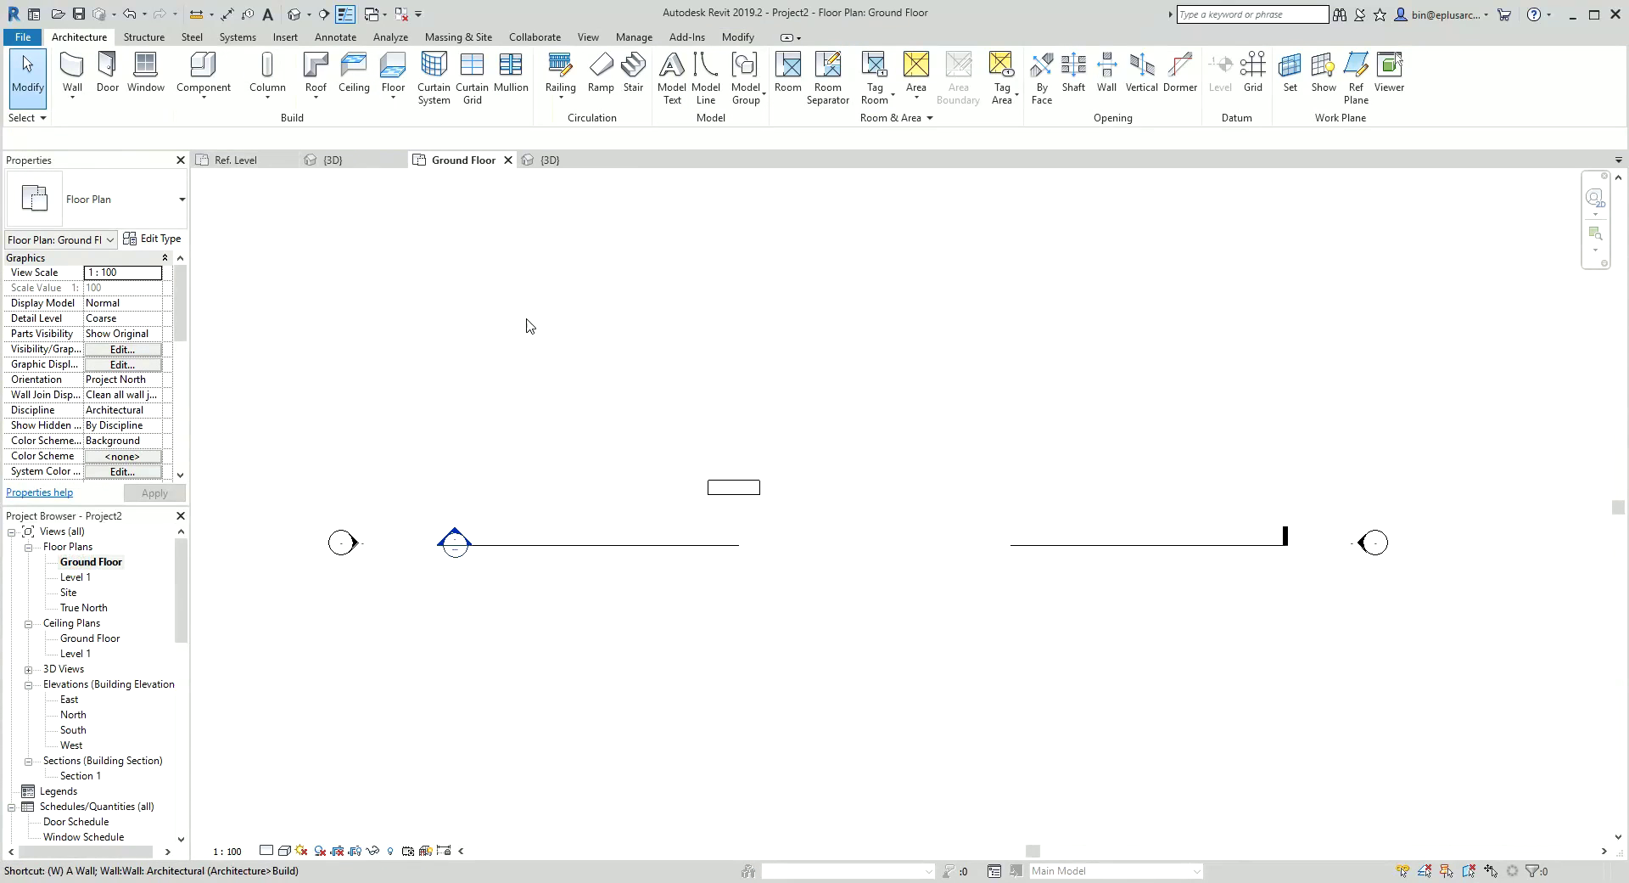
Draw a rectangular room of walls and add a floor picked from those walls
{"action": "key", "text": "a"}
{"action": "left_click", "coordinate": [703, 60]}
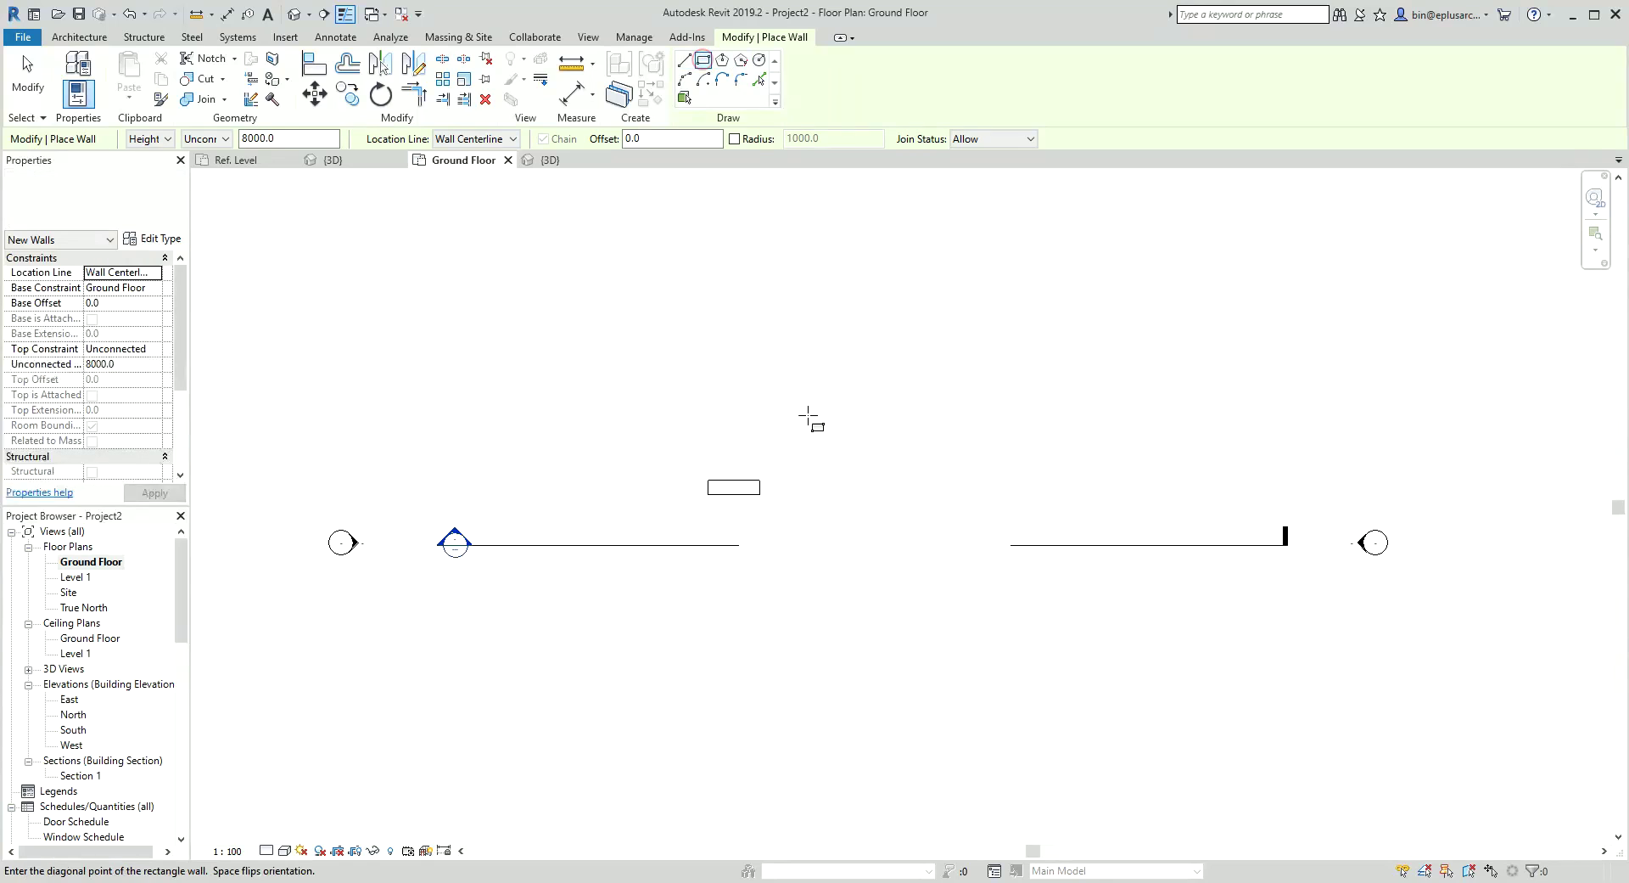
{"action": "scroll", "coordinate": [806, 415], "scroll_direction": "up", "scroll_amount": 3}
{"action": "left_click", "coordinate": [1069, 562]}
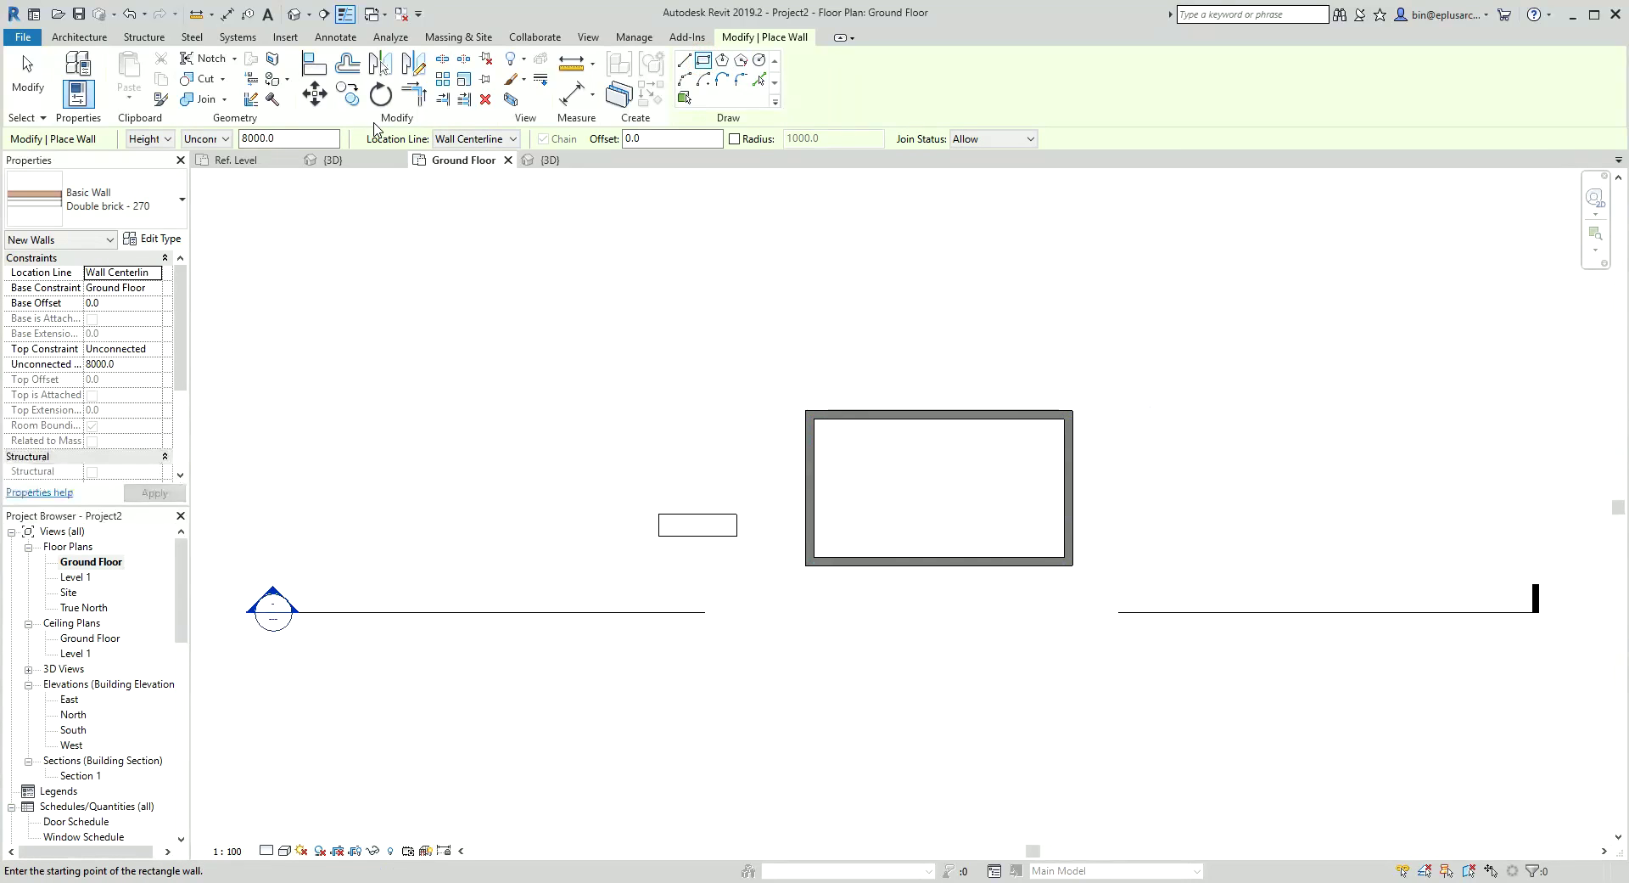
{"action": "left_click", "coordinate": [91, 37]}
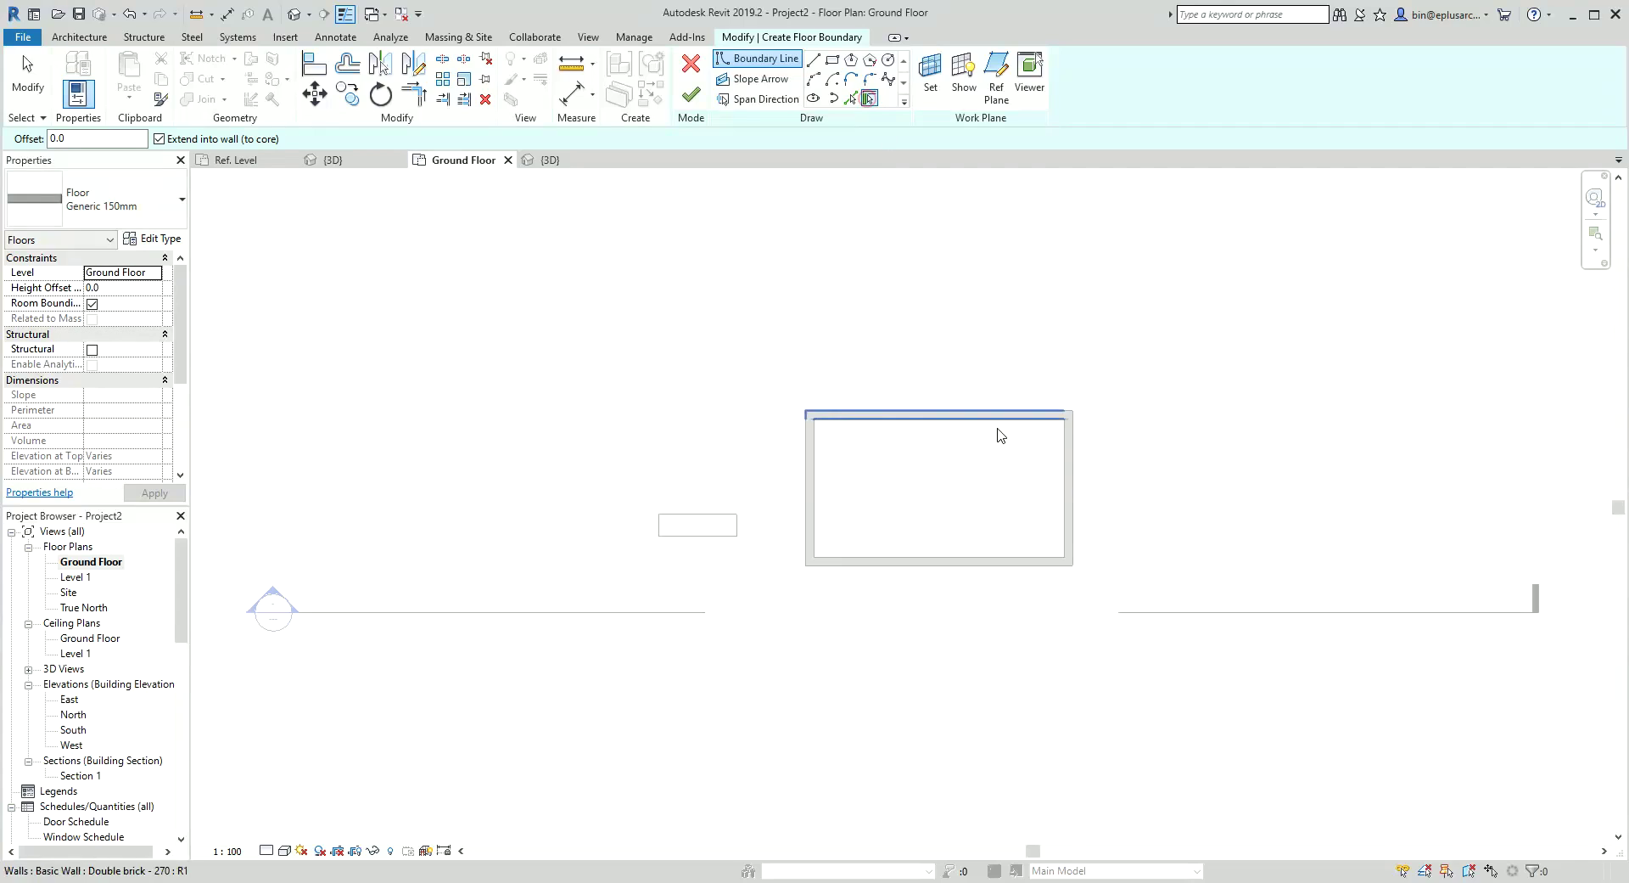
{"action": "left_click", "coordinate": [997, 420]}
{"action": "left_click", "coordinate": [692, 95]}
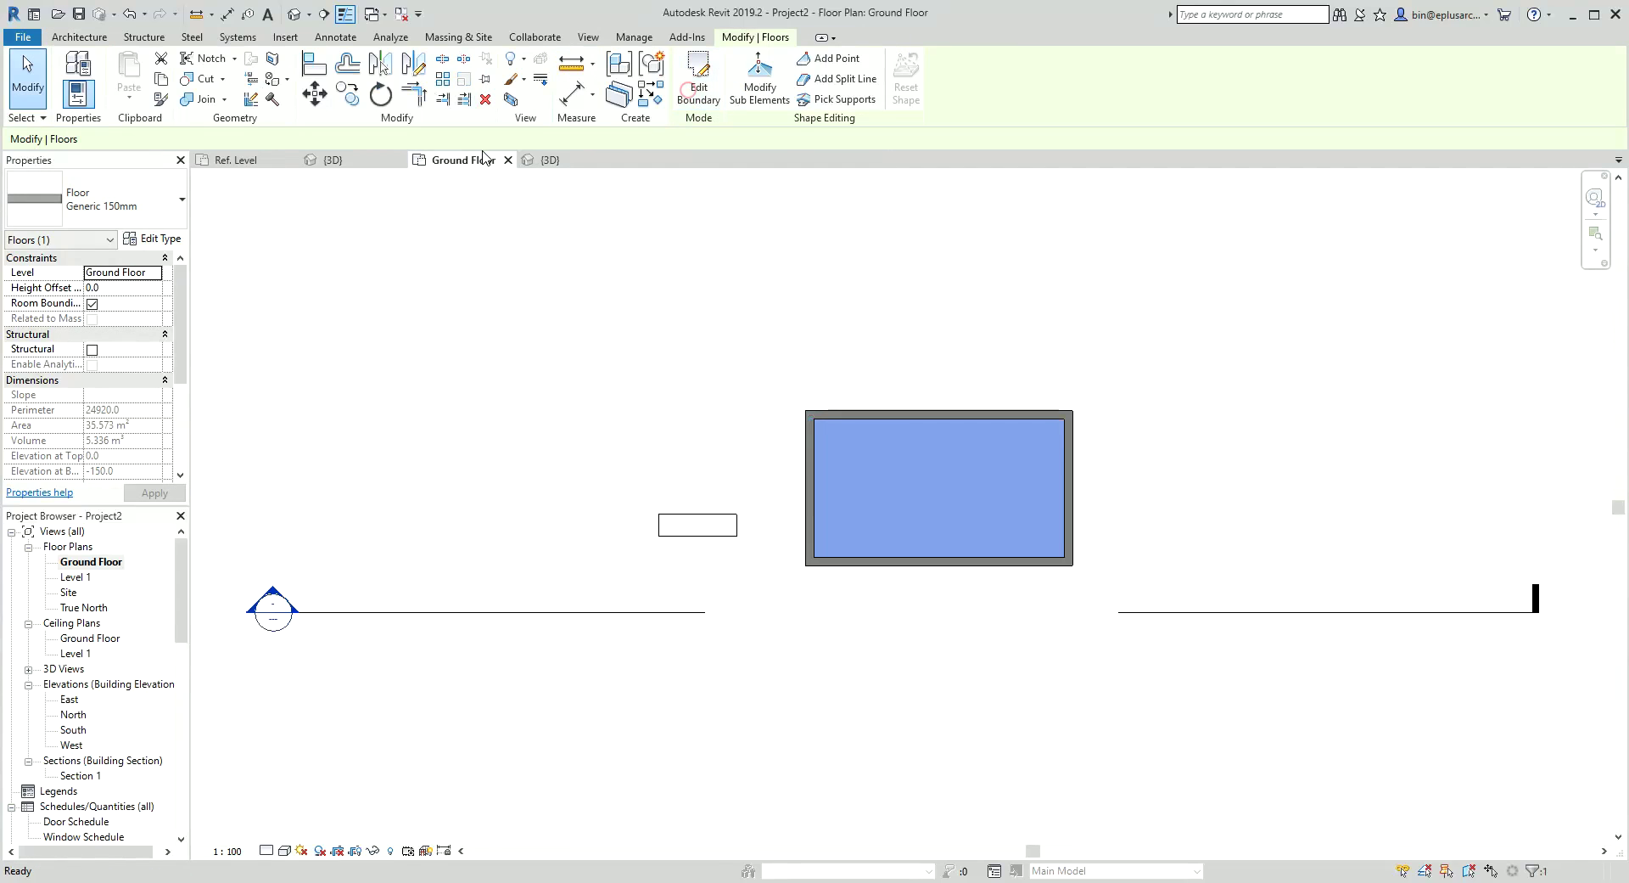
In 3D, select all four walls and lower their height to 3000
{"action": "left_click", "coordinate": [294, 14]}
{"action": "middle_click_drag", "start_coordinate": [844, 625], "coordinate": [883, 491], "text": "shift"}
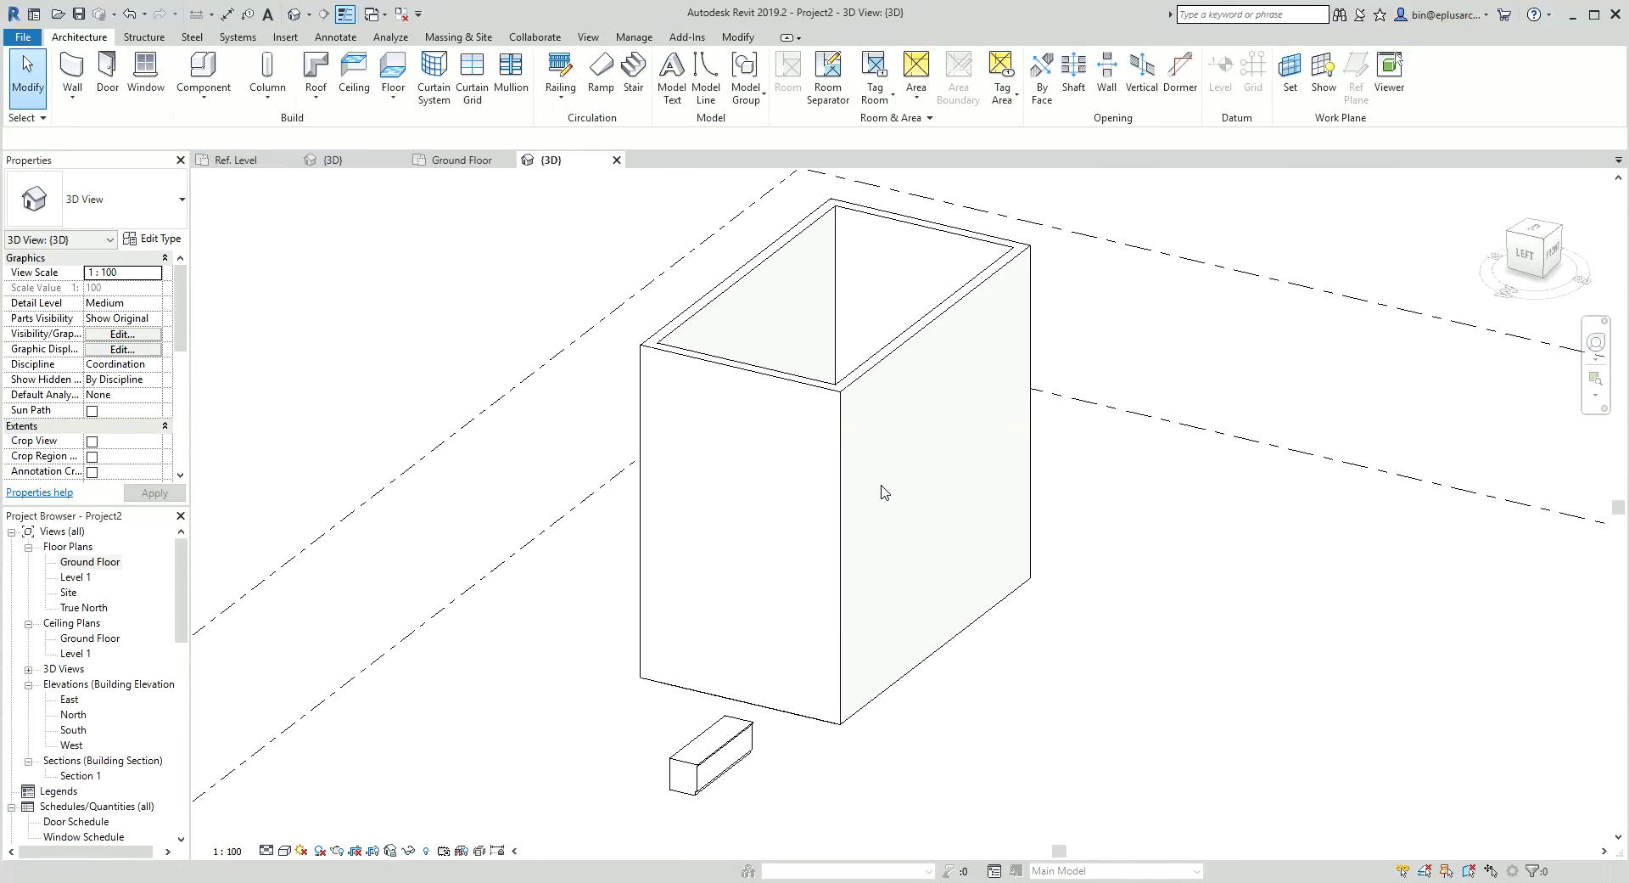
{"action": "key", "text": "Tab"}
{"action": "left_click", "coordinate": [724, 451]}
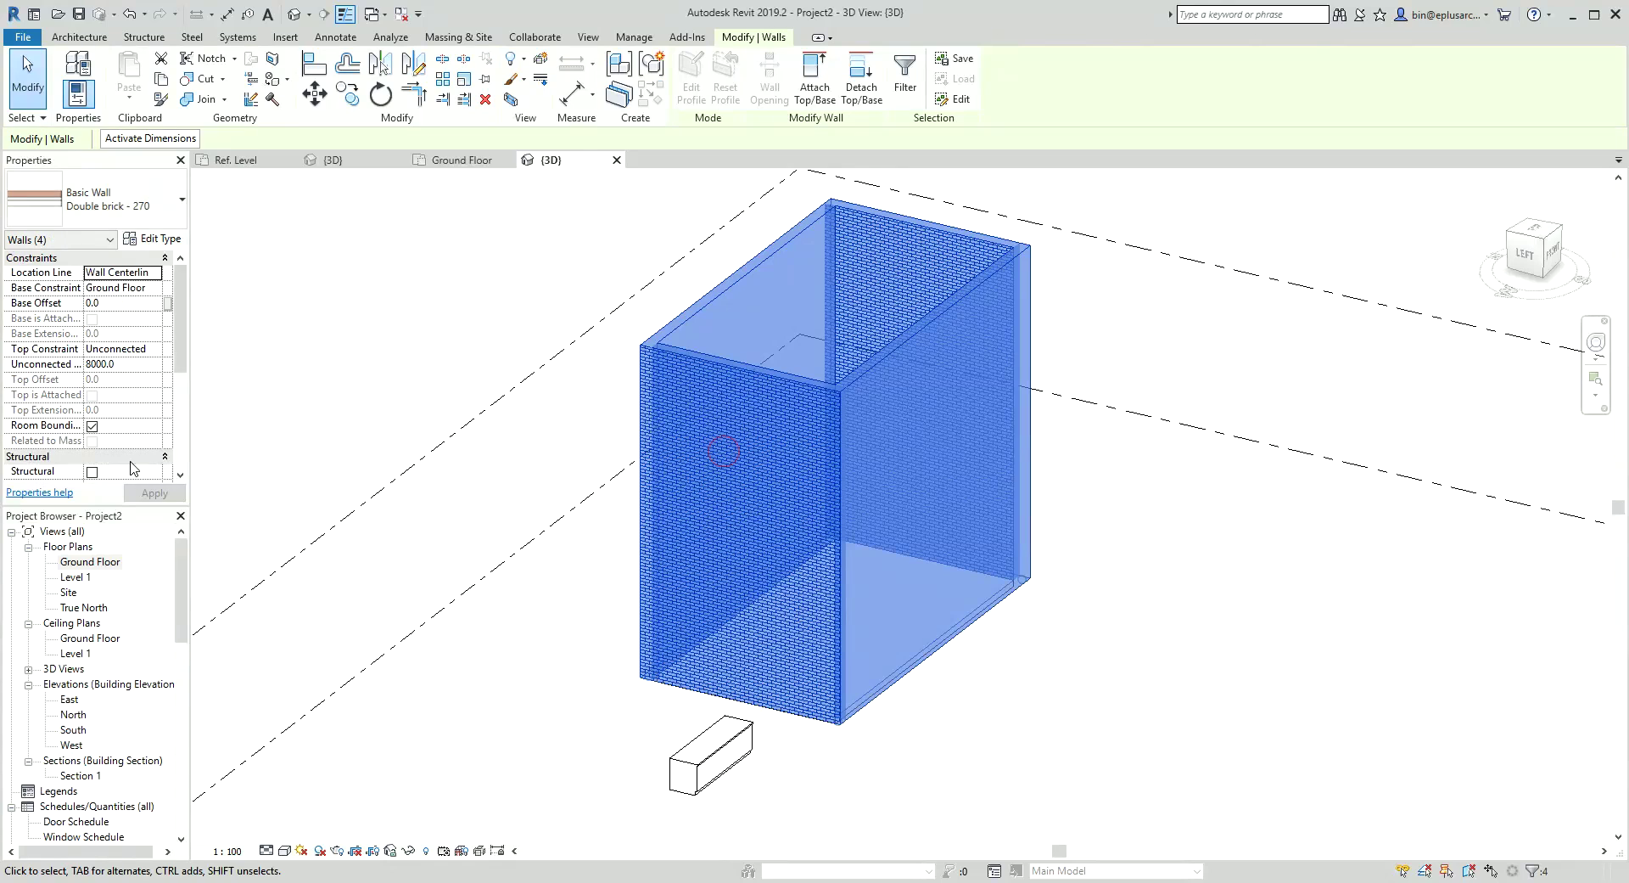
{"action": "scroll", "coordinate": [141, 433], "scroll_direction": "down", "scroll_amount": 3}
{"action": "scroll", "coordinate": [141, 433], "scroll_direction": "down", "scroll_amount": 2}
{"action": "scroll", "coordinate": [141, 428], "scroll_direction": "up", "scroll_amount": 2}
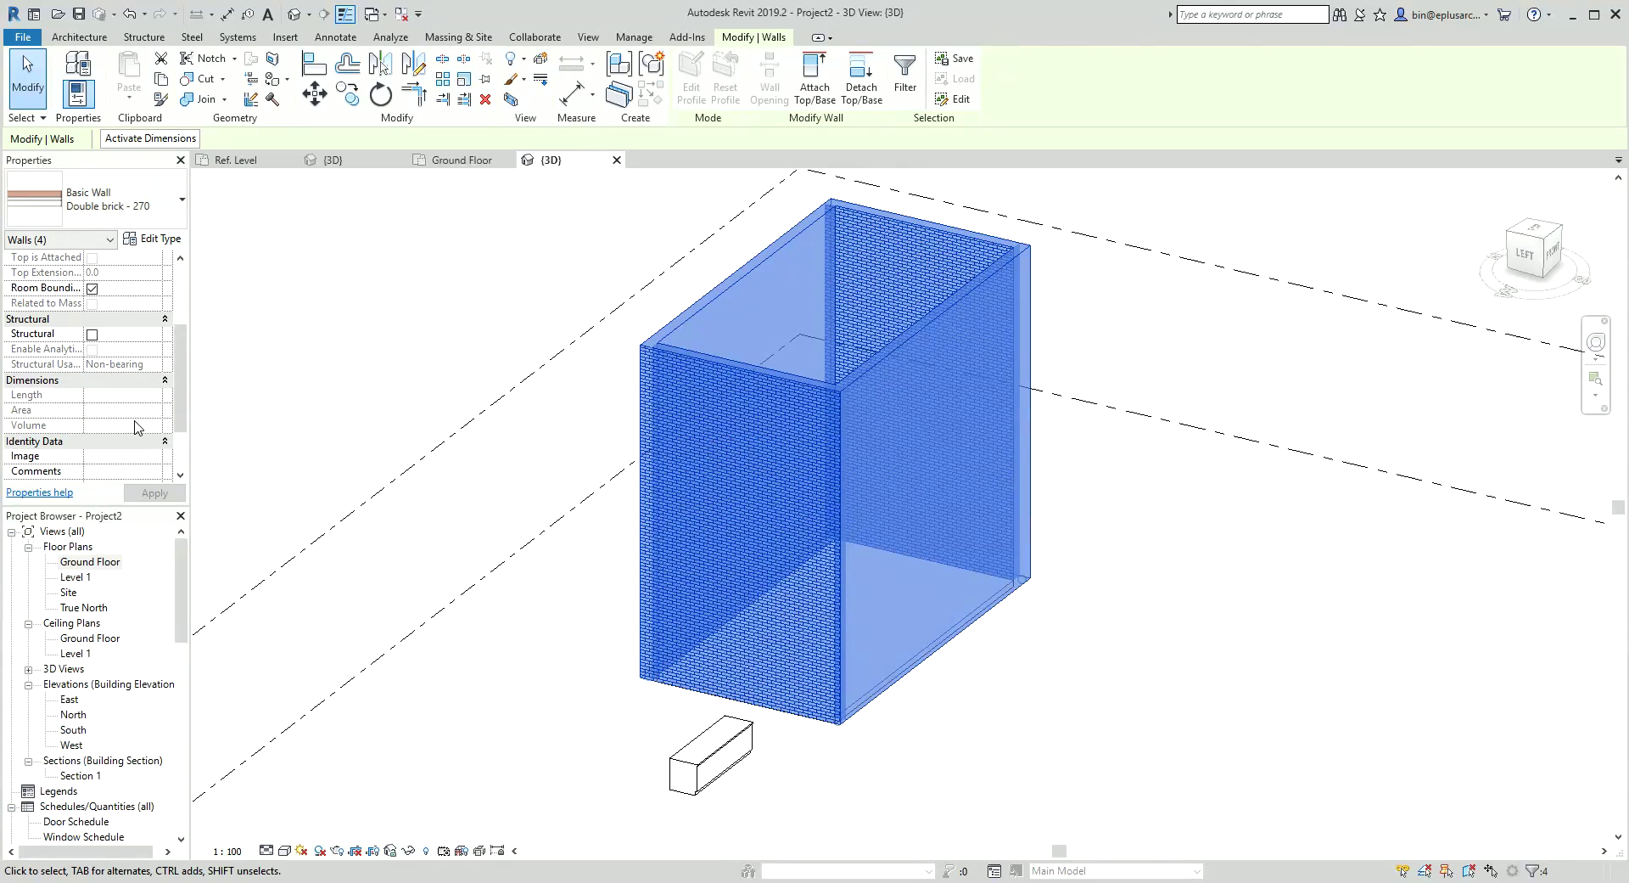
{"action": "scroll", "coordinate": [137, 427], "scroll_direction": "up", "scroll_amount": 3}
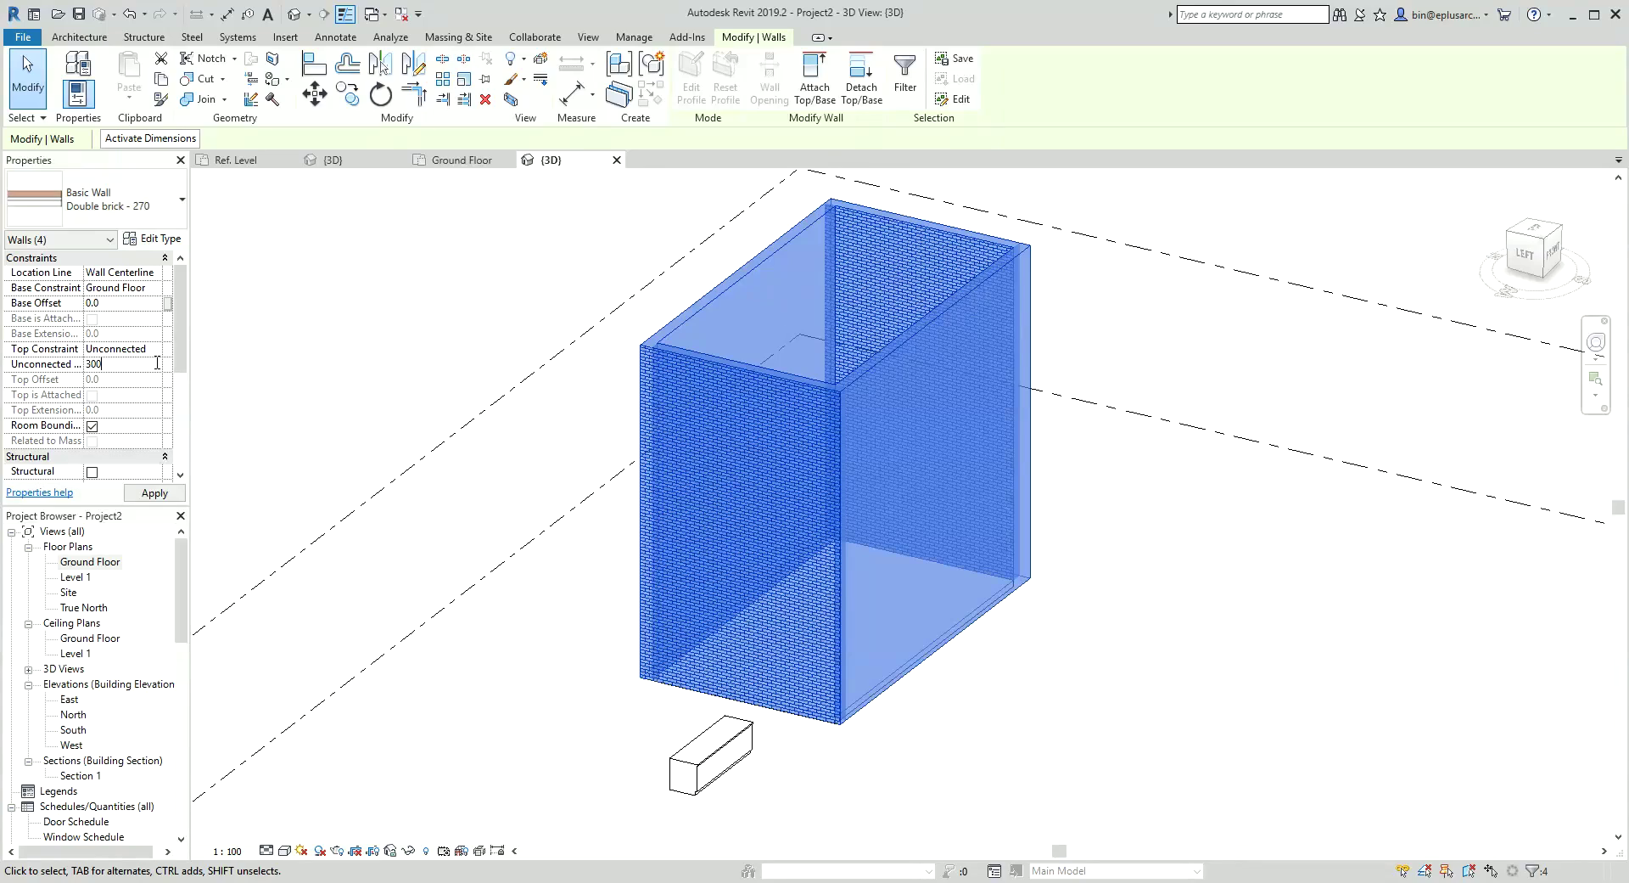
{"action": "middle_click_drag", "start_coordinate": [498, 396], "coordinate": [543, 475], "text": "shift"}
{"action": "key", "text": "Escape"}
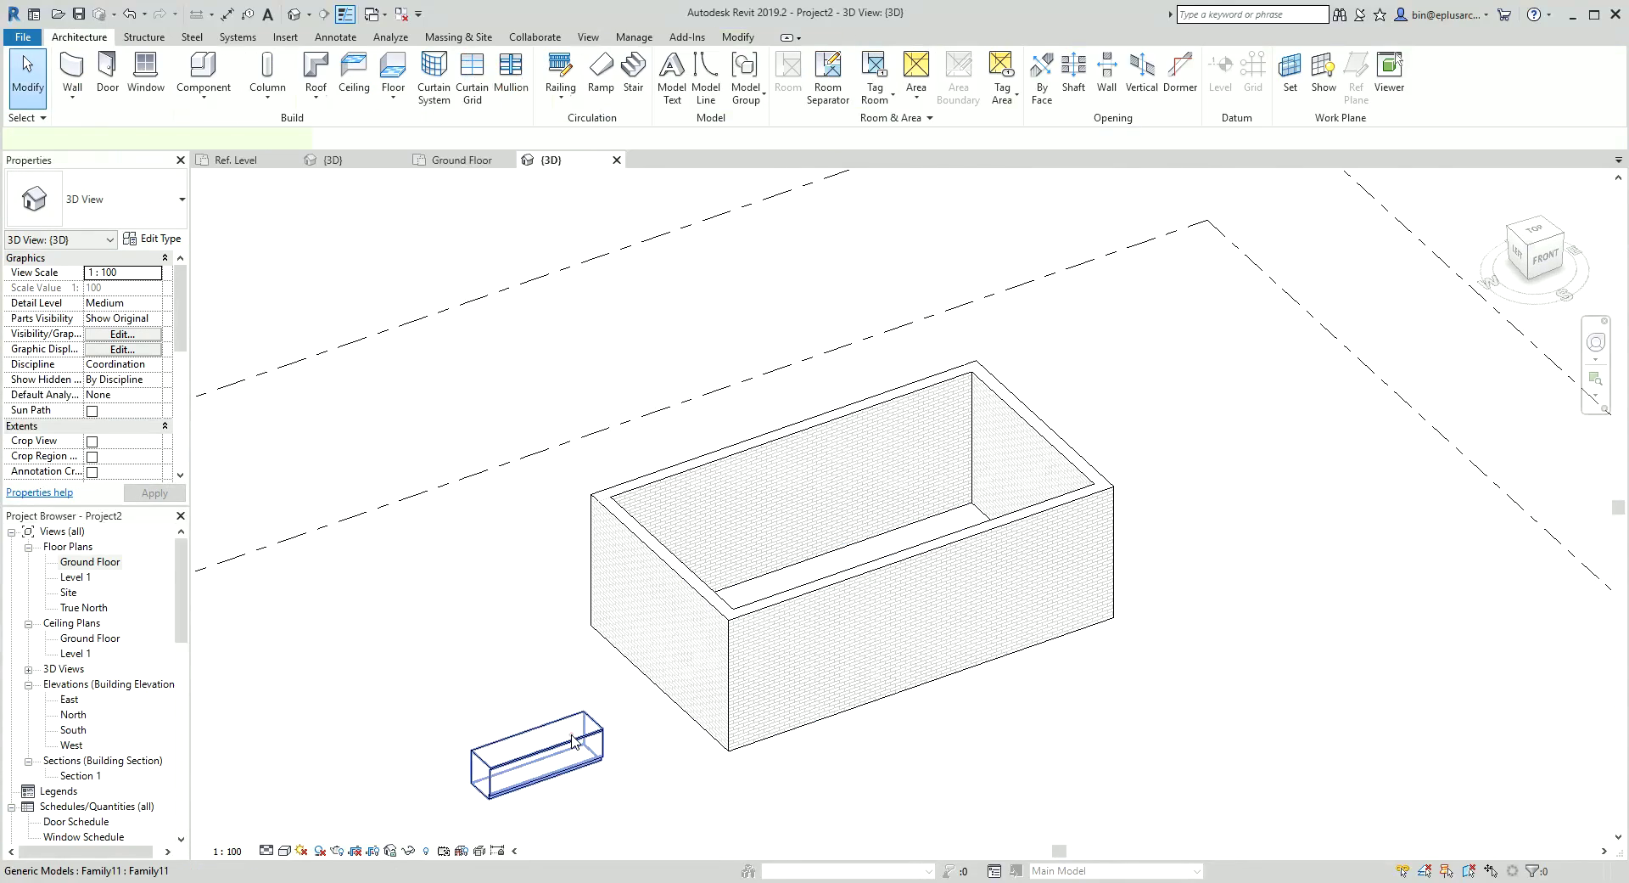
Place the first Family11 counter run along one wall of the room
{"action": "left_click", "coordinate": [534, 756]}
{"action": "middle_click_drag", "start_coordinate": [751, 746], "coordinate": [772, 588], "text": "shift"}
{"action": "key", "text": "c"}
{"action": "key", "text": "s"}
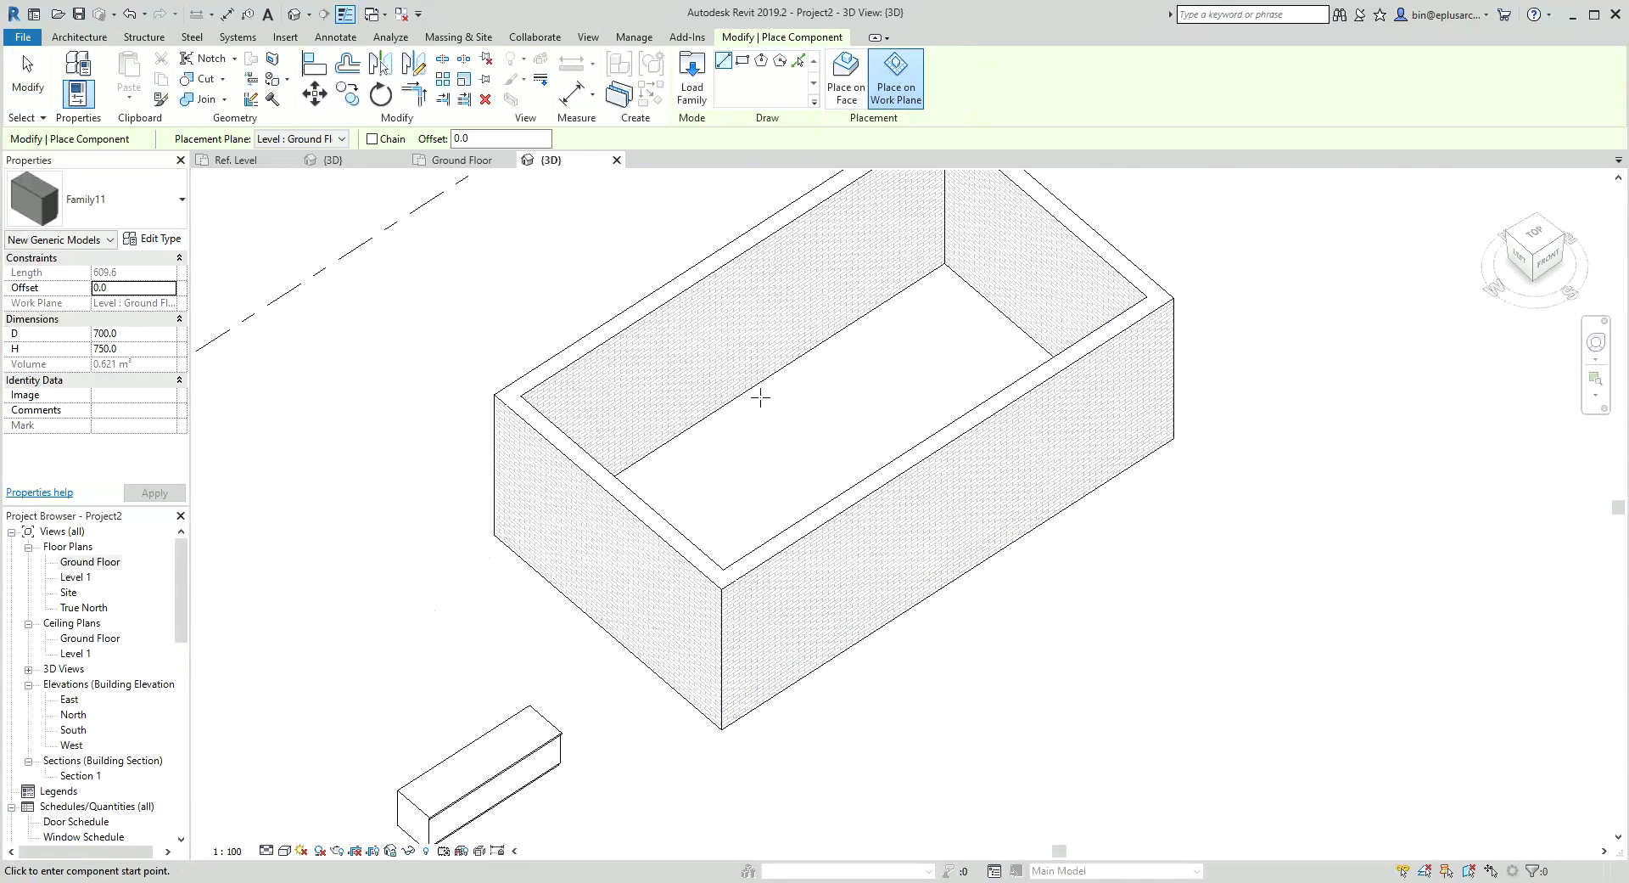
{"action": "key", "text": "Escape"}
{"action": "left_click", "coordinate": [520, 704]}
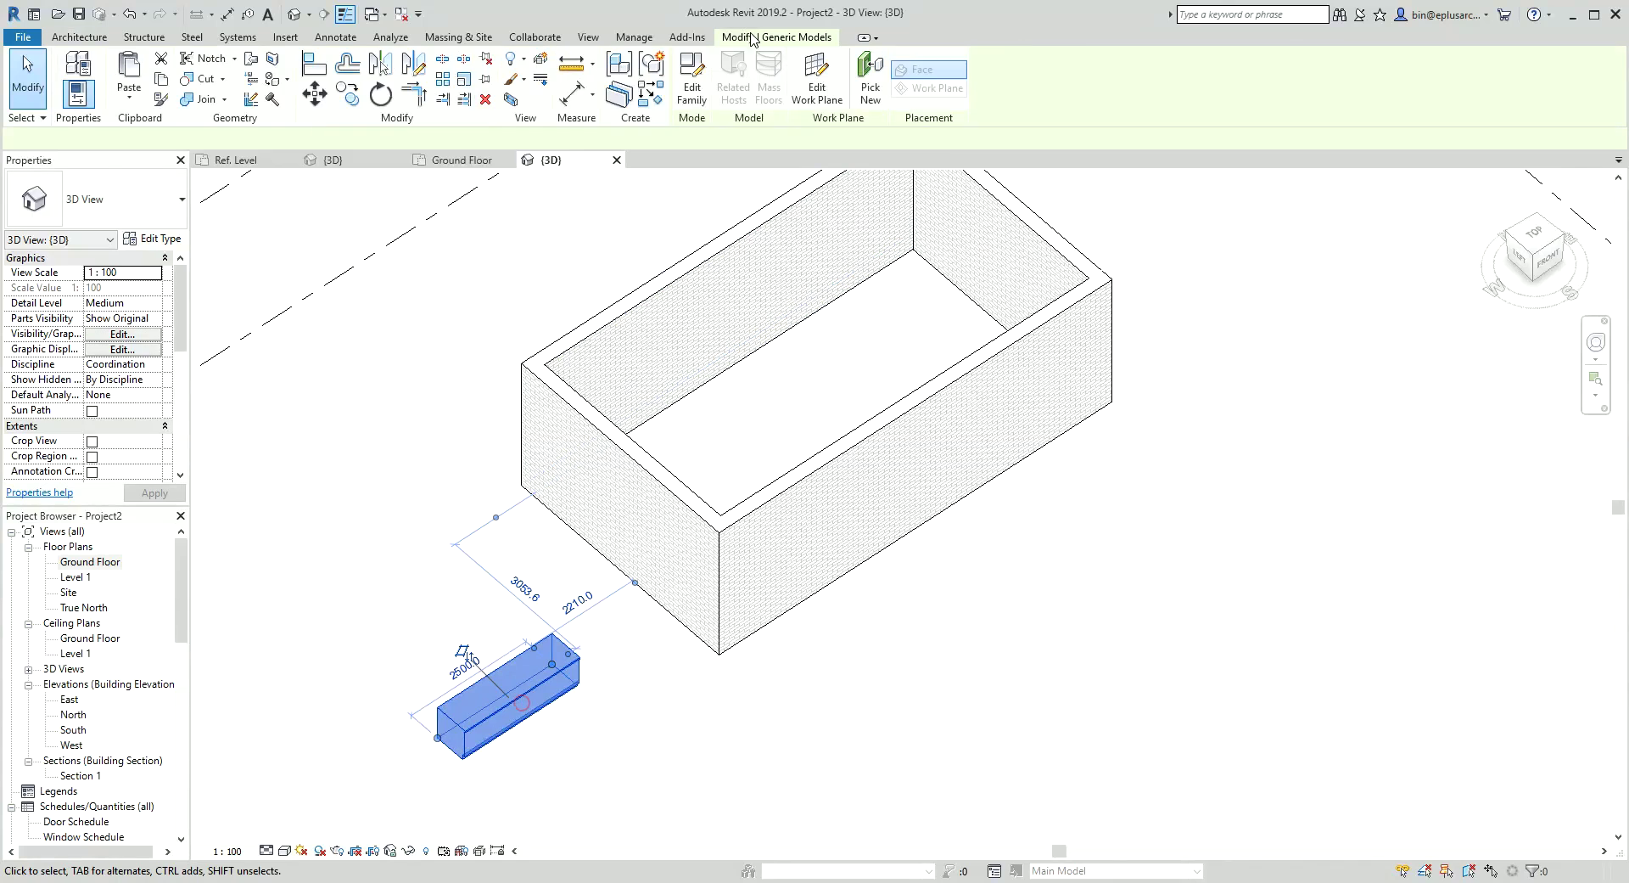
{"action": "left_click", "coordinate": [651, 92]}
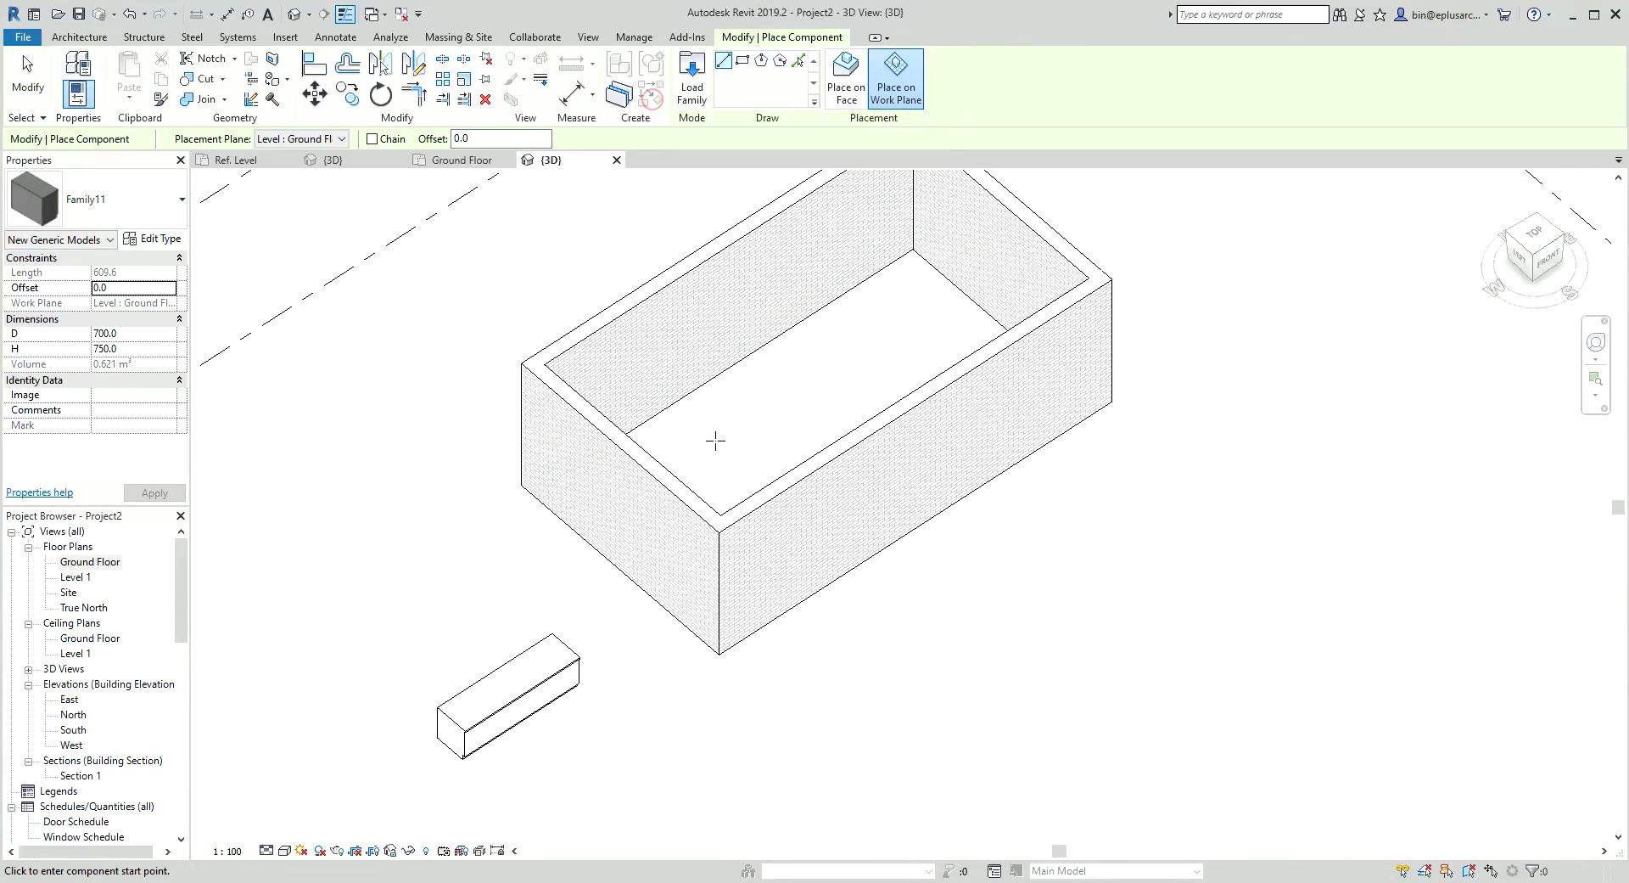
{"action": "left_click", "coordinate": [717, 375]}
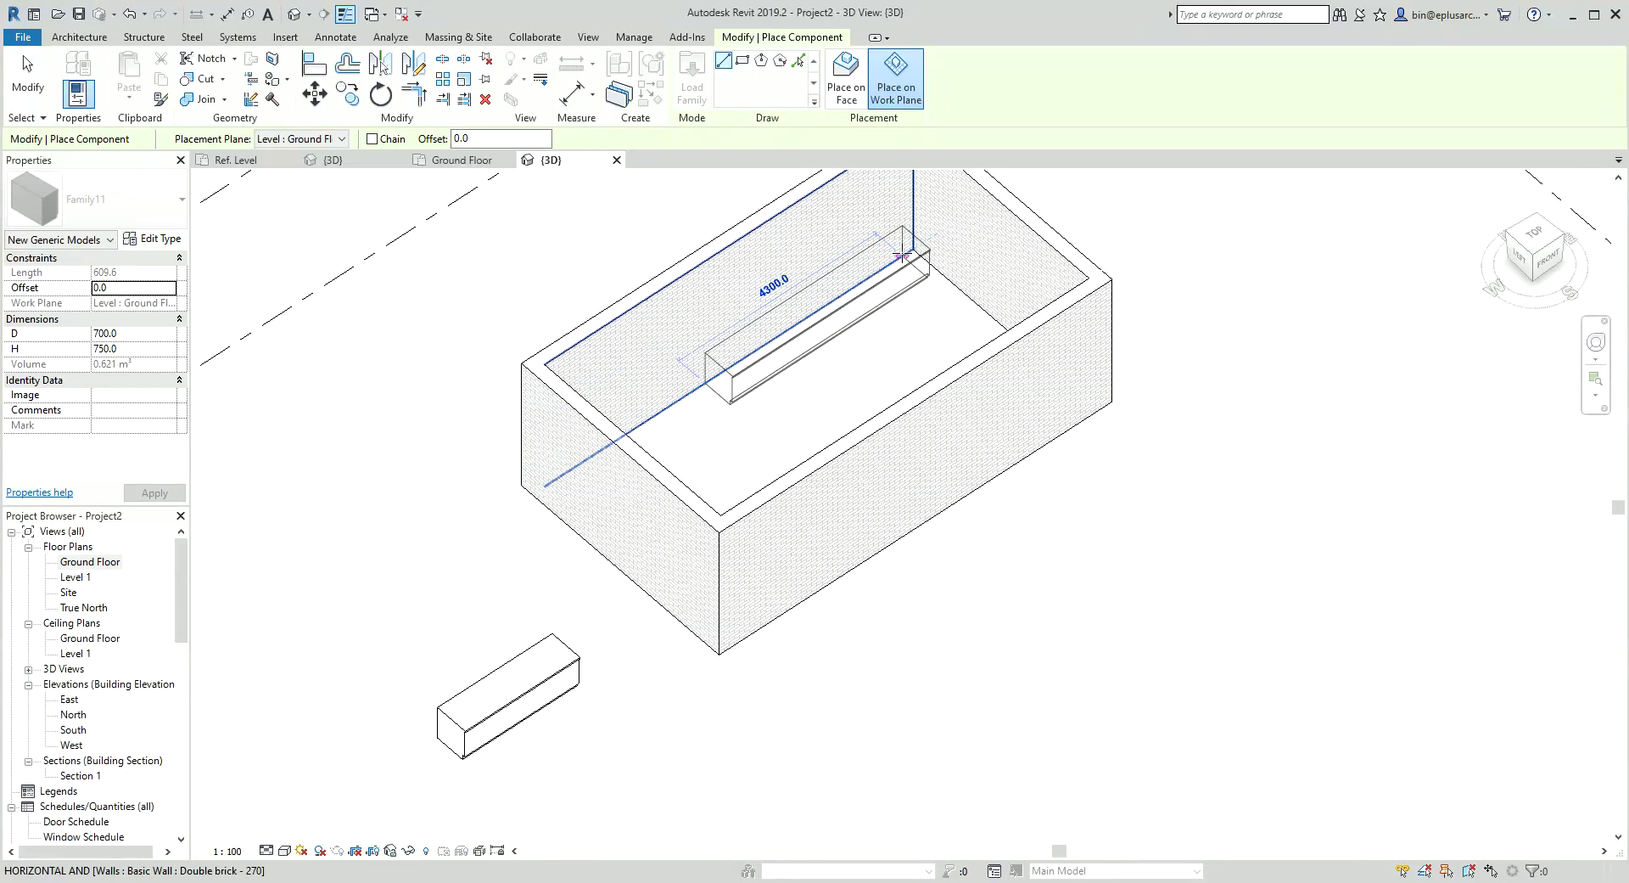
{"action": "left_click", "coordinate": [913, 248]}
Place a second counter run from the corner so the two runs form an L
{"action": "middle_click_drag", "start_coordinate": [913, 249], "coordinate": [1016, 299], "text": "shift"}
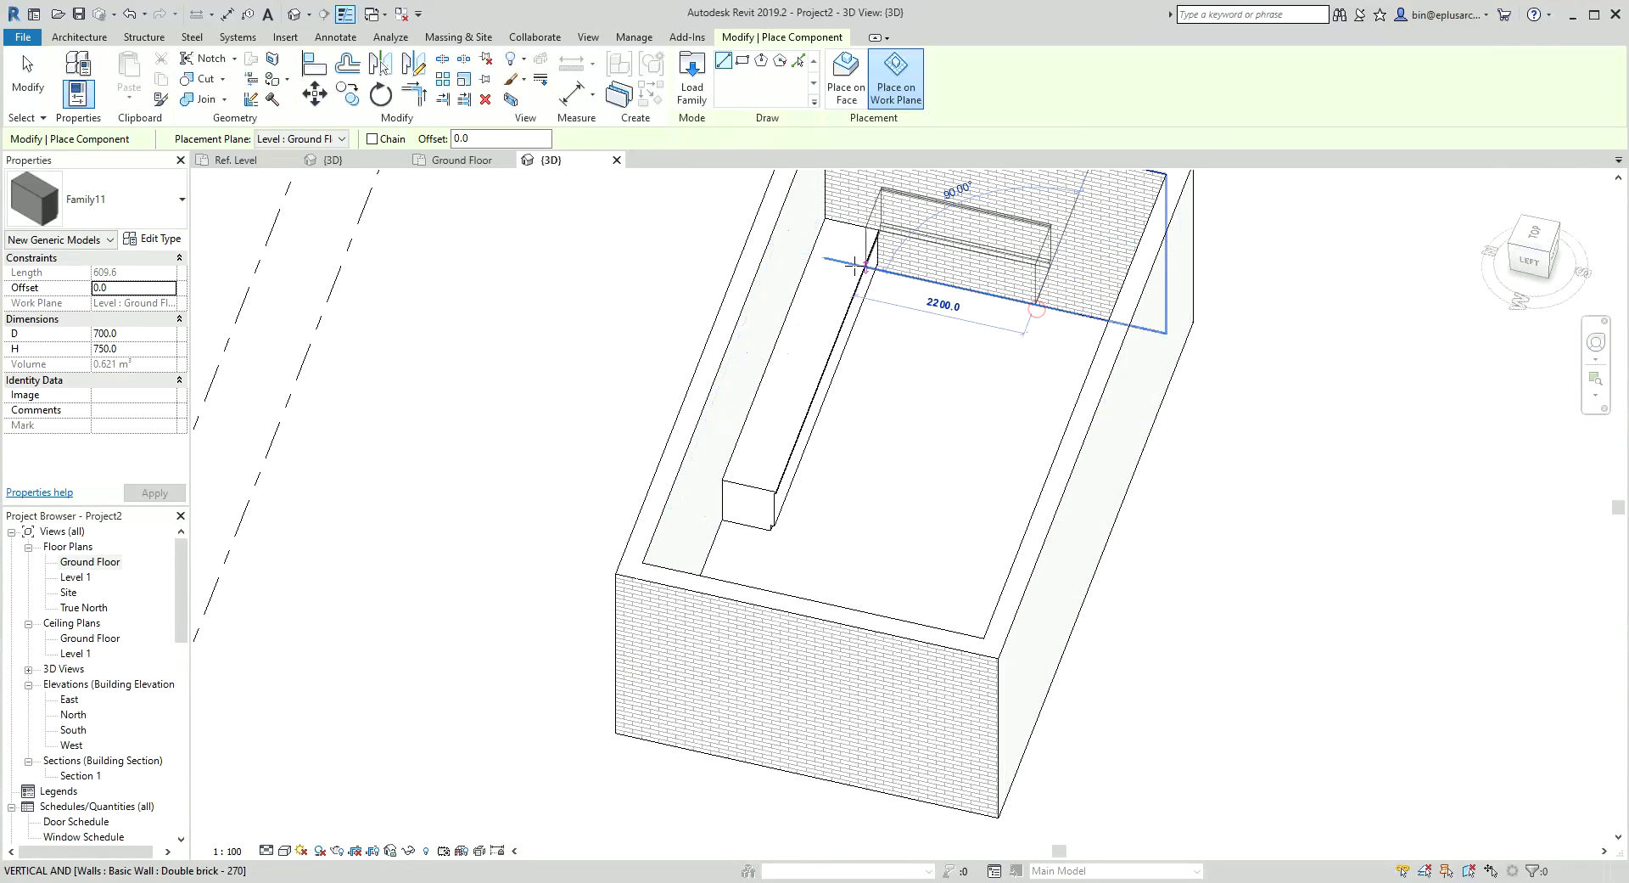
{"action": "left_click", "coordinate": [826, 257]}
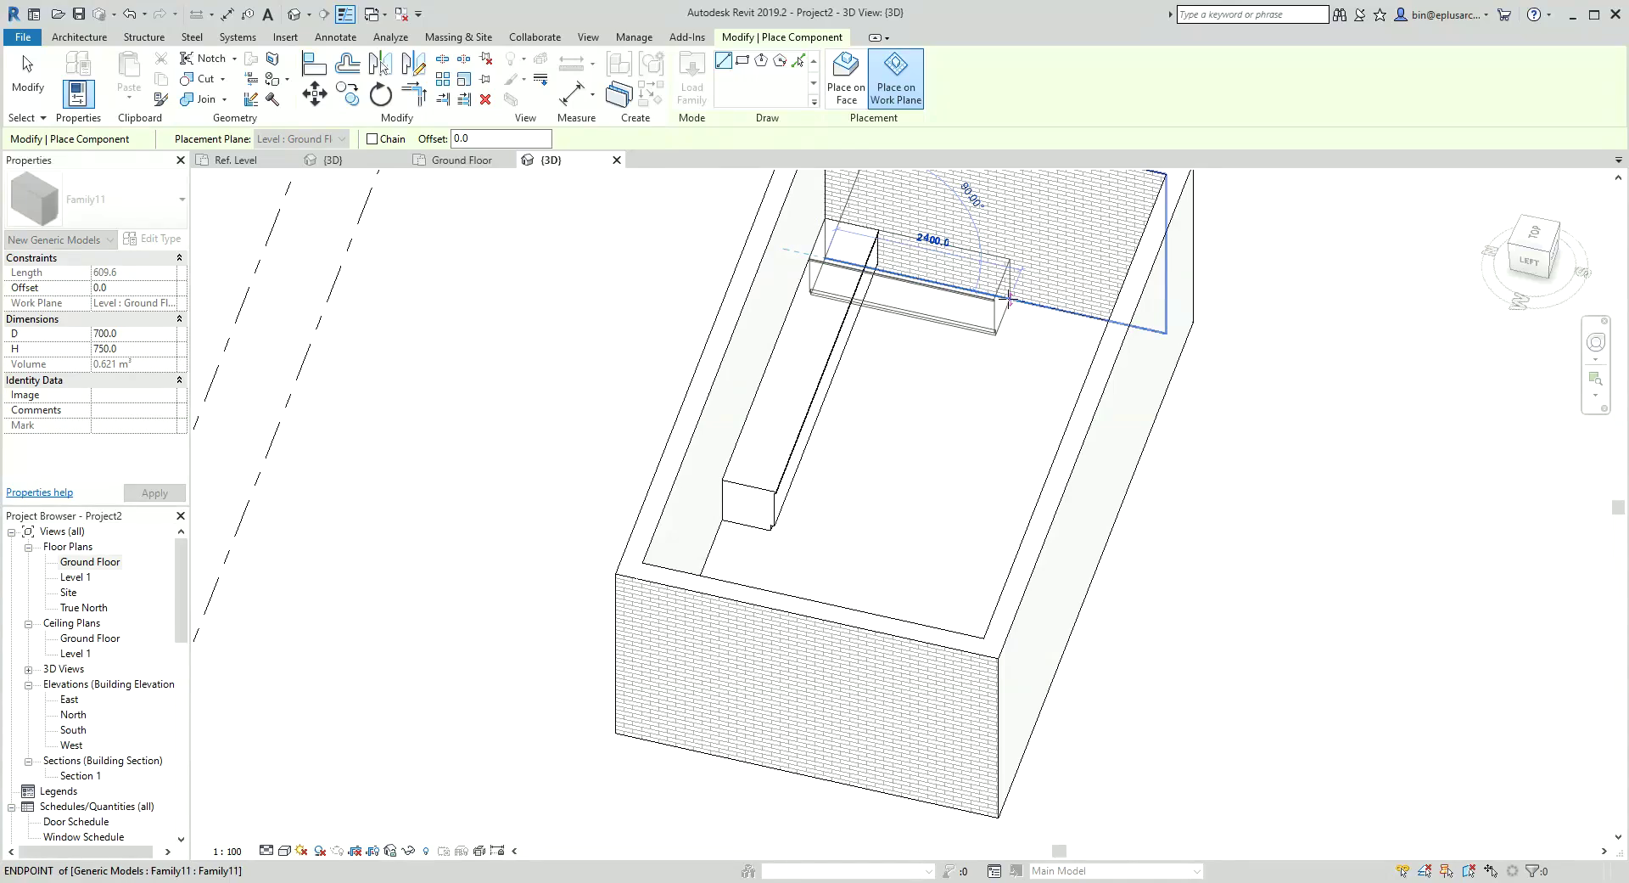
{"action": "left_click", "coordinate": [1009, 297]}
{"action": "mouse_move", "coordinate": [1009, 297]}
{"action": "middle_mouse_down", "text": "shift"}
{"action": "mouse_move", "coordinate": [957, 346]}
{"action": "mouse_move", "coordinate": [832, 342]}
{"action": "middle_mouse_up", "text": "shift"}
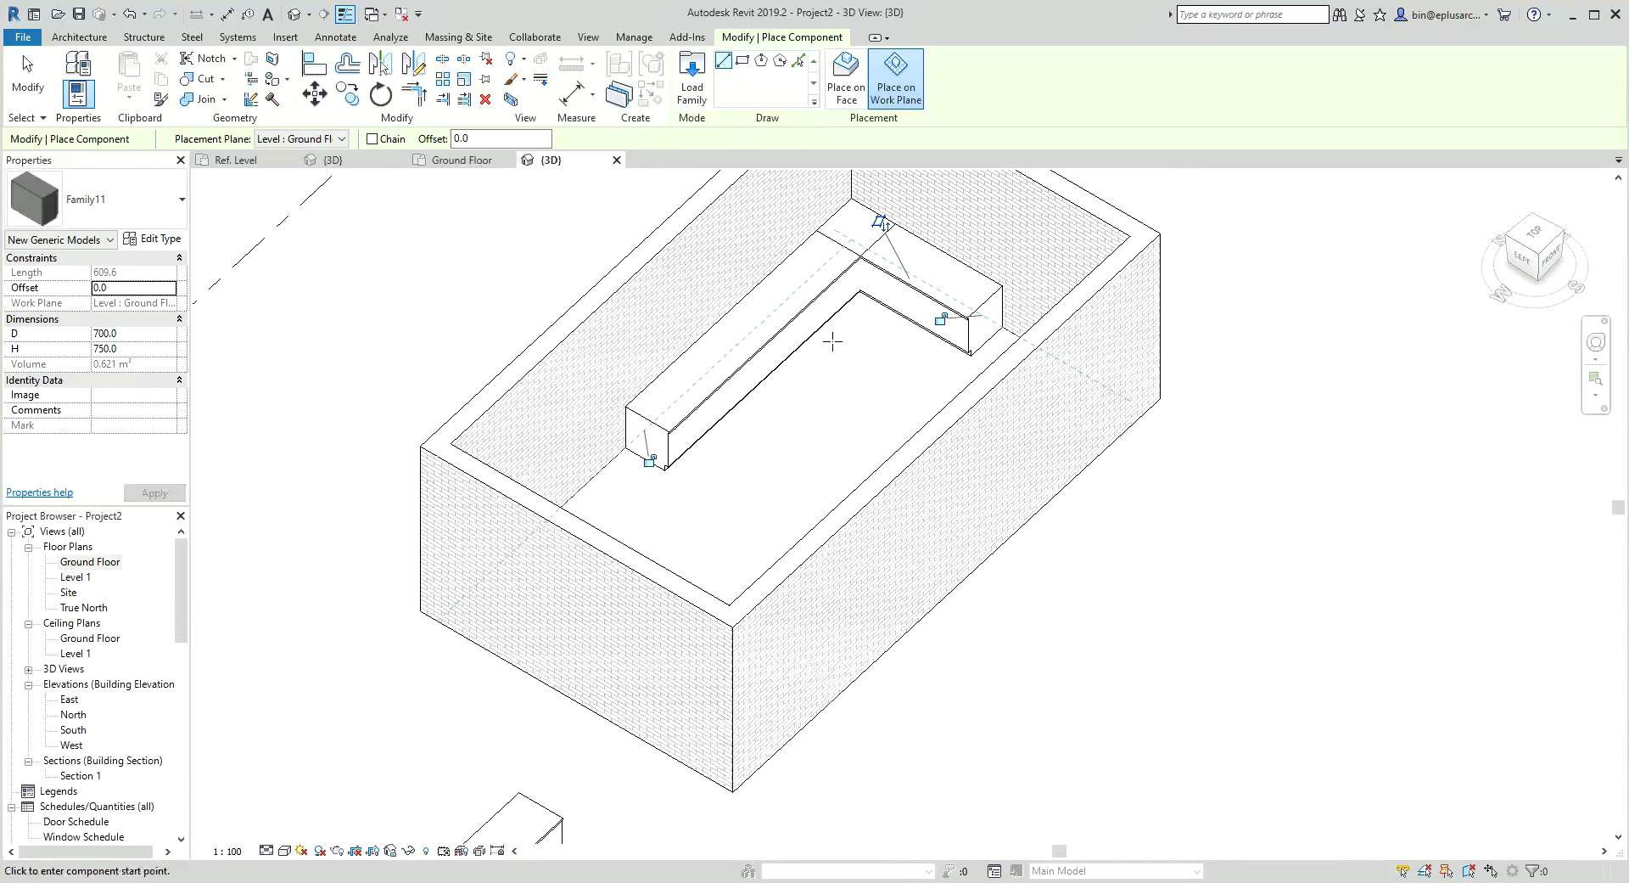
Join the geometry of the long and short counter runs
{"action": "left_click", "coordinate": [220, 102]}
{"action": "left_click", "coordinate": [804, 329]}
{"action": "left_click", "coordinate": [901, 286]}
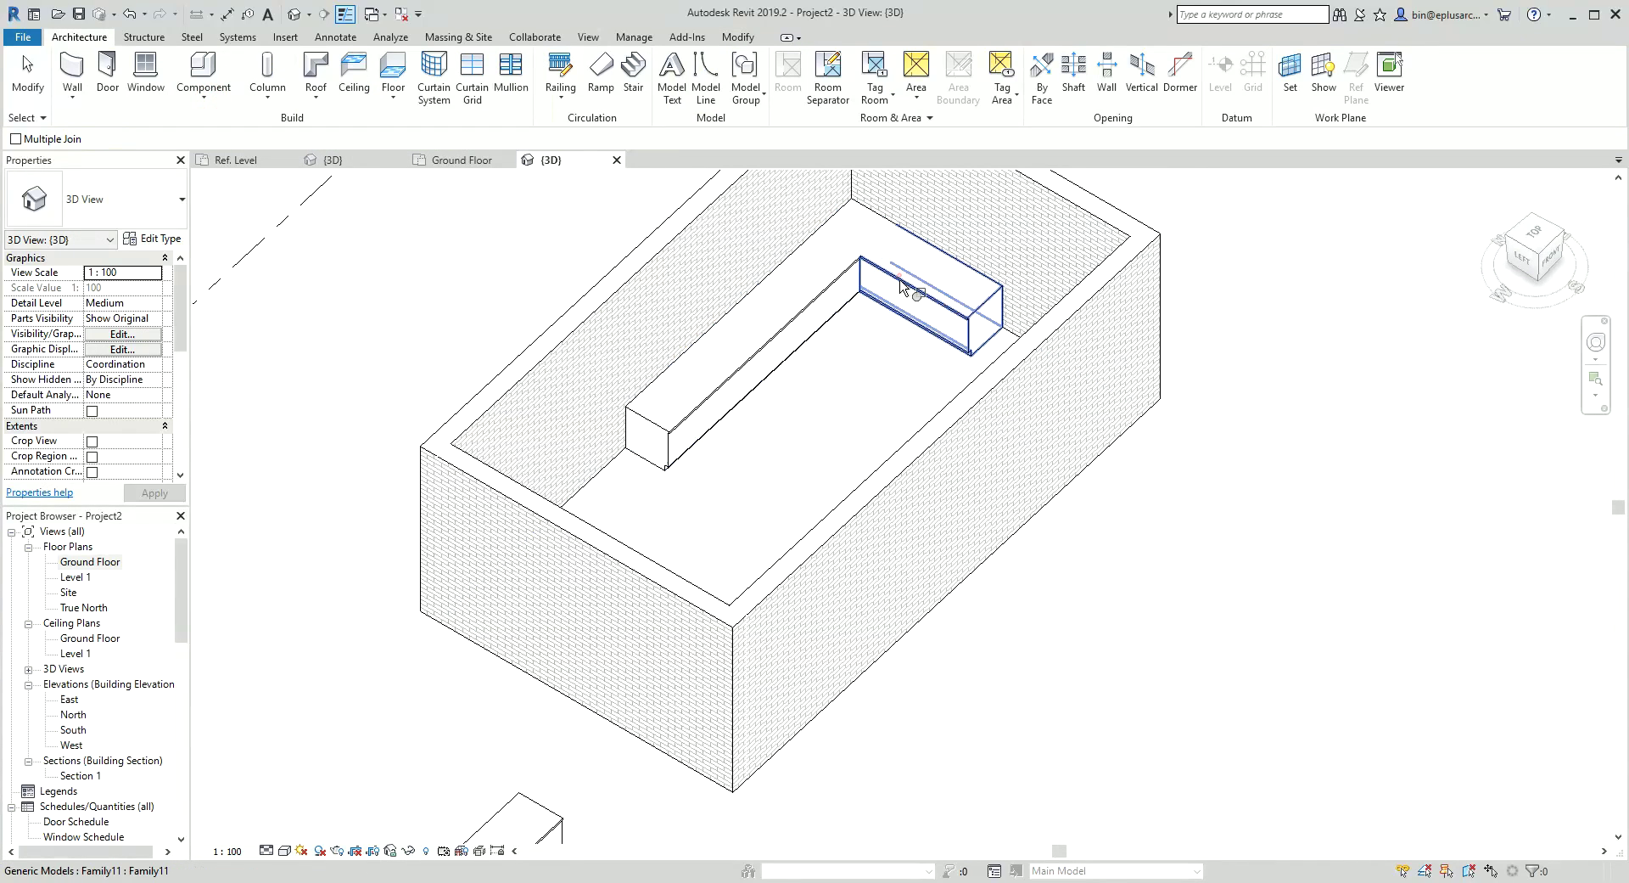
{"action": "key", "text": "Escape"}
Select both counter runs and set their depth D to 600
{"action": "mouse_move", "coordinate": [909, 352]}
{"action": "middle_mouse_down", "text": "shift"}
{"action": "mouse_move", "coordinate": [764, 418]}
{"action": "mouse_move", "coordinate": [616, 387]}
{"action": "mouse_move", "coordinate": [745, 411]}
{"action": "mouse_move", "coordinate": [792, 389]}
{"action": "middle_mouse_up", "text": "shift"}
{"action": "left_click", "coordinate": [847, 314]}
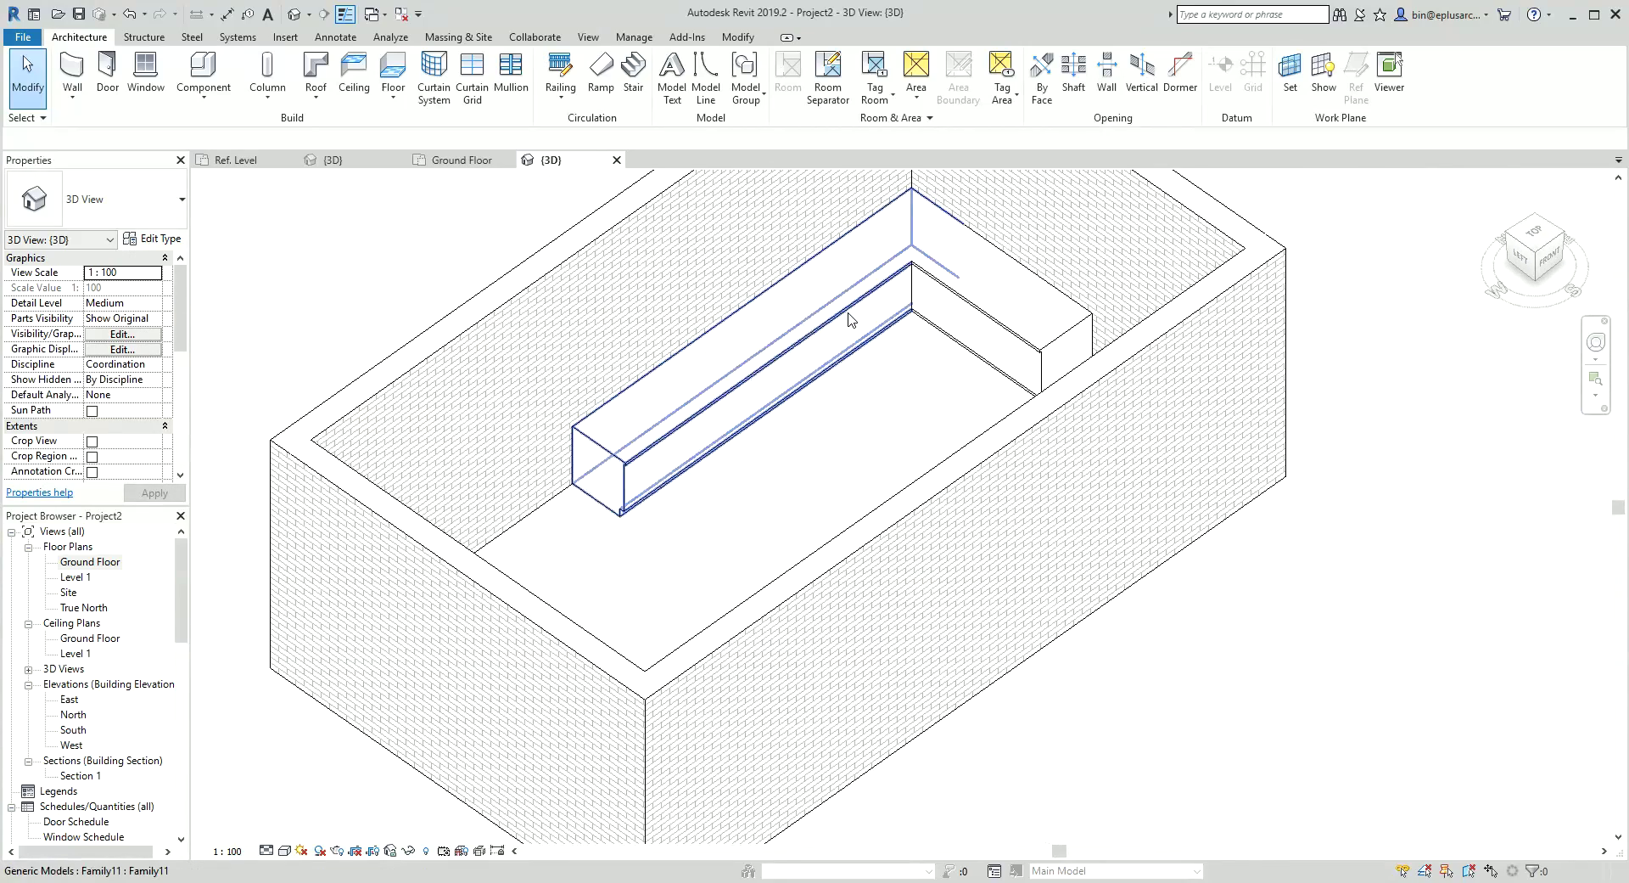
{"action": "left_click", "coordinate": [957, 307], "text": "ctrl"}
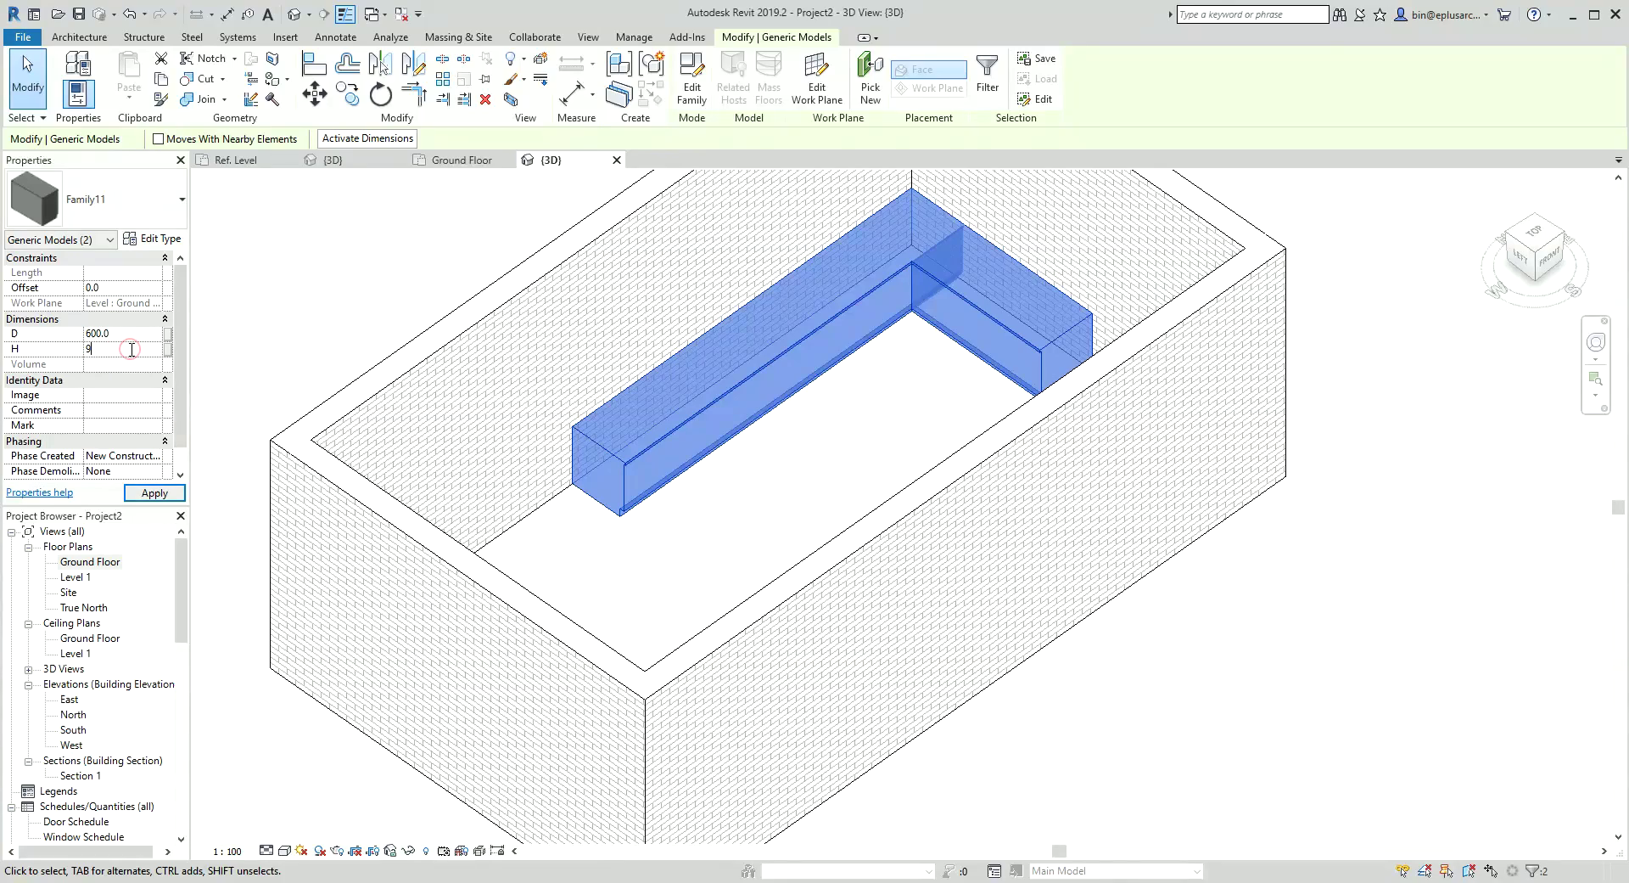
{"action": "key", "text": "Escape"}
Select the whole chain of connected room walls and delete them
{"action": "mouse_move", "coordinate": [720, 298]}
{"action": "middle_mouse_down", "text": "shift"}
{"action": "mouse_move", "coordinate": [1008, 430]}
{"action": "mouse_move", "coordinate": [774, 421]}
{"action": "mouse_move", "coordinate": [972, 431]}
{"action": "mouse_move", "coordinate": [909, 447]}
{"action": "mouse_move", "coordinate": [931, 492]}
{"action": "mouse_move", "coordinate": [707, 679]}
{"action": "middle_mouse_up", "text": "shift"}
{"action": "left_click", "coordinate": [628, 764]}
{"action": "mouse_move", "coordinate": [844, 571]}
{"action": "middle_mouse_down", "text": "shift"}
{"action": "mouse_move", "coordinate": [915, 541]}
{"action": "mouse_move", "coordinate": [1000, 466]}
{"action": "middle_mouse_up", "text": "shift"}
{"action": "key", "text": "Escape"}
{"action": "scroll", "coordinate": [1018, 458], "scroll_direction": "up", "scroll_amount": 2}
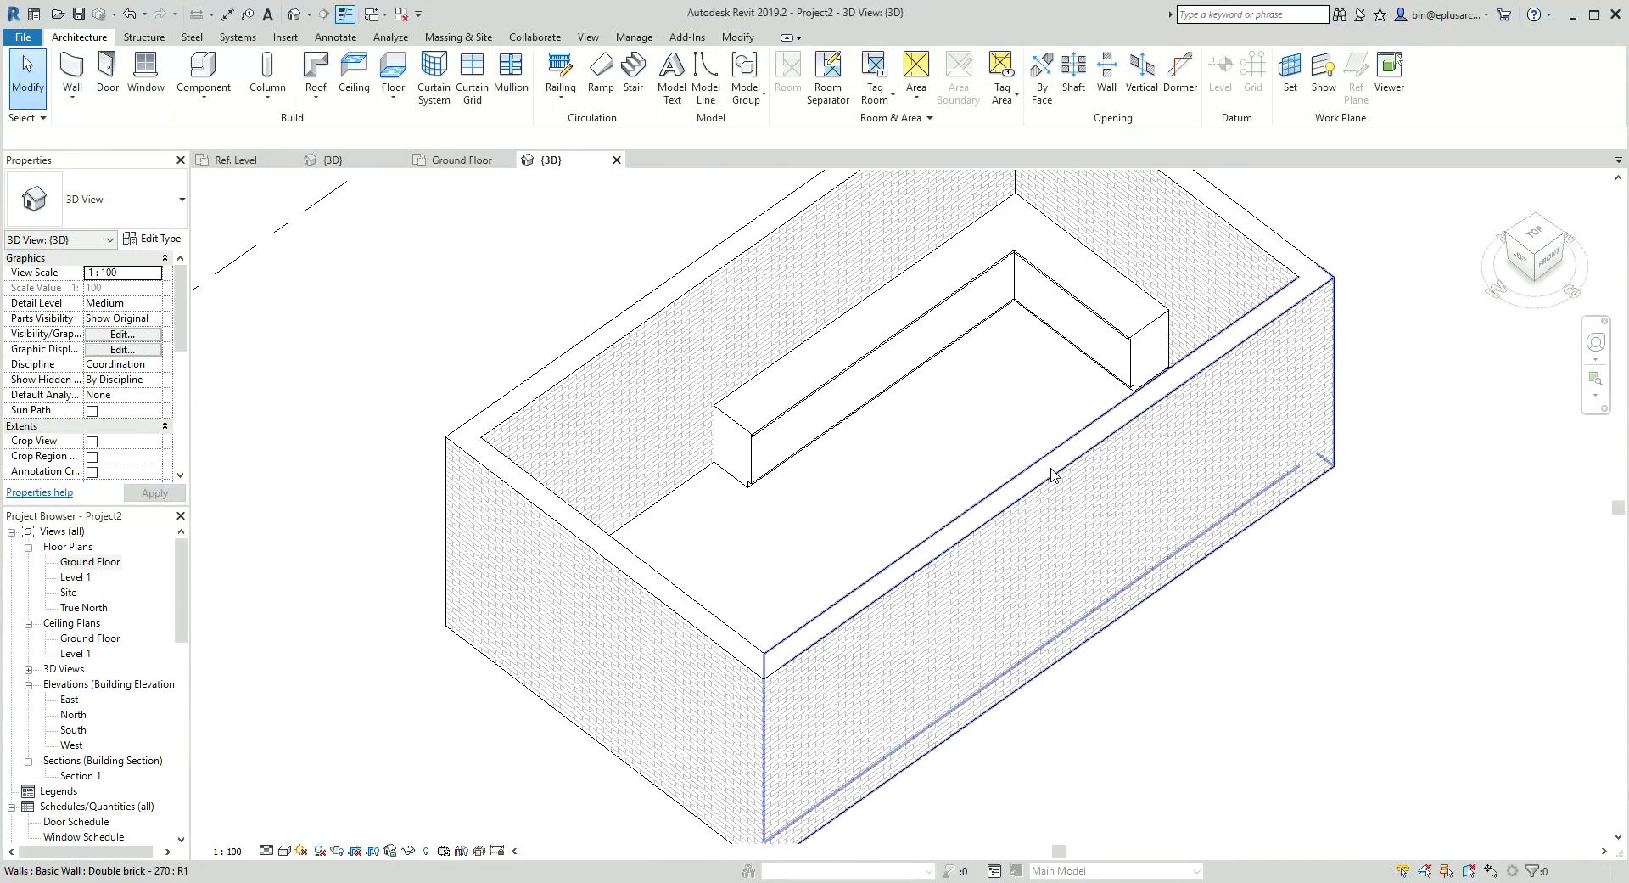
{"action": "left_click", "coordinate": [1050, 475]}
{"action": "key", "text": "Tab"}
{"action": "left_click", "coordinate": [1051, 469]}
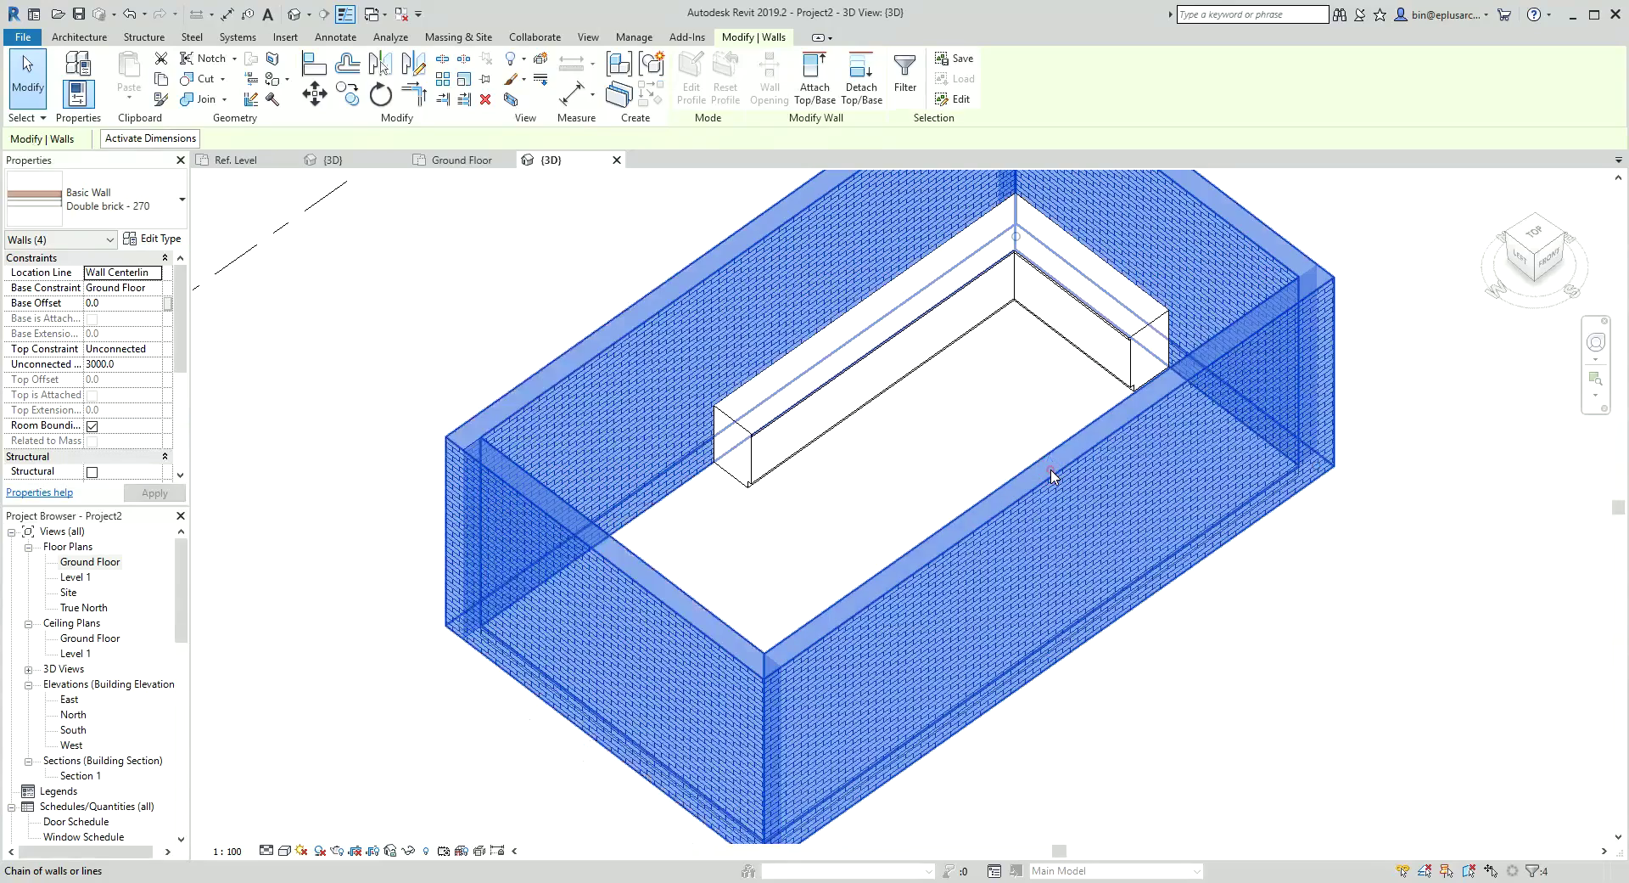
{"action": "key", "text": "Delete"}
{"action": "scroll", "coordinate": [999, 510], "scroll_direction": "up", "scroll_amount": 2}
{"action": "scroll", "coordinate": [1004, 480], "scroll_direction": "up", "scroll_amount": 1}
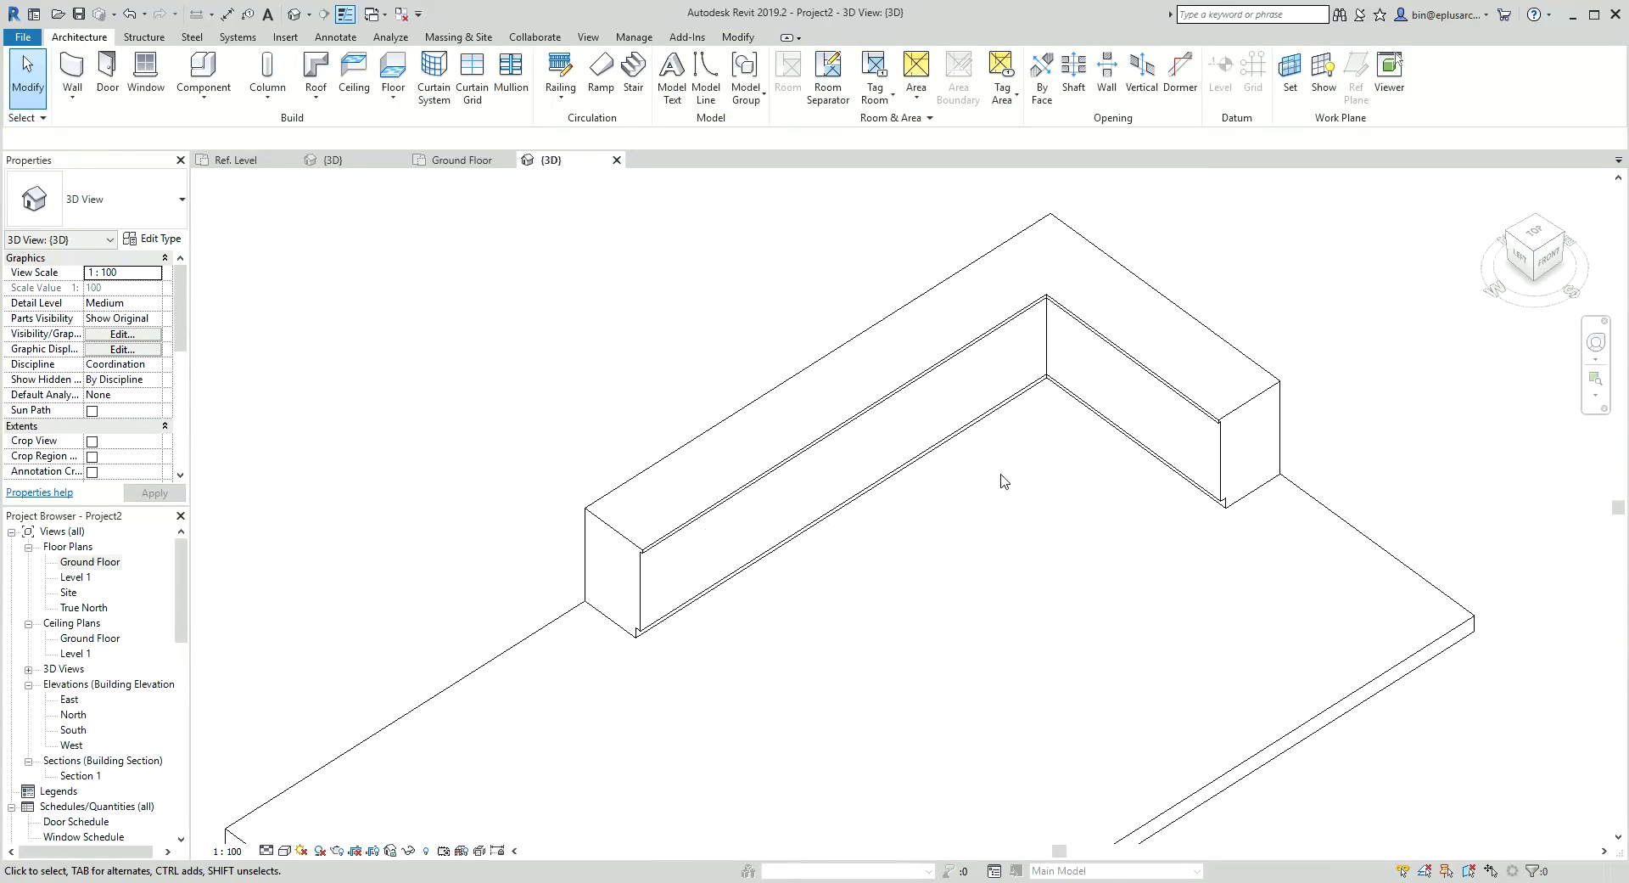